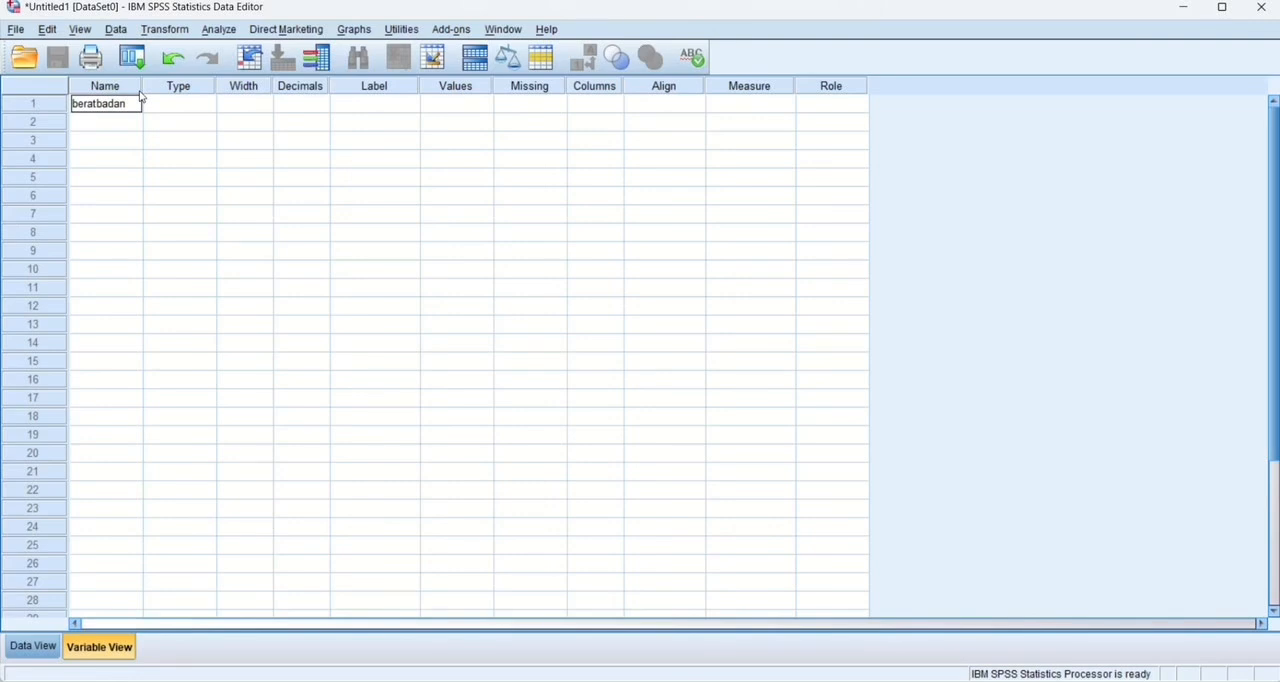
Confirm the name of the first variable, beratbadan, and add a second variable named jeniskelamin with the String type.
{"action": "left_click", "coordinate": [169, 91]}
{"action": "left_click", "coordinate": [121, 124]}
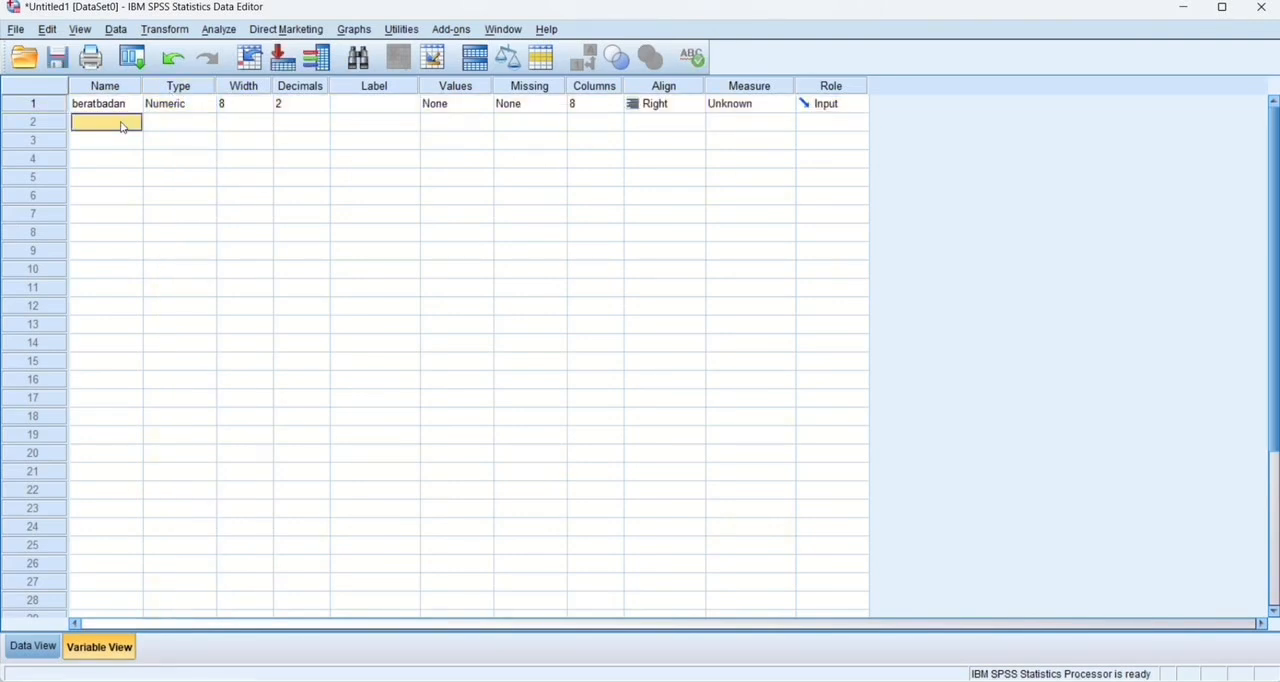
{"action": "type", "text": "jeniskelamin"}
{"action": "left_click", "coordinate": [200, 123]}
{"action": "left_click", "coordinate": [205, 122]}
{"action": "left_click", "coordinate": [456, 370]}
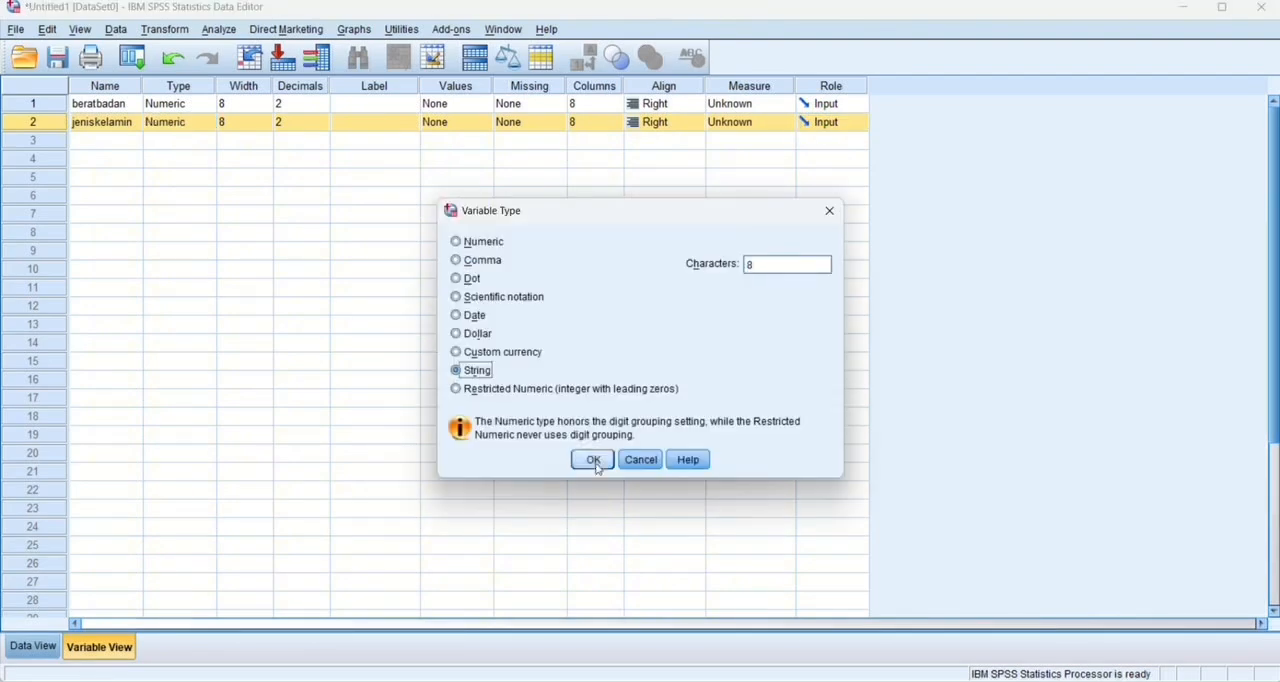
{"action": "left_click", "coordinate": [592, 460]}
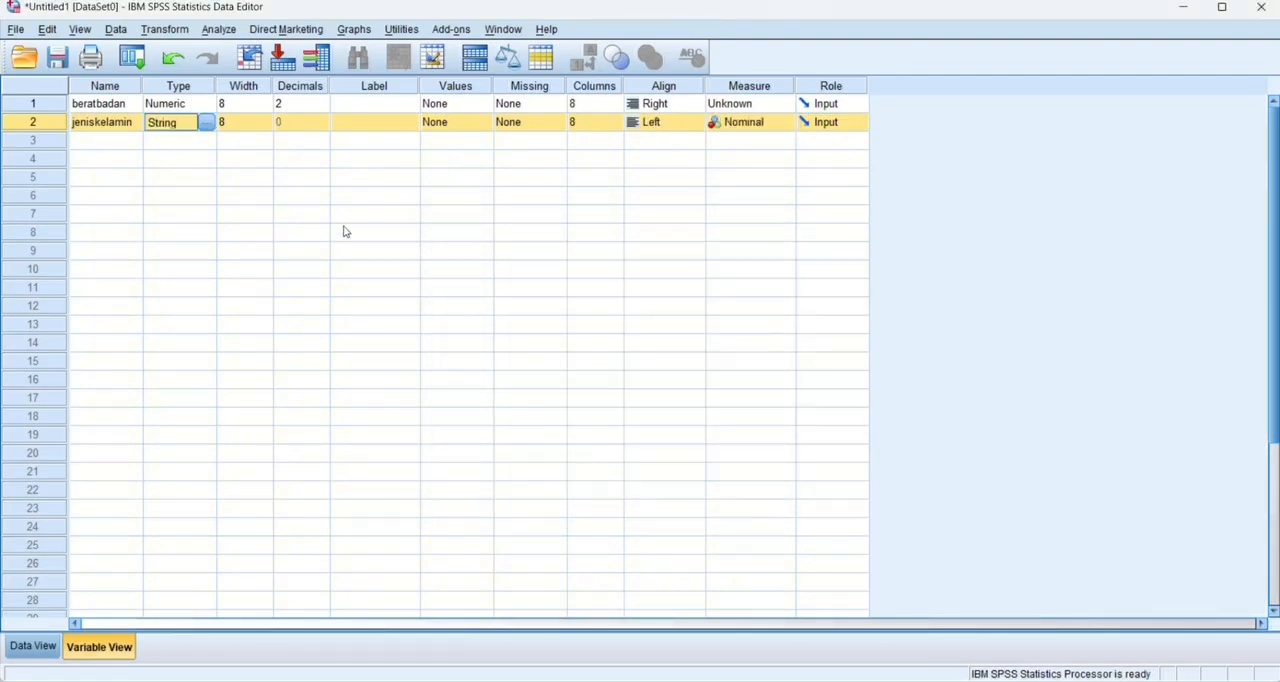
Set the number of decimals for the beratbadan variable to 0.
{"action": "left_click", "coordinate": [310, 104]}
{"action": "left_click", "coordinate": [323, 109]}
{"action": "left_click", "coordinate": [323, 109]}
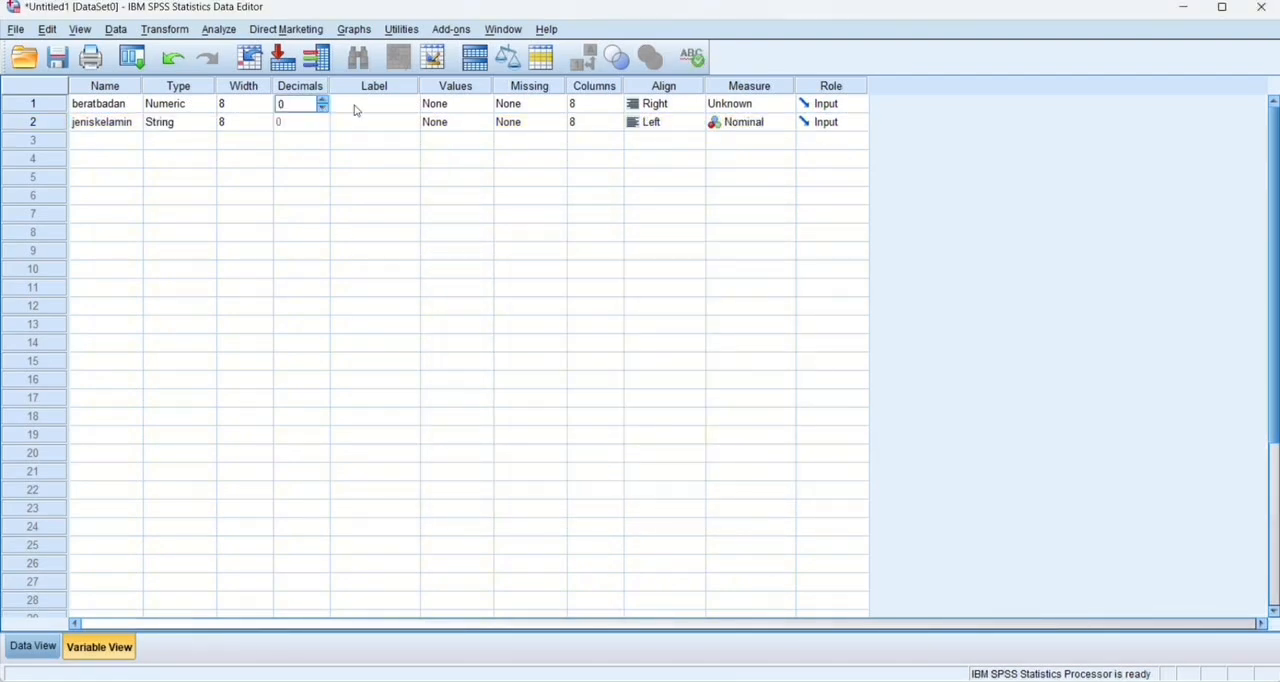
Define a value label for the jeniskelamin variable that assigns value 1 to lakilaki.
{"action": "left_click", "coordinate": [490, 127]}
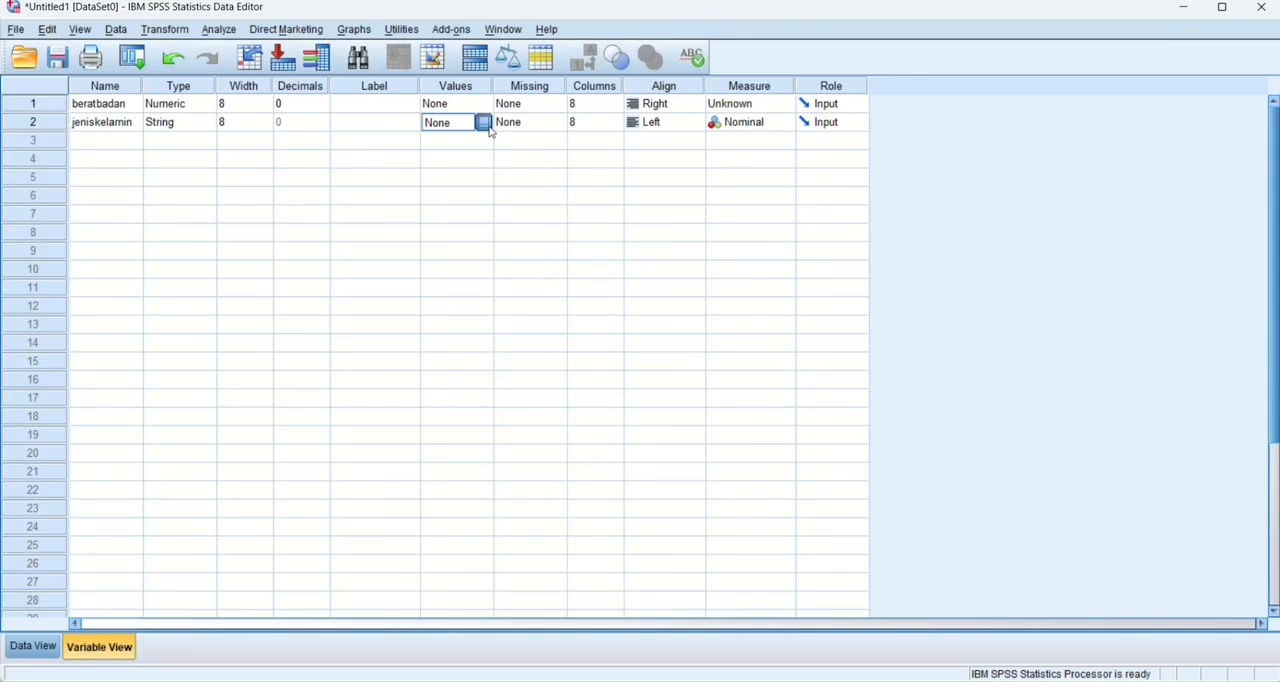
{"action": "left_click", "coordinate": [486, 125]}
{"action": "type", "text": "1"}
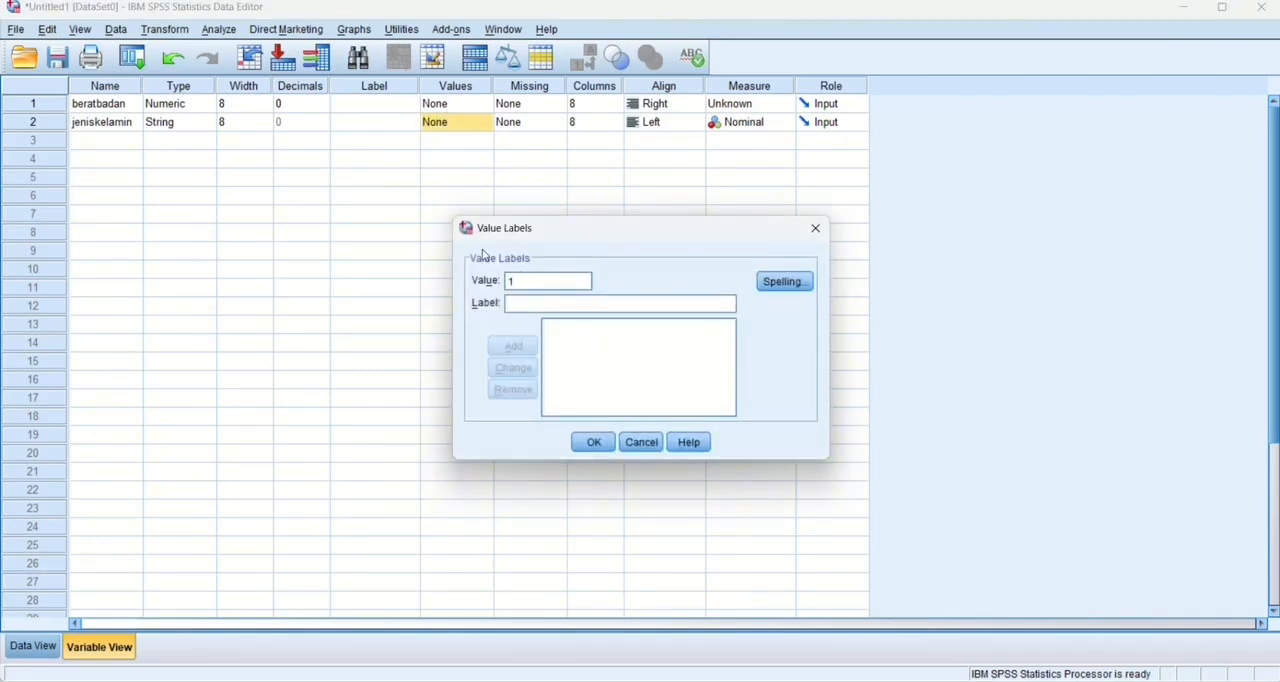
{"action": "left_click", "coordinate": [543, 304]}
{"action": "type", "text": "a"}
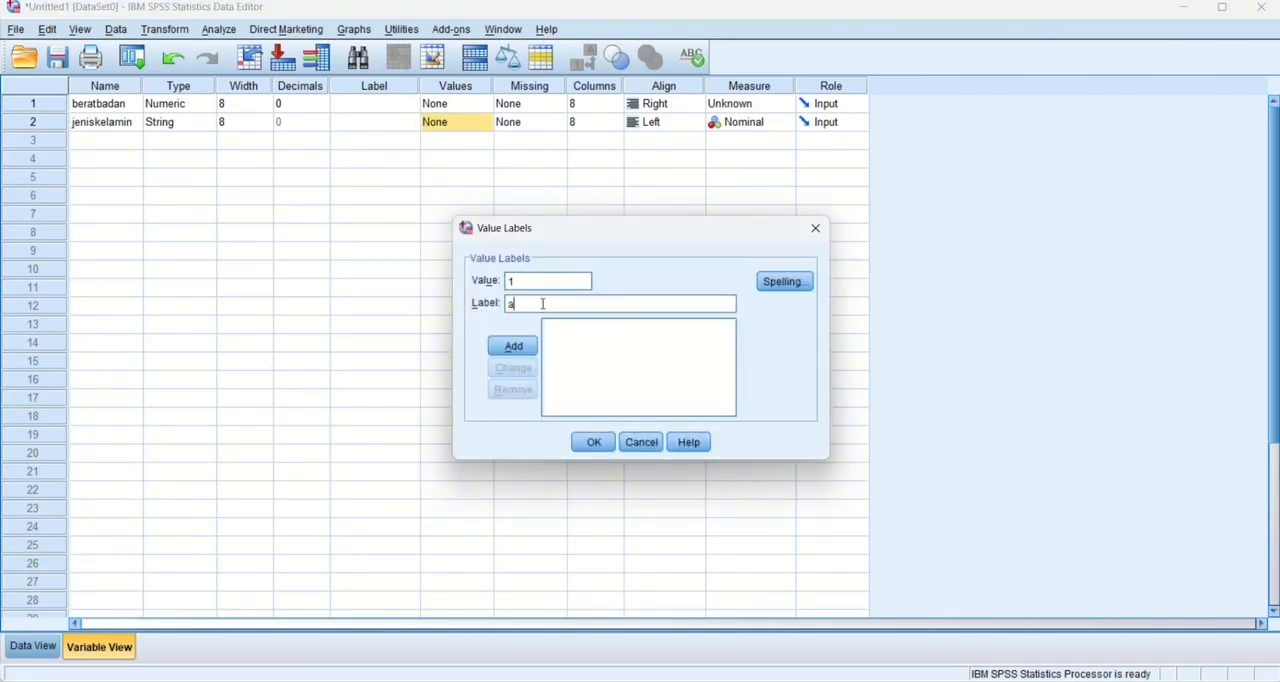
{"action": "key", "text": "BackSpace"}
{"action": "type", "text": "lakilaki"}
{"action": "left_click", "coordinate": [514, 346]}
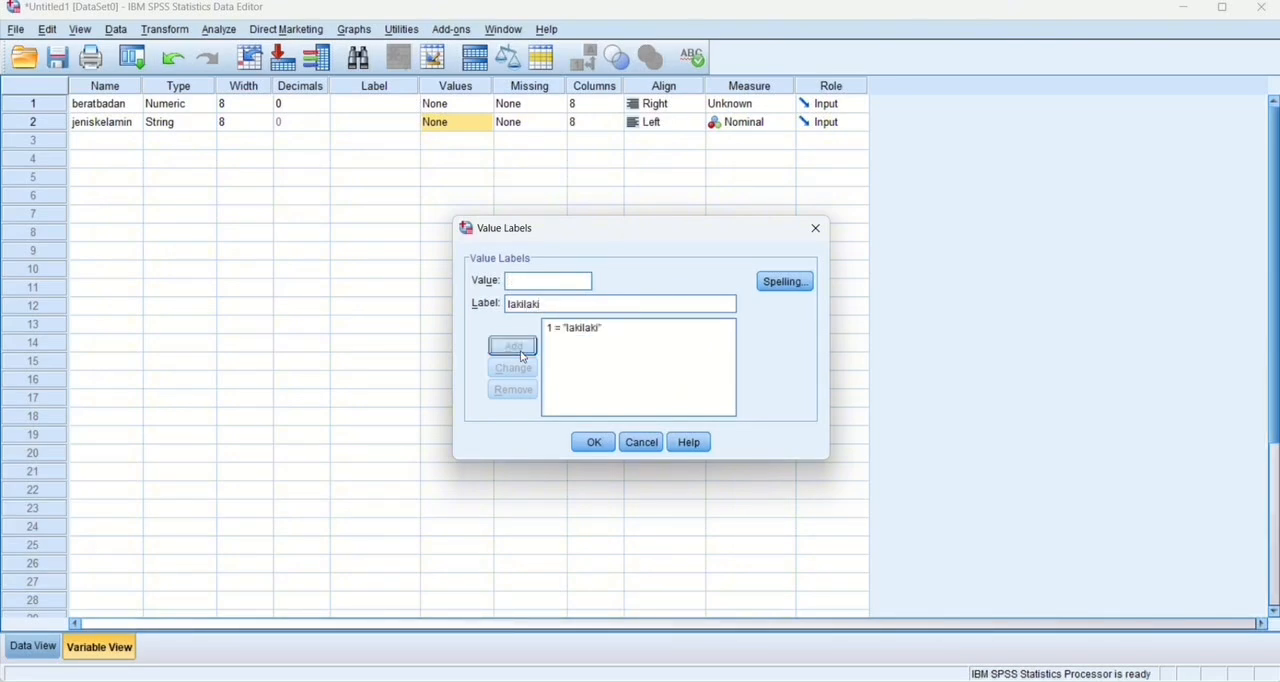
{"action": "key", "text": "Return"}
Show the data sheet, then switch to Book1 in Excel and copy the beratbadan and jeniskelamin values in columns B and C for all respondents.
{"action": "left_click", "coordinate": [34, 652]}
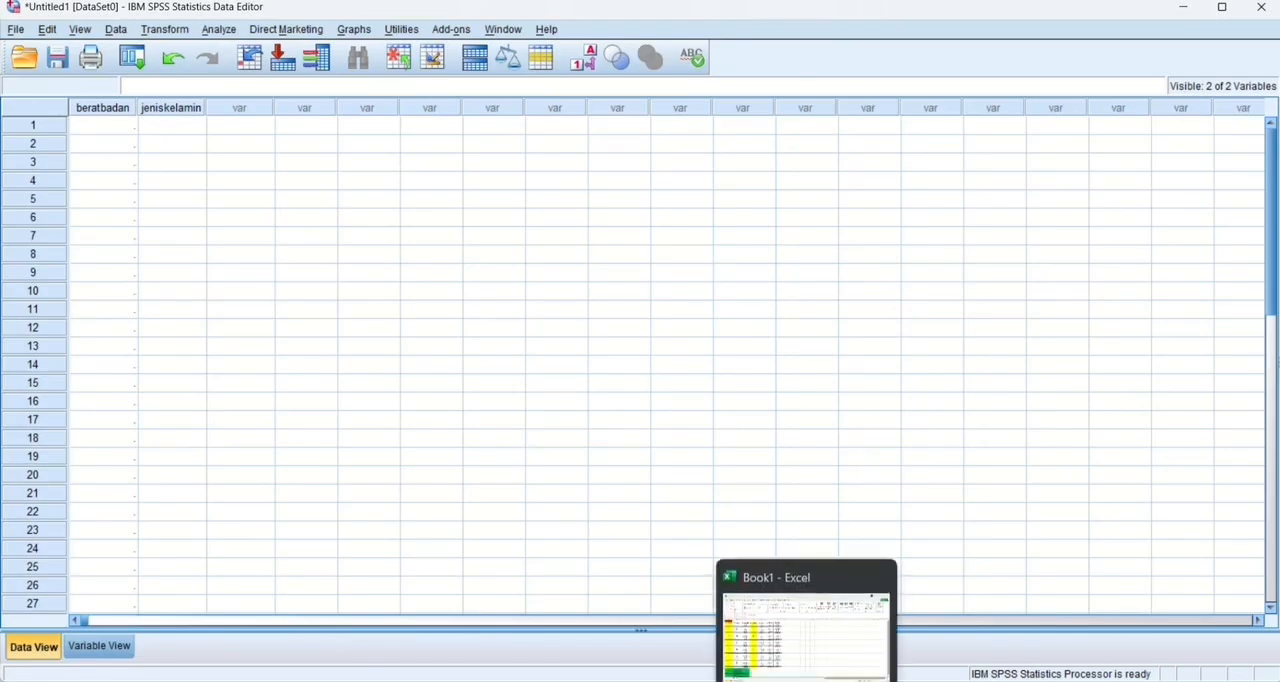
{"action": "left_click", "coordinate": [806, 680]}
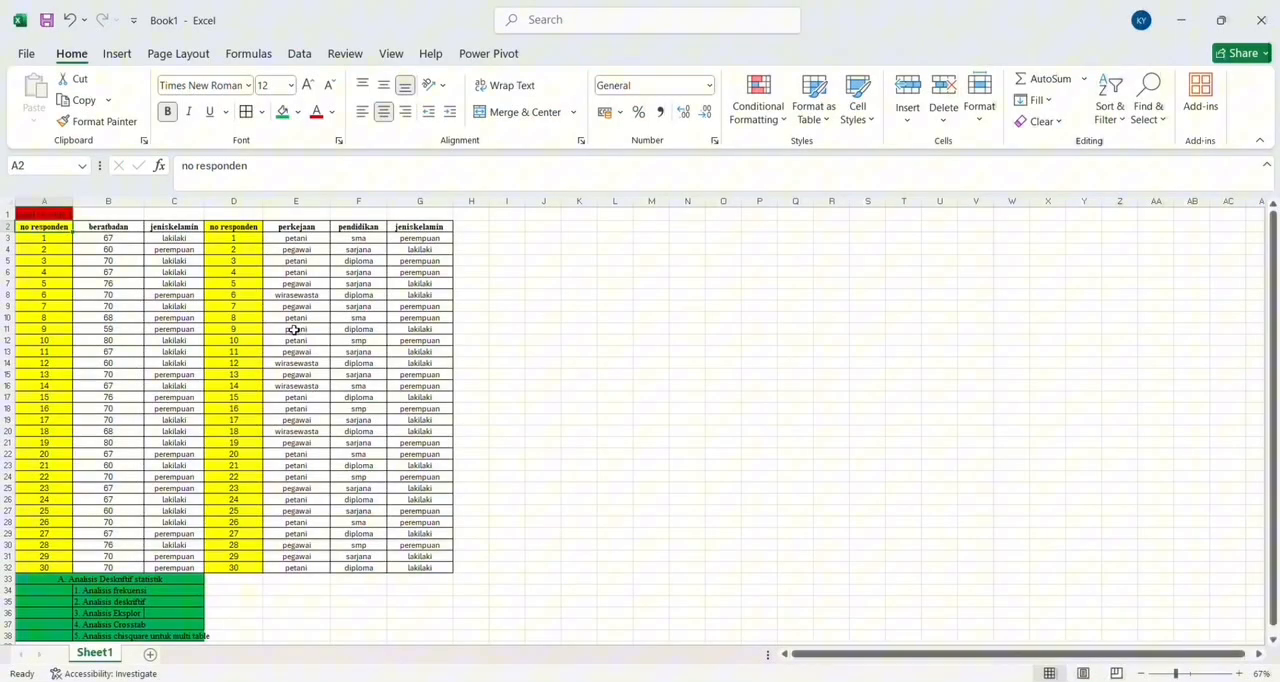
{"action": "left_click", "coordinate": [101, 238]}
{"action": "left_click_drag", "start_coordinate": [103, 240], "coordinate": [171, 563]}
Switch back to SPSS and paste the copied values into the data sheet starting at row 1 of beratbadan.
{"action": "key", "text": "alt+Tab"}
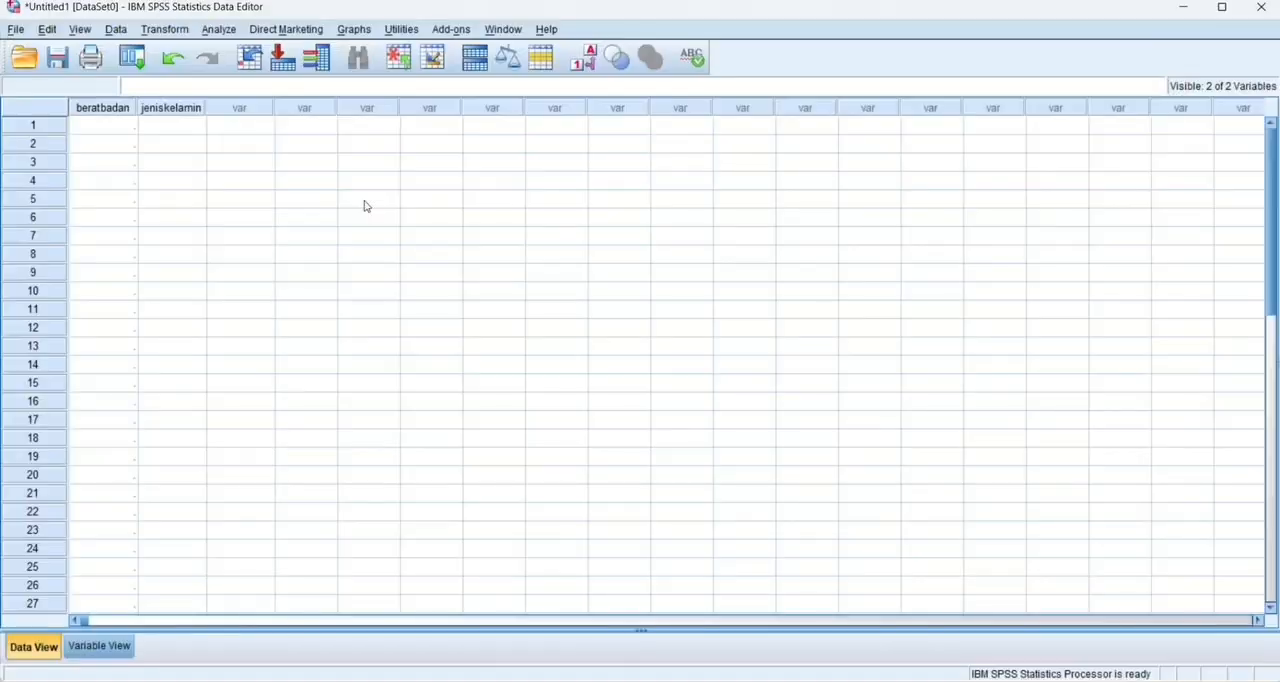
{"action": "left_click", "coordinate": [130, 125]}
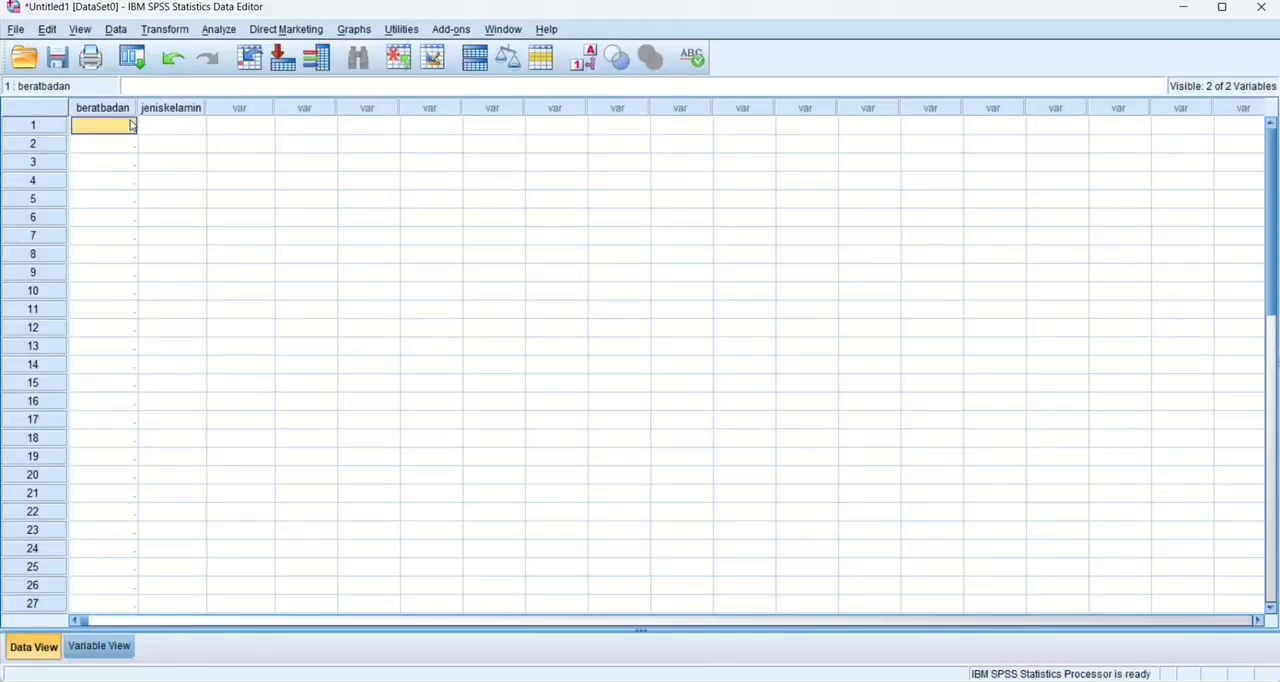
{"action": "key", "text": "ctrl+v"}
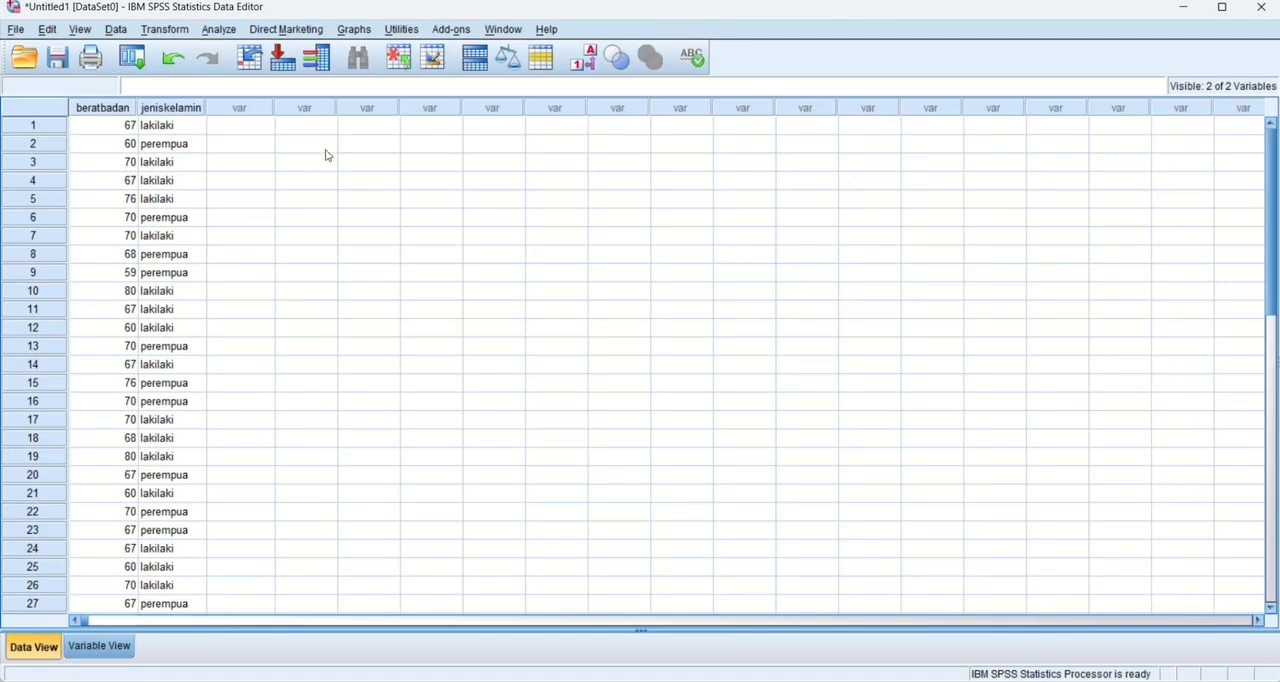
Start a Frequencies analysis from the descriptive statistics and add beratbadan as the variable to analyze.
{"action": "left_click", "coordinate": [219, 30]}
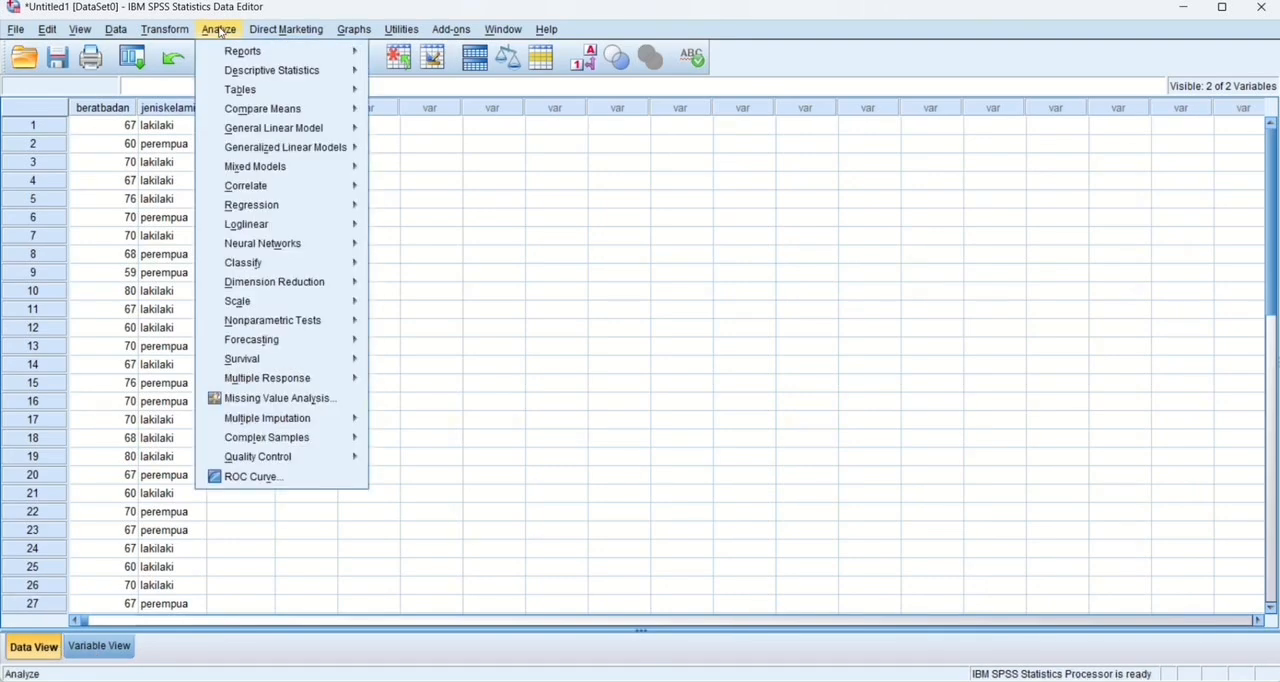
{"action": "mouse_move", "coordinate": [343, 71]}
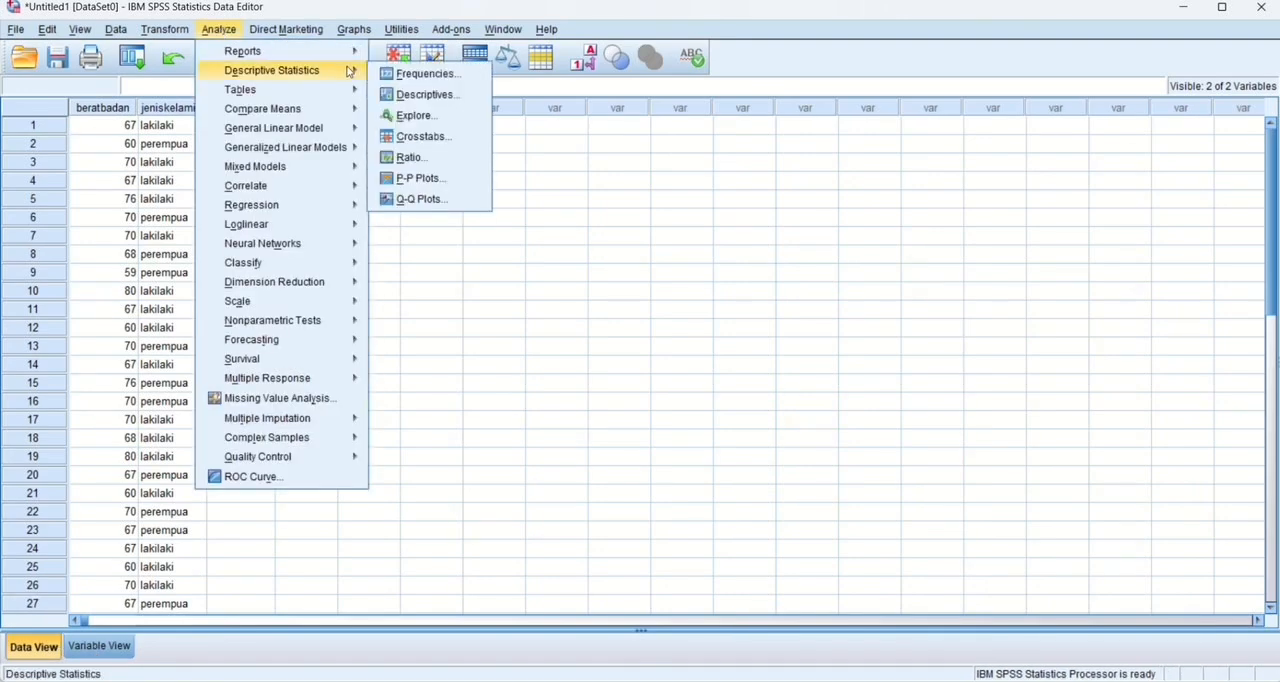
{"action": "left_click", "coordinate": [419, 77]}
{"action": "left_click", "coordinate": [562, 280]}
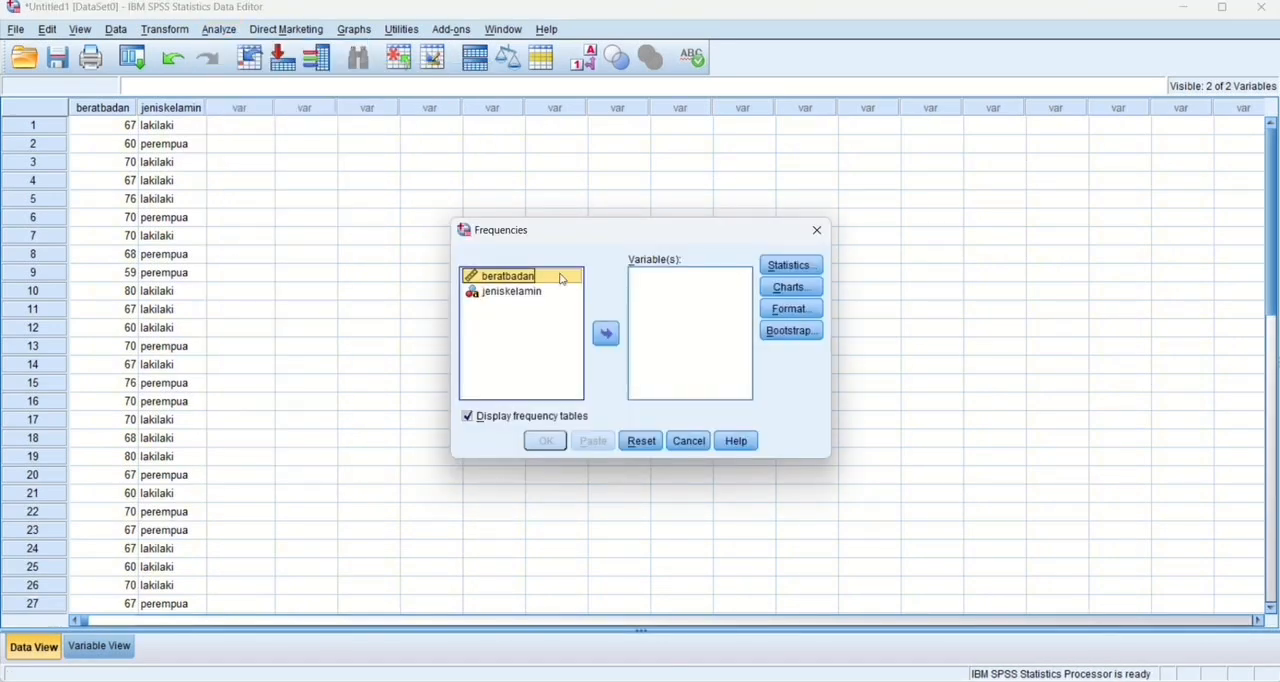
{"action": "left_click", "coordinate": [606, 334]}
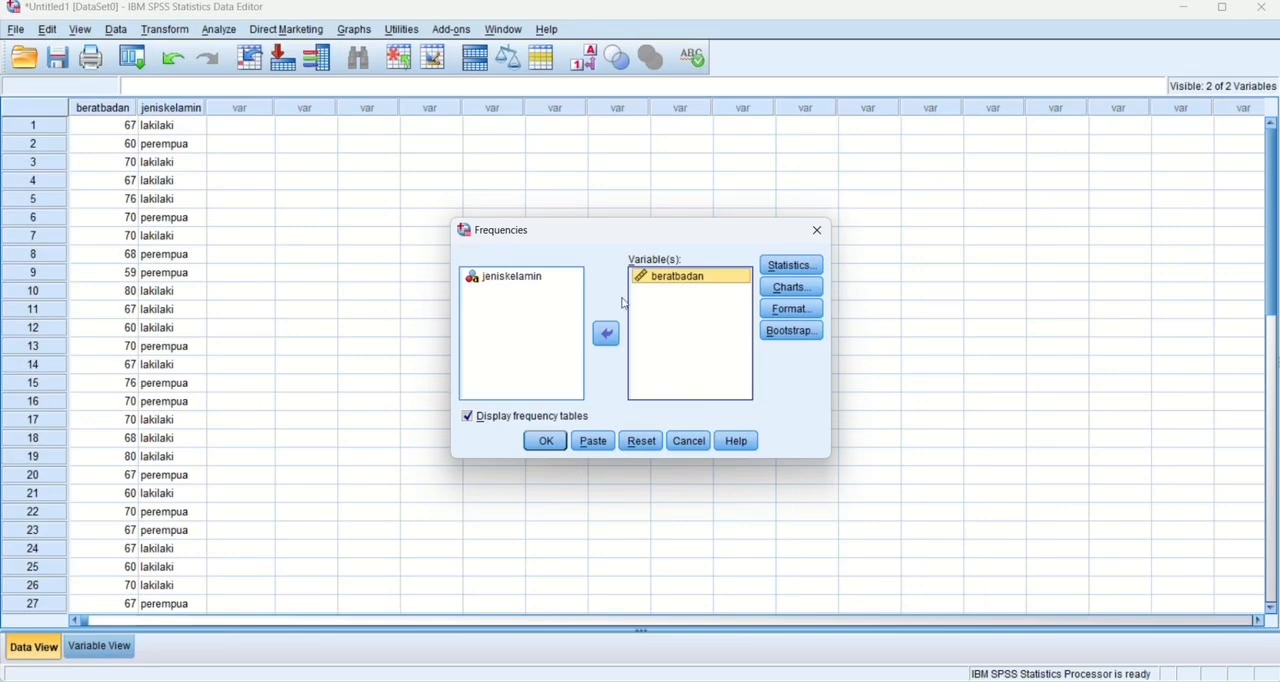
Request percentiles 10 and 90, mean, median, all dispersion measures, skewness and kurtosis, and set the chart type to histograms.
{"action": "left_click", "coordinate": [789, 268]}
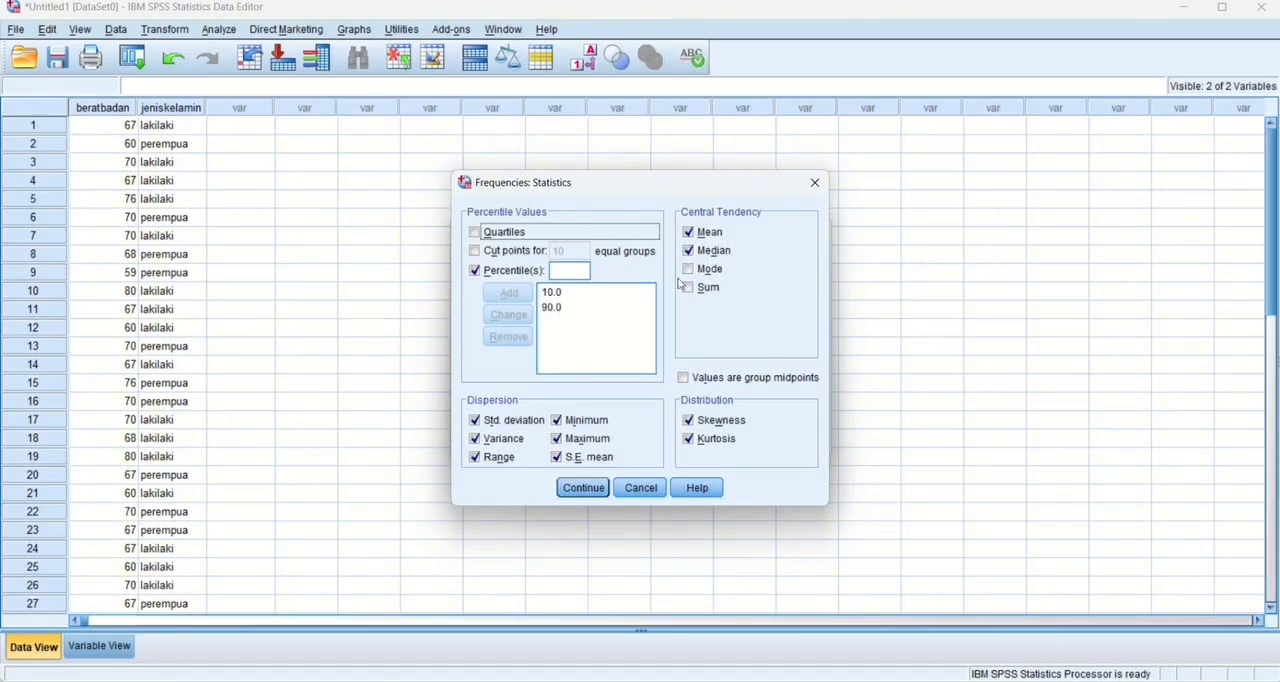
{"action": "left_click", "coordinate": [583, 488]}
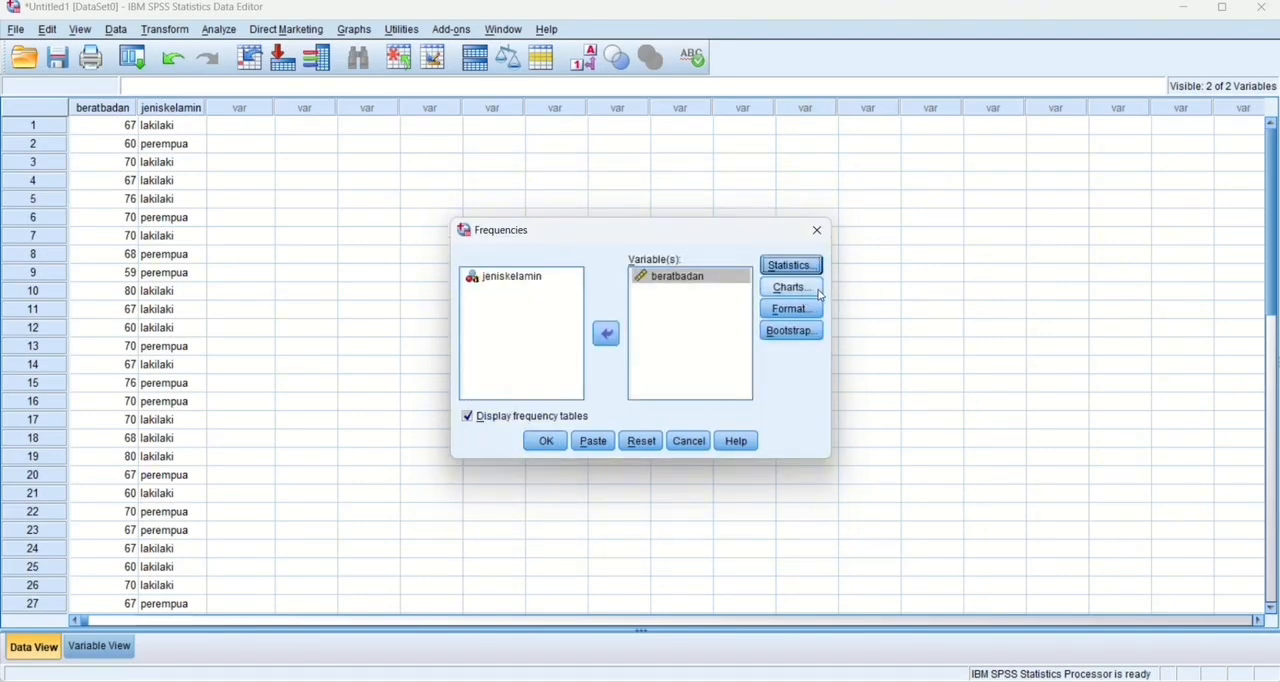
{"action": "left_click", "coordinate": [818, 289]}
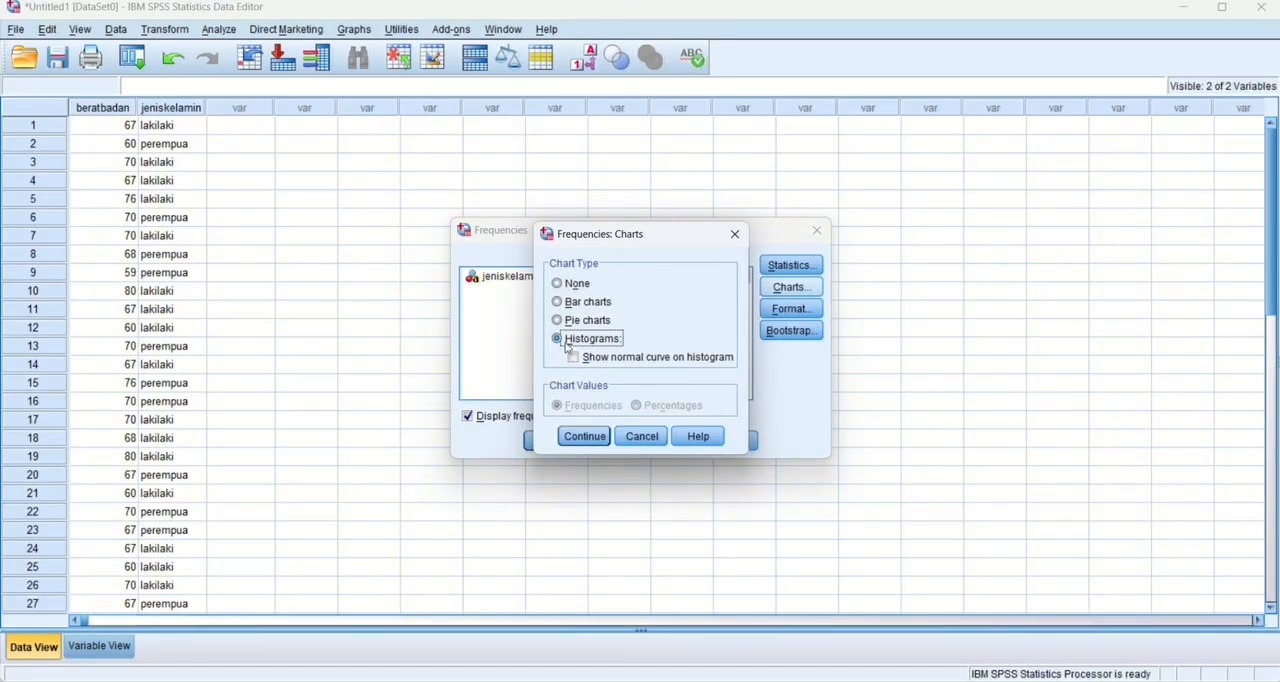
{"action": "left_click", "coordinate": [584, 438]}
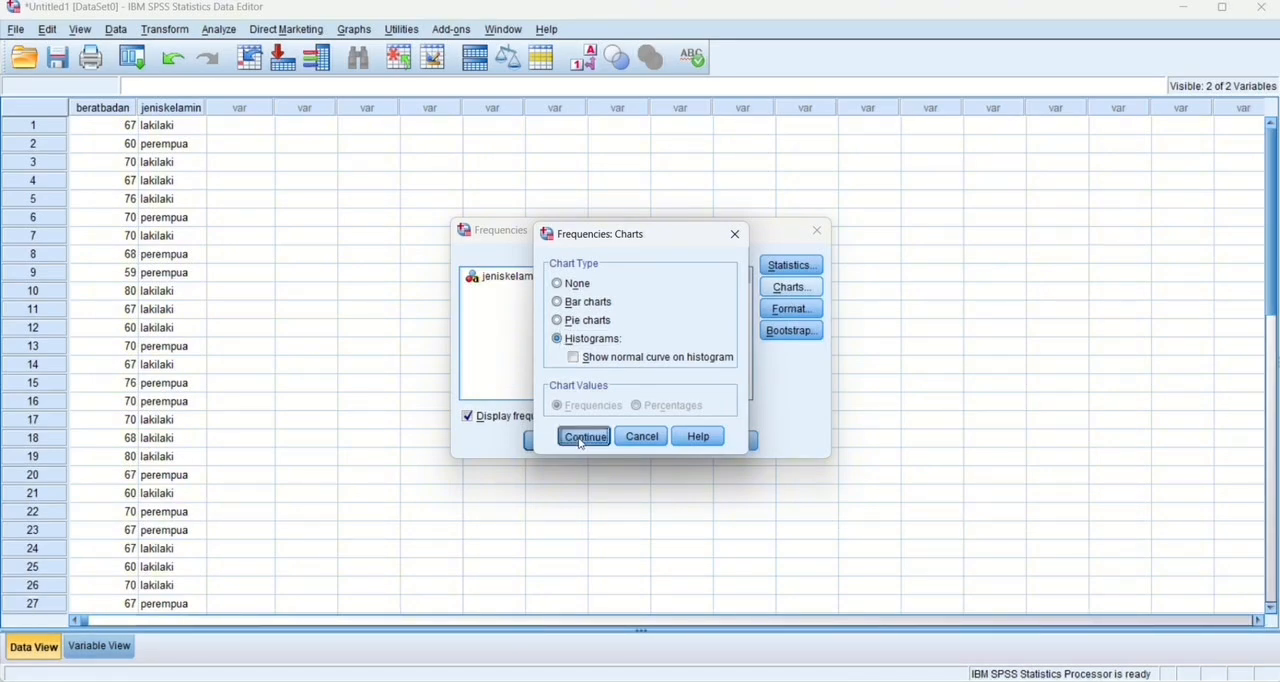
Run the frequency analysis with values in ascending order and variables compared, and view the output down to the histogram.
{"action": "left_click", "coordinate": [792, 310]}
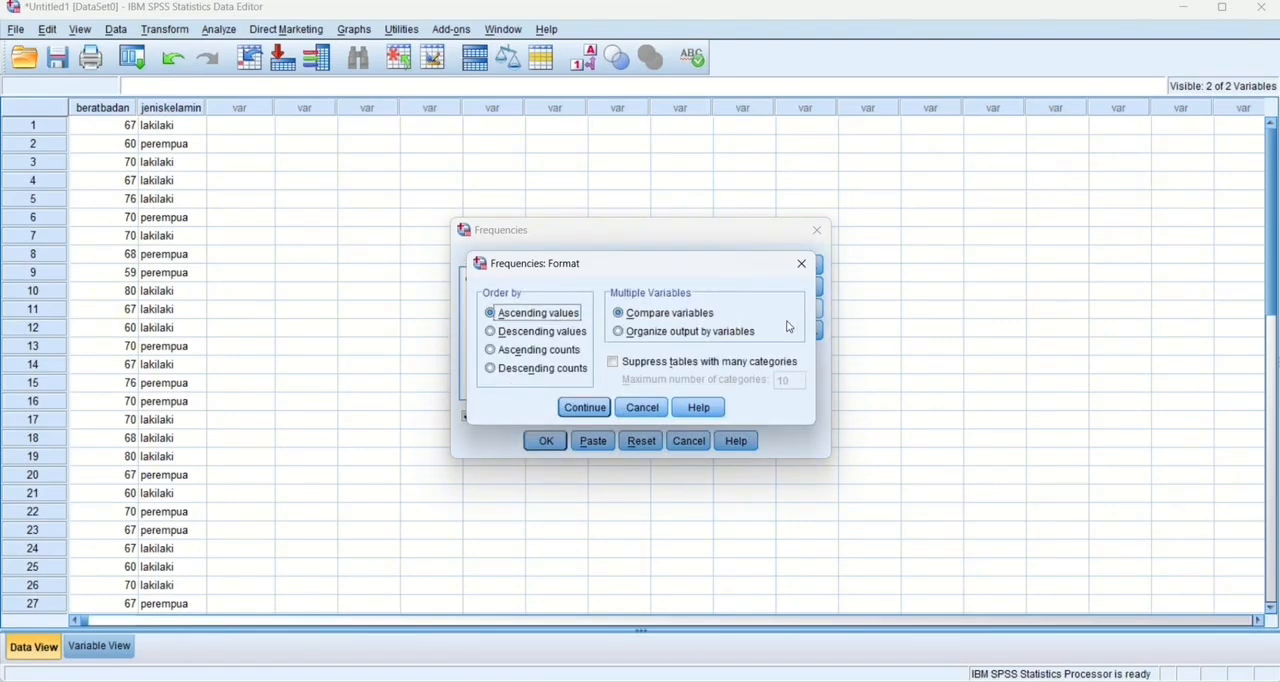
{"action": "left_click", "coordinate": [568, 409]}
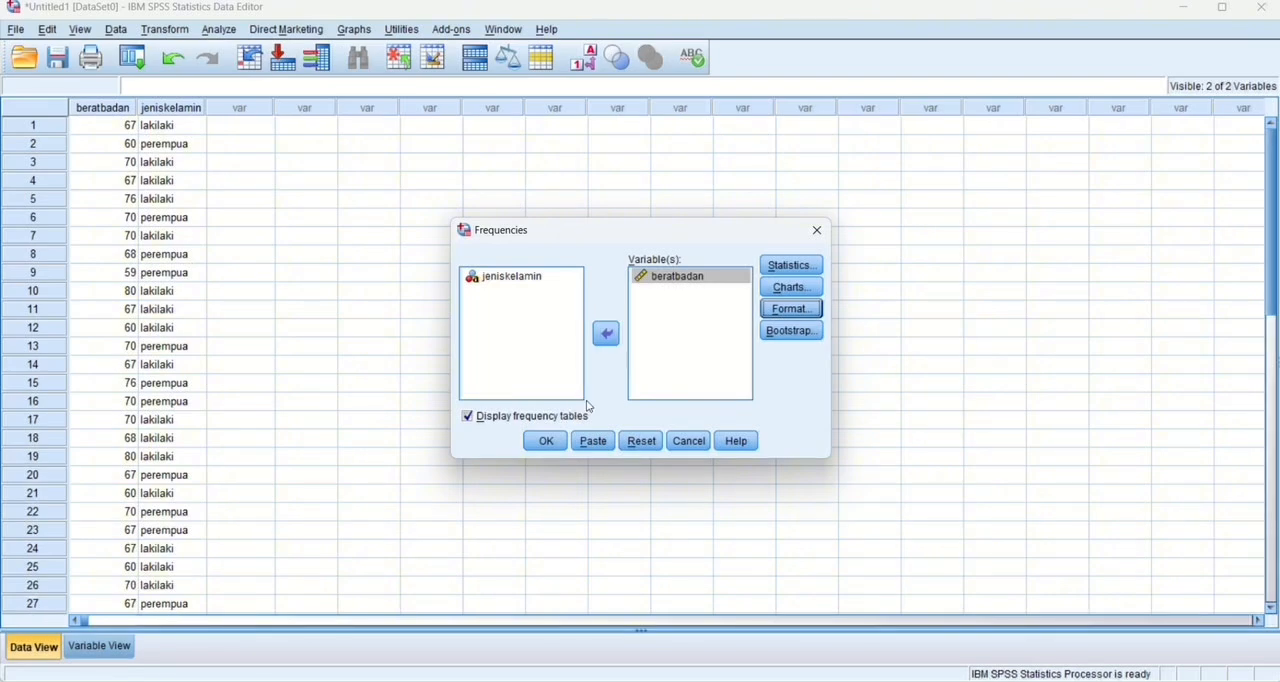
{"action": "left_click", "coordinate": [545, 443]}
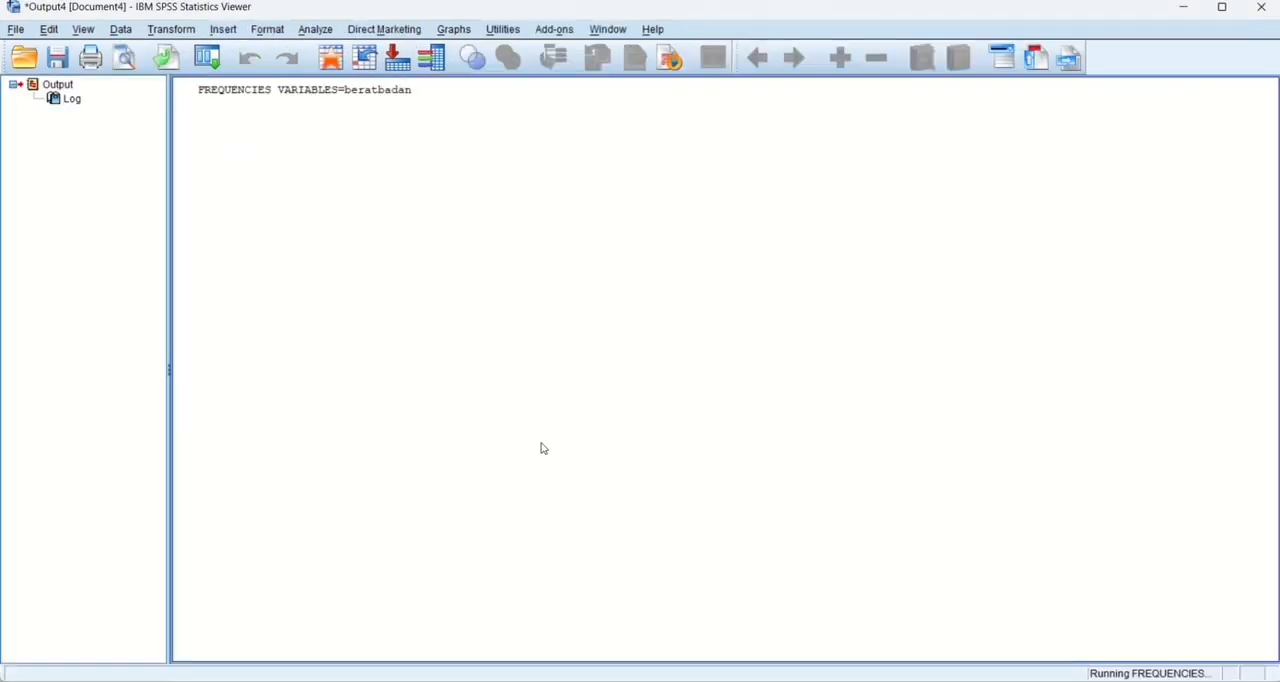
{"action": "scroll", "coordinate": [541, 448], "scroll_direction": "down", "scroll_amount": 5}
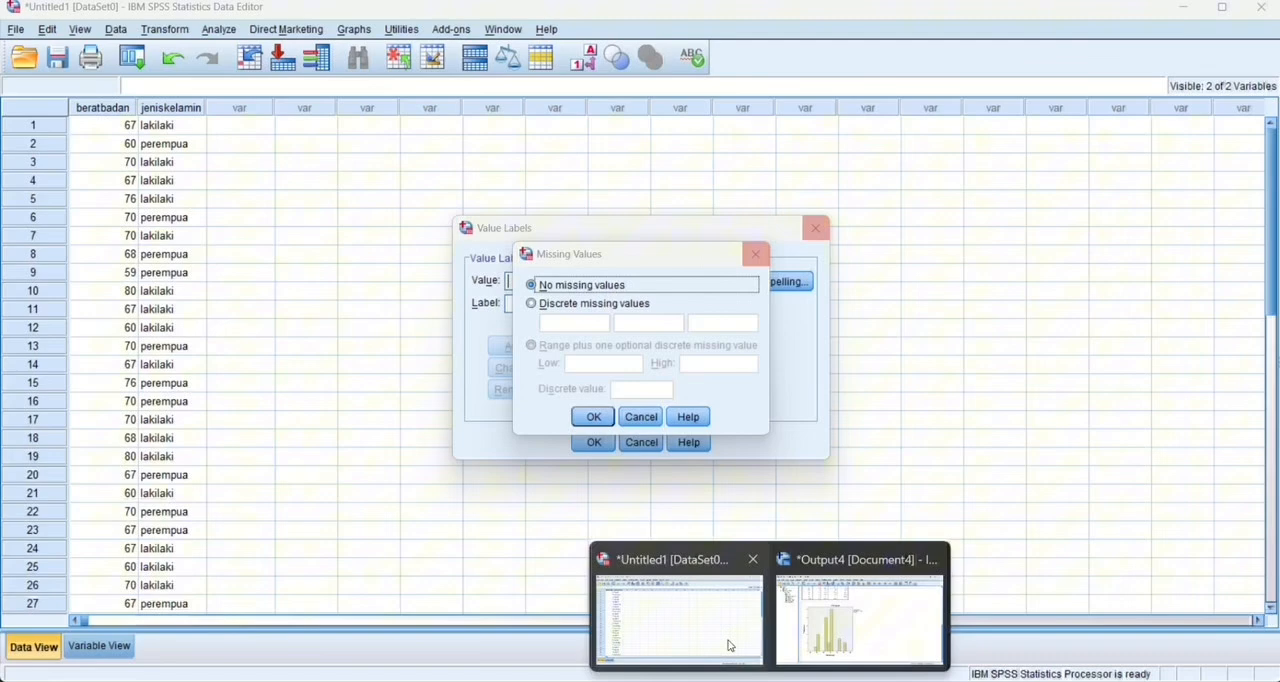
Return to the data editor and reopen the Frequencies analysis, replacing beratbadan with jeniskelamin as the analyzed variable.
{"action": "left_click", "coordinate": [728, 640]}
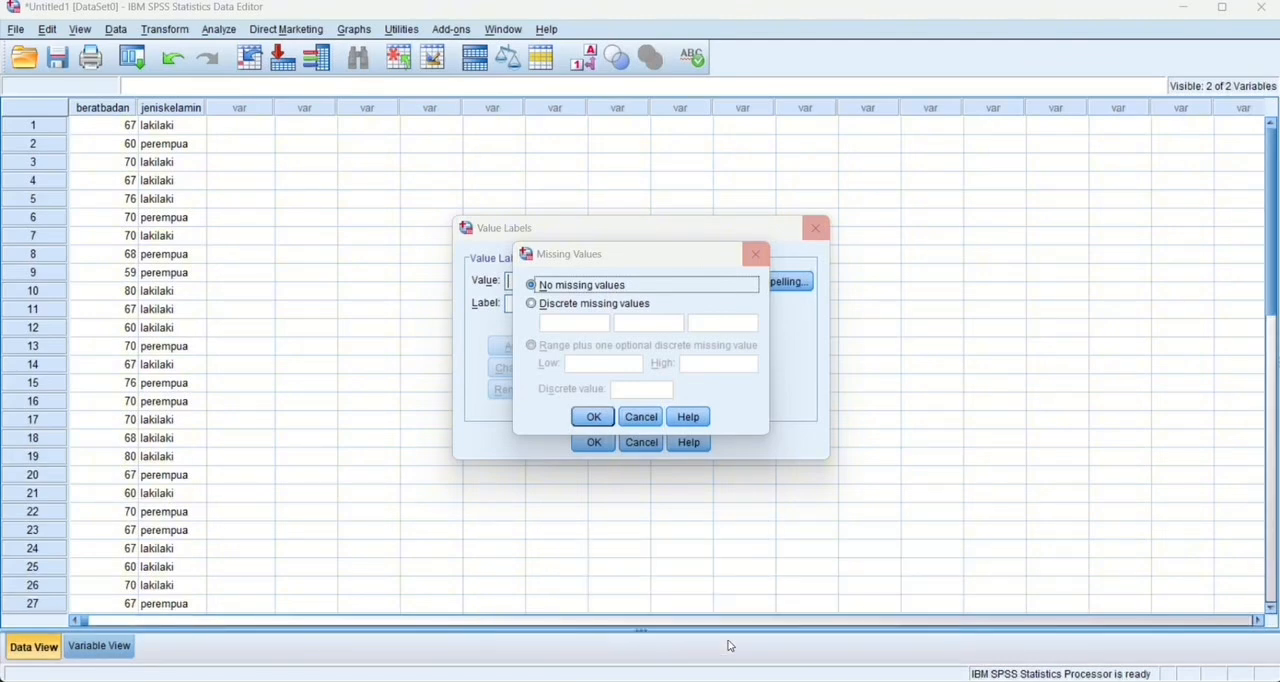
{"action": "left_click", "coordinate": [228, 31]}
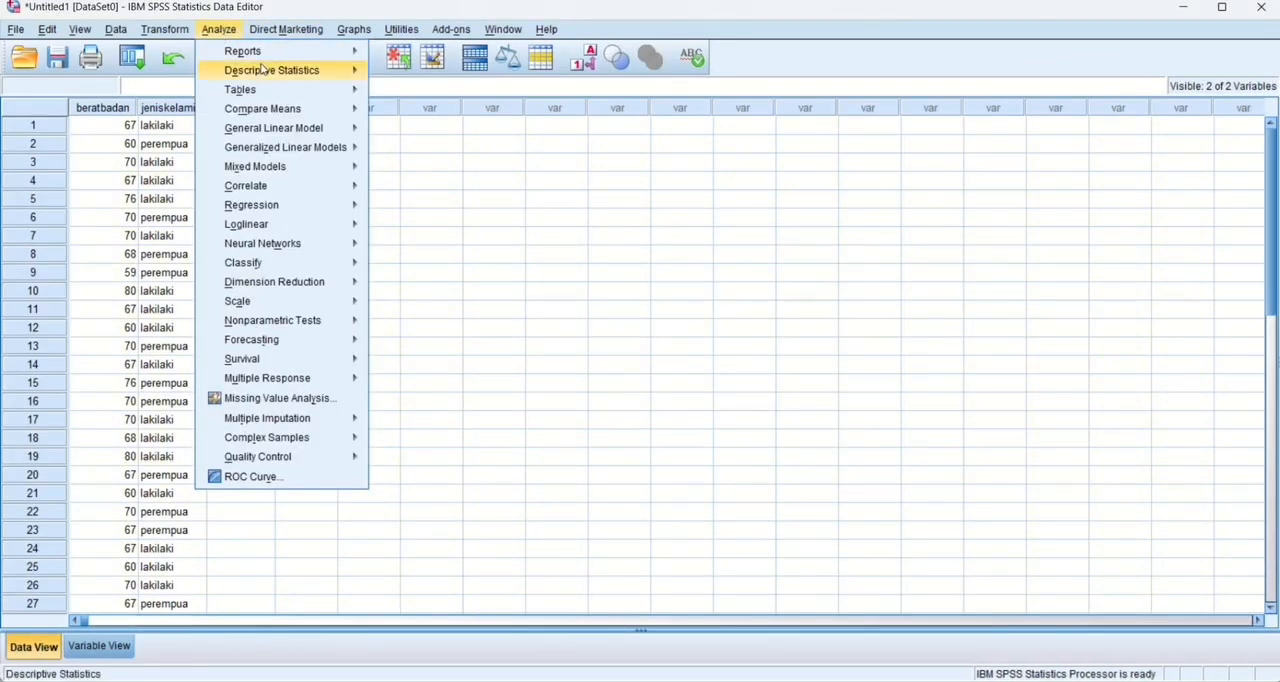
{"action": "mouse_move", "coordinate": [263, 68]}
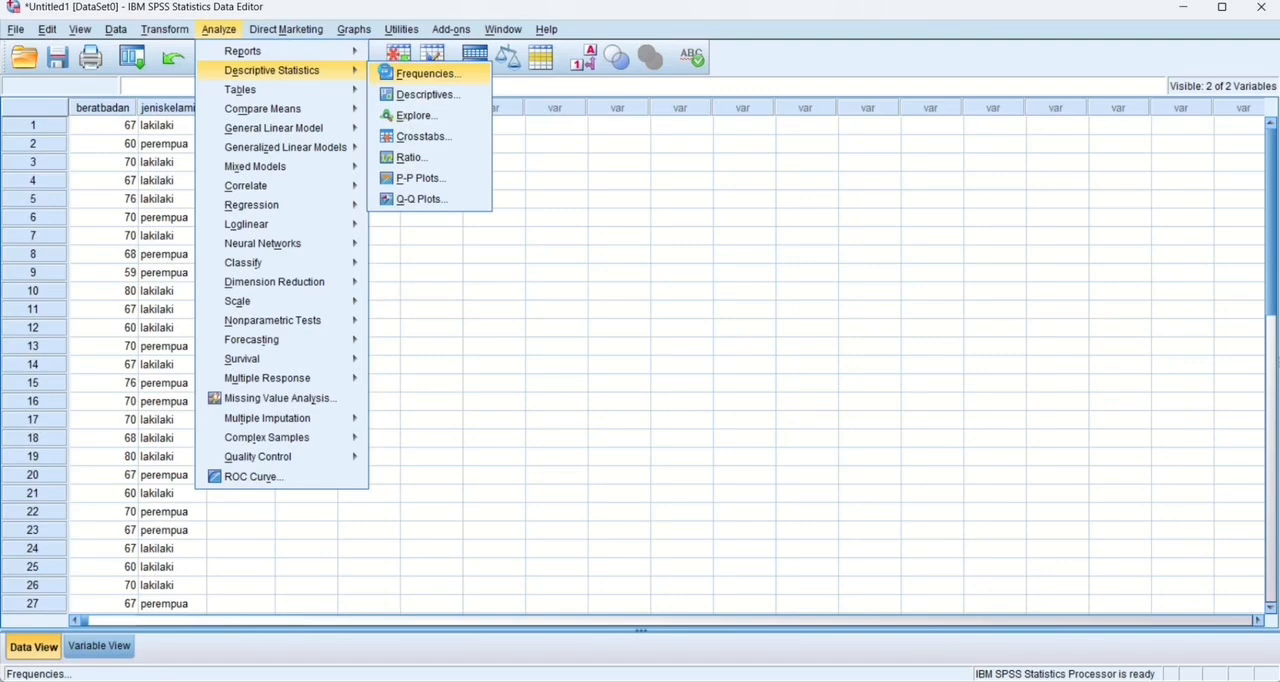
{"action": "left_click", "coordinate": [427, 73]}
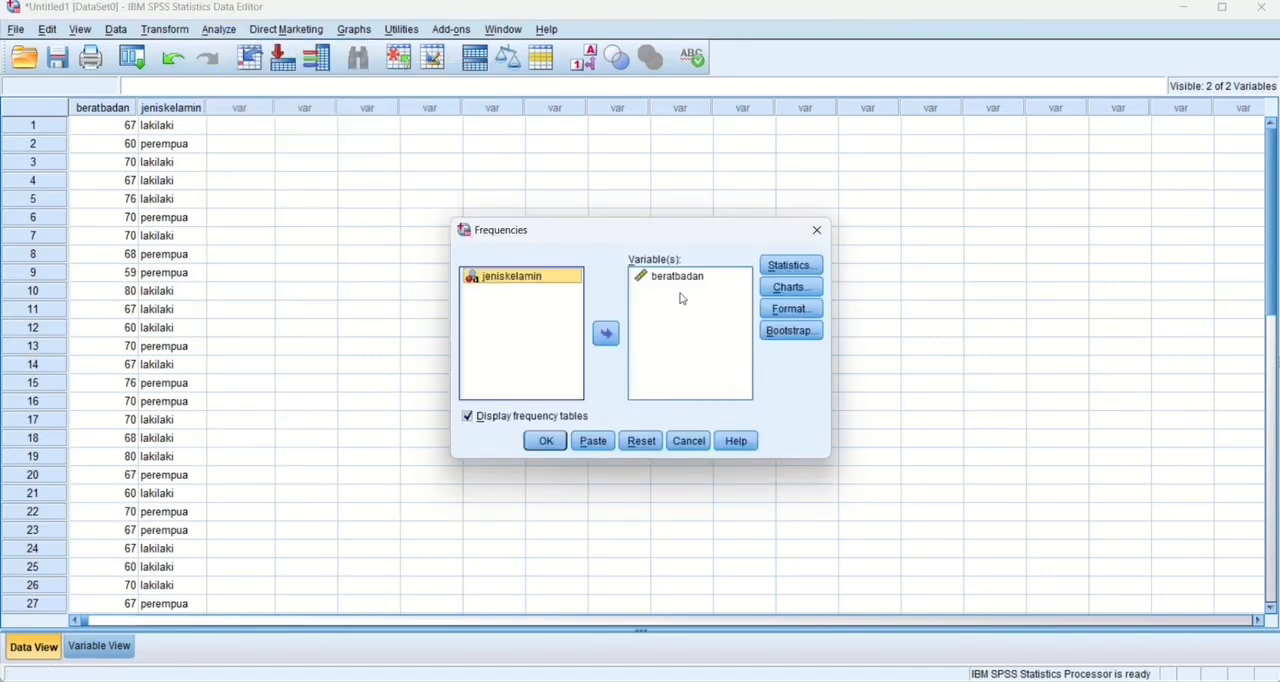
{"action": "left_click", "coordinate": [616, 340]}
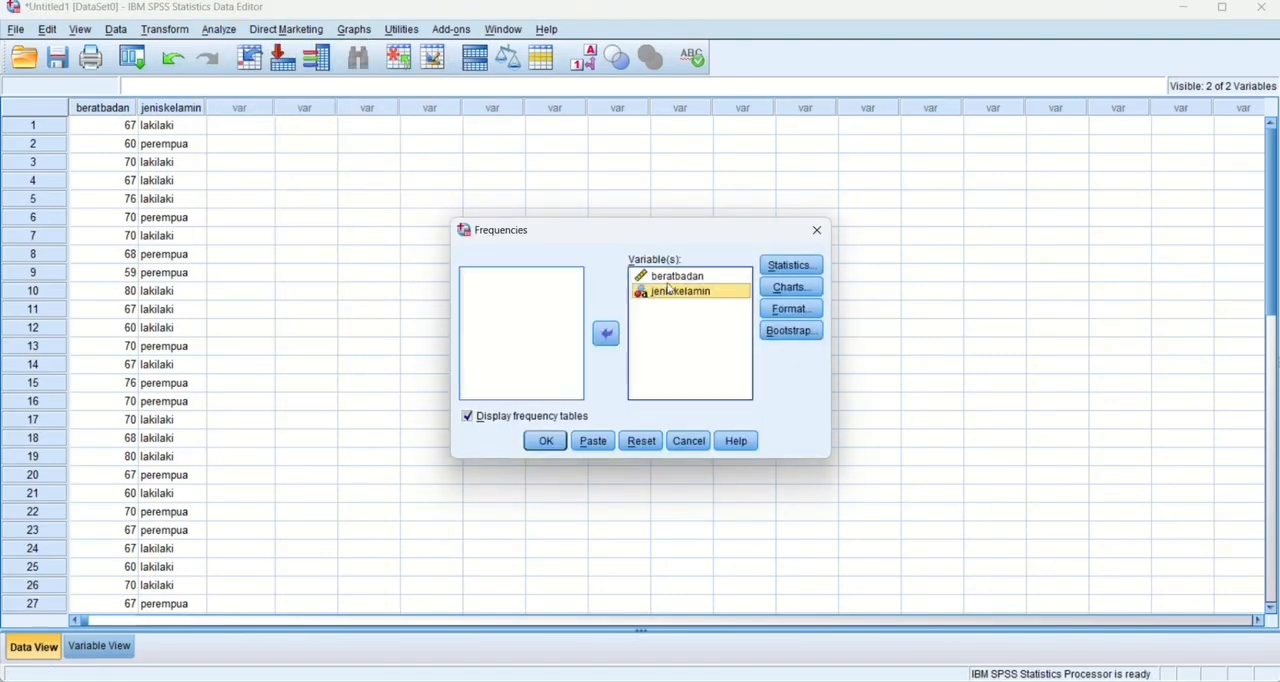
{"action": "left_click", "coordinate": [676, 280]}
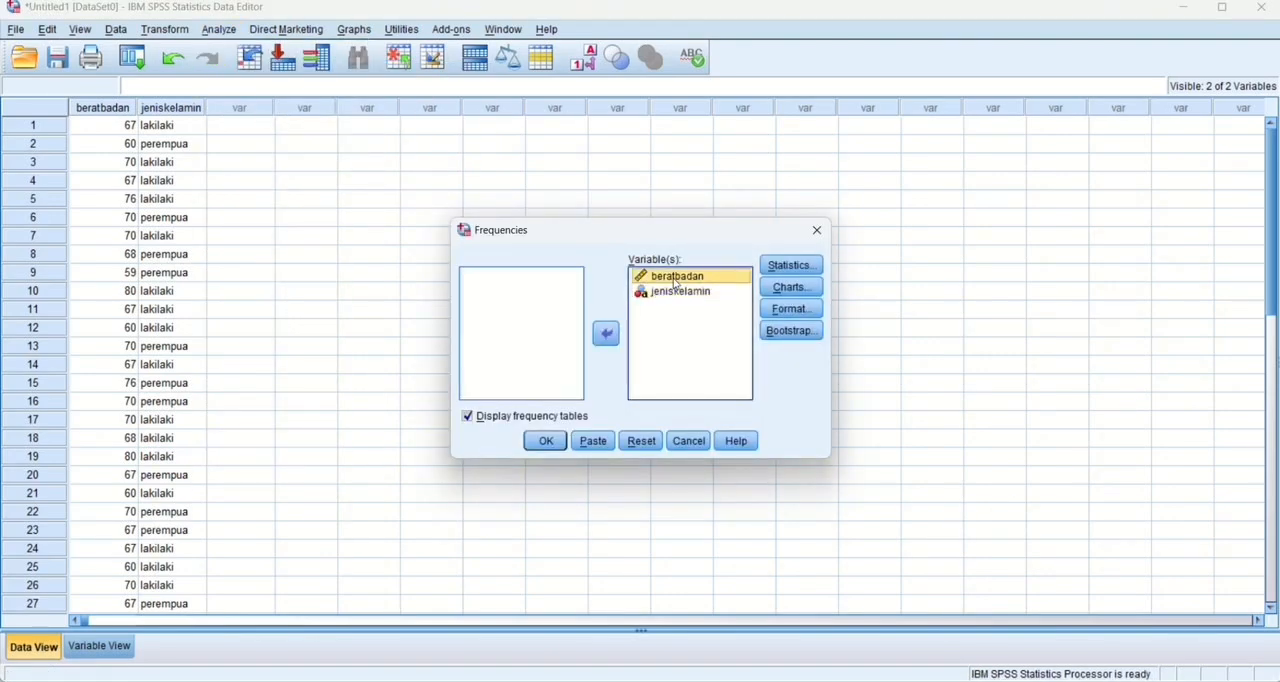
{"action": "left_click", "coordinate": [607, 334]}
Keep the percentile, central tendency, dispersion and distribution statistics for jeniskelamin, and set the chart type to pie charts showing frequencies.
{"action": "left_click", "coordinate": [792, 265]}
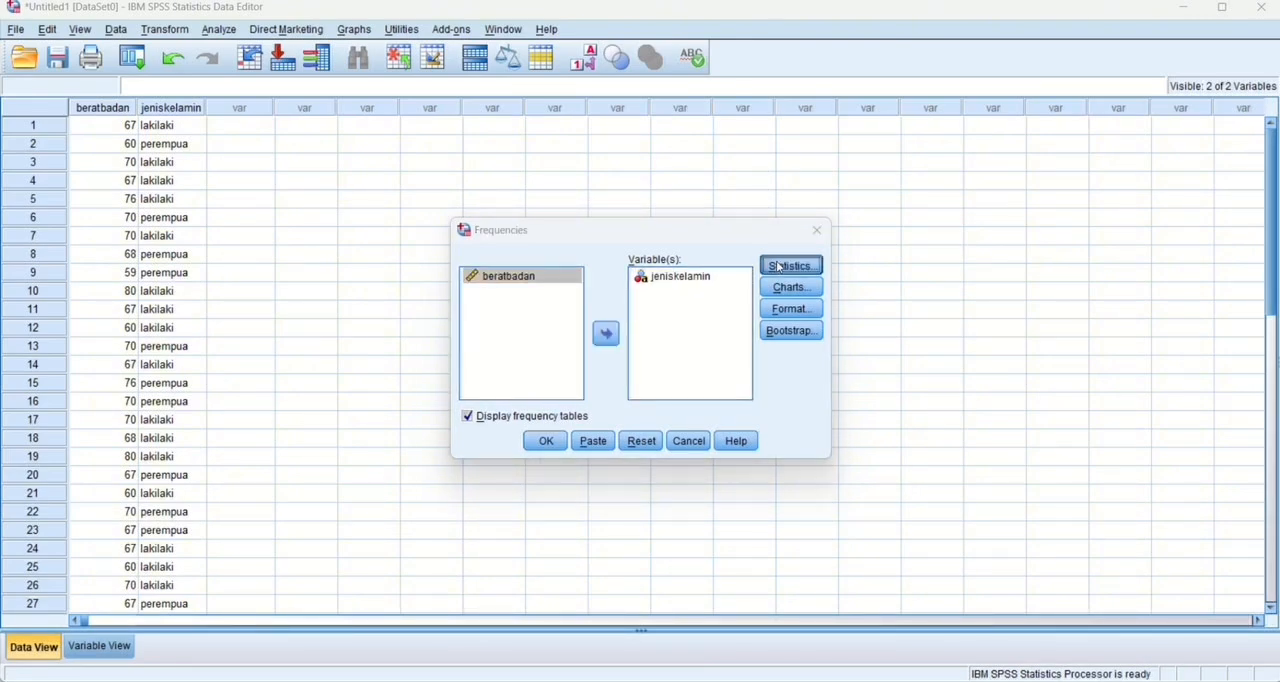
{"action": "left_click", "coordinate": [583, 487]}
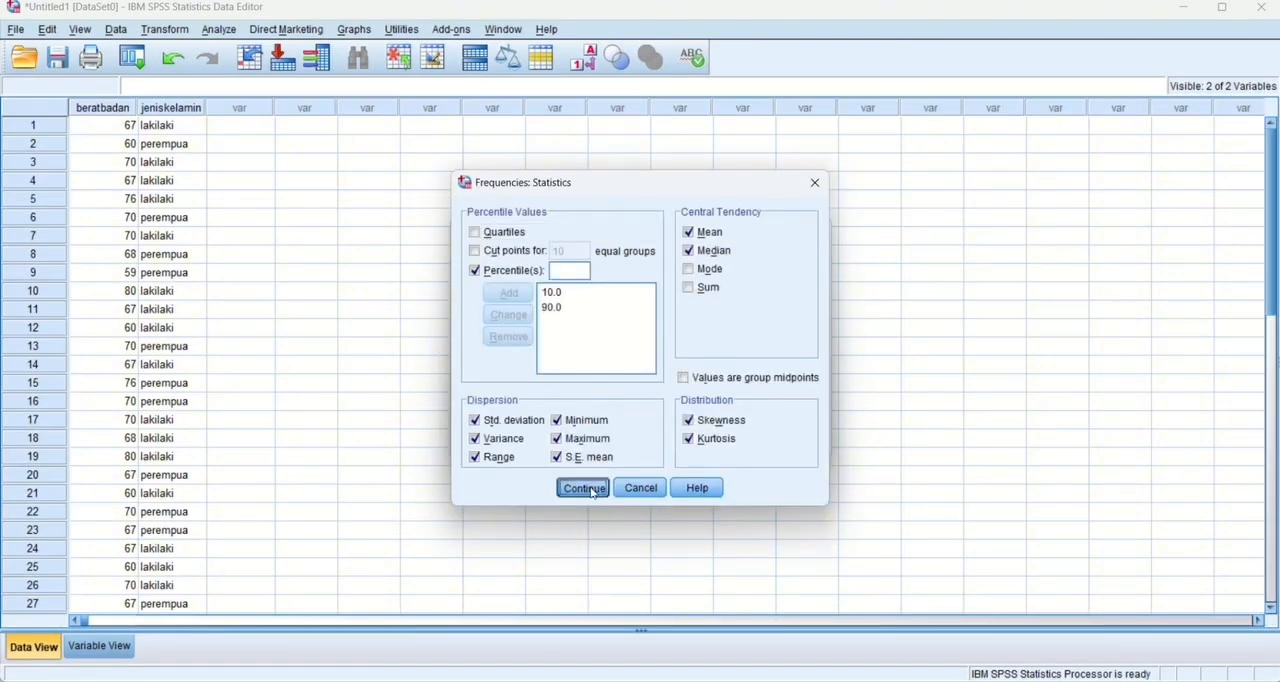
{"action": "left_click", "coordinate": [791, 287]}
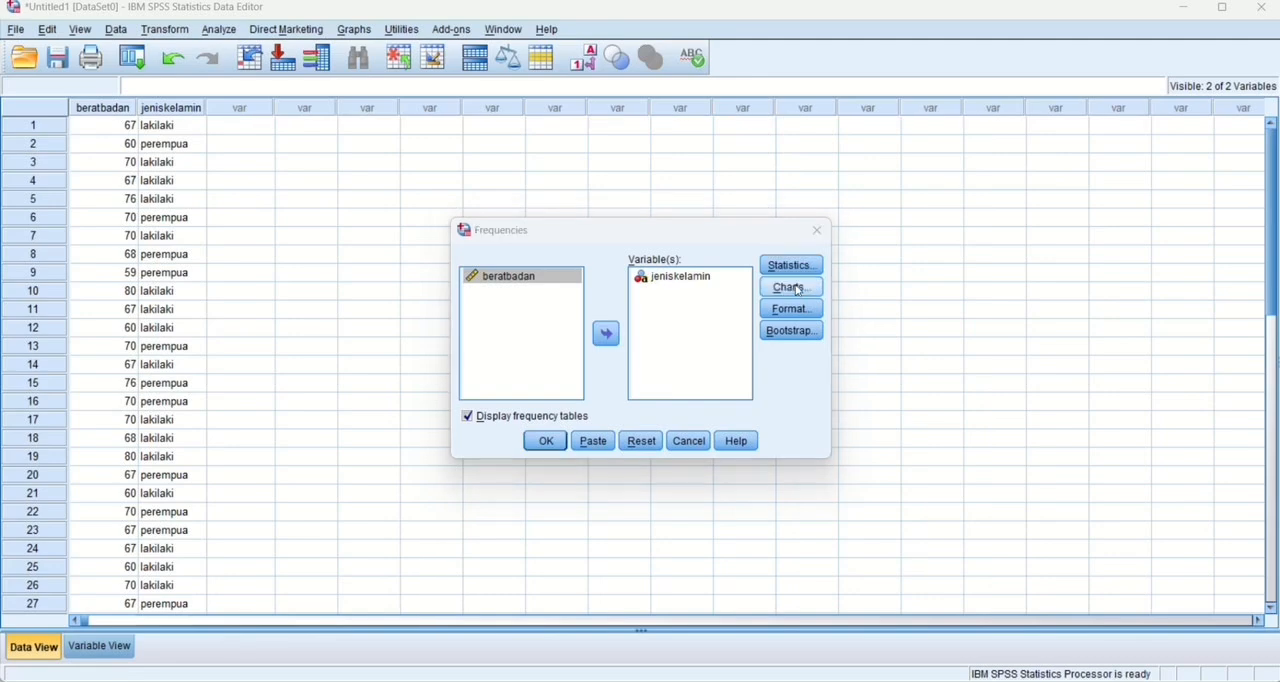
{"action": "left_click", "coordinate": [583, 321]}
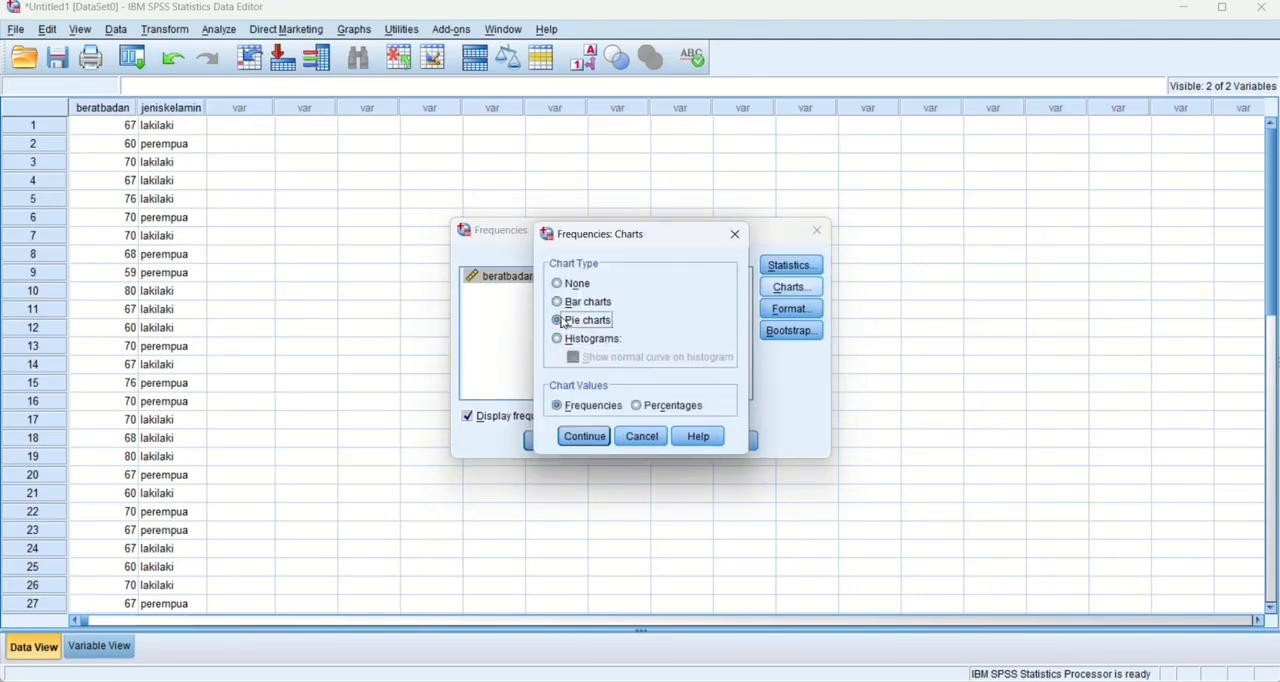
{"action": "left_click", "coordinate": [583, 434]}
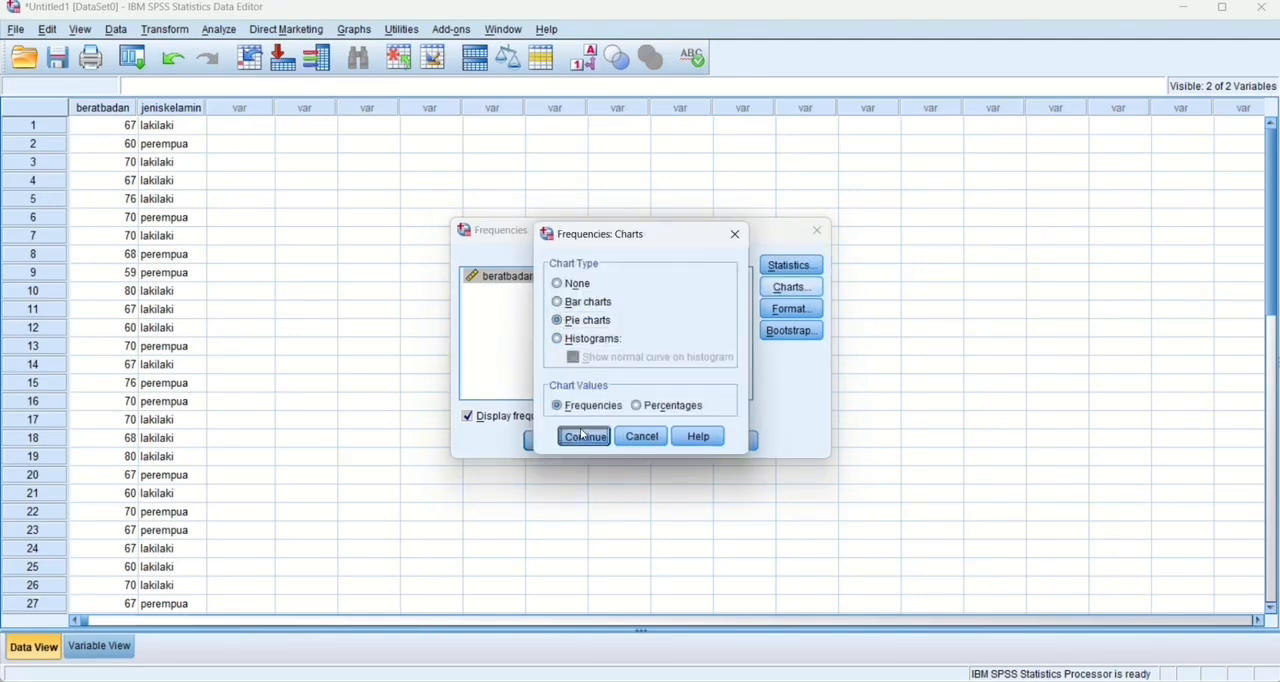
Run the jeniskelamin frequency analysis with values in ascending order and variables compared, and view its tables and pie chart.
{"action": "left_click", "coordinate": [791, 309]}
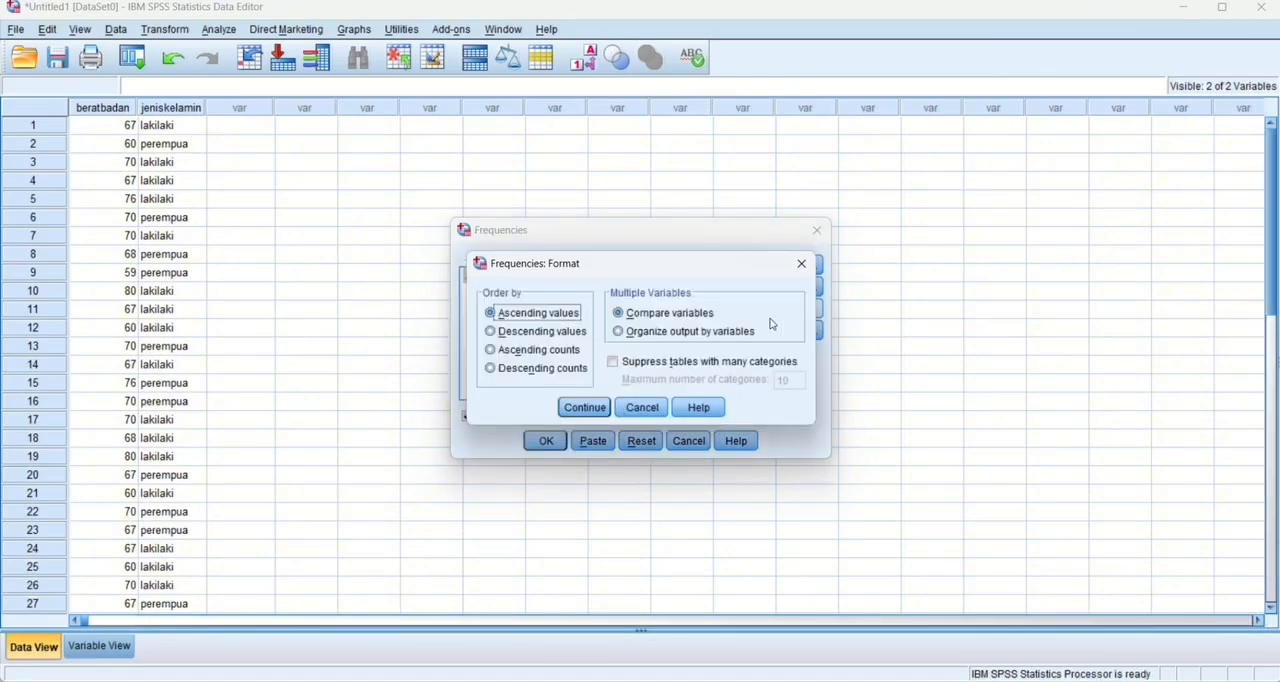
{"action": "left_click", "coordinate": [585, 407]}
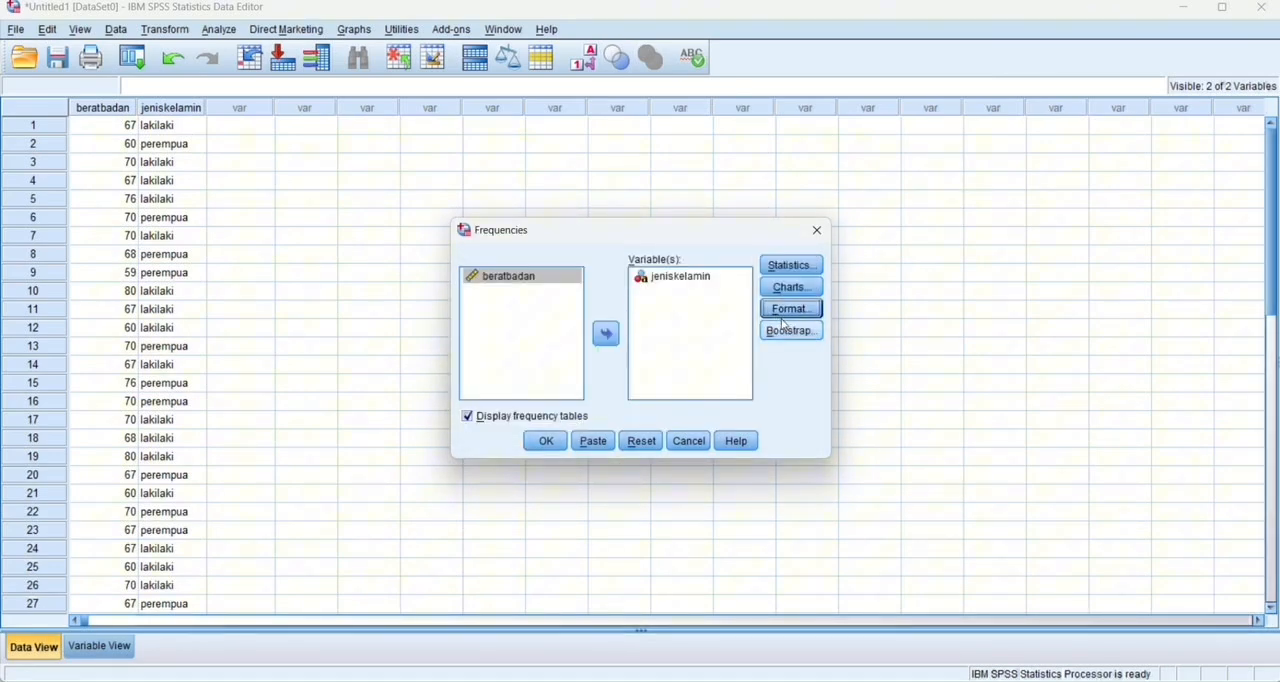
{"action": "left_click", "coordinate": [545, 441]}
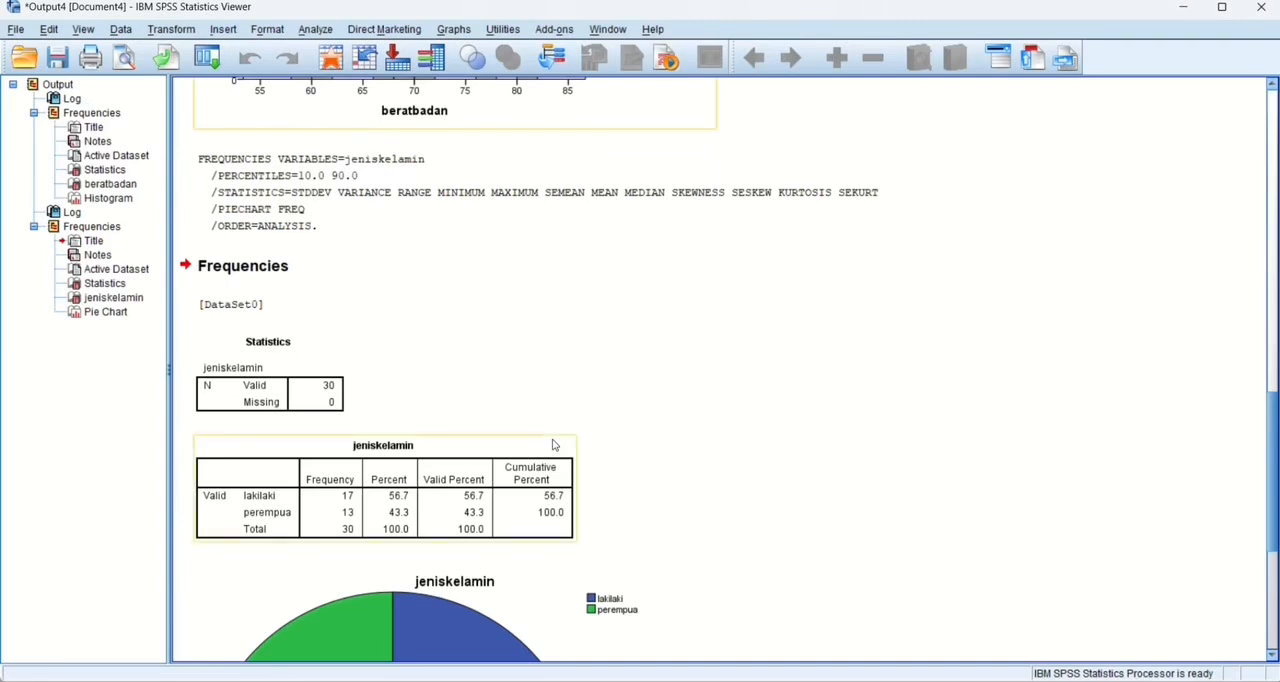
{"action": "scroll", "coordinate": [552, 445], "scroll_direction": "down", "scroll_amount": 3}
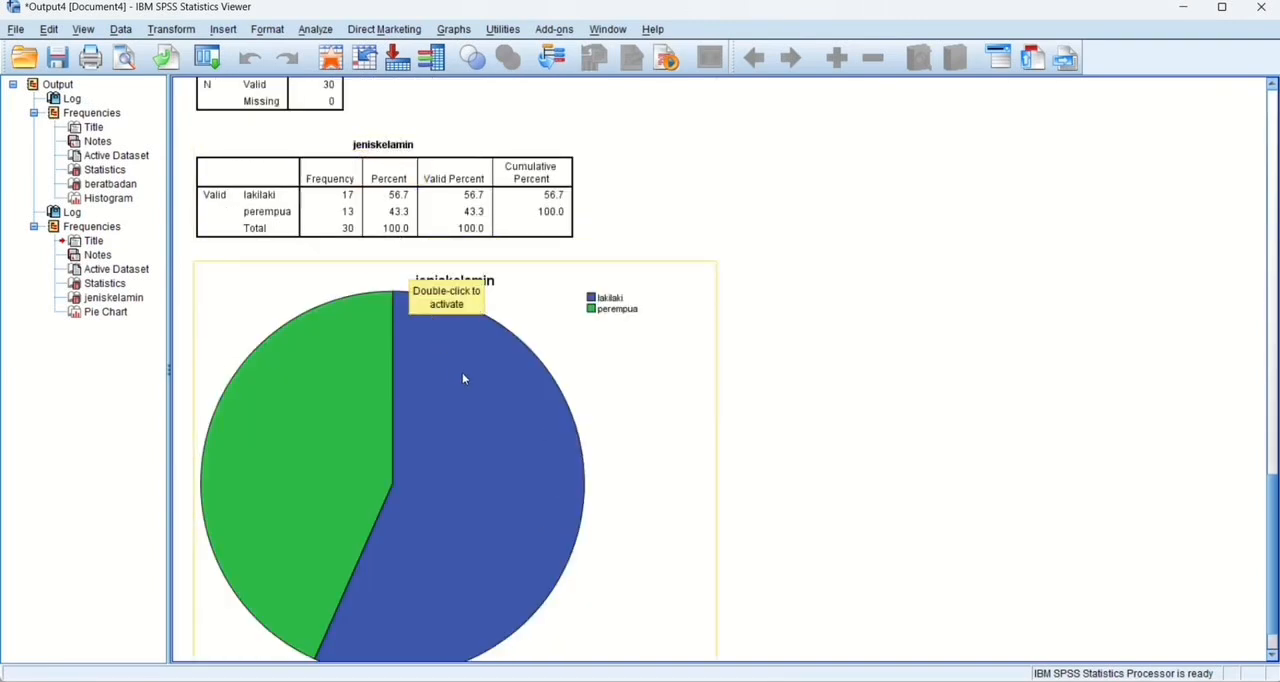
{"action": "scroll", "coordinate": [480, 360], "scroll_direction": "down", "scroll_amount": 1}
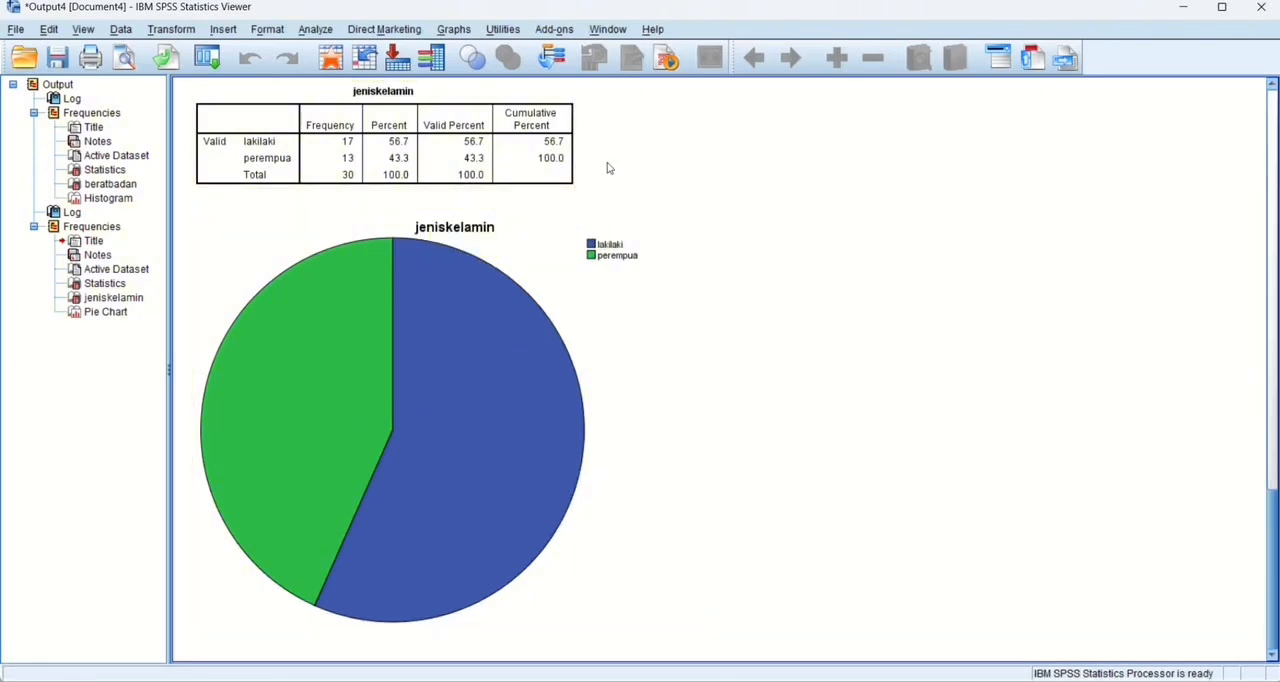
{"action": "scroll", "coordinate": [601, 156], "scroll_direction": "up", "scroll_amount": 20}
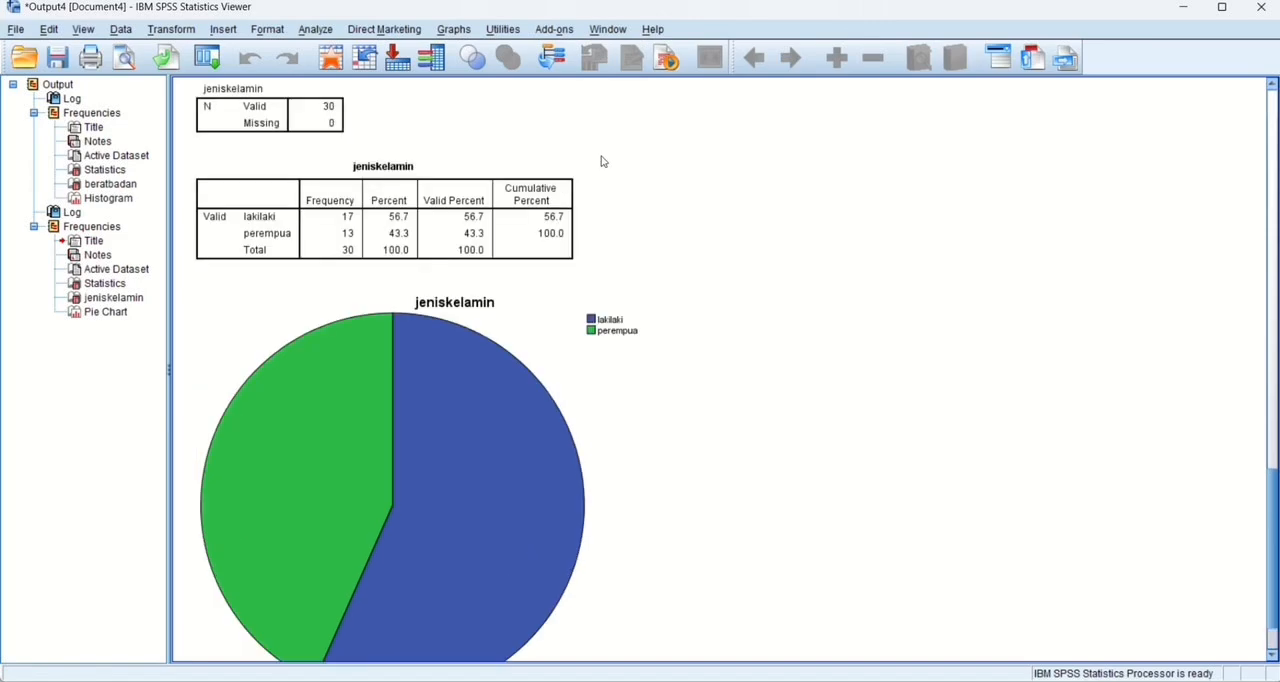
{"action": "scroll", "coordinate": [601, 156], "scroll_direction": "down", "scroll_amount": 20}
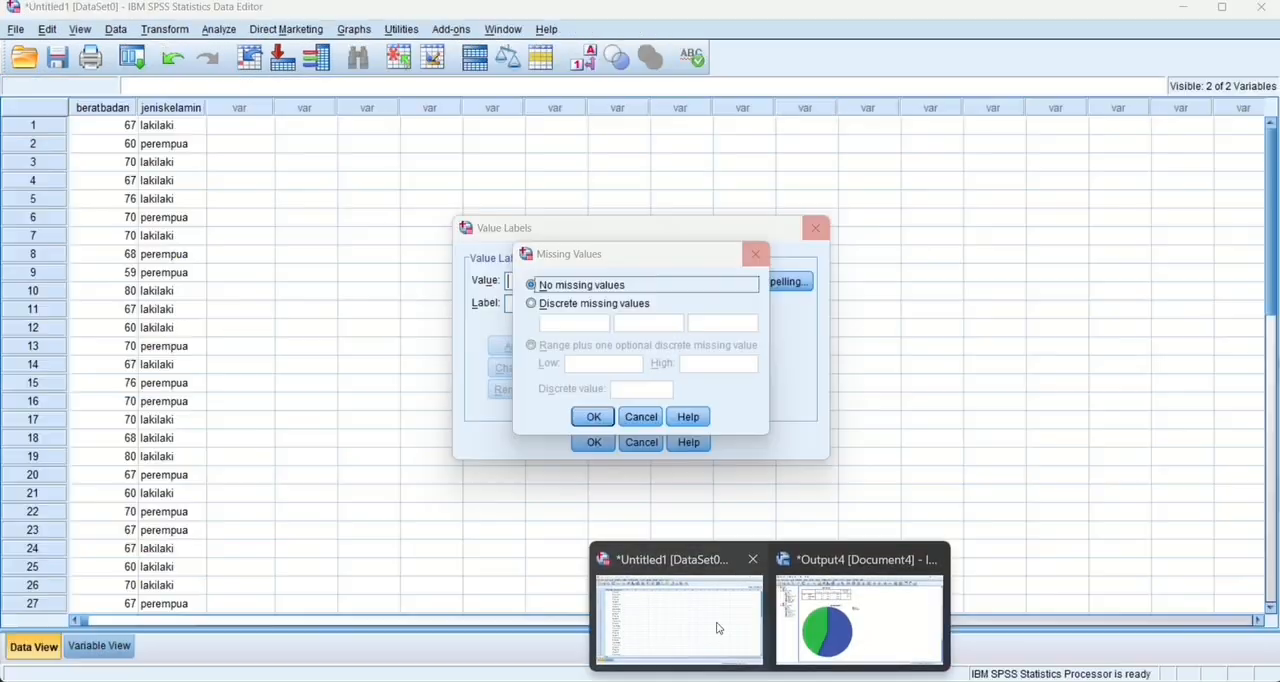
Return to the data editor and start a Descriptives analysis with beratbadan as the variable.
{"action": "left_click", "coordinate": [712, 626]}
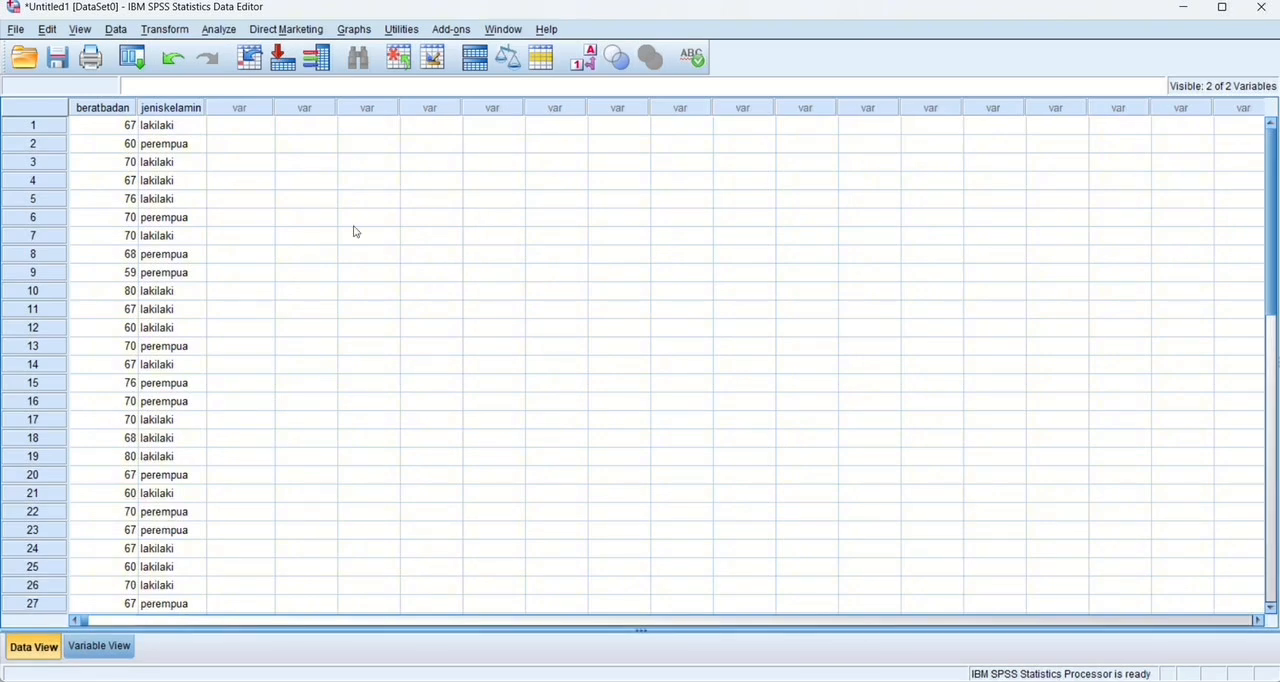
{"action": "left_click", "coordinate": [219, 29]}
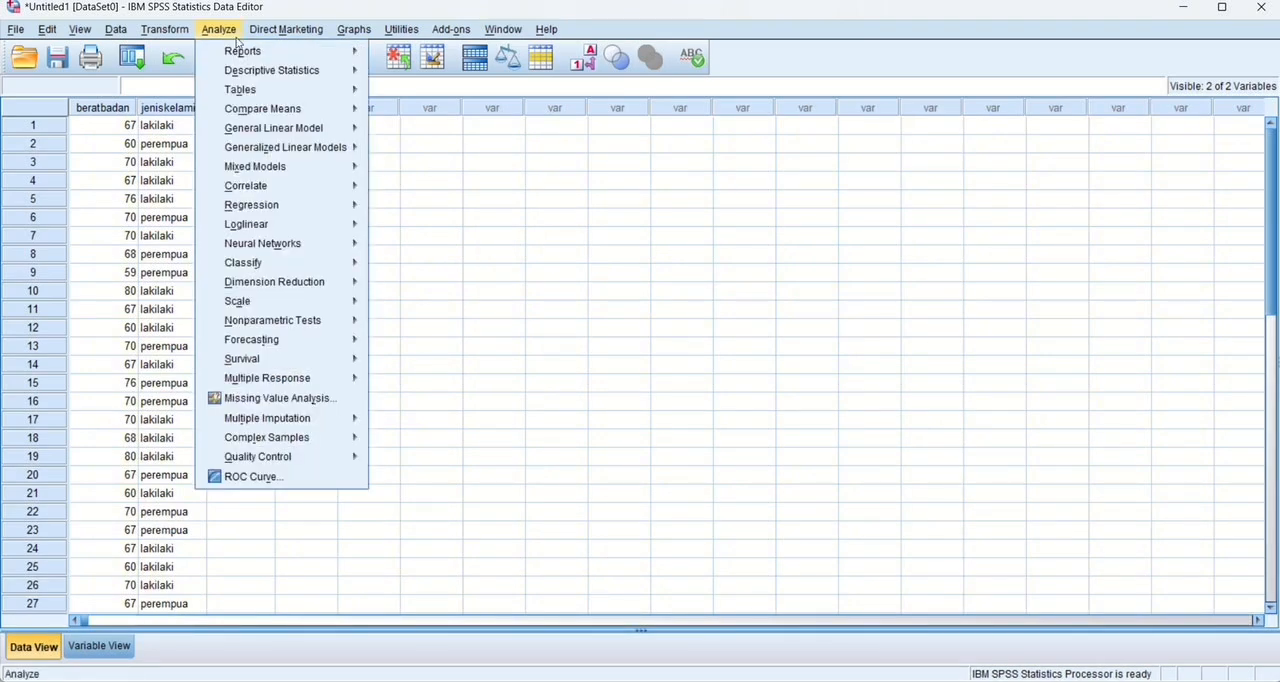
{"action": "mouse_move", "coordinate": [290, 70]}
{"action": "left_click", "coordinate": [421, 94]}
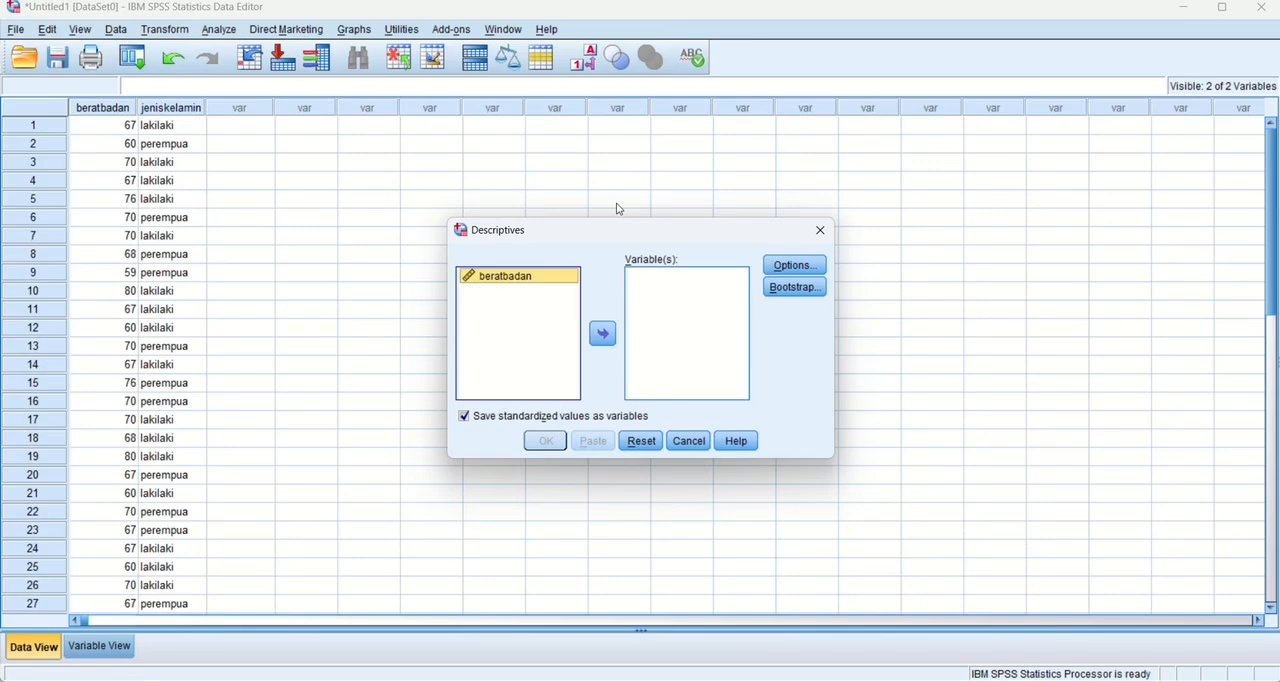
{"action": "left_click", "coordinate": [602, 335]}
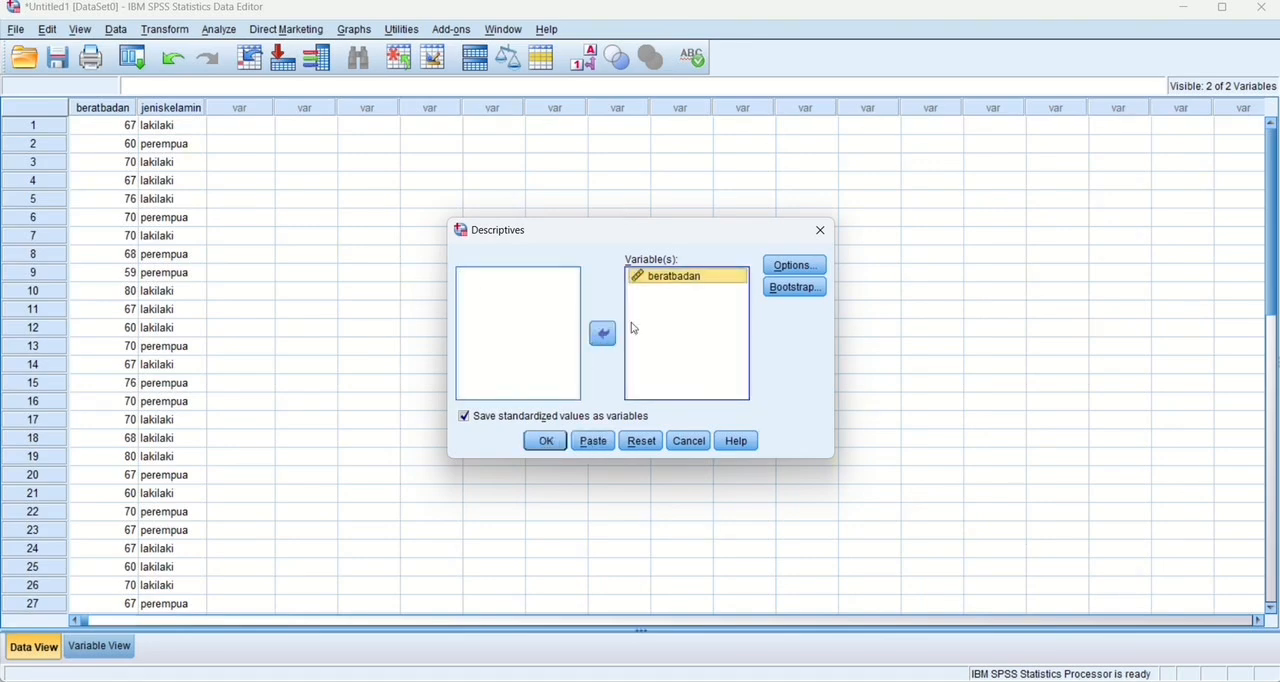
Run Descriptives with mean, standard deviation, minimum and maximum in variable list order, saving standardized values as variables.
{"action": "left_click", "coordinate": [818, 264]}
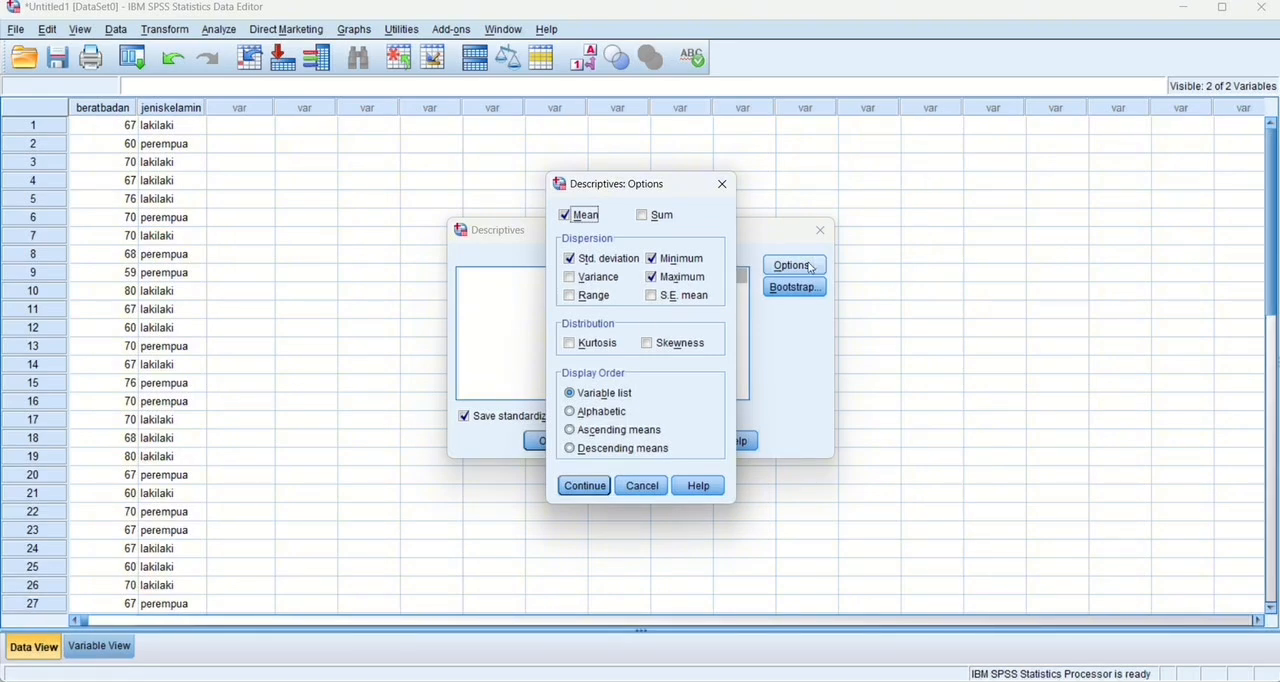
{"action": "left_click", "coordinate": [586, 490]}
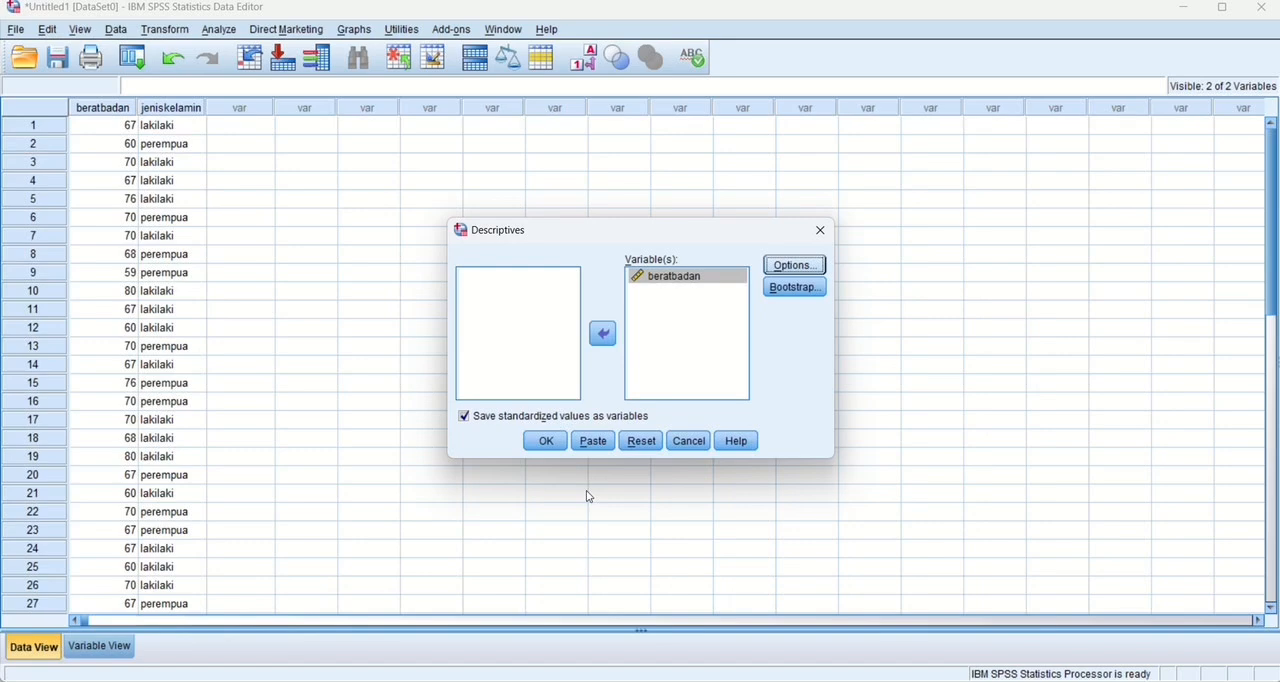
{"action": "left_click", "coordinate": [548, 444]}
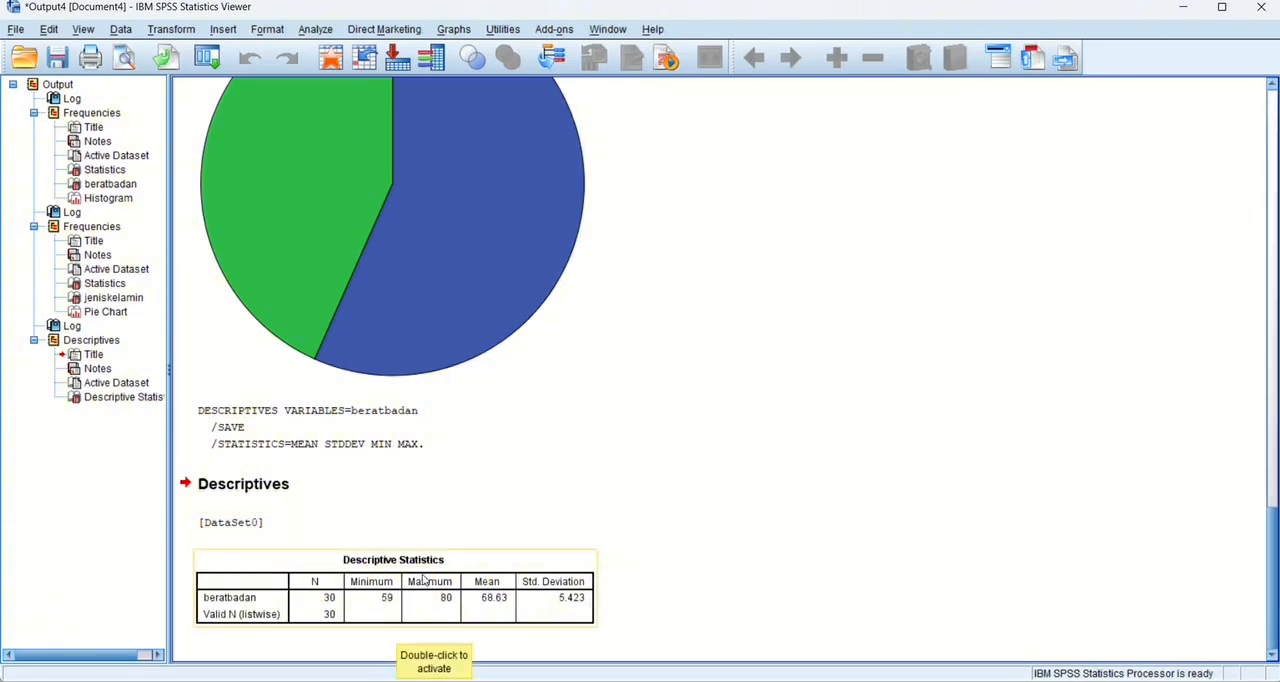
Return to the data editor and start an Explore analysis with beratbadan as the dependent variable and jeniskelamin as the factor.
{"action": "key", "text": "alt+Tab"}
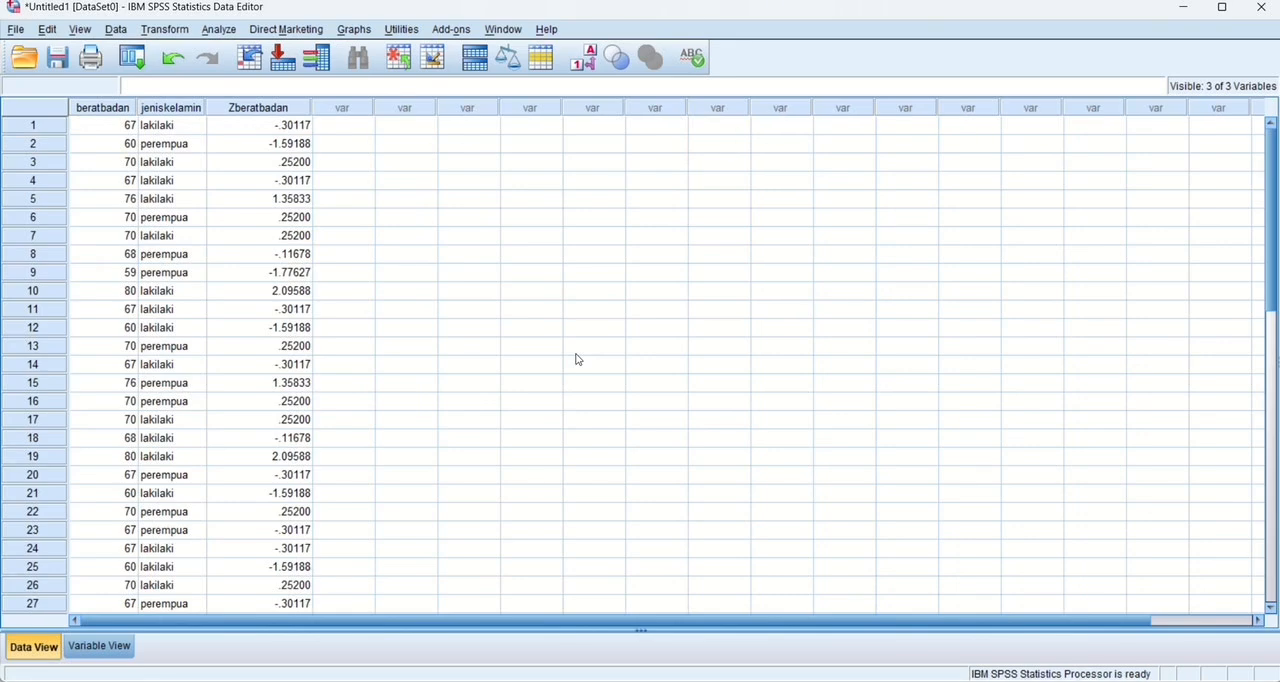
{"action": "left_click", "coordinate": [218, 29]}
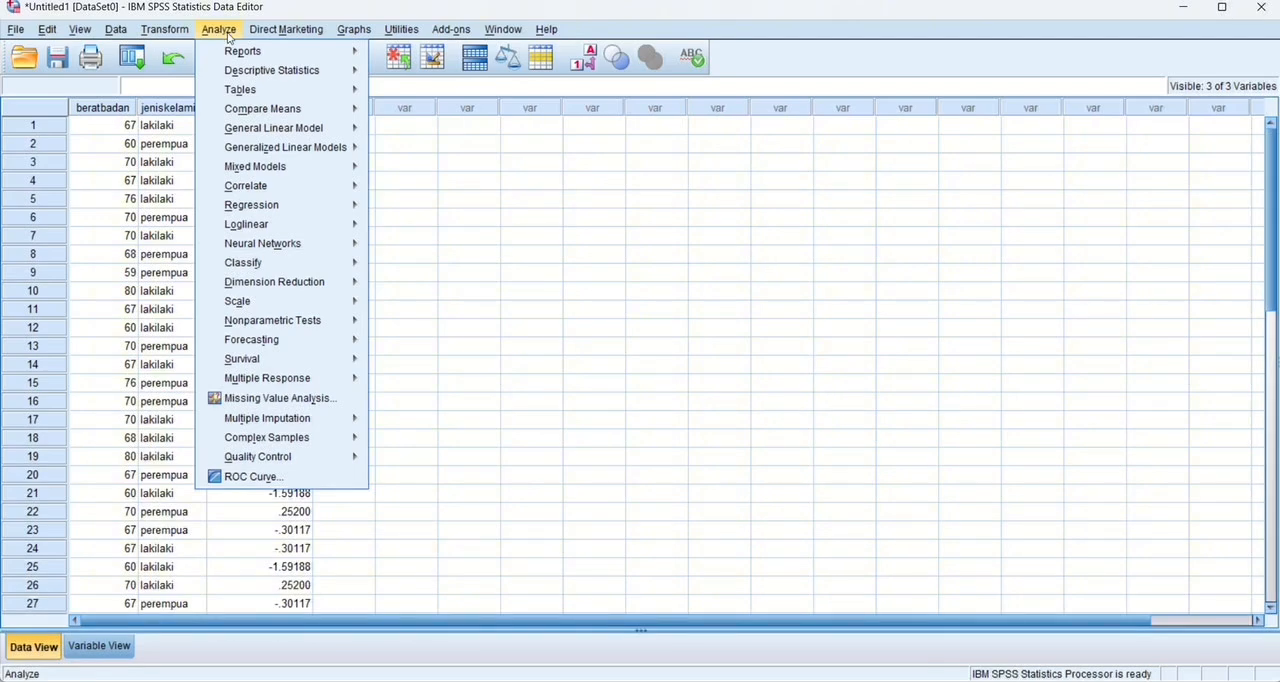
{"action": "mouse_move", "coordinate": [270, 72]}
{"action": "left_click", "coordinate": [409, 112]}
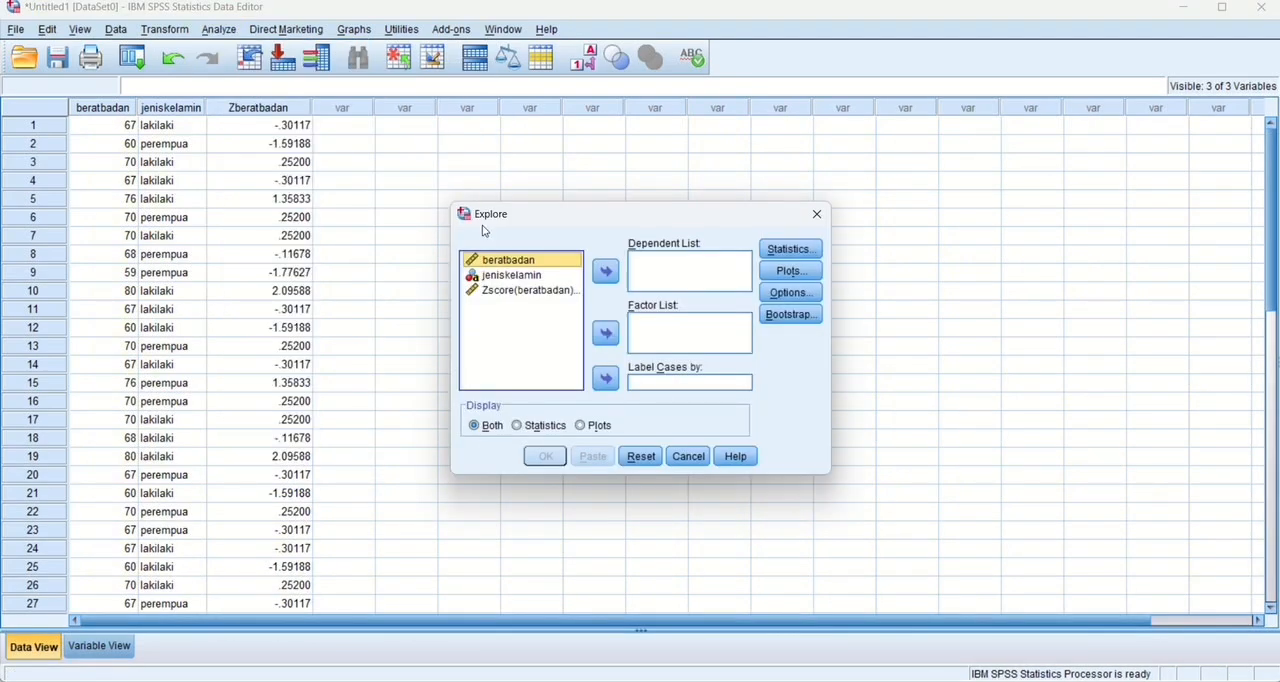
{"action": "left_click", "coordinate": [599, 275]}
{"action": "left_click", "coordinate": [546, 261]}
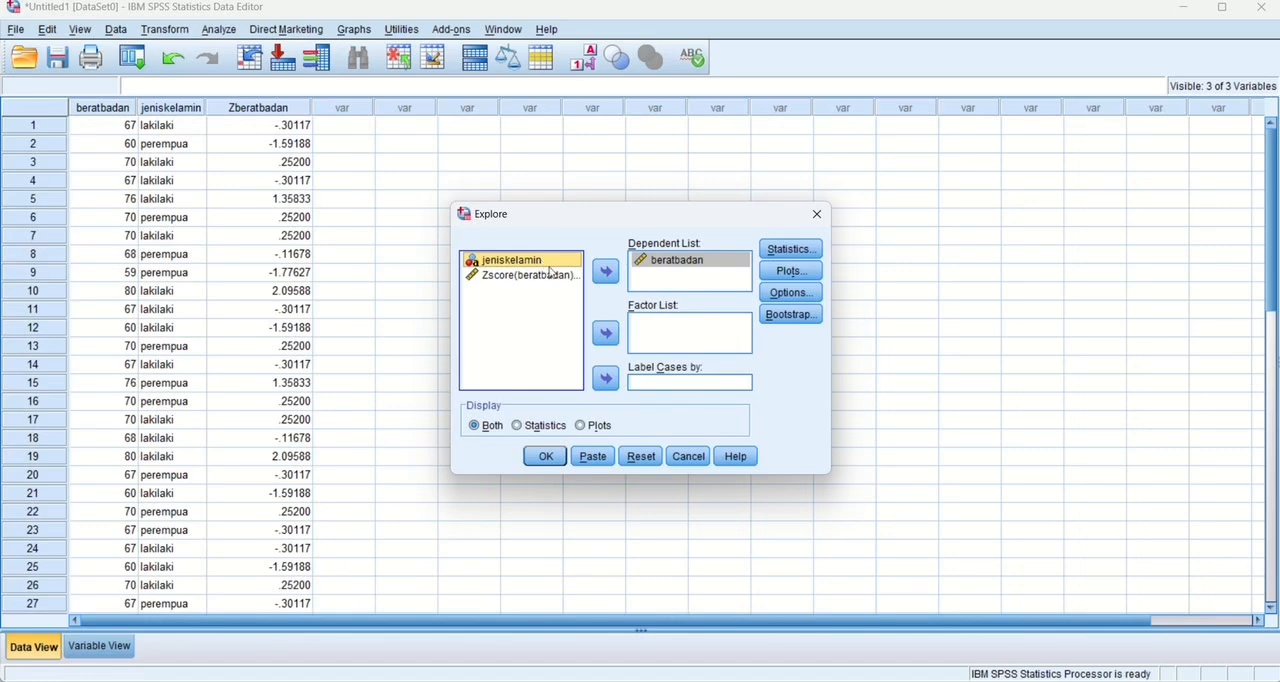
{"action": "left_click", "coordinate": [605, 333]}
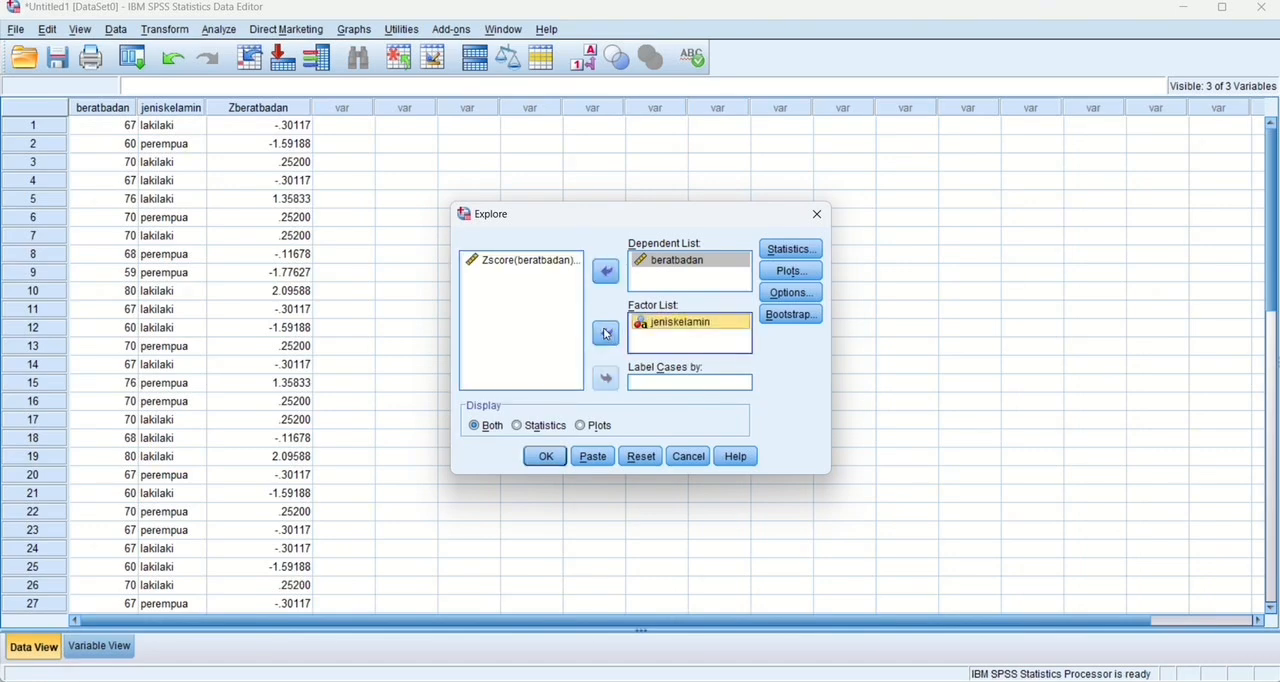
Request descriptives with a 95% confidence interval, M-estimators and outliers, plus boxplots with factor levels together and stem-and-leaf plots.
{"action": "left_click", "coordinate": [790, 250]}
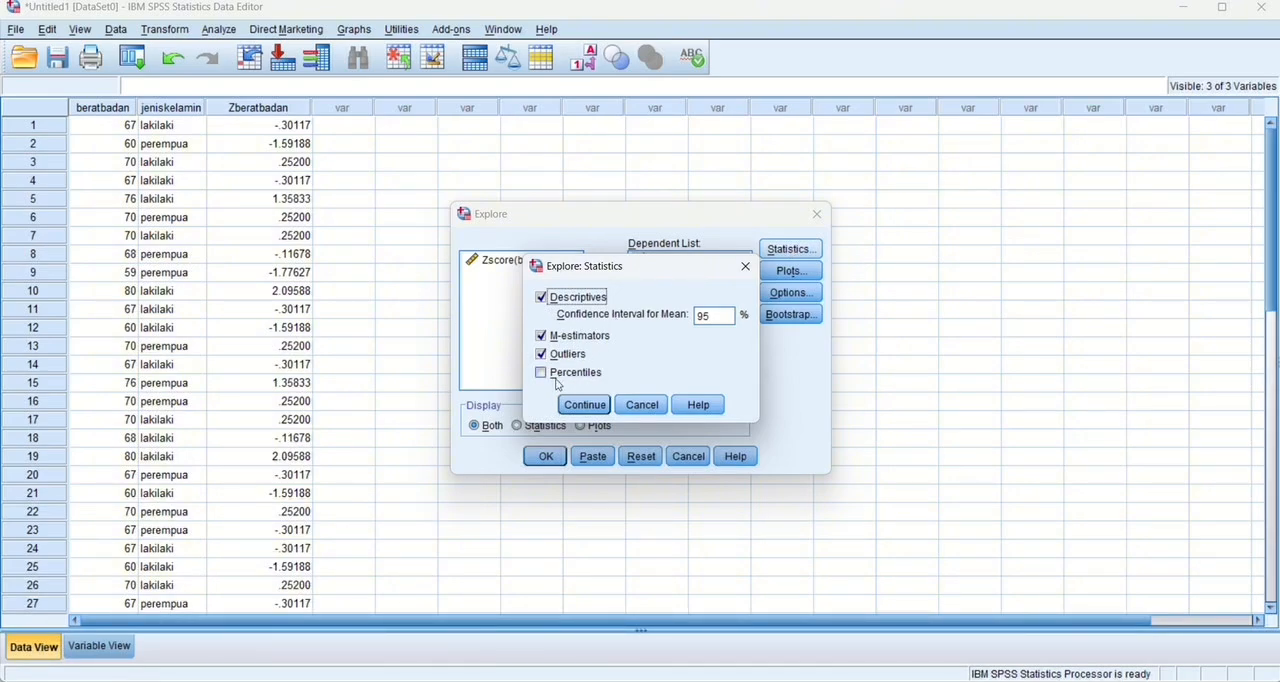
{"action": "left_click", "coordinate": [585, 405]}
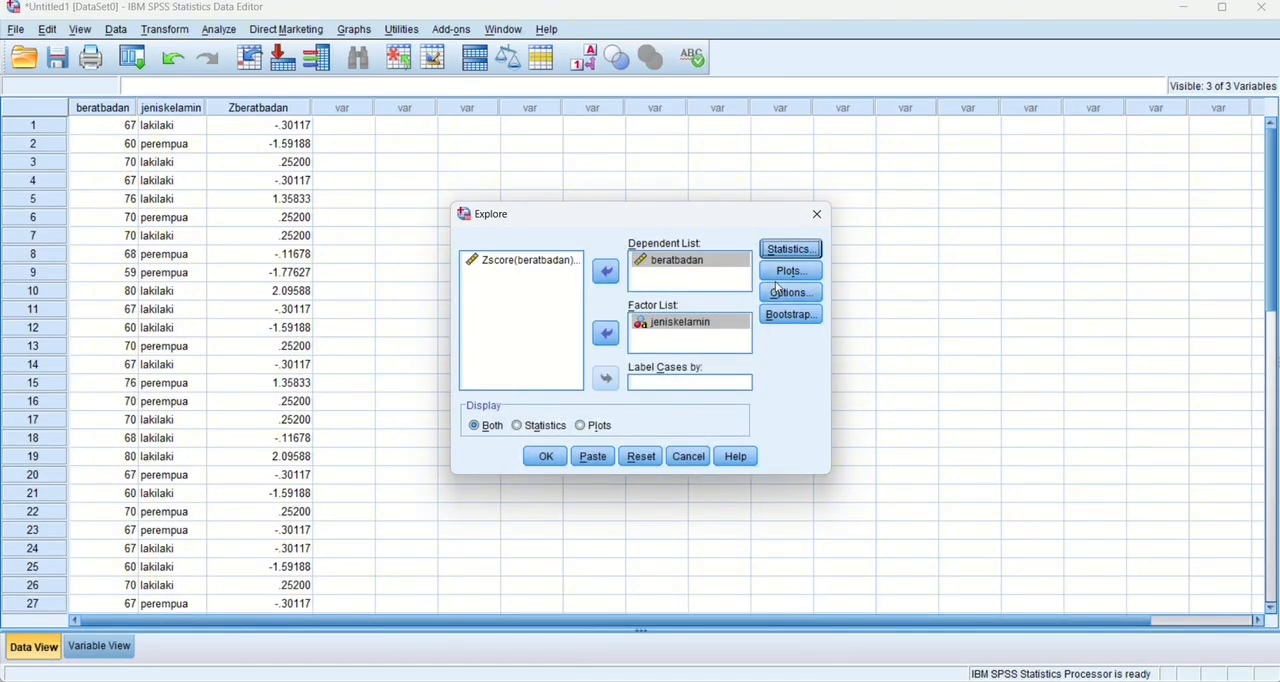
{"action": "left_click", "coordinate": [789, 272]}
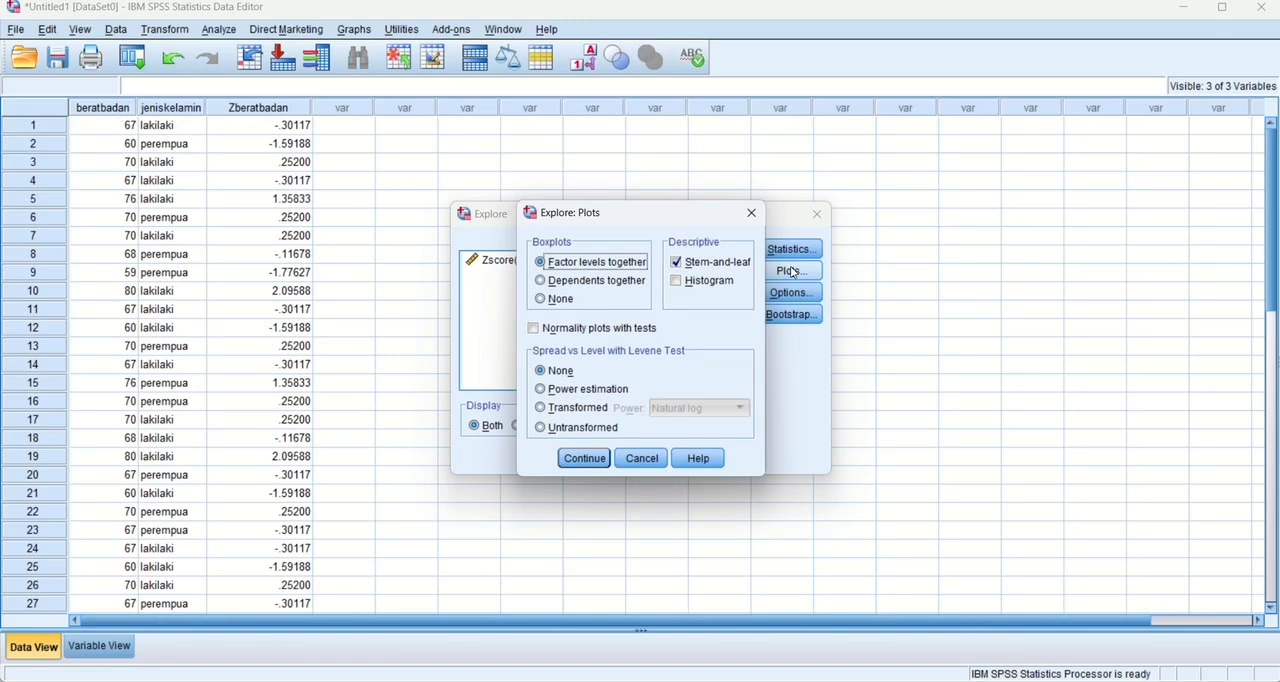
{"action": "left_click", "coordinate": [584, 458]}
Run the Explore analysis with cases excluded listwise, and view the output from the descriptives table down to the boxplots.
{"action": "left_click", "coordinate": [781, 296]}
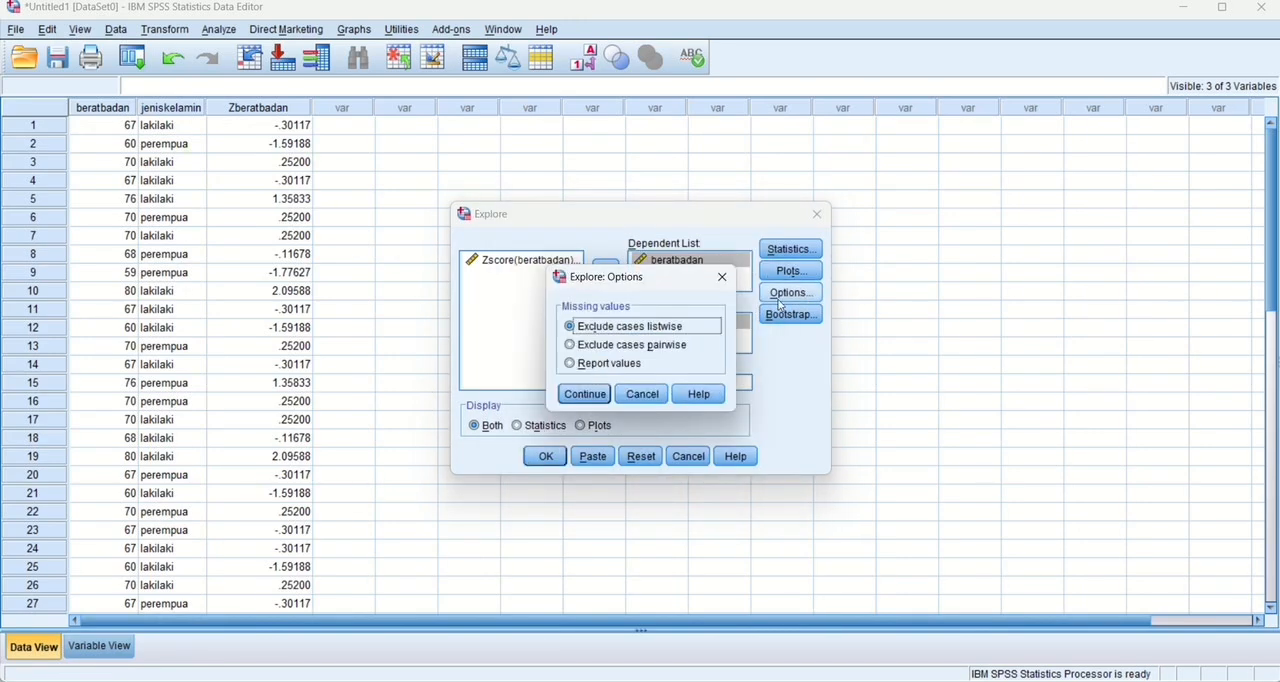
{"action": "left_click", "coordinate": [586, 394]}
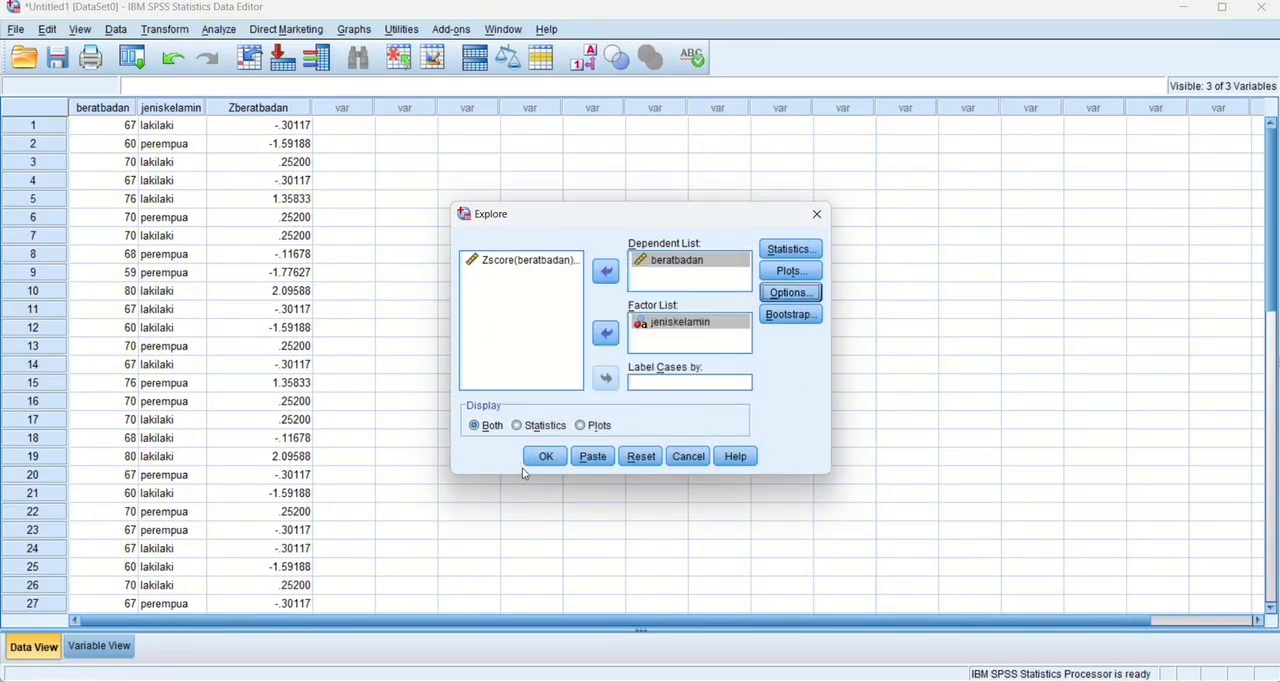
{"action": "left_click", "coordinate": [546, 456]}
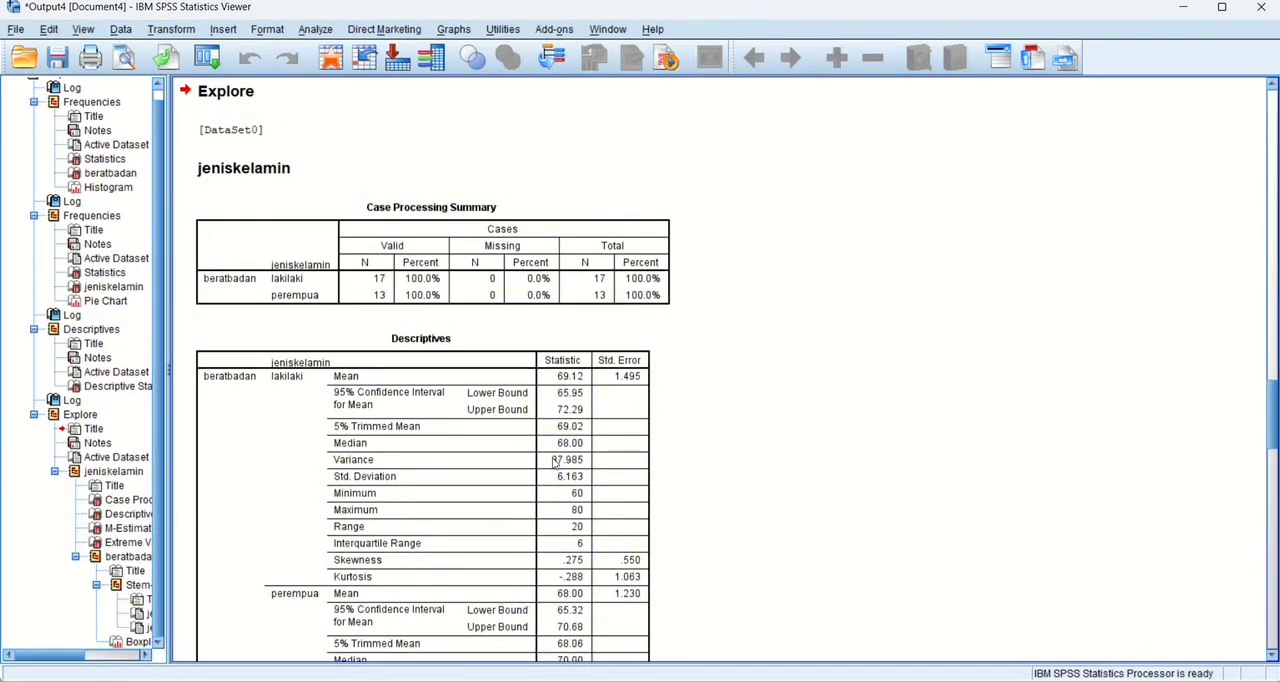
{"action": "scroll", "coordinate": [555, 462], "scroll_direction": "up", "scroll_amount": 3}
{"action": "scroll", "coordinate": [510, 310], "scroll_direction": "down", "scroll_amount": 10}
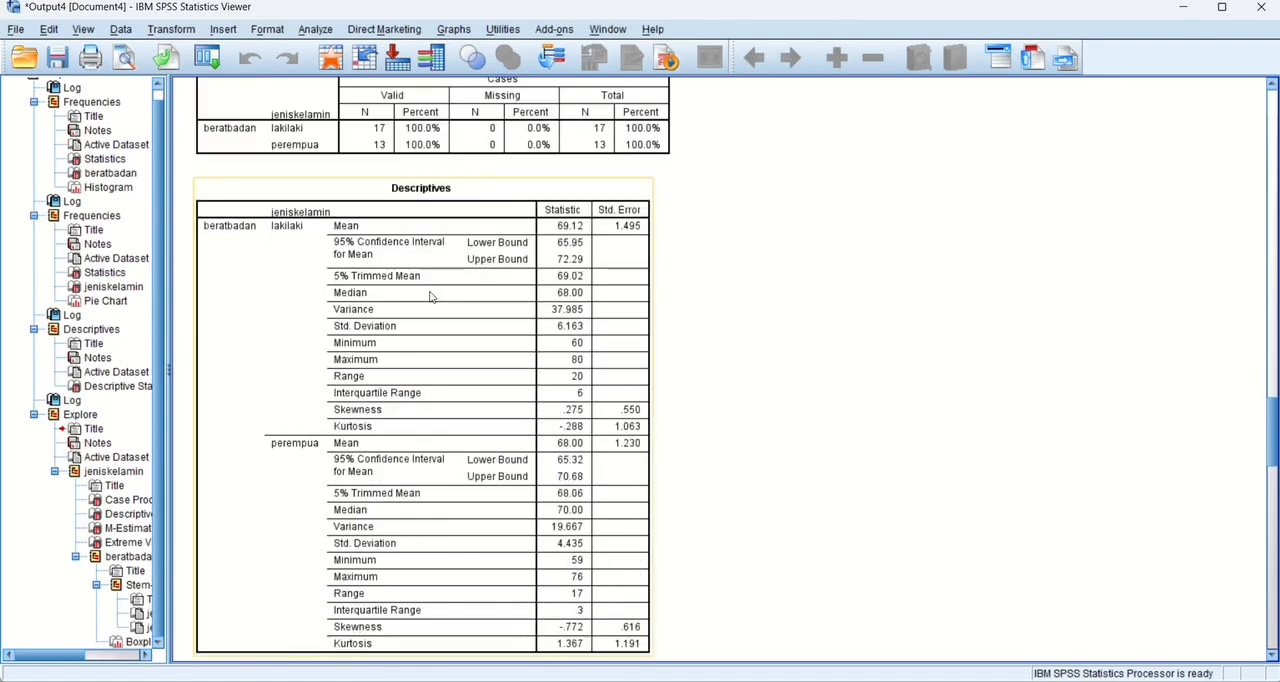
{"action": "scroll", "coordinate": [430, 297], "scroll_direction": "down", "scroll_amount": 10}
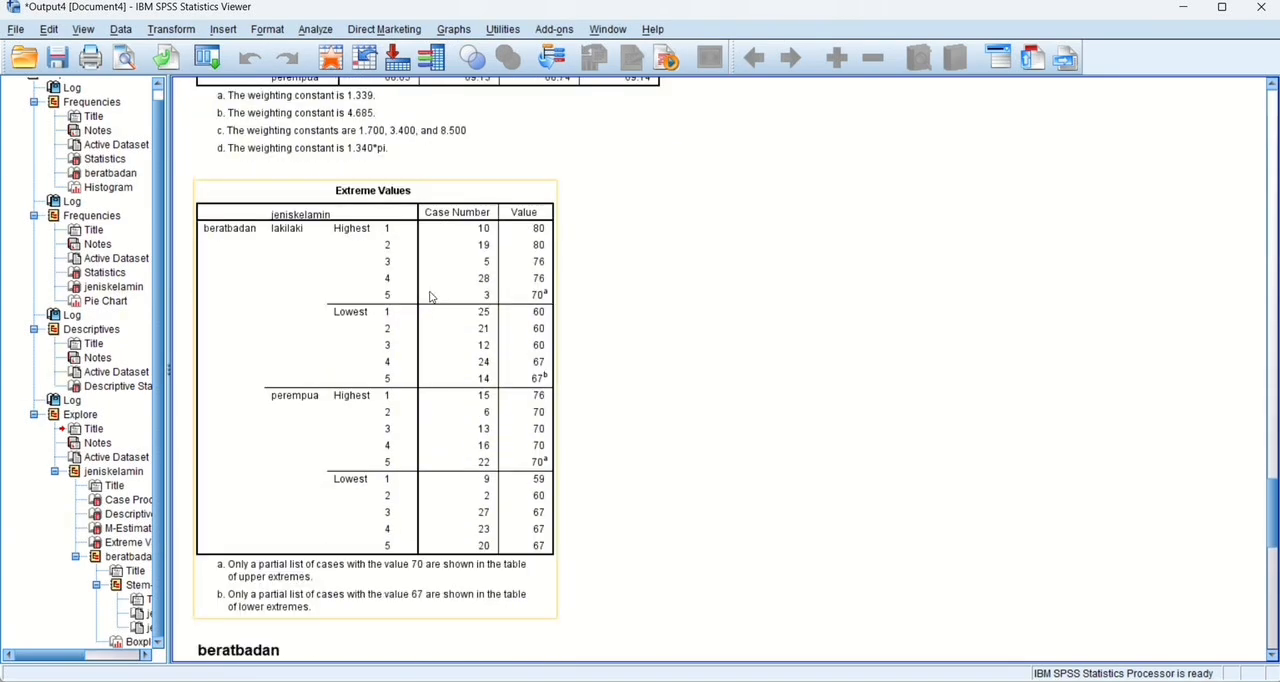
{"action": "scroll", "coordinate": [430, 297], "scroll_direction": "down", "scroll_amount": 8}
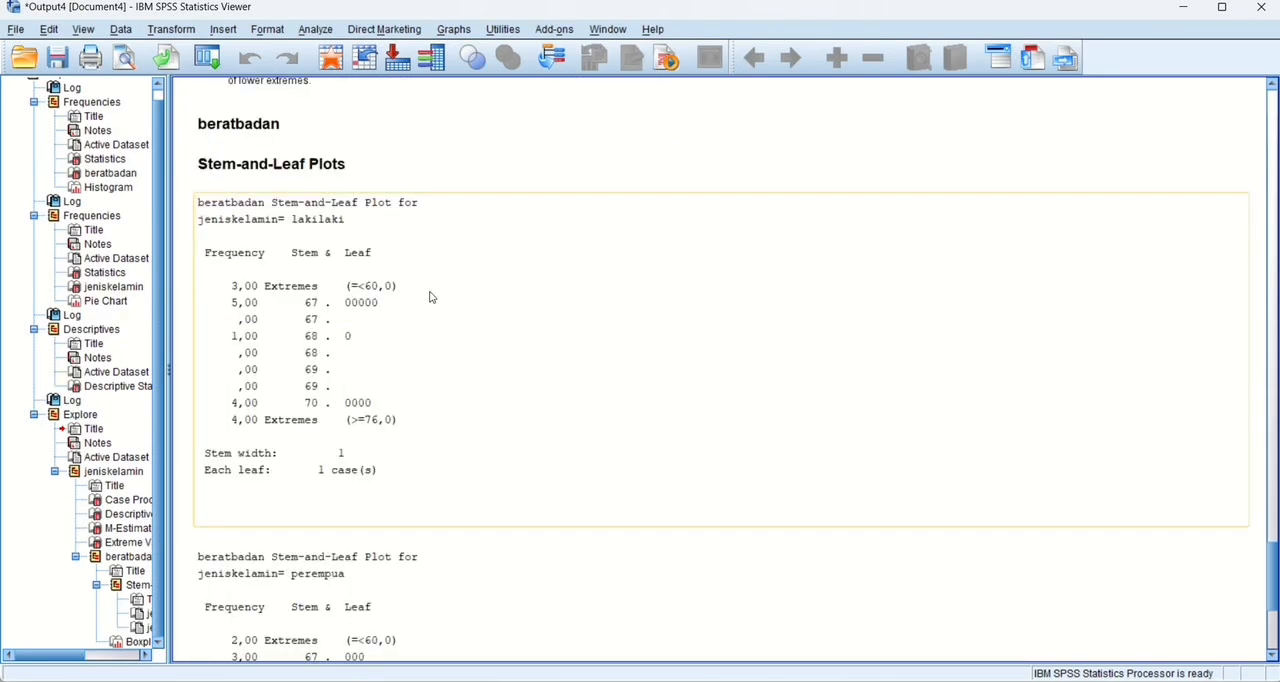
{"action": "scroll", "coordinate": [430, 297], "scroll_direction": "down", "scroll_amount": 10}
{"action": "scroll", "coordinate": [430, 297], "scroll_direction": "down", "scroll_amount": 3}
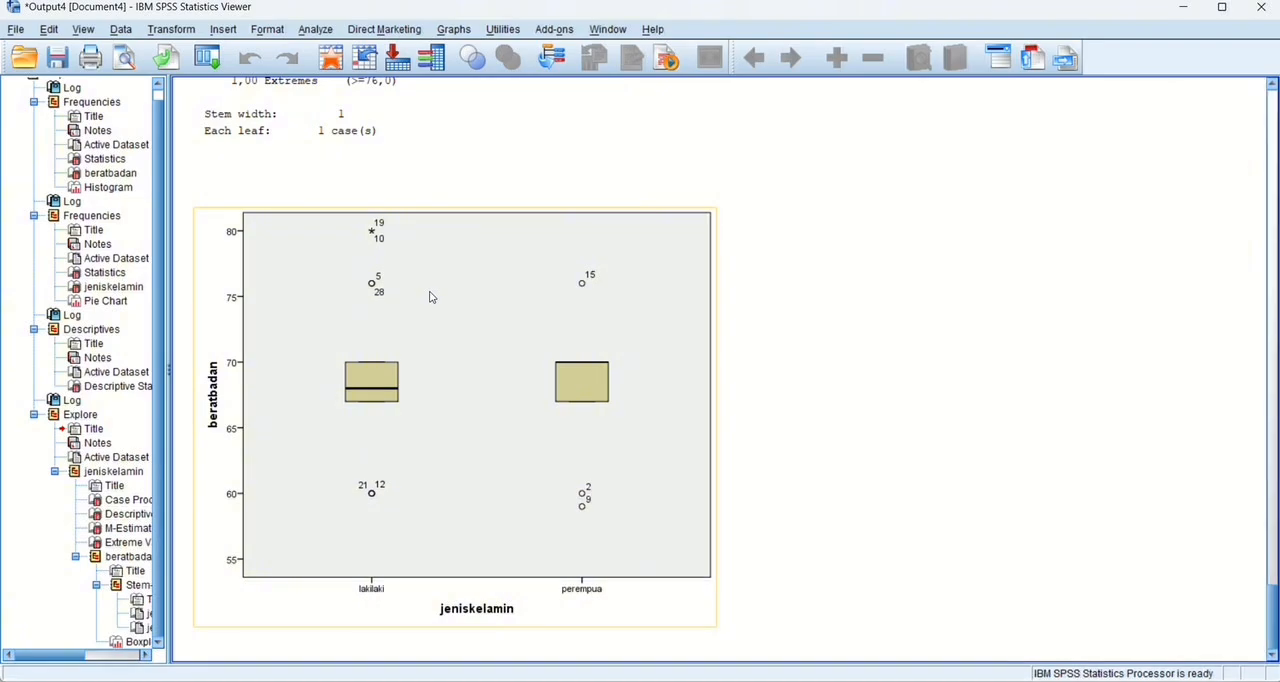
{"action": "scroll", "coordinate": [430, 297], "scroll_direction": "up", "scroll_amount": 20}
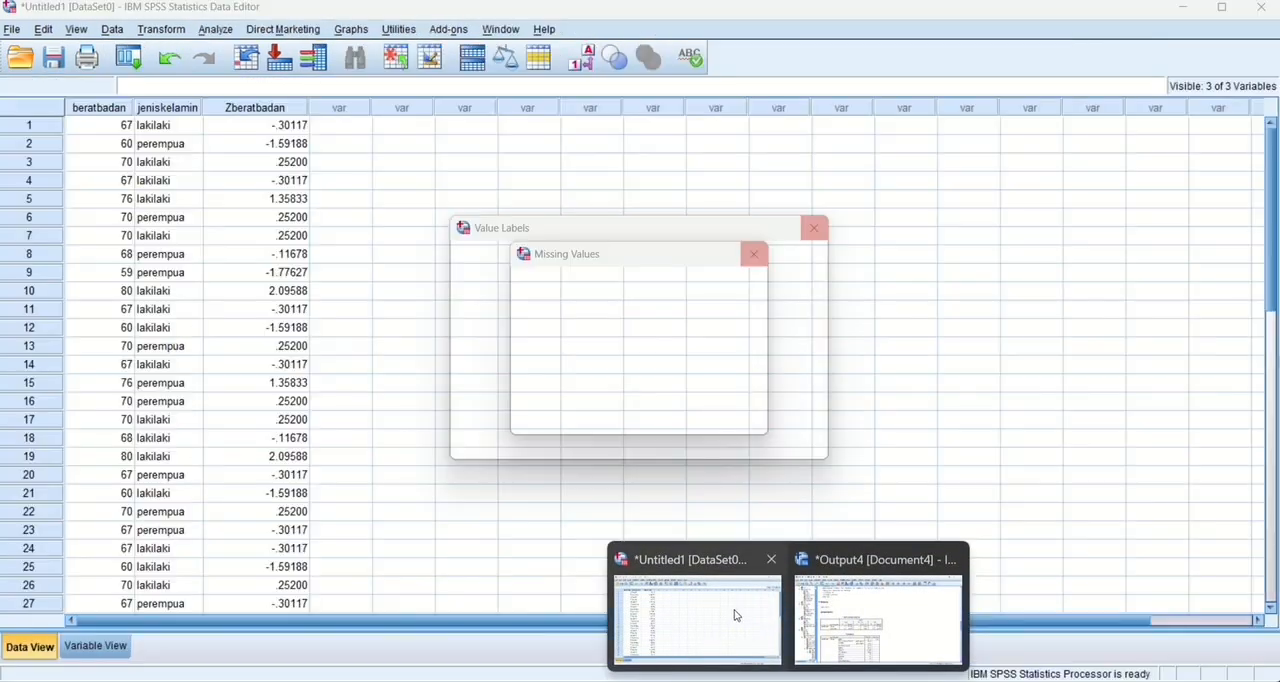
Return to the data editor and clear the variables beratbadan, jeniskelamin and Zberatbadan from the dataset.
{"action": "left_click", "coordinate": [736, 613]}
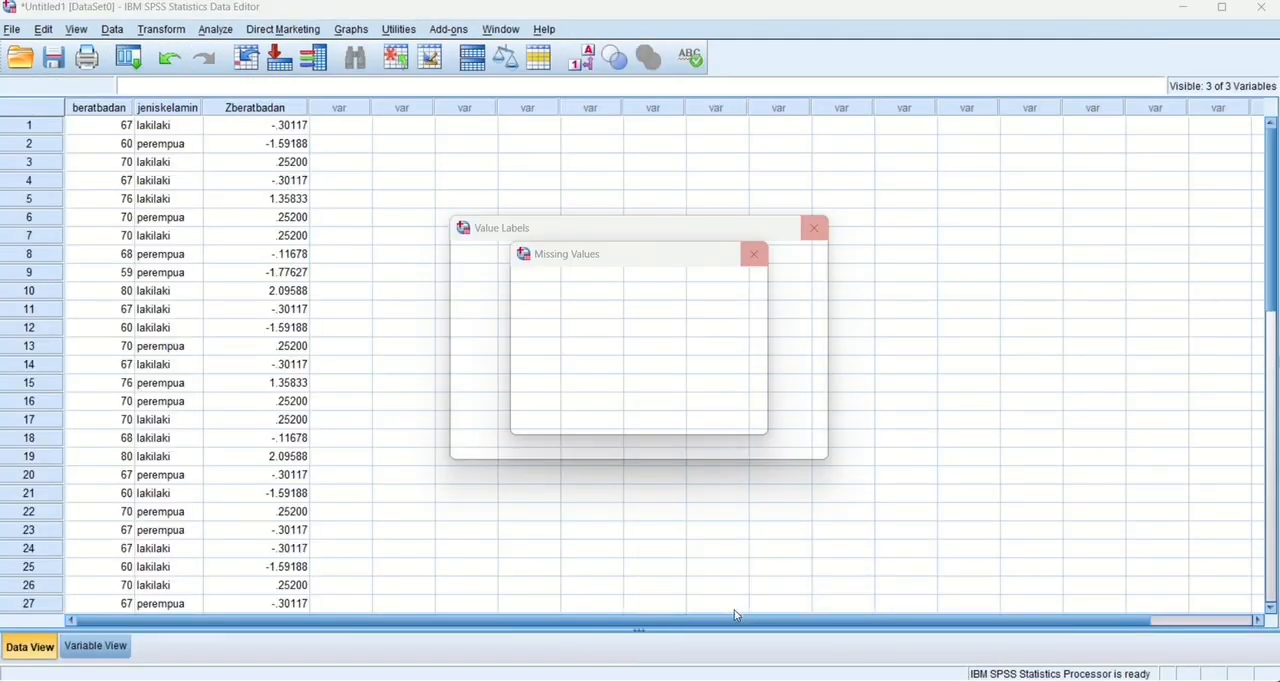
{"action": "left_click", "coordinate": [93, 650]}
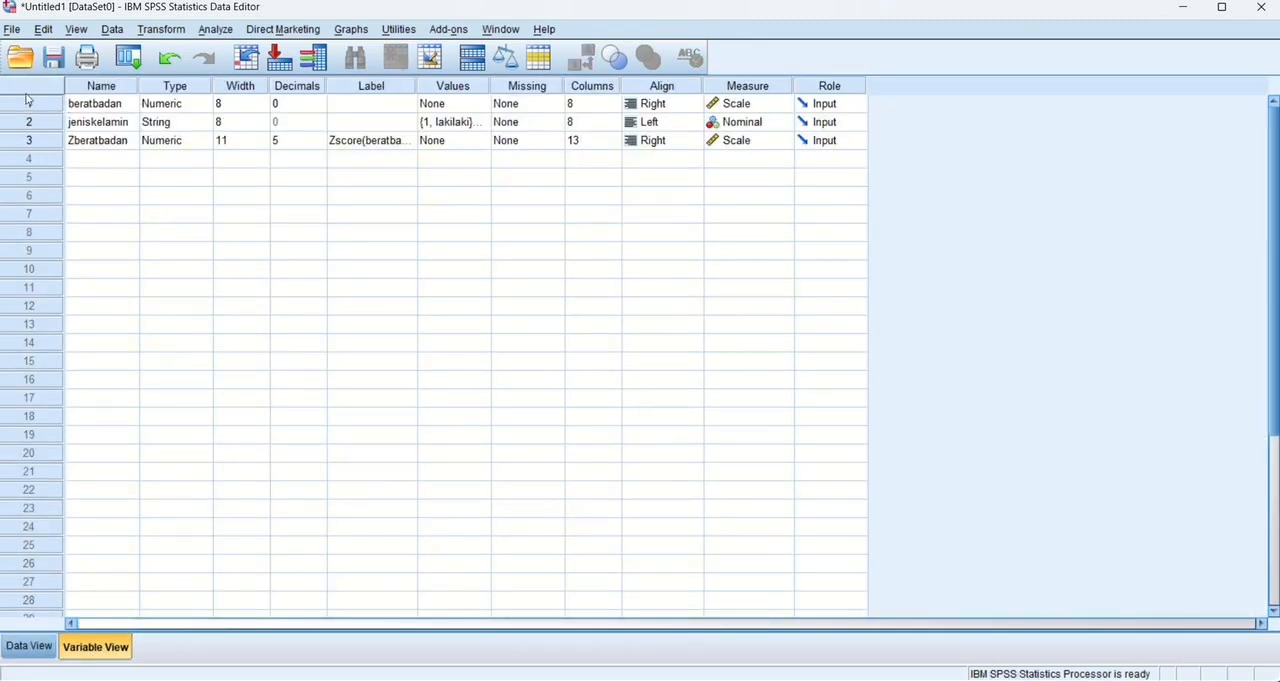
{"action": "left_click_drag", "start_coordinate": [33, 101], "coordinate": [40, 138]}
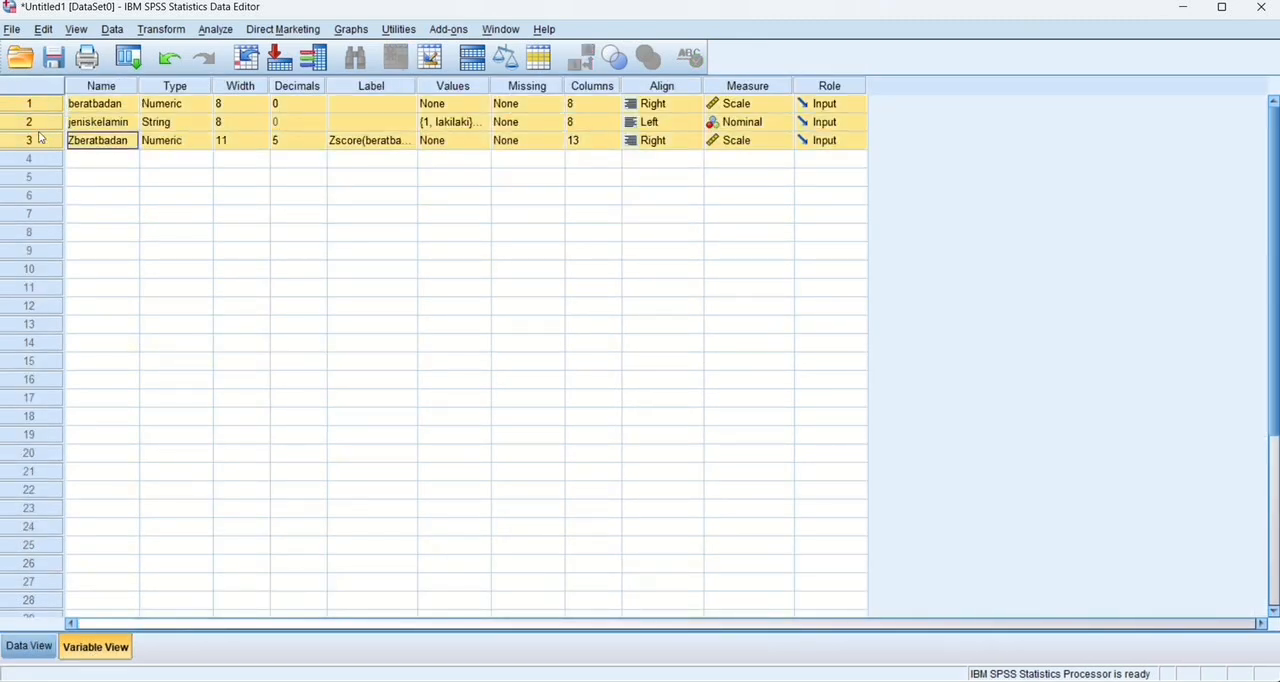
{"action": "right_click", "coordinate": [40, 138]}
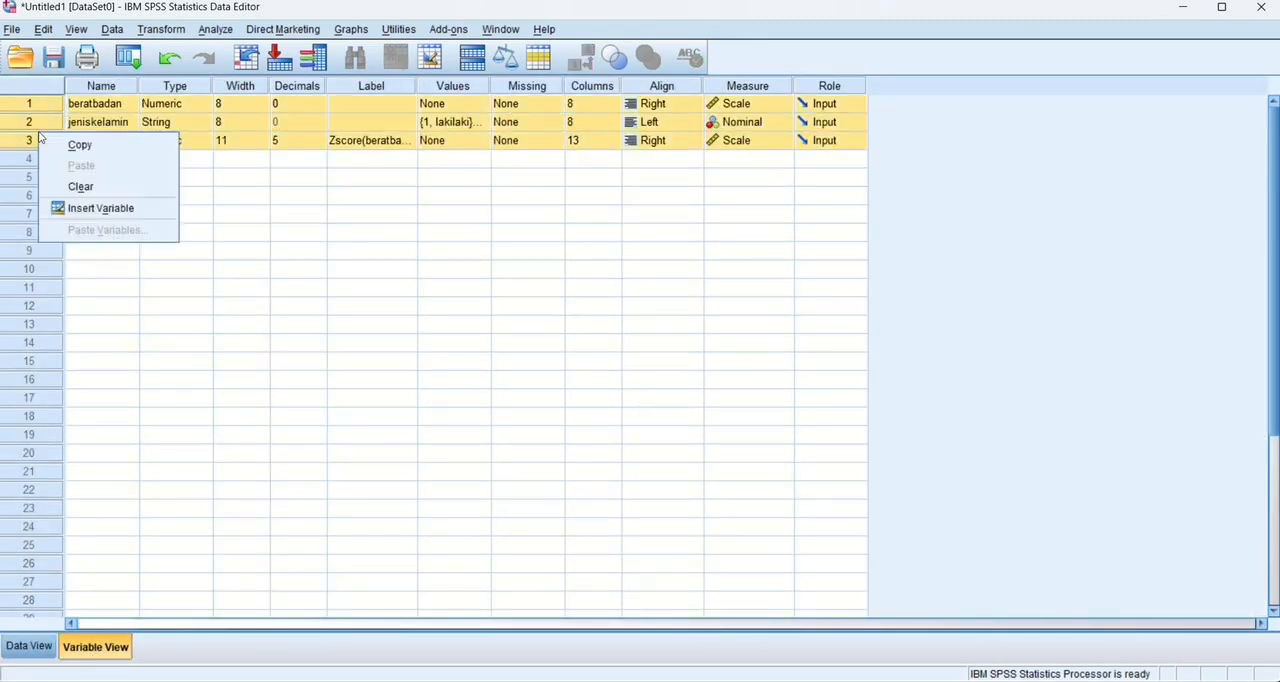
{"action": "left_click", "coordinate": [82, 190]}
{"action": "left_click", "coordinate": [30, 648]}
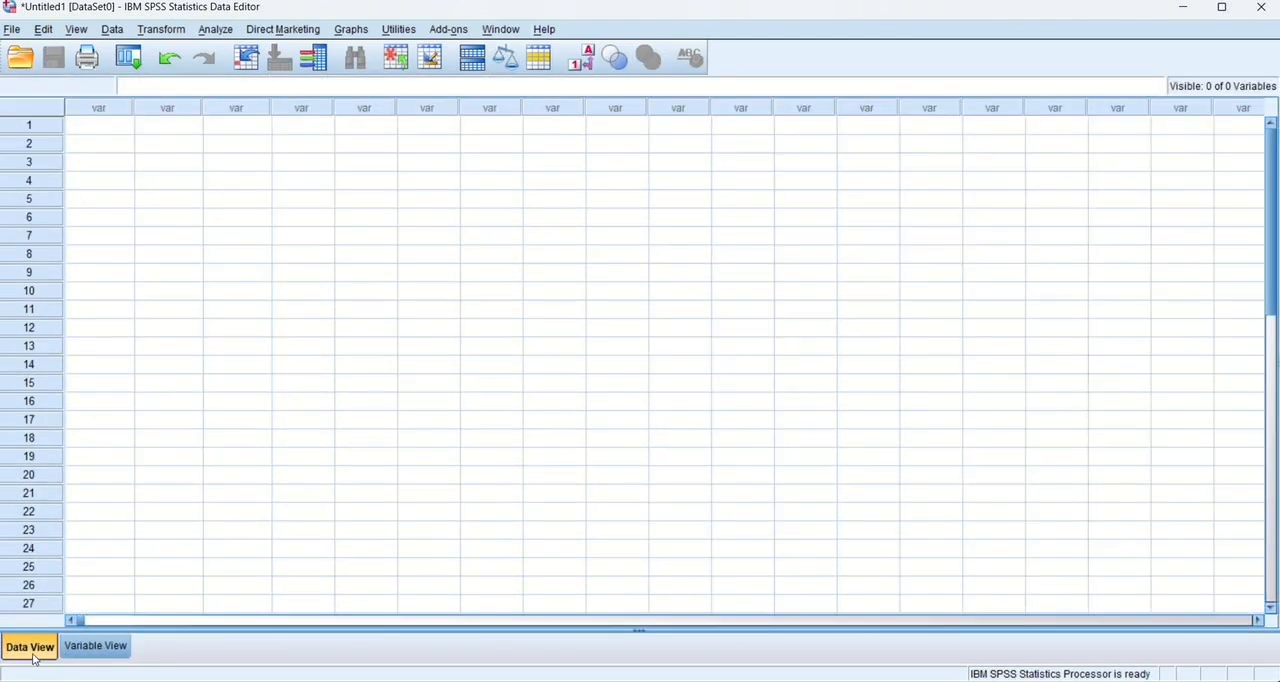
Define three new variables named perkerjaan, pendidikan and jeniskelamin.
{"action": "left_click", "coordinate": [96, 646]}
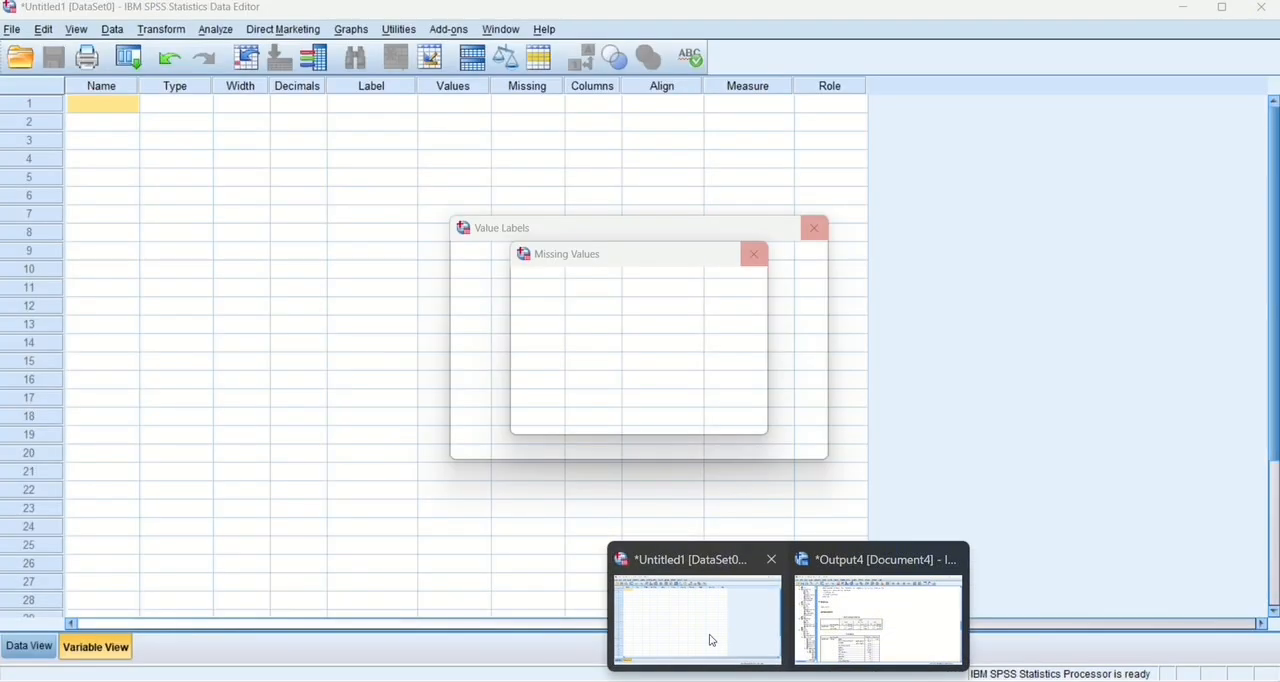
{"action": "left_click", "coordinate": [710, 640]}
{"action": "type", "text": "pe"}
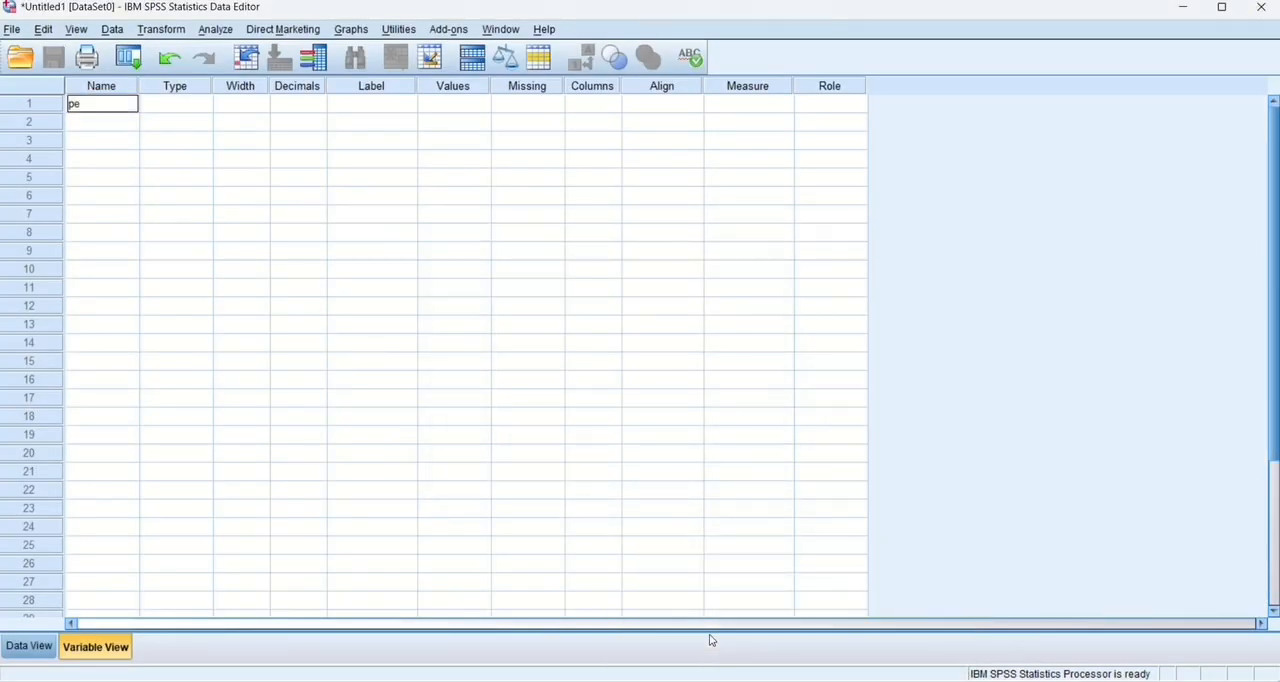
{"action": "type", "text": "rkerjaan"}
{"action": "left_click", "coordinate": [120, 124]}
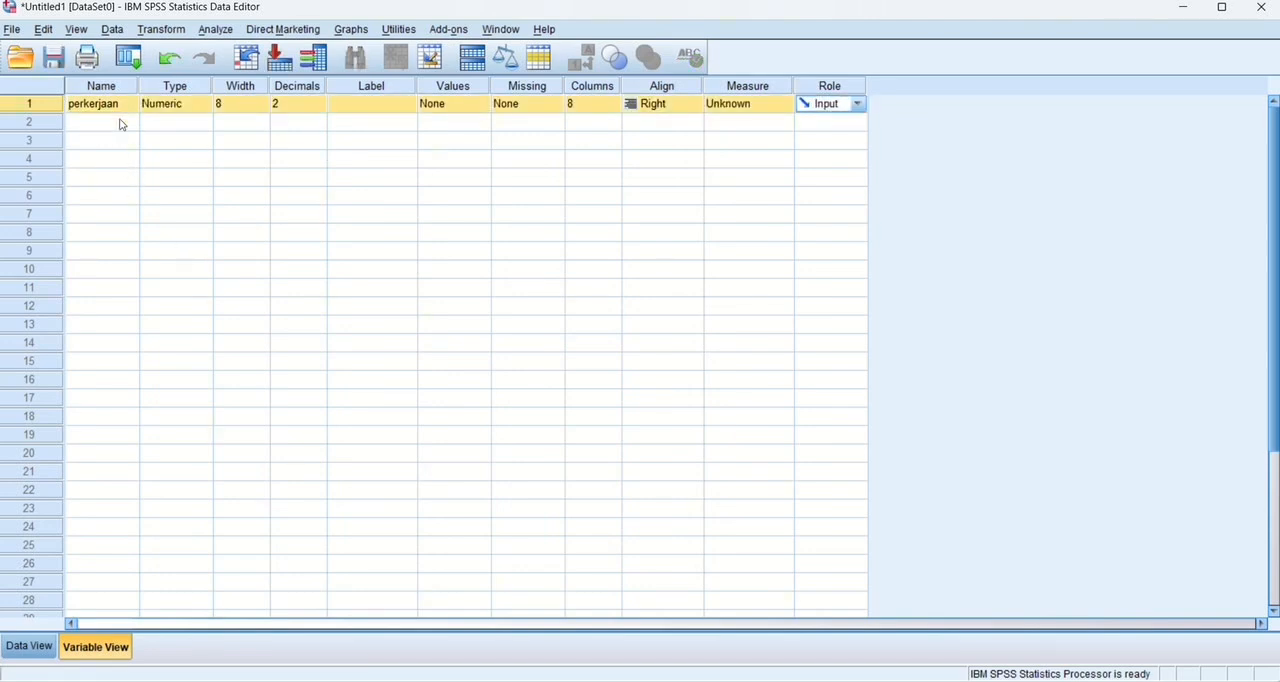
{"action": "type", "text": "jeniskelamin"}
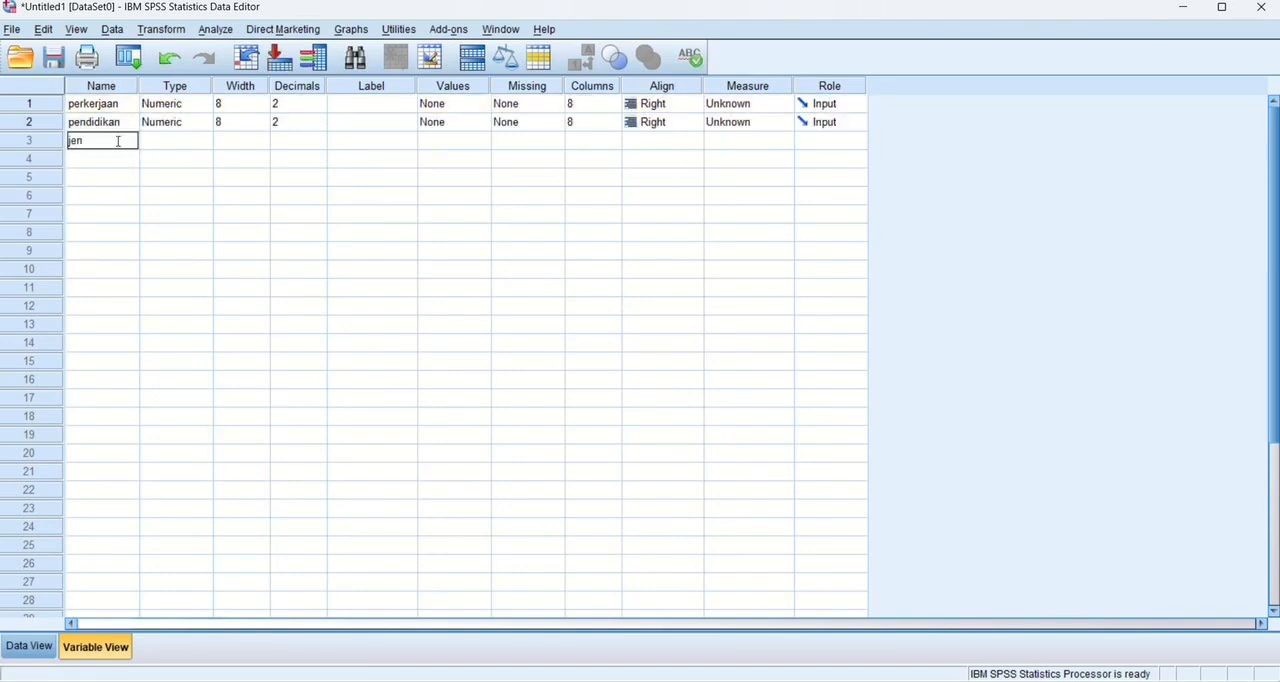
{"action": "key", "text": "Tab"}
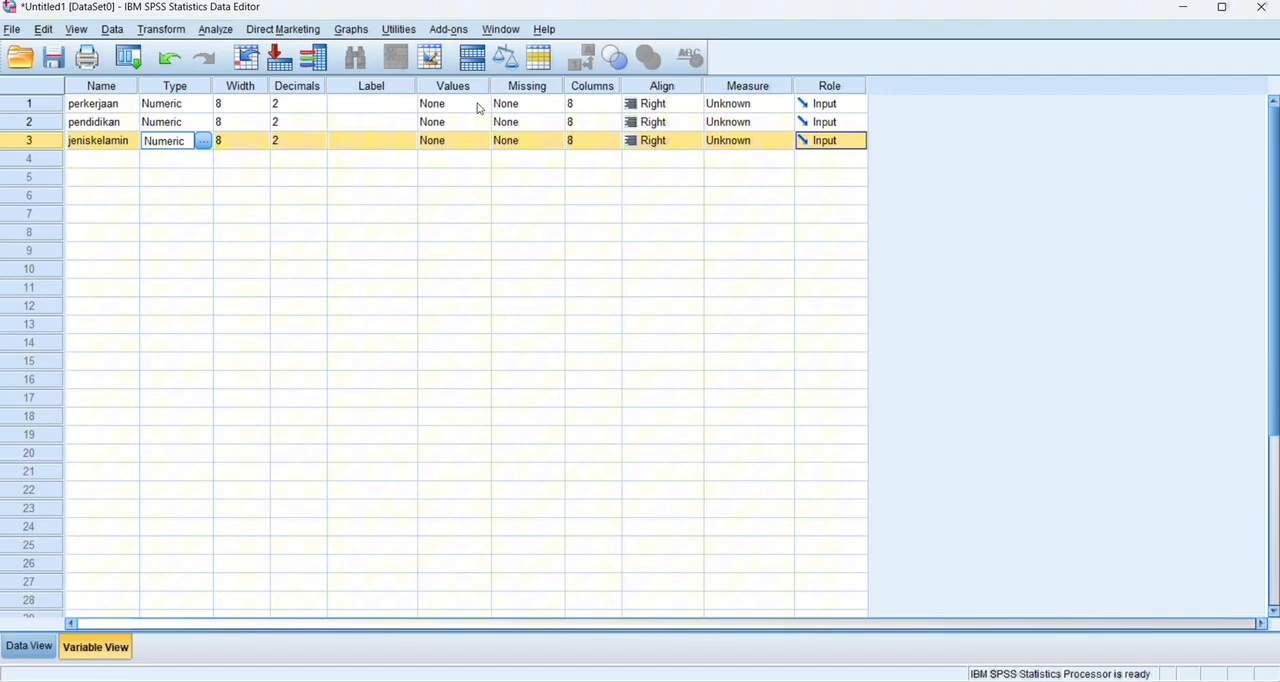
Assign value labels to perkerjaan: 1 = petani, 2 = pegawai and 3 = wiraswas.
{"action": "left_click", "coordinate": [478, 106]}
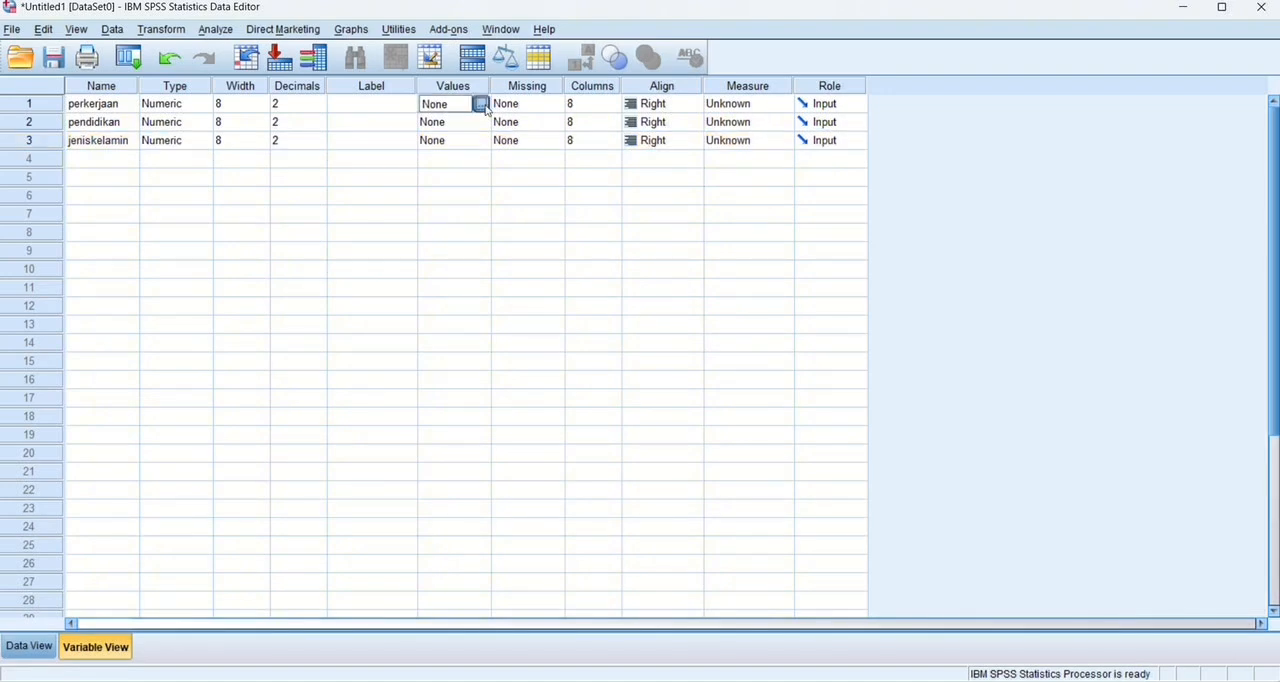
{"action": "left_click", "coordinate": [481, 104]}
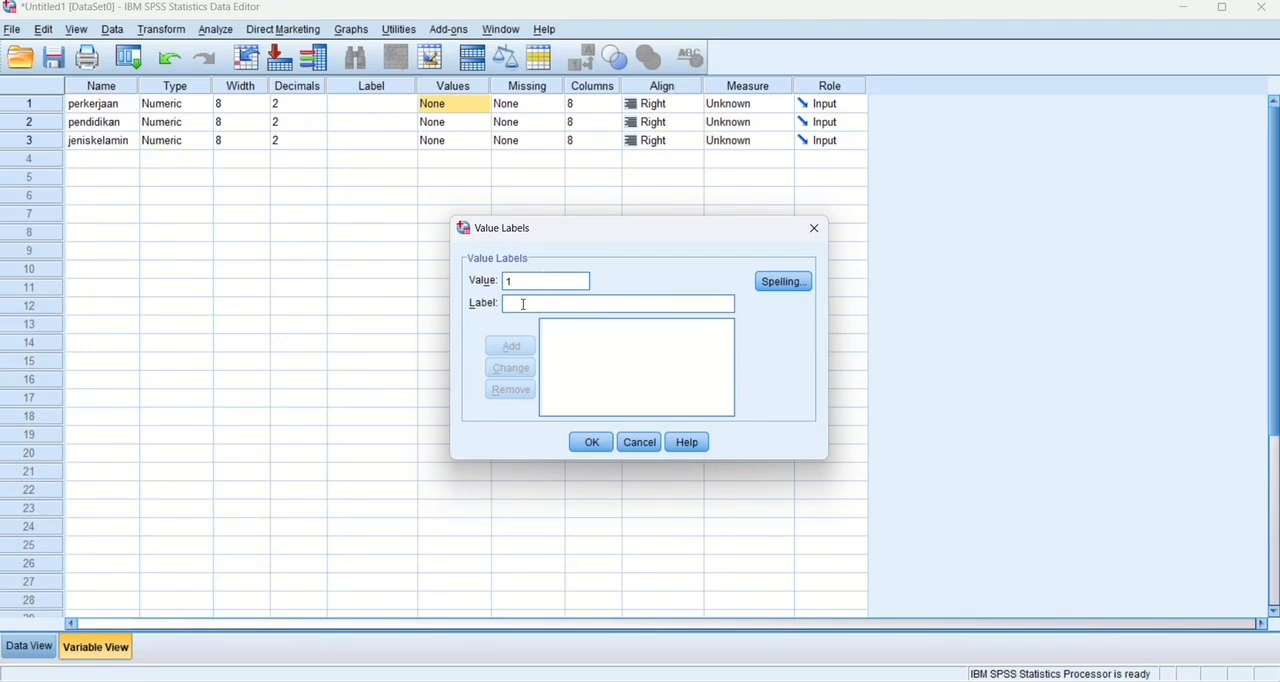
{"action": "left_click", "coordinate": [522, 304]}
{"action": "type", "text": "petani"}
{"action": "left_click", "coordinate": [515, 345]}
{"action": "type", "text": "2"}
{"action": "left_click", "coordinate": [520, 306]}
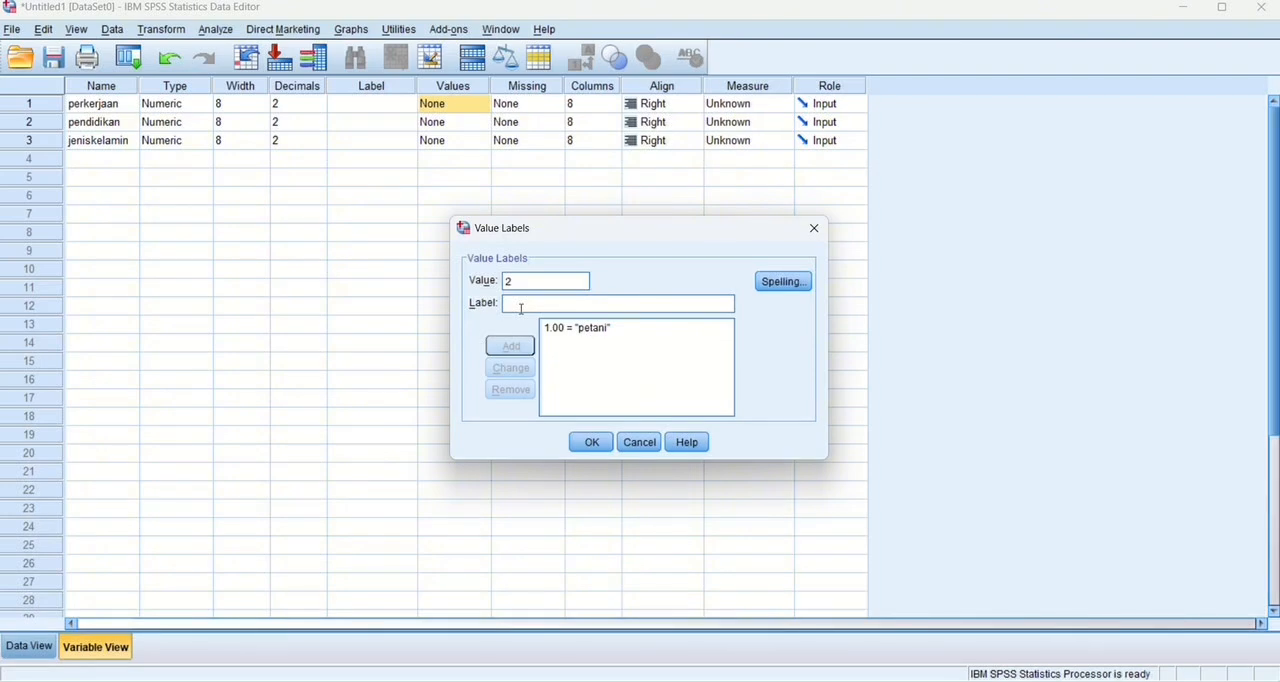
{"action": "type", "text": "pegawai"}
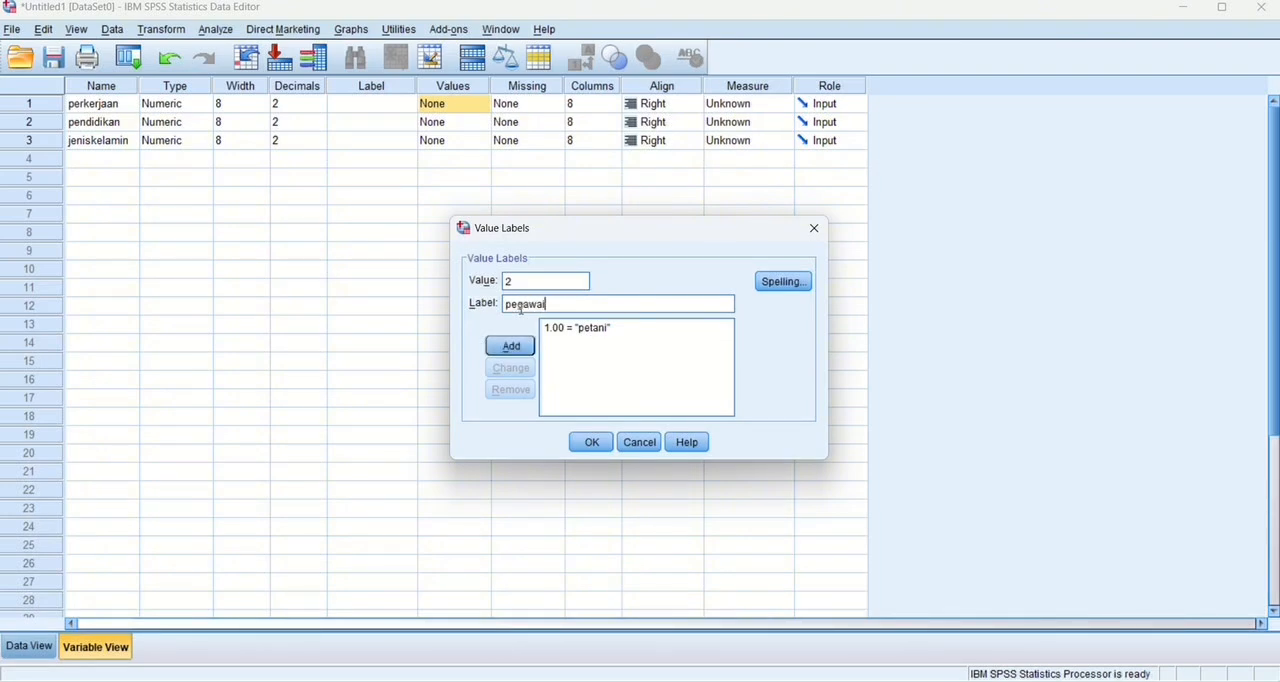
{"action": "key", "text": "Return"}
{"action": "type", "text": "3"}
{"action": "type", "text": "wi"}
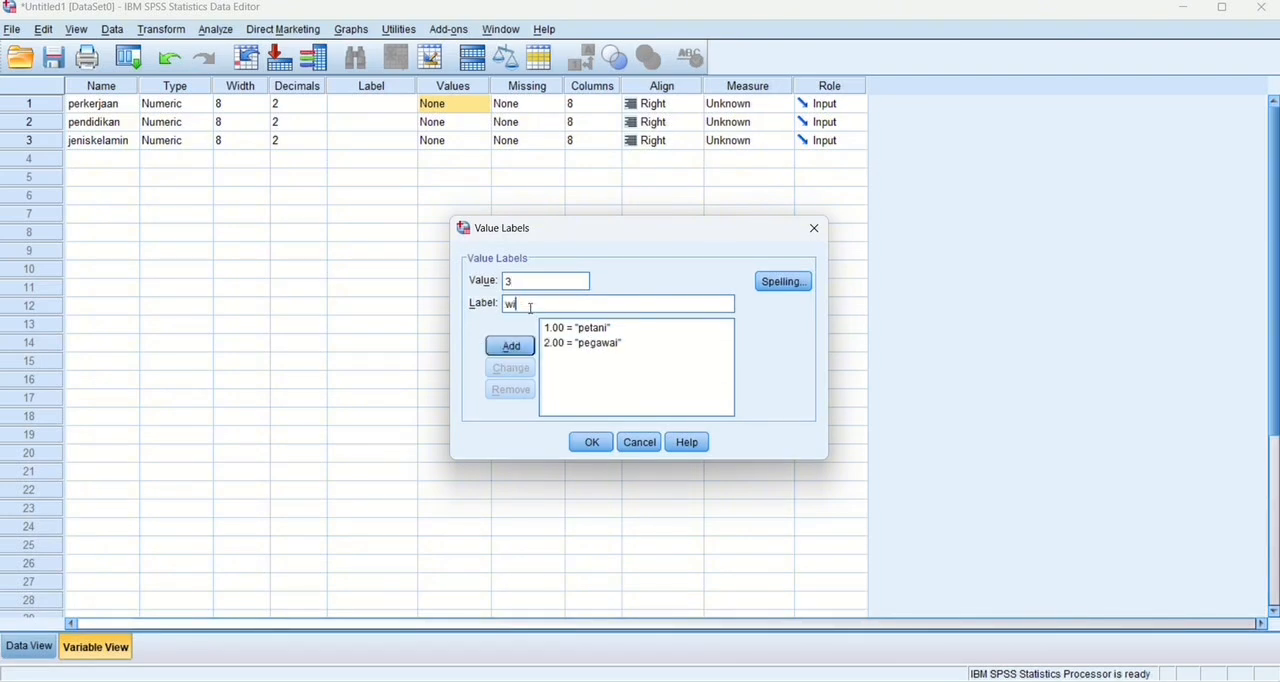
{"action": "type", "text": "raswas"}
Start the value labels for pendidikan with 1 = sma and 2 = sarjana.
{"action": "left_click", "coordinate": [486, 129]}
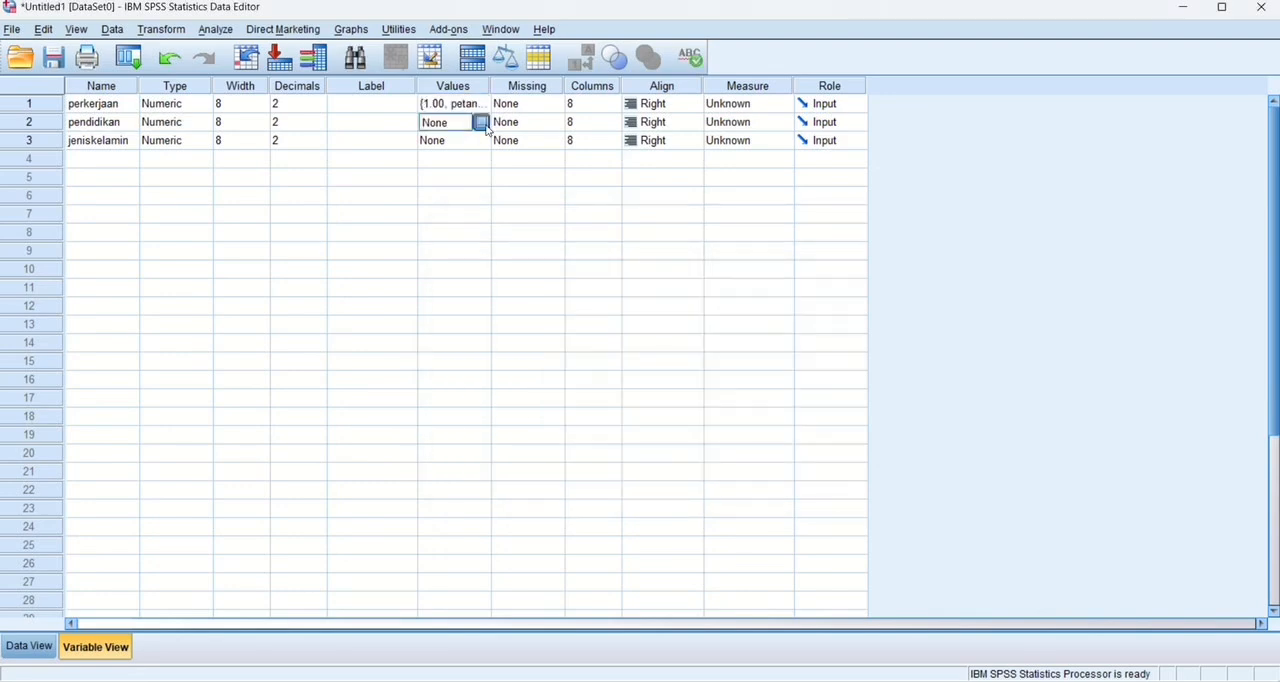
{"action": "left_click", "coordinate": [481, 122]}
{"action": "type", "text": "1"}
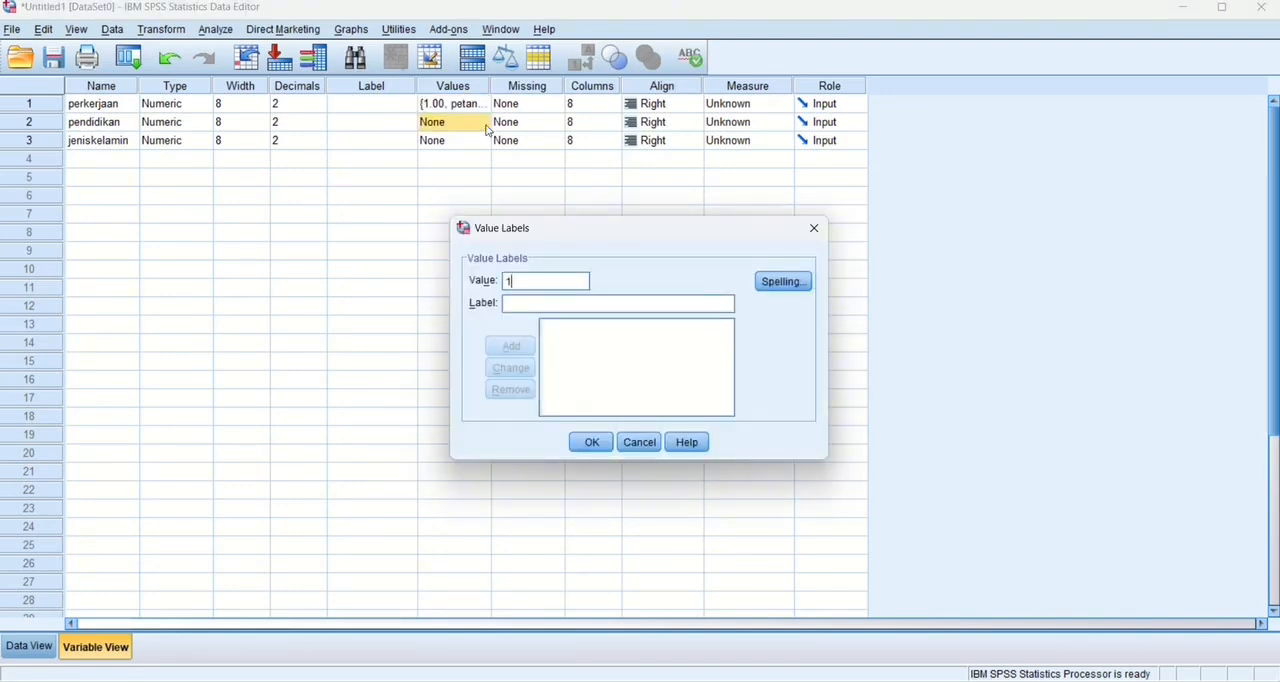
{"action": "left_click", "coordinate": [535, 301]}
{"action": "type", "text": "sma"}
{"action": "left_click", "coordinate": [513, 347]}
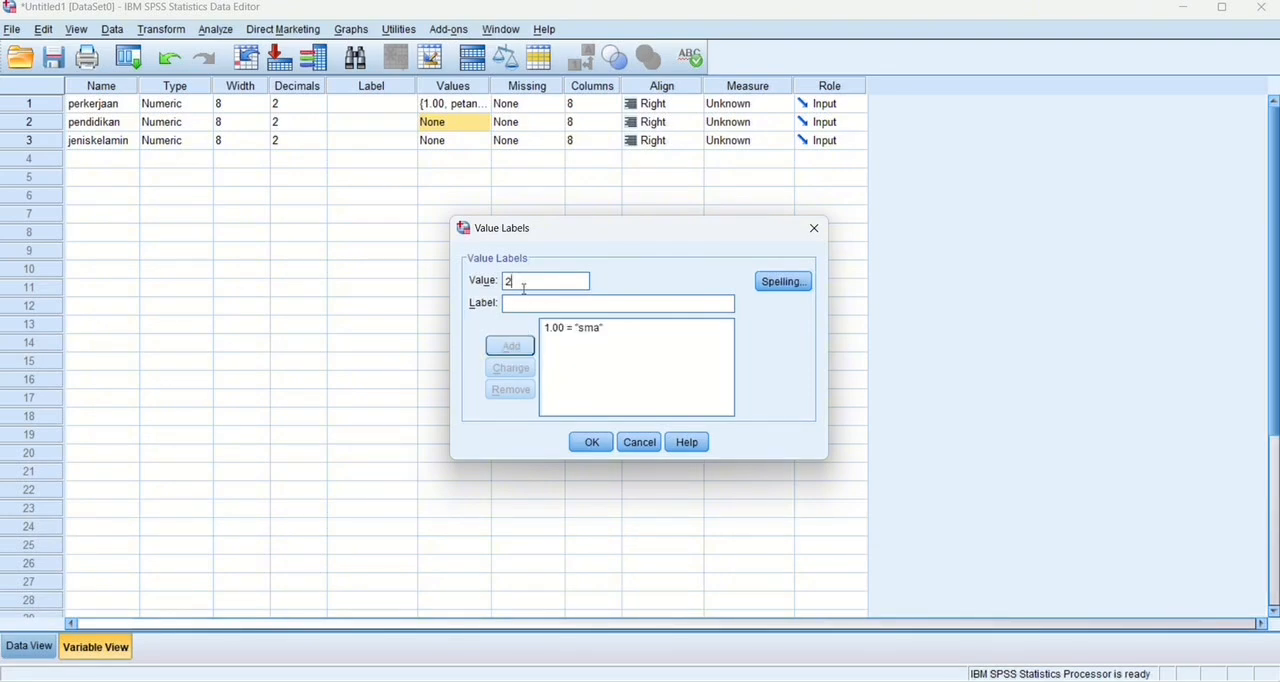
{"action": "left_click", "coordinate": [521, 305]}
{"action": "type", "text": "sarjana"}
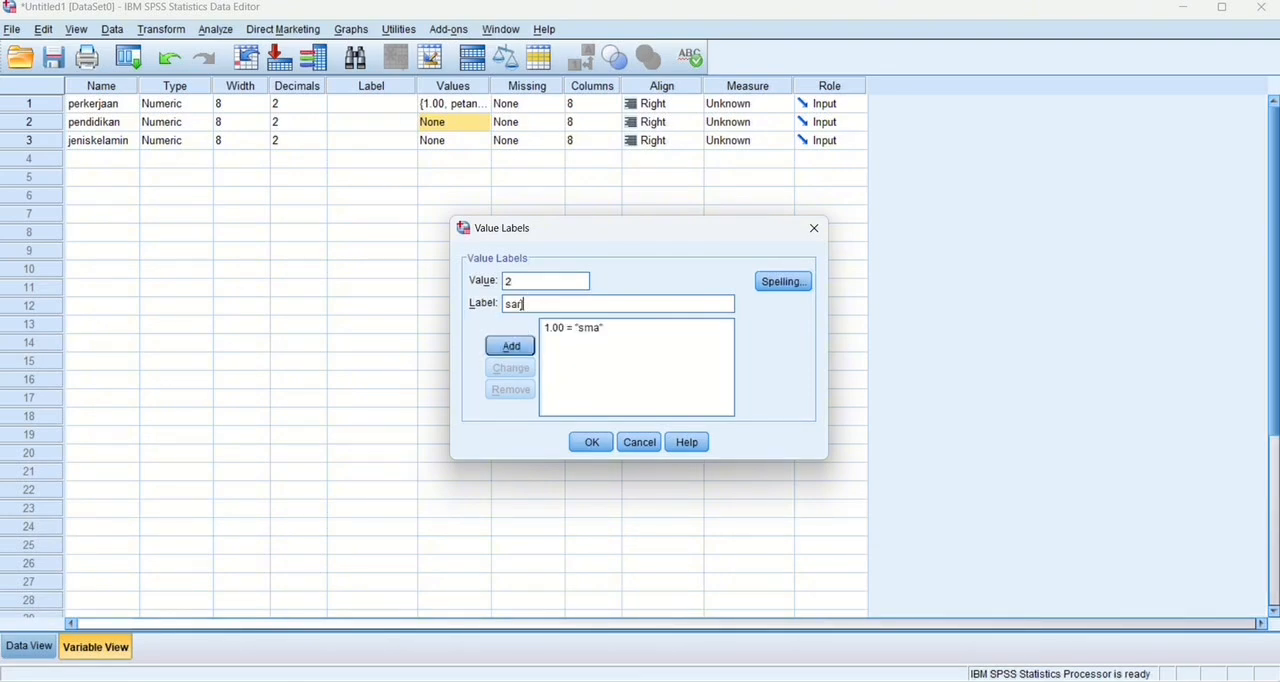
{"action": "left_click", "coordinate": [525, 349]}
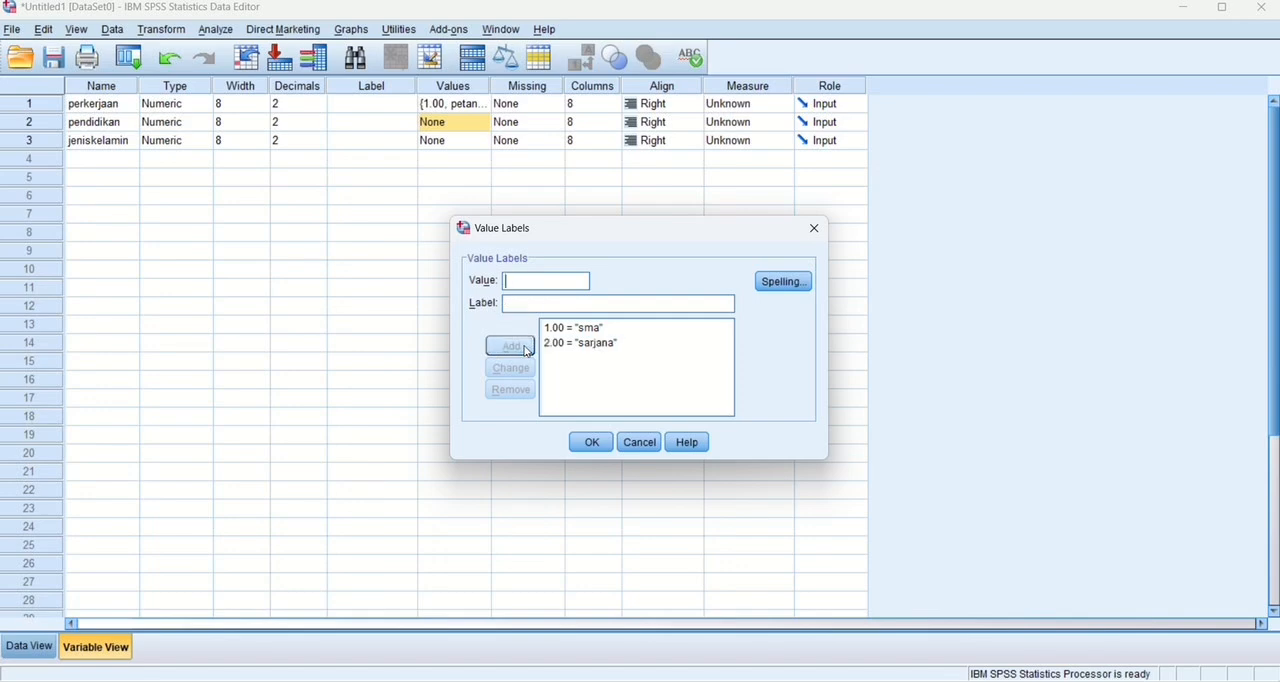
Add the pendidikan value labels 3 = diploma and 4 = smp, and apply the label set.
{"action": "left_click", "coordinate": [519, 303]}
{"action": "type", "text": "diploma"}
{"action": "key", "text": "Return"}
{"action": "type", "text": "smp"}
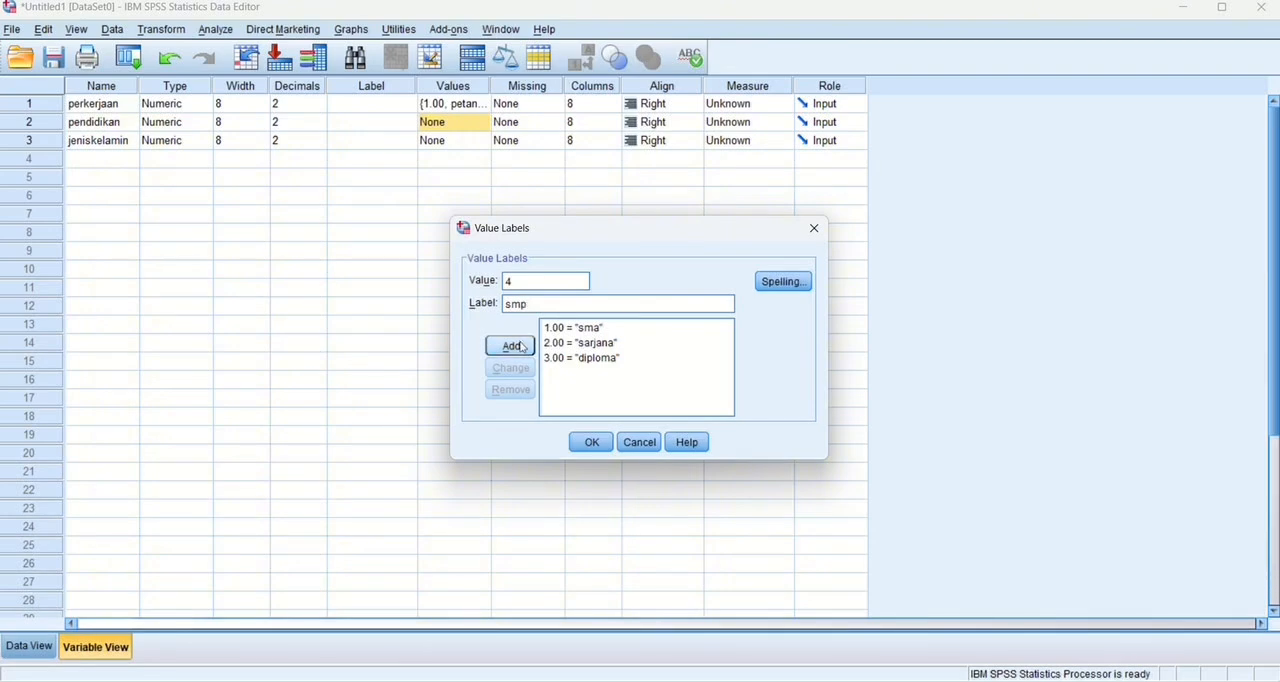
{"action": "left_click", "coordinate": [519, 352]}
{"action": "left_click", "coordinate": [591, 442]}
Assign value labels to jeniskelamin: 1 = lakilaki and 2 = perempuan.
{"action": "left_click", "coordinate": [474, 146]}
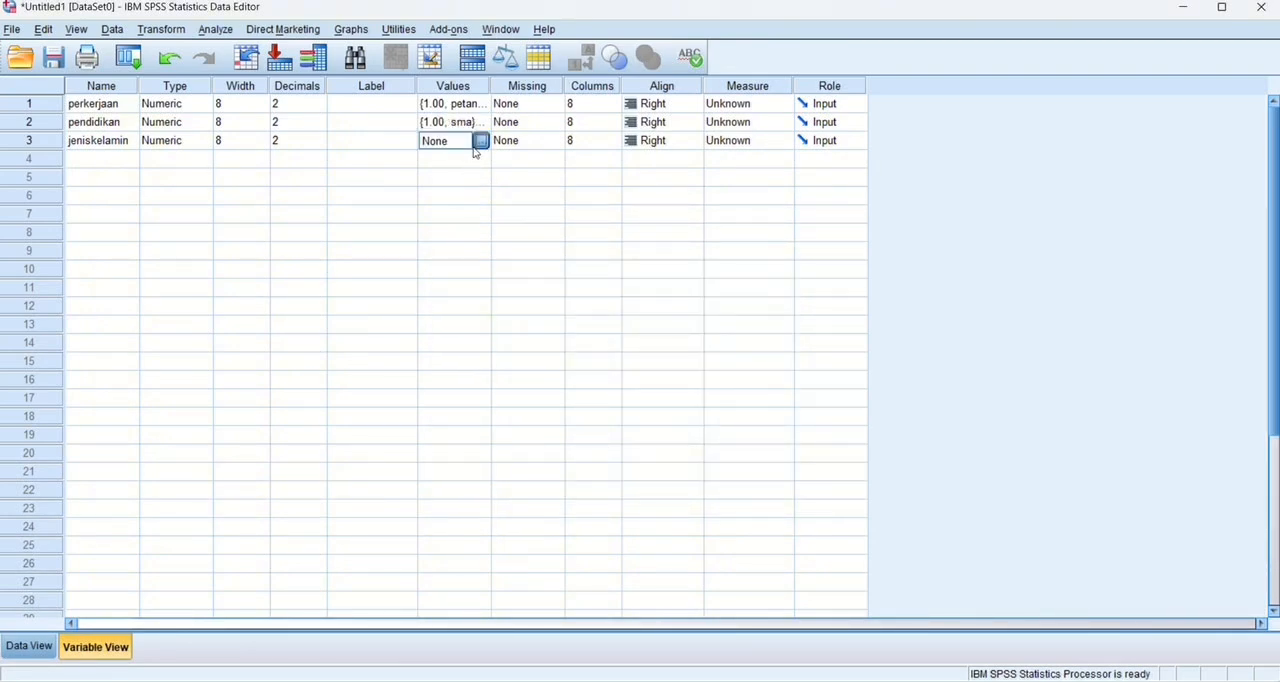
{"action": "left_click", "coordinate": [474, 146]}
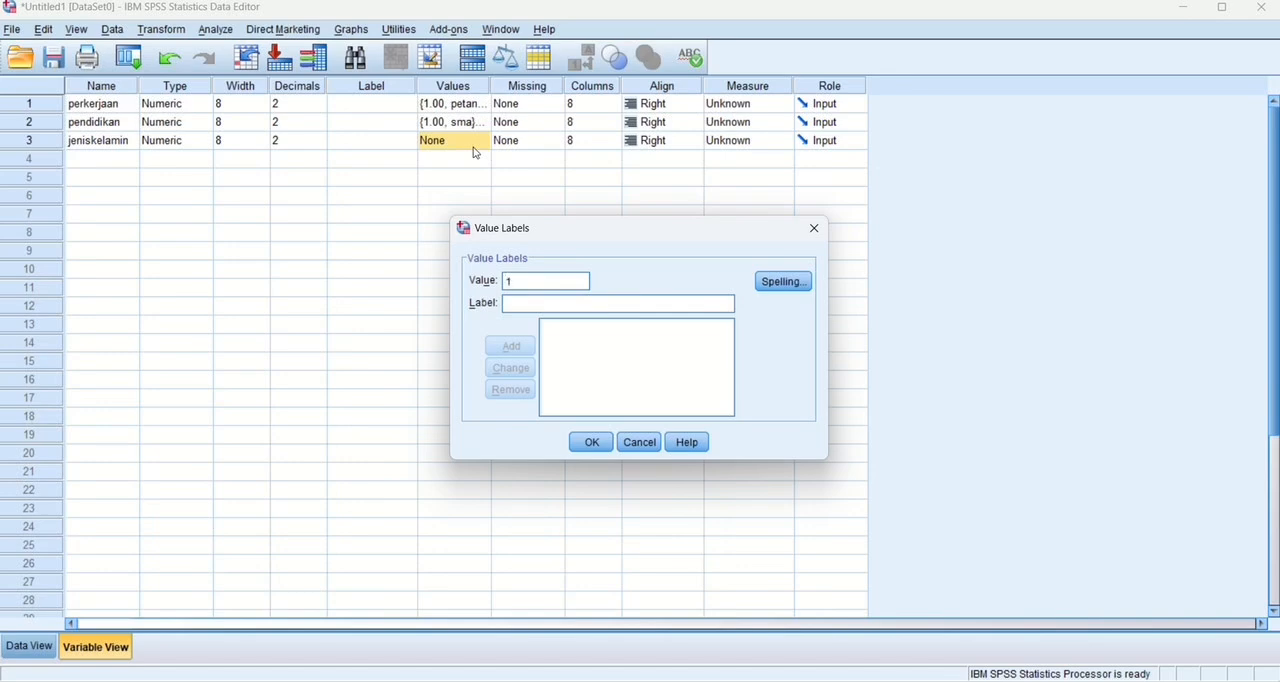
{"action": "left_click", "coordinate": [531, 304]}
{"action": "type", "text": "lakilaki"}
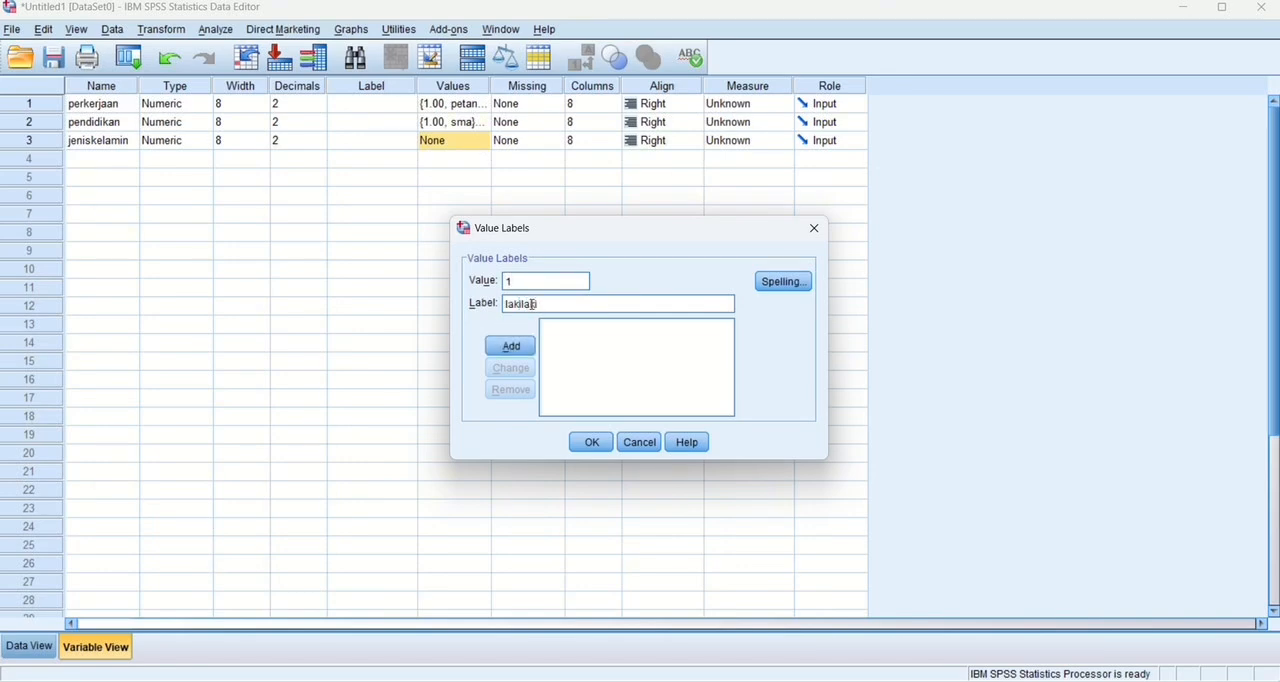
{"action": "left_click", "coordinate": [520, 346]}
{"action": "type", "text": "2"}
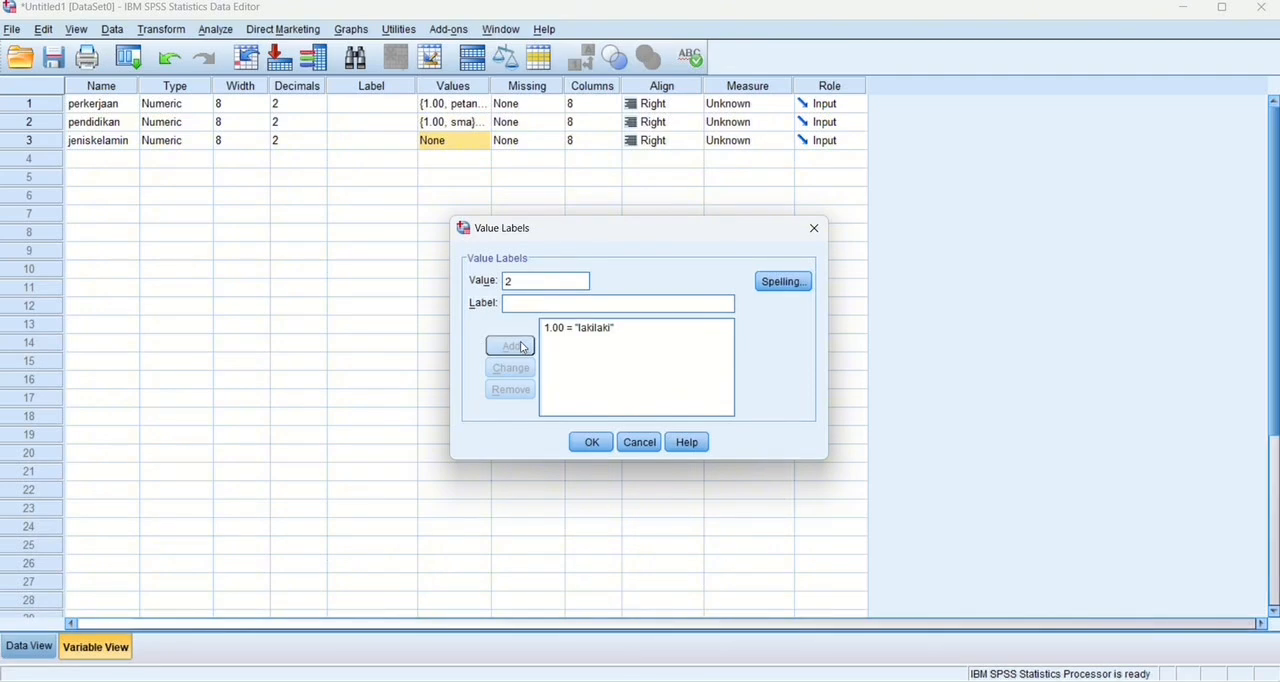
{"action": "left_click", "coordinate": [513, 305]}
{"action": "type", "text": "pere"}
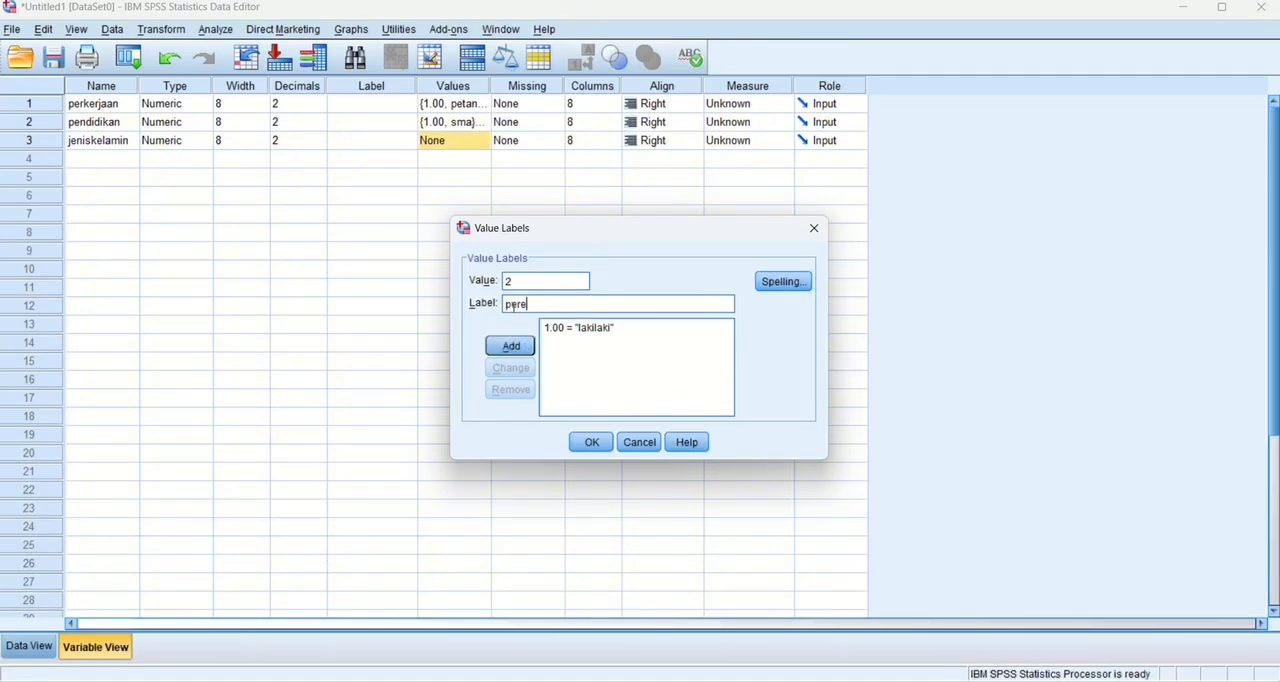
{"action": "type", "text": "mpuan"}
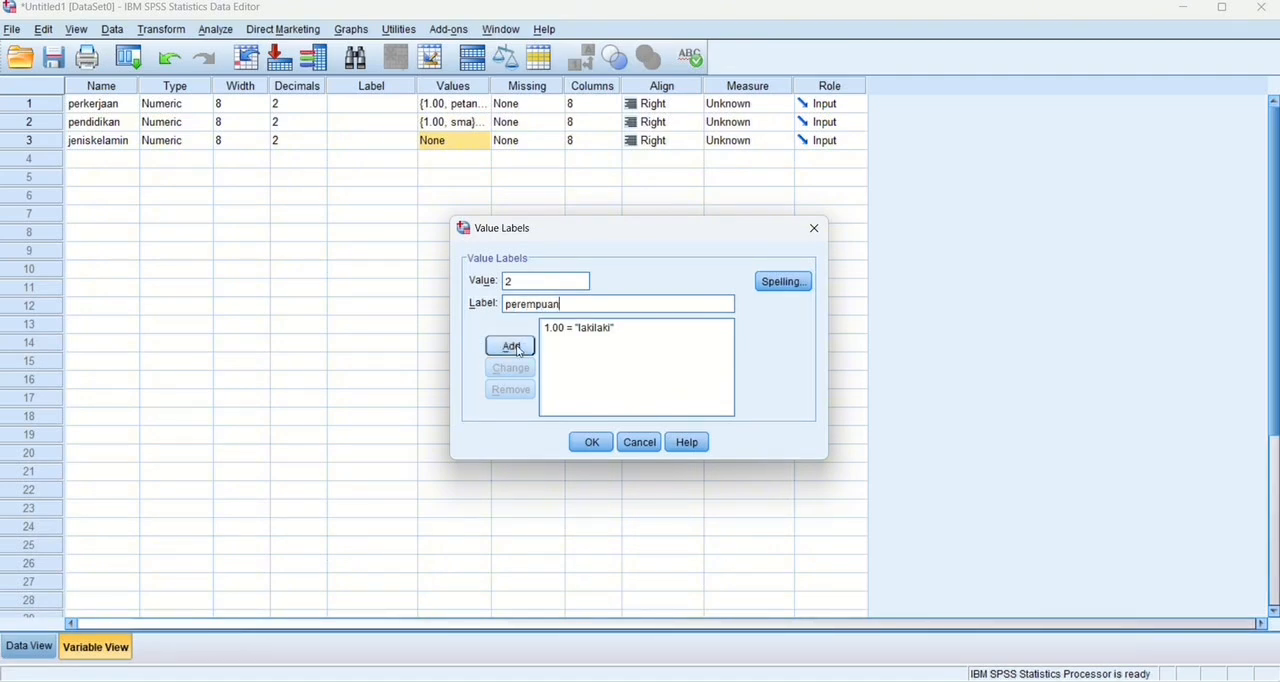
{"action": "left_click", "coordinate": [518, 350]}
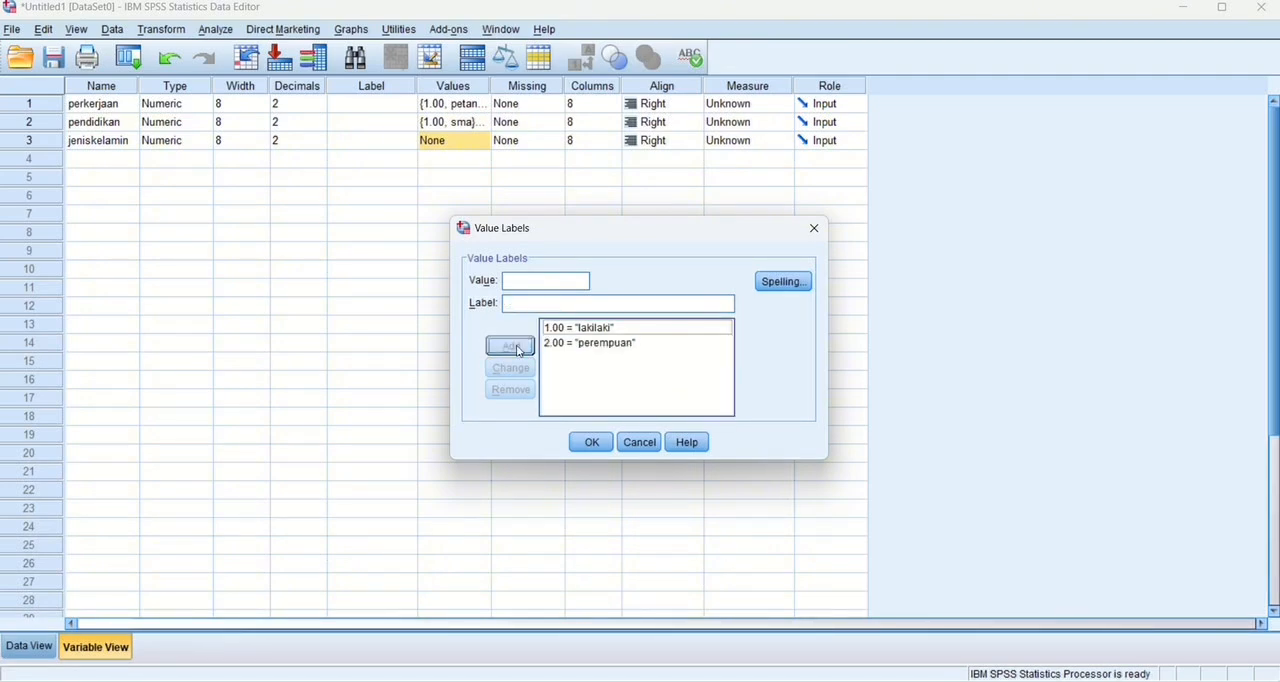
{"action": "left_click", "coordinate": [594, 443]}
Set the decimals of perkerjaan, pendidikan and jeniskelamin to 0.
{"action": "left_click", "coordinate": [323, 107]}
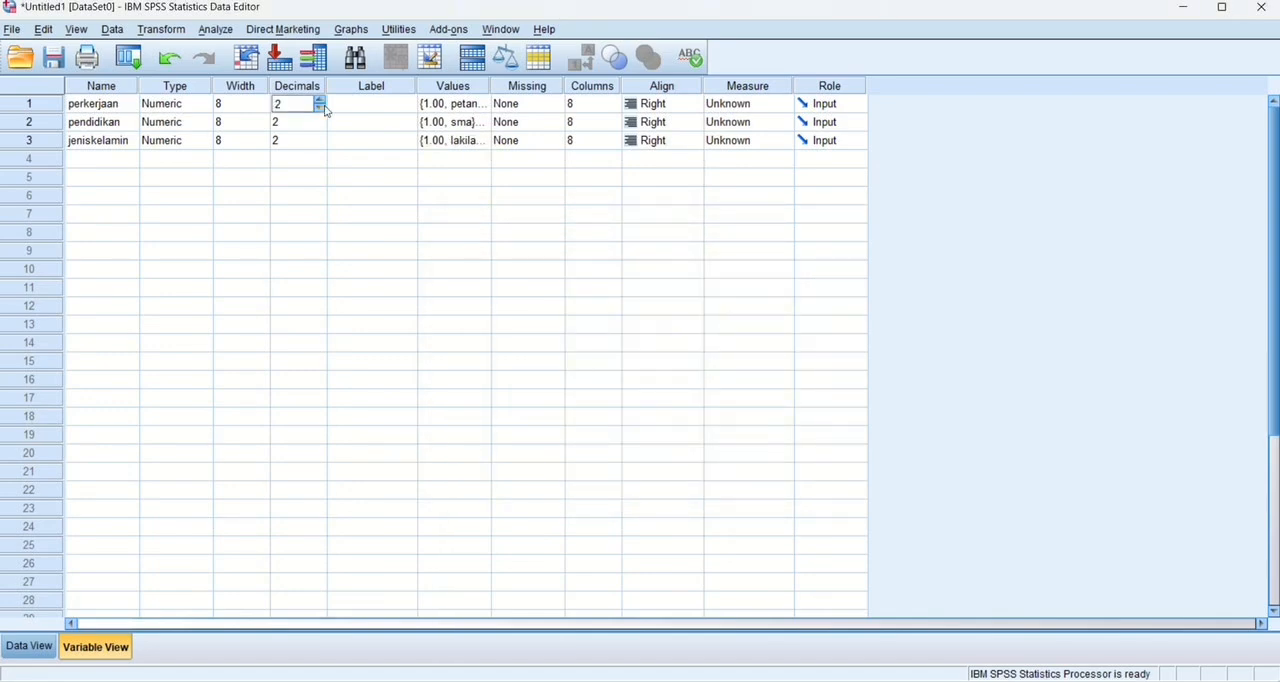
{"action": "left_click", "coordinate": [320, 107]}
{"action": "left_click", "coordinate": [320, 107]}
{"action": "left_click", "coordinate": [319, 121]}
{"action": "left_click", "coordinate": [318, 125]}
{"action": "left_click", "coordinate": [318, 125]}
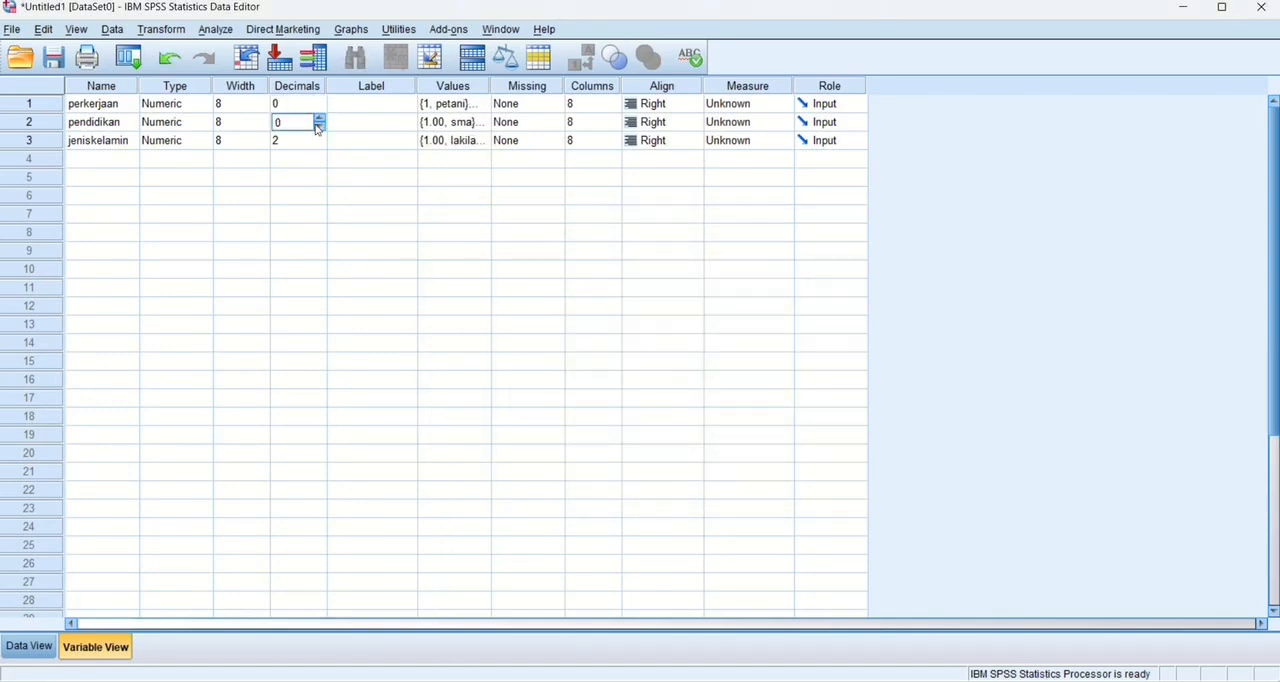
{"action": "left_click", "coordinate": [321, 146]}
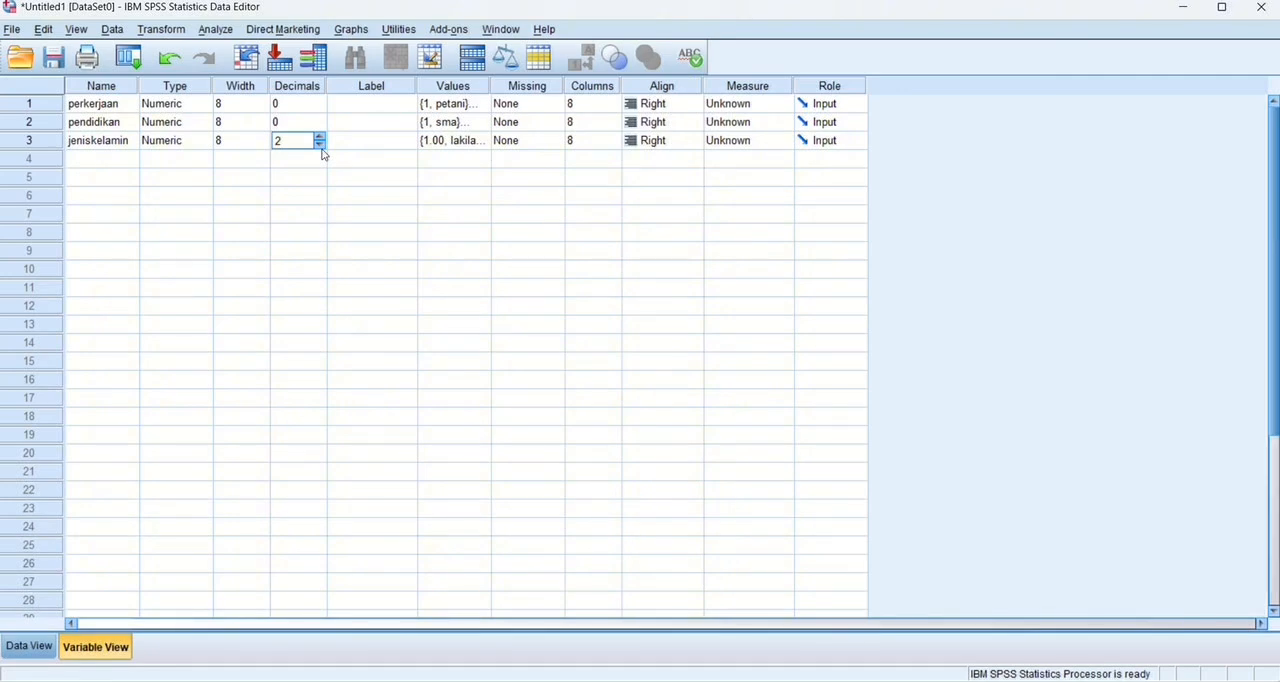
{"action": "left_click", "coordinate": [320, 146]}
Change the type of perkerjaan, pendidikan and jeniskelamin to String with 8 characters, accepting the discarding of value labels.
{"action": "left_click", "coordinate": [200, 104]}
{"action": "left_click", "coordinate": [206, 105]}
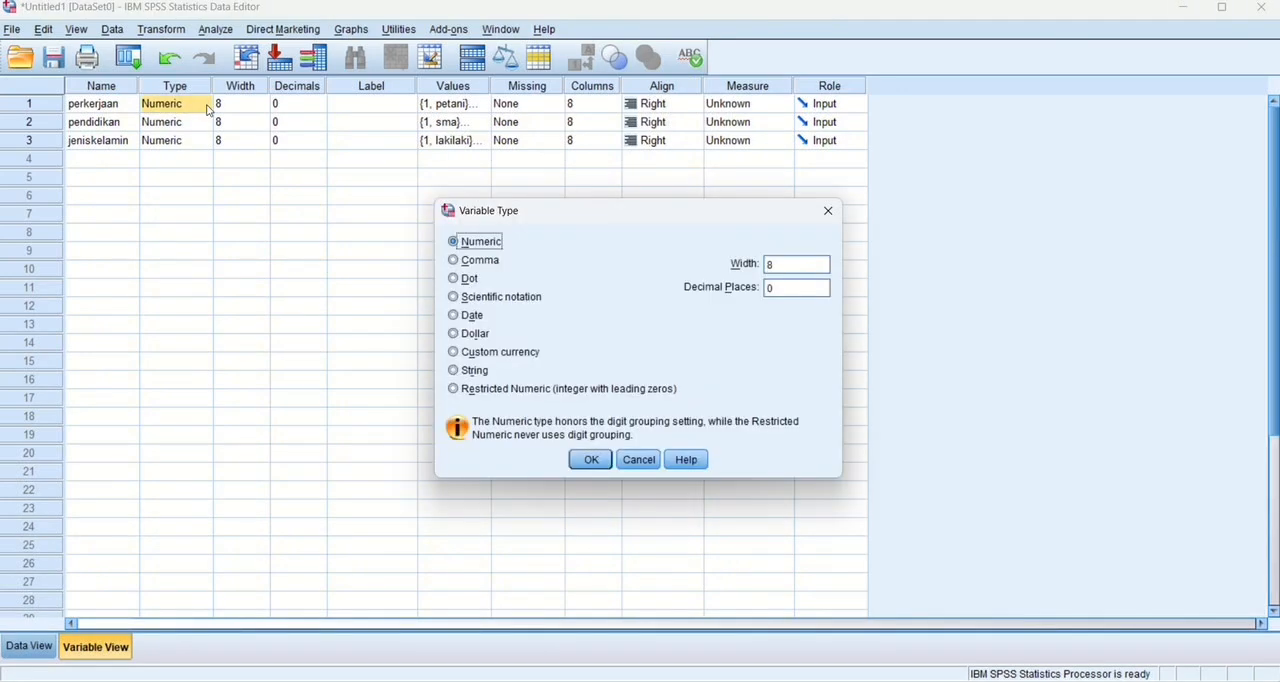
{"action": "left_click", "coordinate": [488, 372]}
{"action": "left_click", "coordinate": [578, 457]}
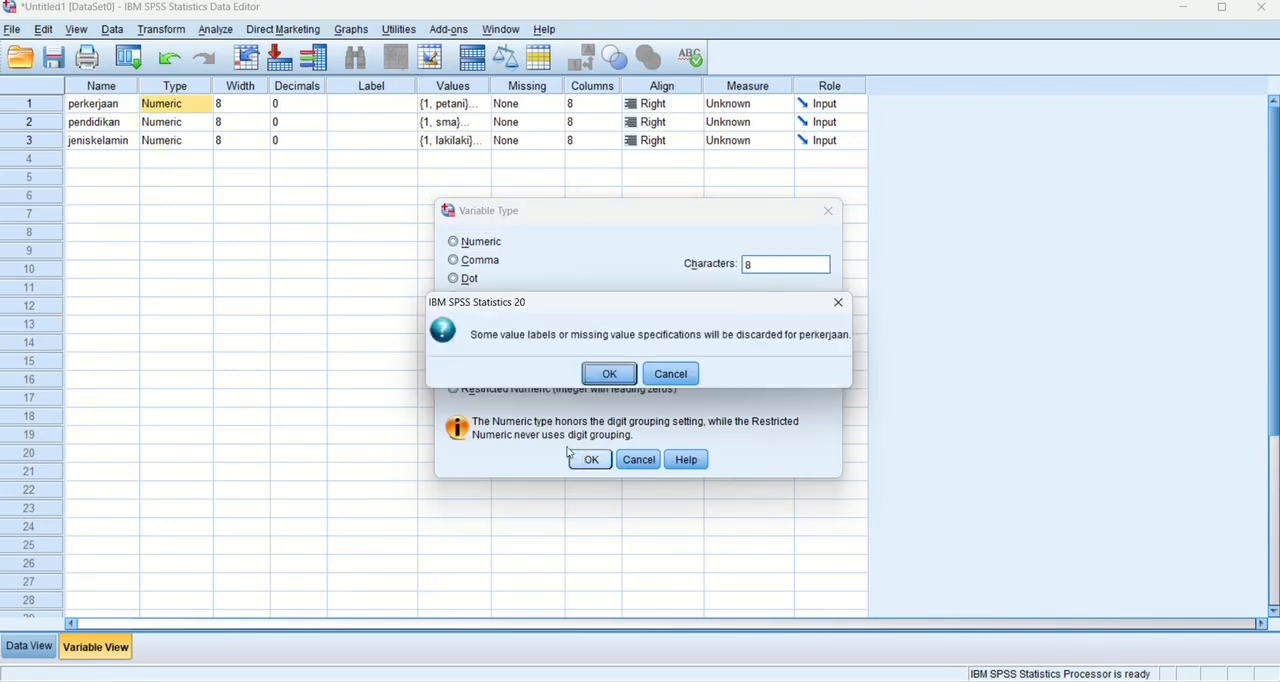
{"action": "left_click", "coordinate": [592, 374]}
{"action": "left_click", "coordinate": [200, 141]}
{"action": "left_click", "coordinate": [206, 141]}
{"action": "left_click", "coordinate": [455, 370]}
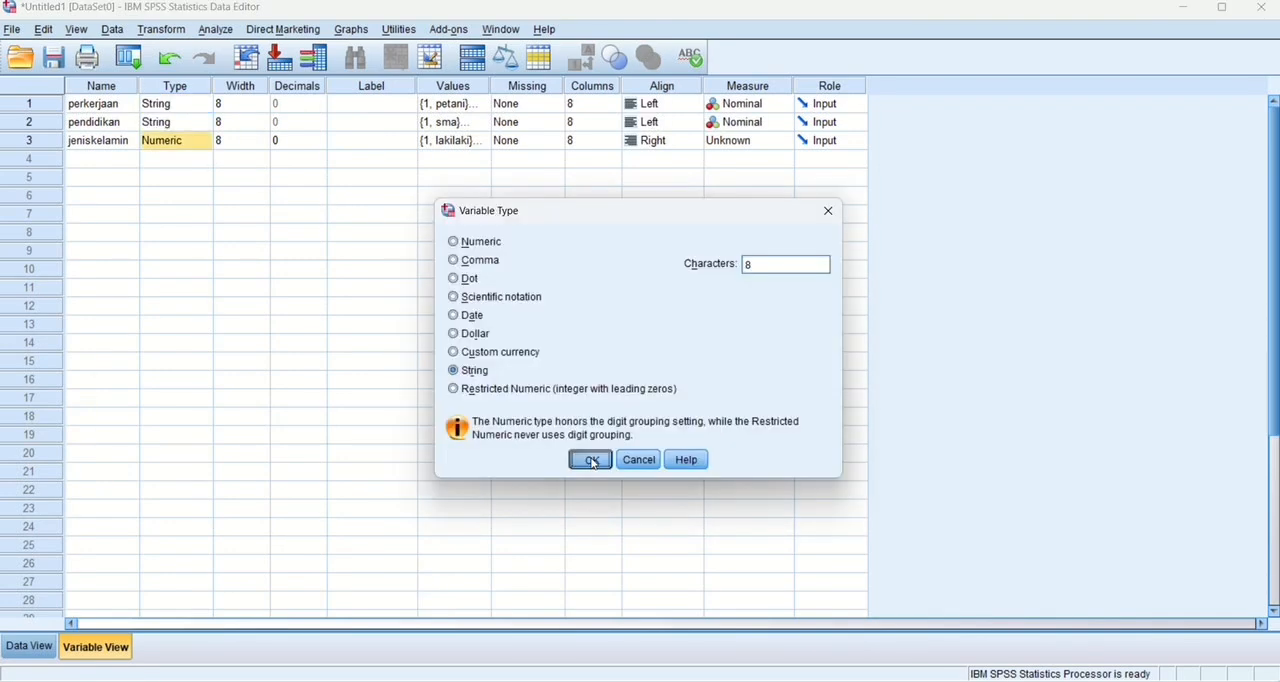
{"action": "left_click", "coordinate": [588, 459]}
{"action": "left_click", "coordinate": [607, 373]}
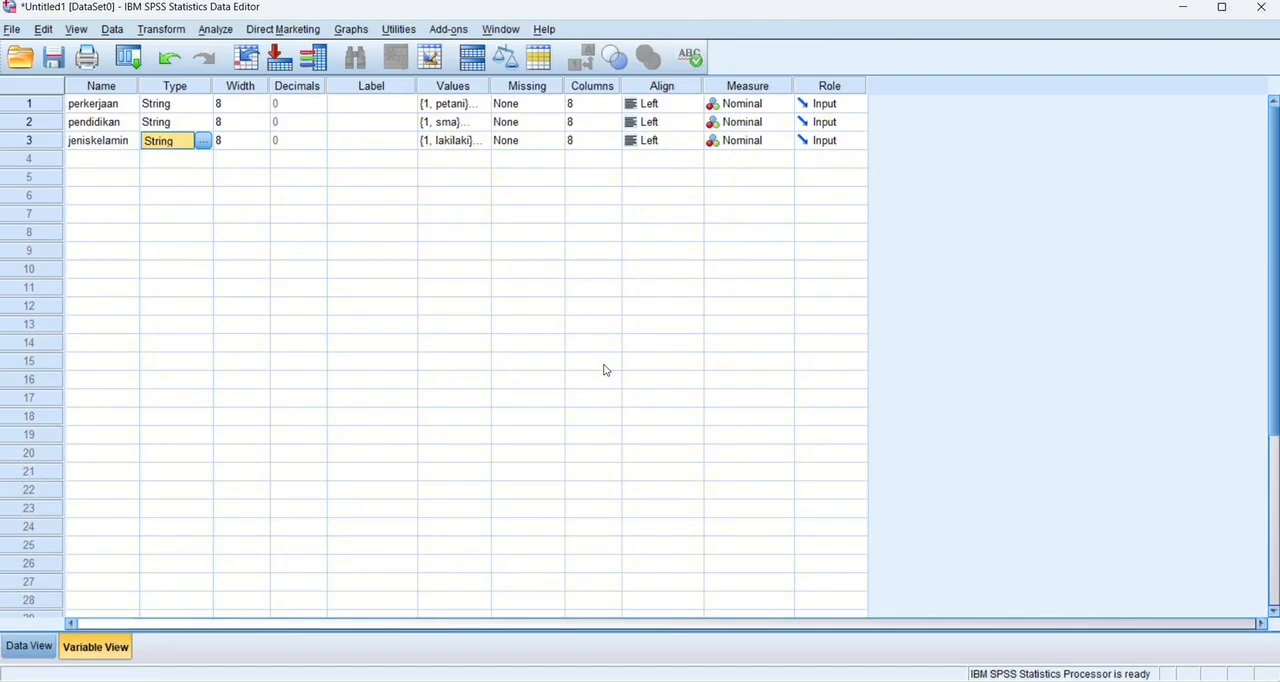
Switch to Excel and copy the perkejaan, pendidikan and jeniskelamin data of all 30 respondents, cells E3:G32.
{"action": "key", "text": "alt+Tab"}
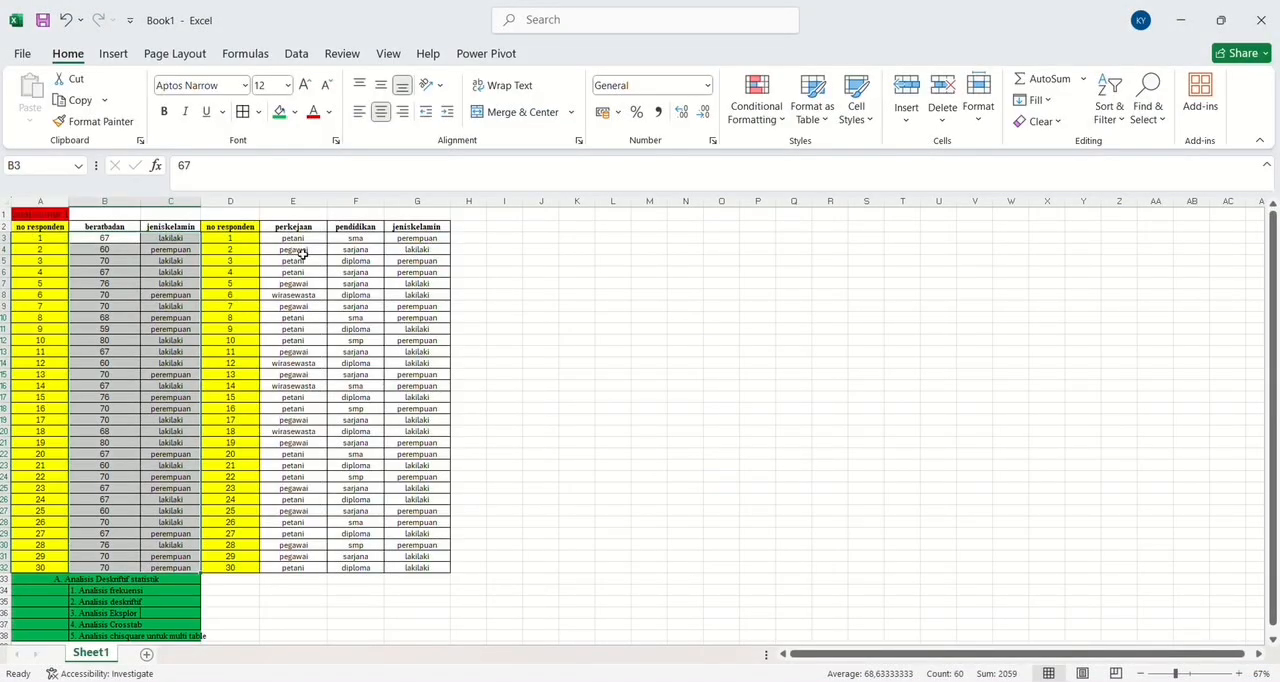
{"action": "left_click_drag", "start_coordinate": [297, 236], "coordinate": [424, 567]}
{"action": "key", "text": "ctrl+c"}
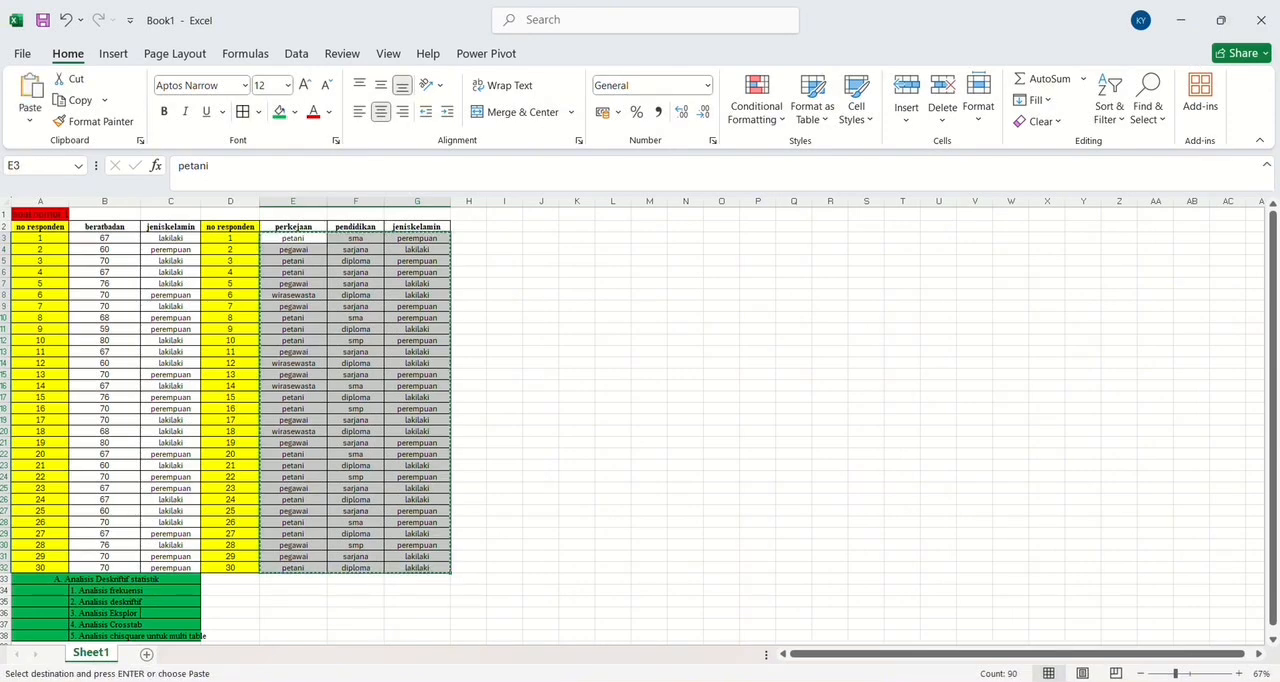
Switch to the SPSS Data Editor and paste the copied respondent data starting at row 1 of perkerjaan.
{"action": "left_click", "coordinate": [748, 628]}
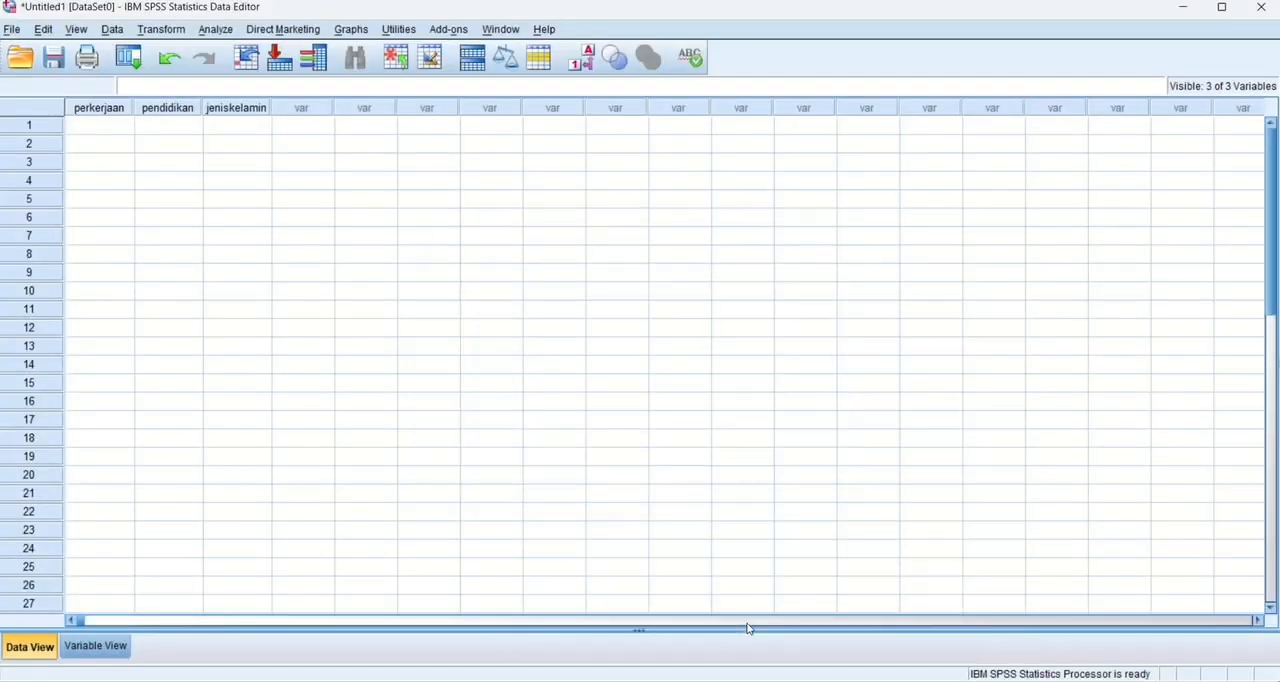
{"action": "left_click", "coordinate": [105, 125]}
{"action": "key", "text": "ctrl+v"}
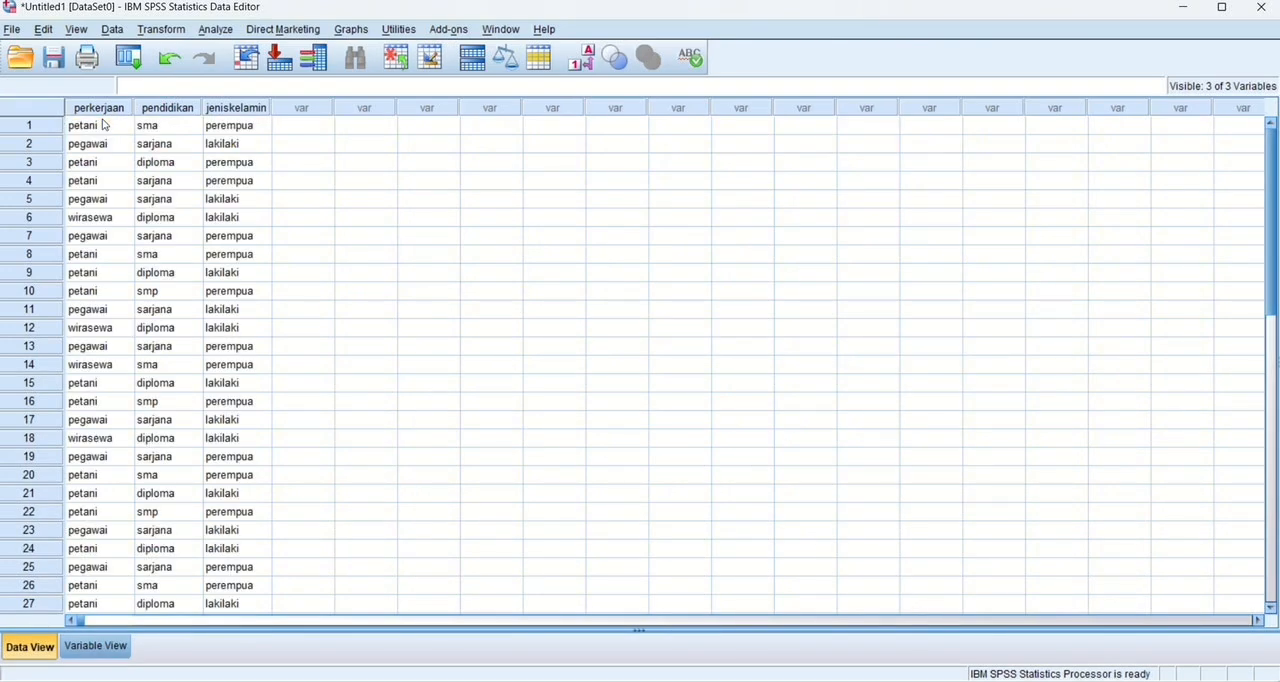
Set up a Crosstabs analysis with jeniskelamin as the row variable and perkerjaan as the column variable.
{"action": "left_click", "coordinate": [213, 30]}
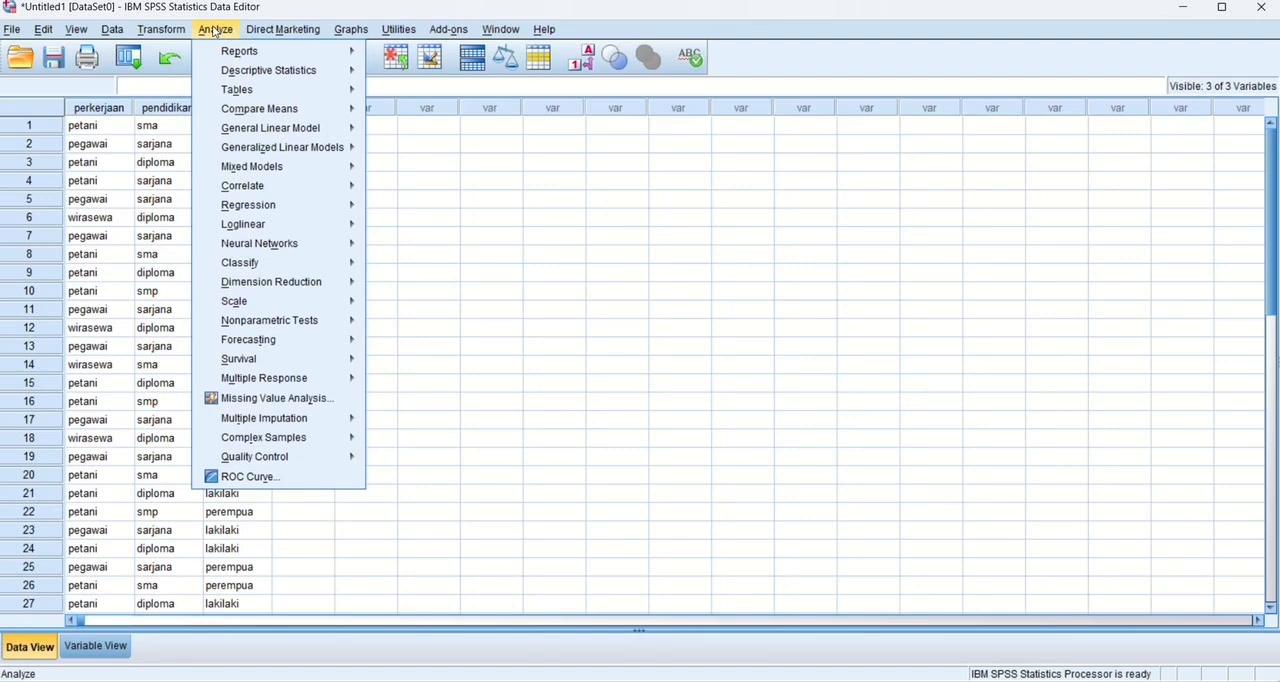
{"action": "mouse_move", "coordinate": [280, 70]}
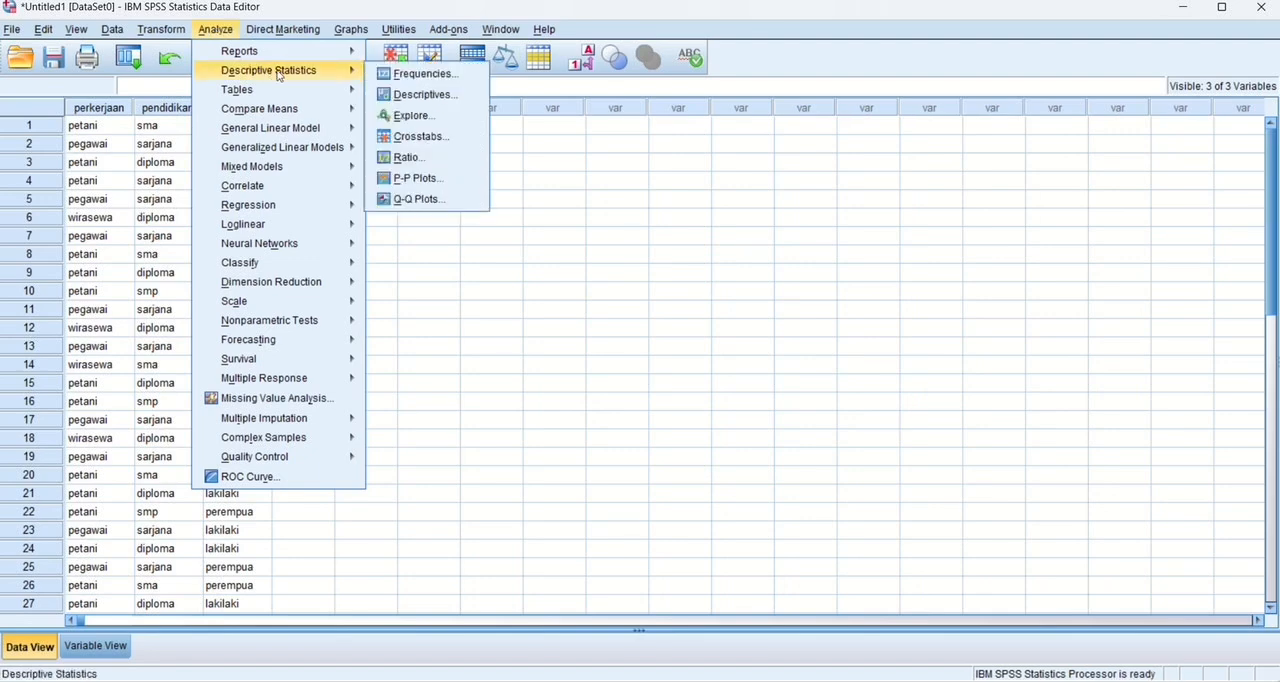
{"action": "left_click", "coordinate": [410, 136]}
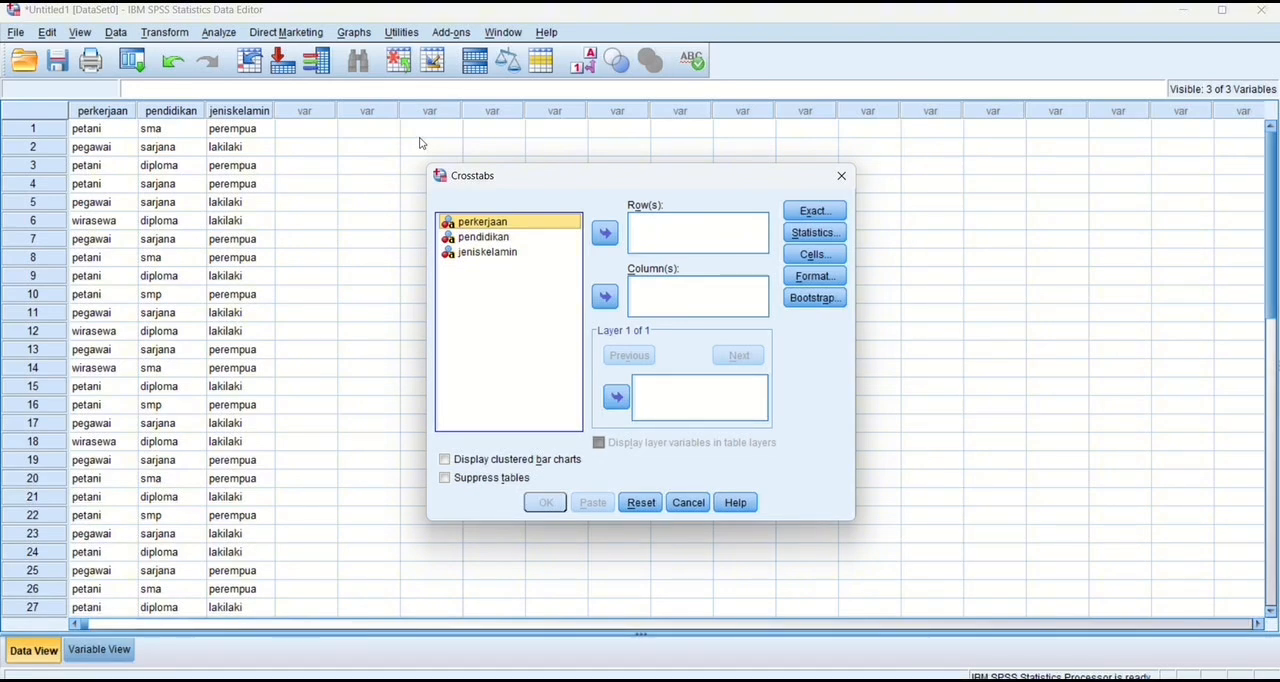
{"action": "left_click", "coordinate": [508, 255]}
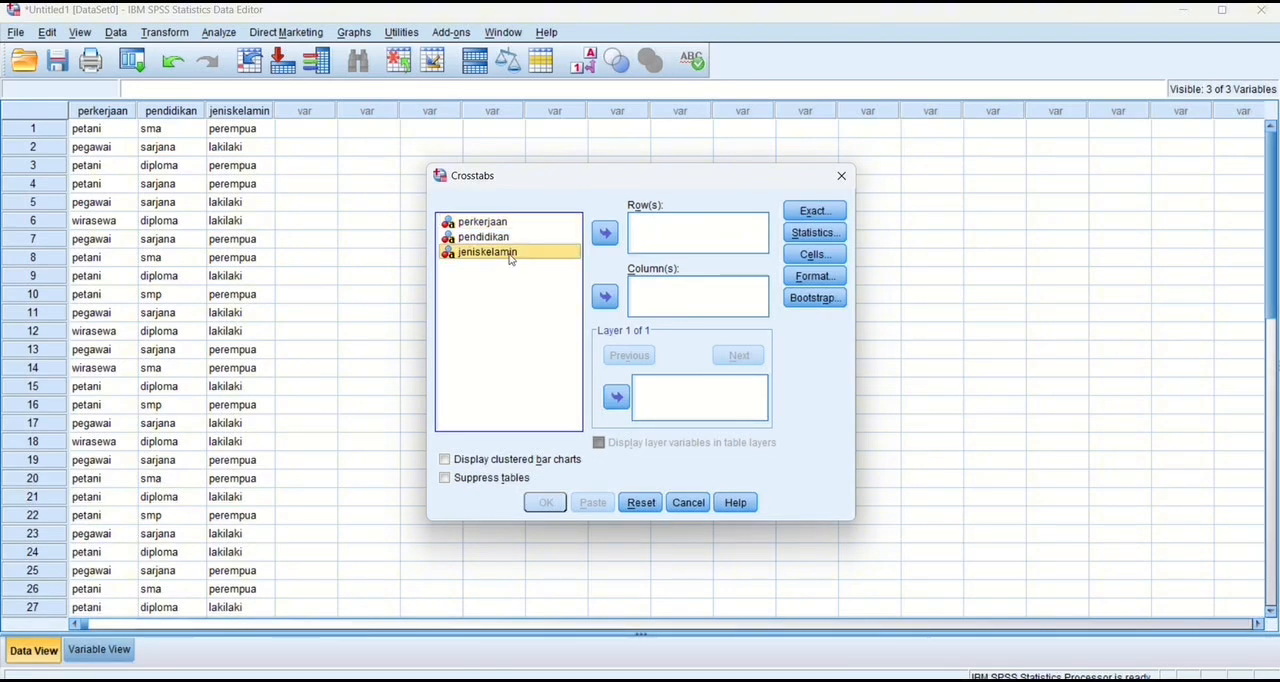
{"action": "left_click", "coordinate": [607, 234]}
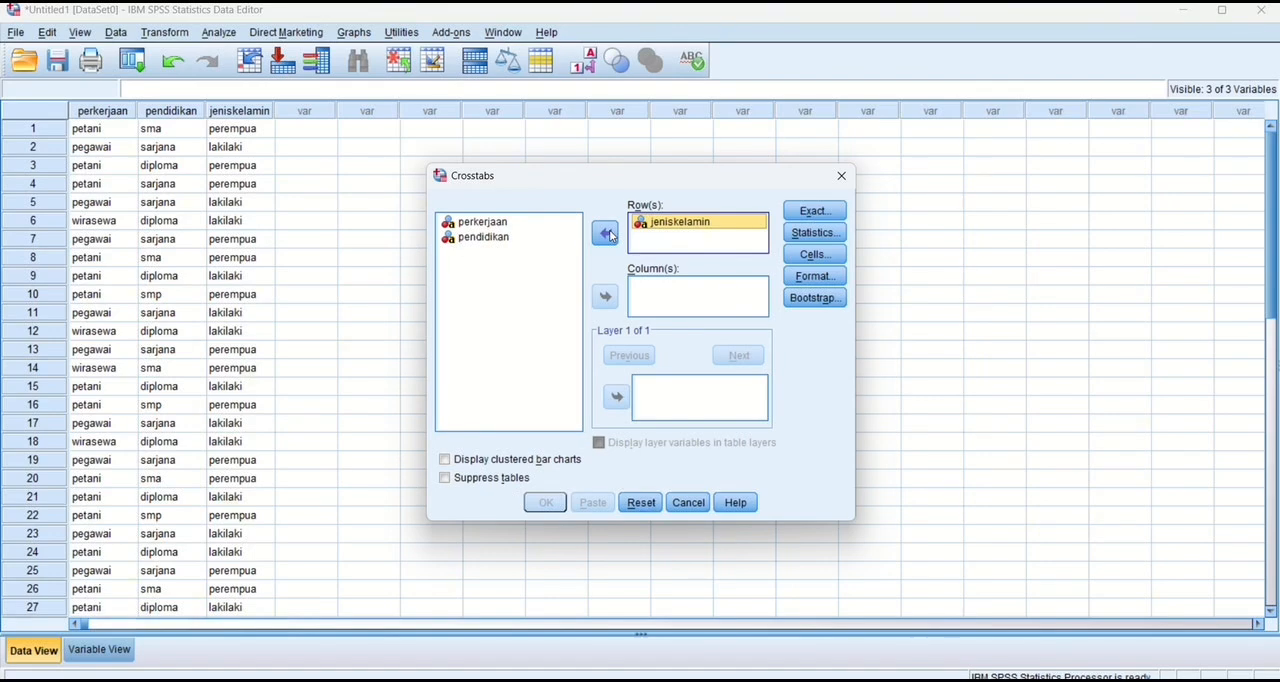
{"action": "left_click", "coordinate": [483, 222]}
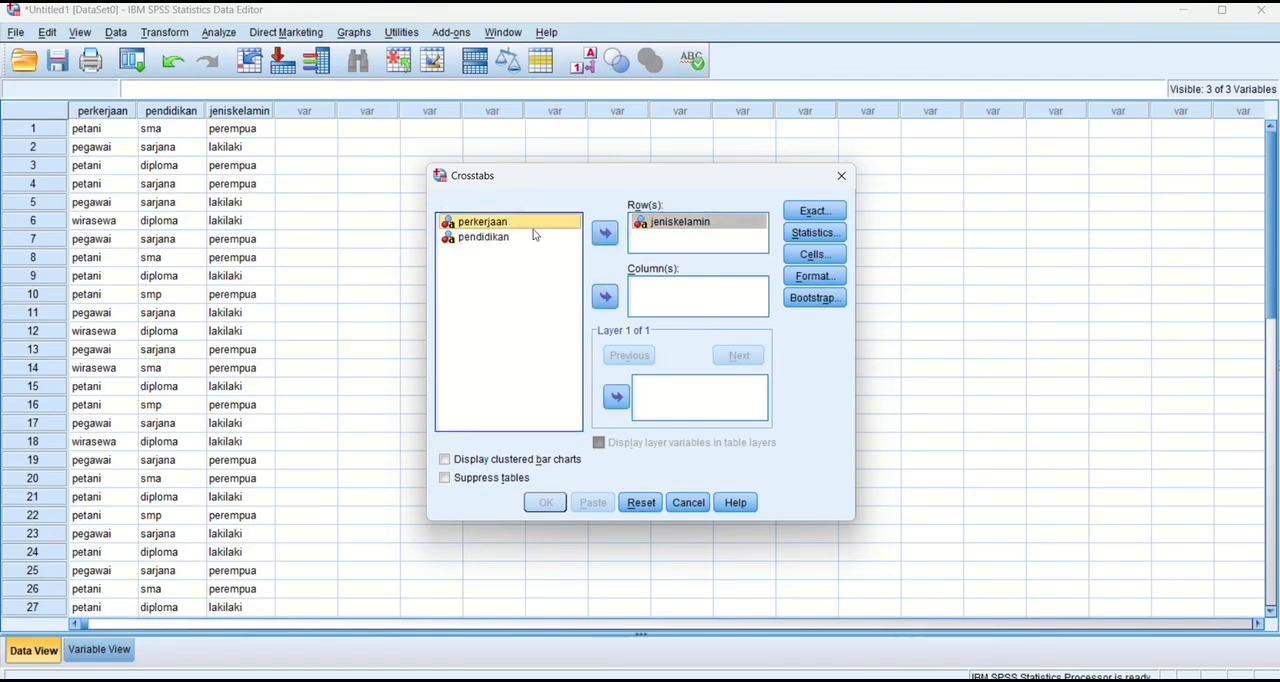
{"action": "left_click", "coordinate": [605, 297]}
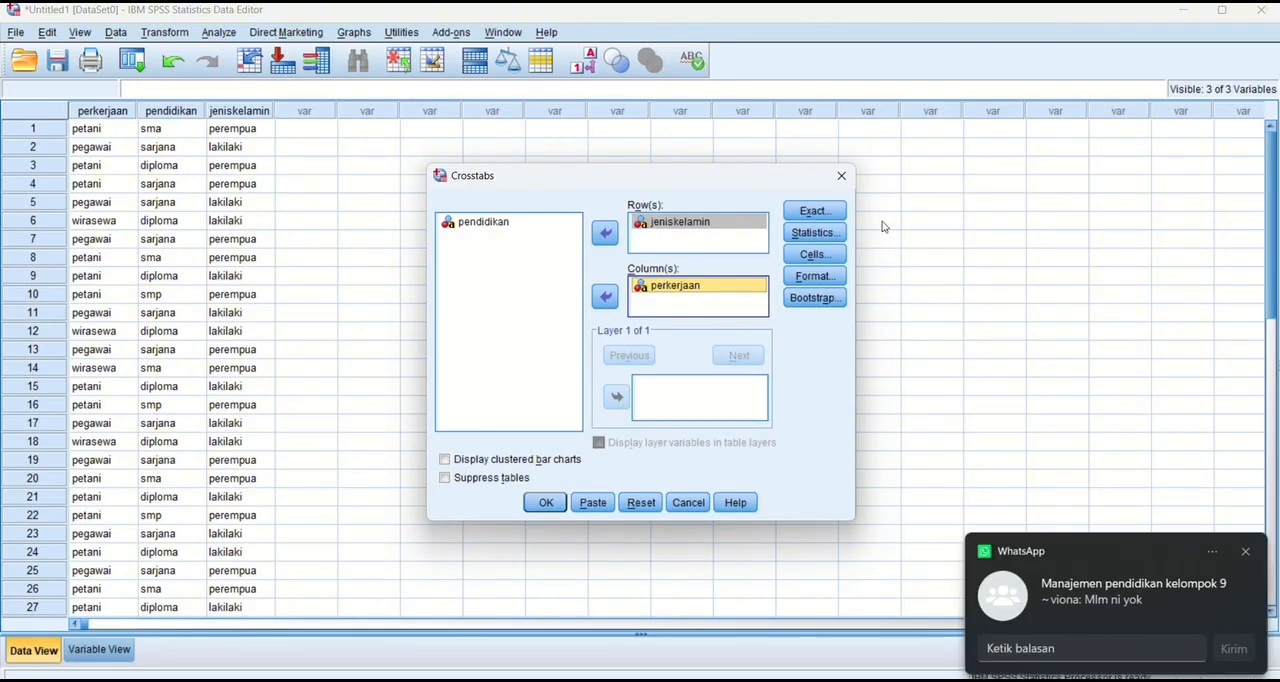
Keep the exact test method at Asymptotic only and add the Chi-square statistic to the crosstab.
{"action": "left_click", "coordinate": [829, 213]}
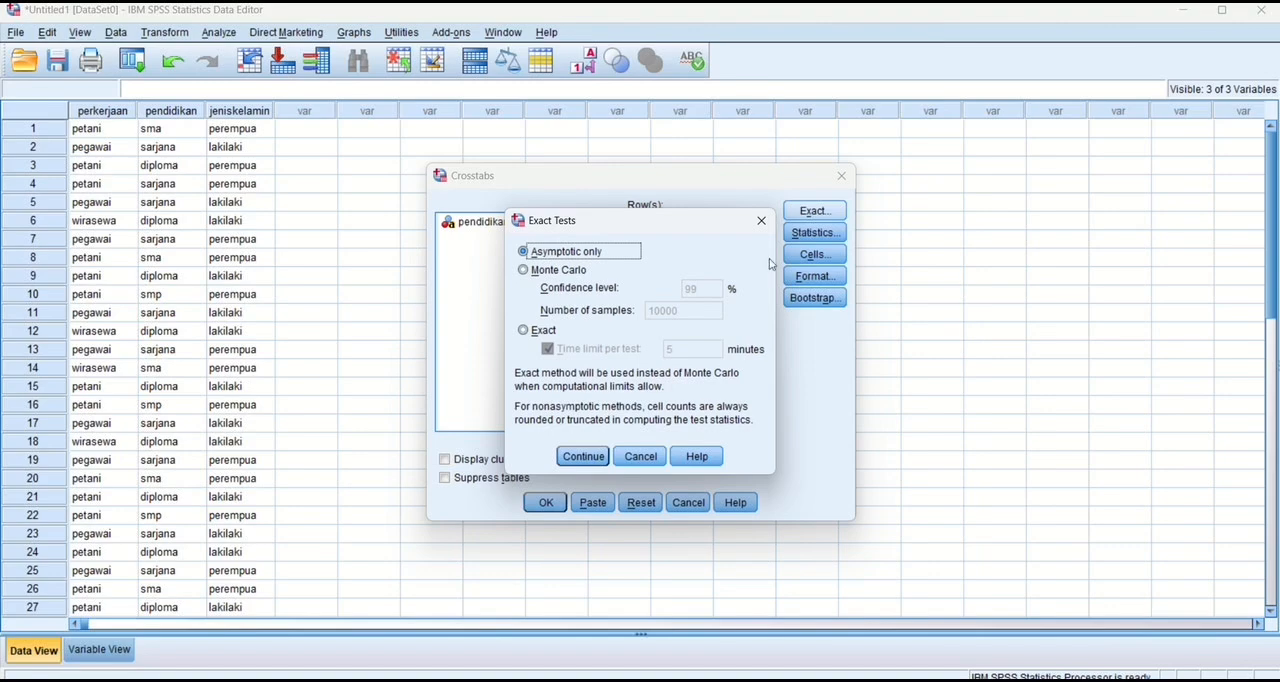
{"action": "left_click", "coordinate": [584, 458]}
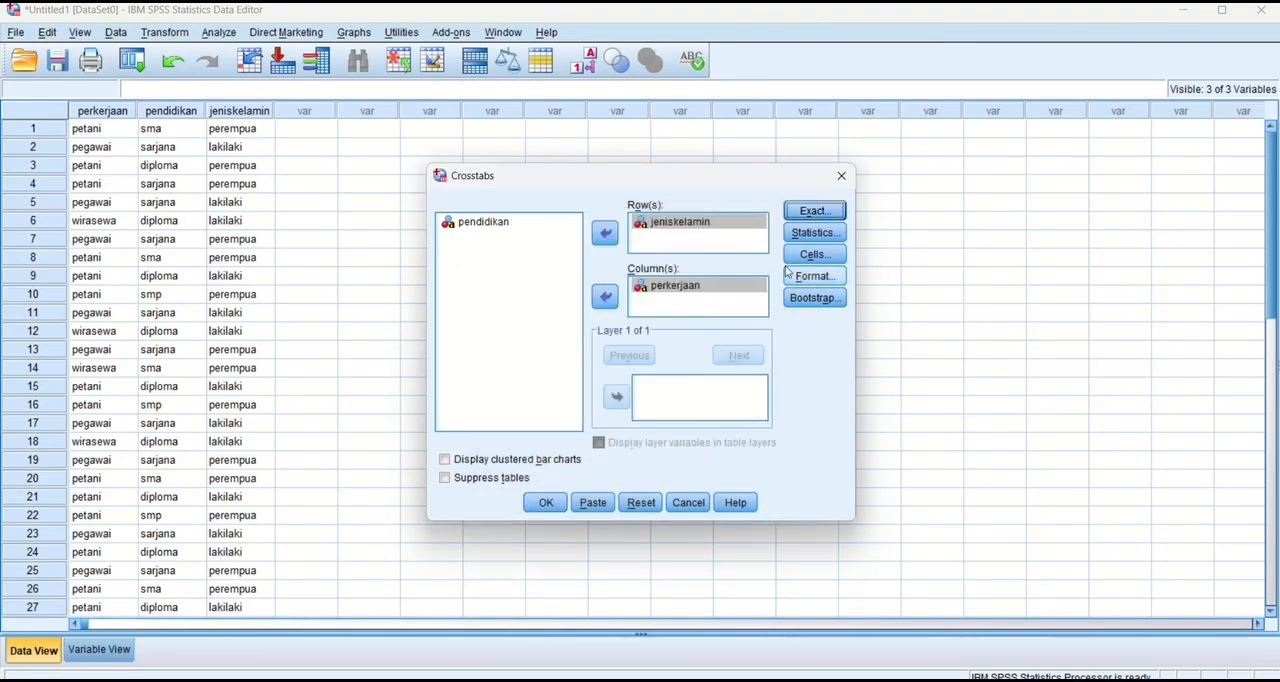
{"action": "left_click", "coordinate": [824, 236]}
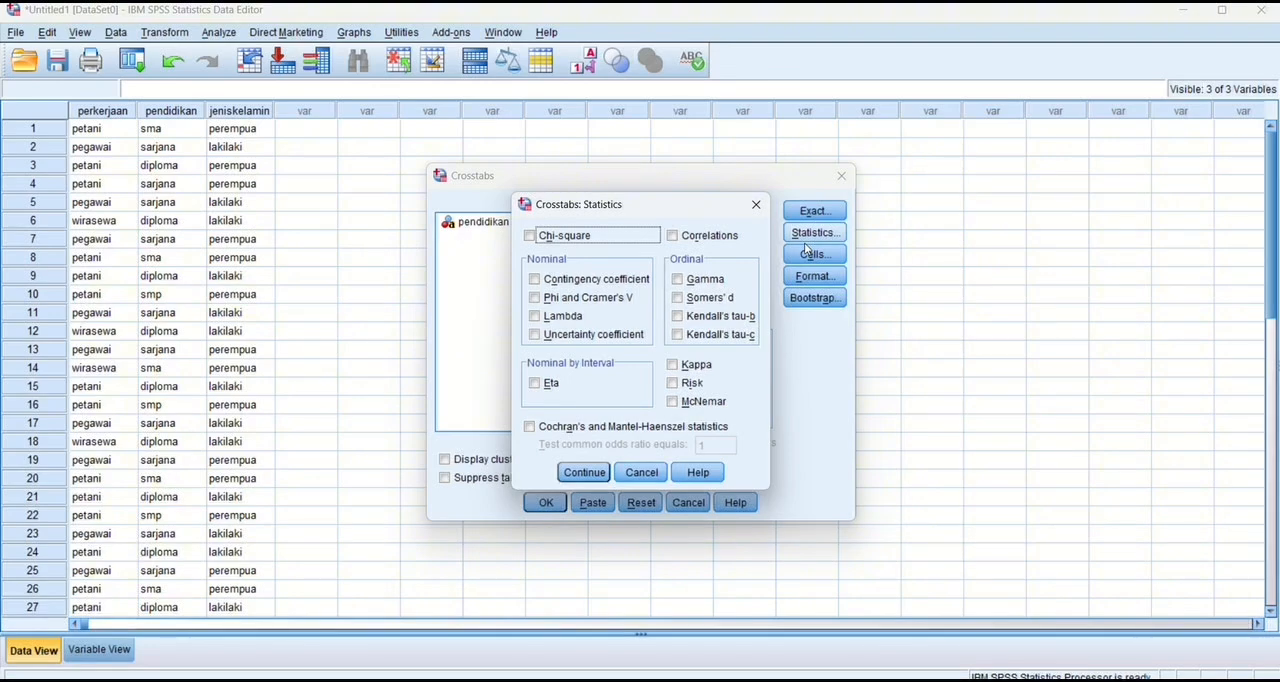
{"action": "left_click", "coordinate": [531, 235]}
{"action": "left_click", "coordinate": [582, 471]}
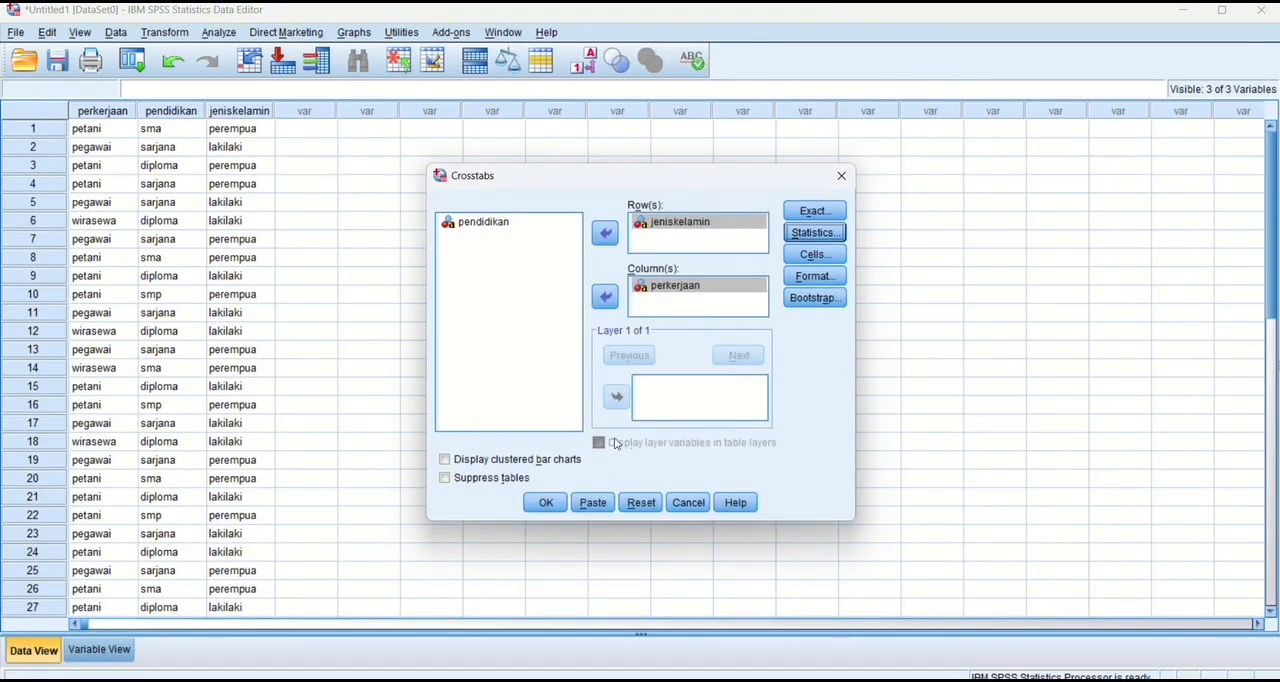
Accept observed counts and ascending row order for the table, and run the jeniskelamin by perkerjaan crosstab.
{"action": "left_click", "coordinate": [813, 252]}
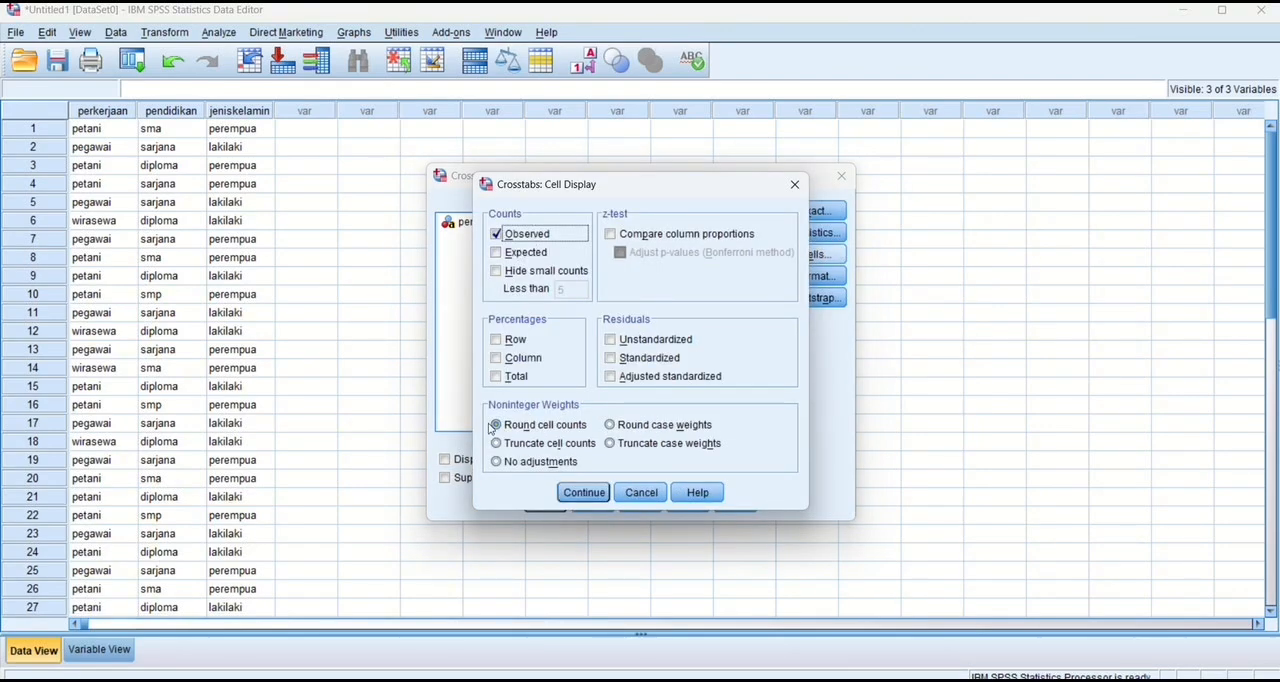
{"action": "left_click", "coordinate": [586, 491]}
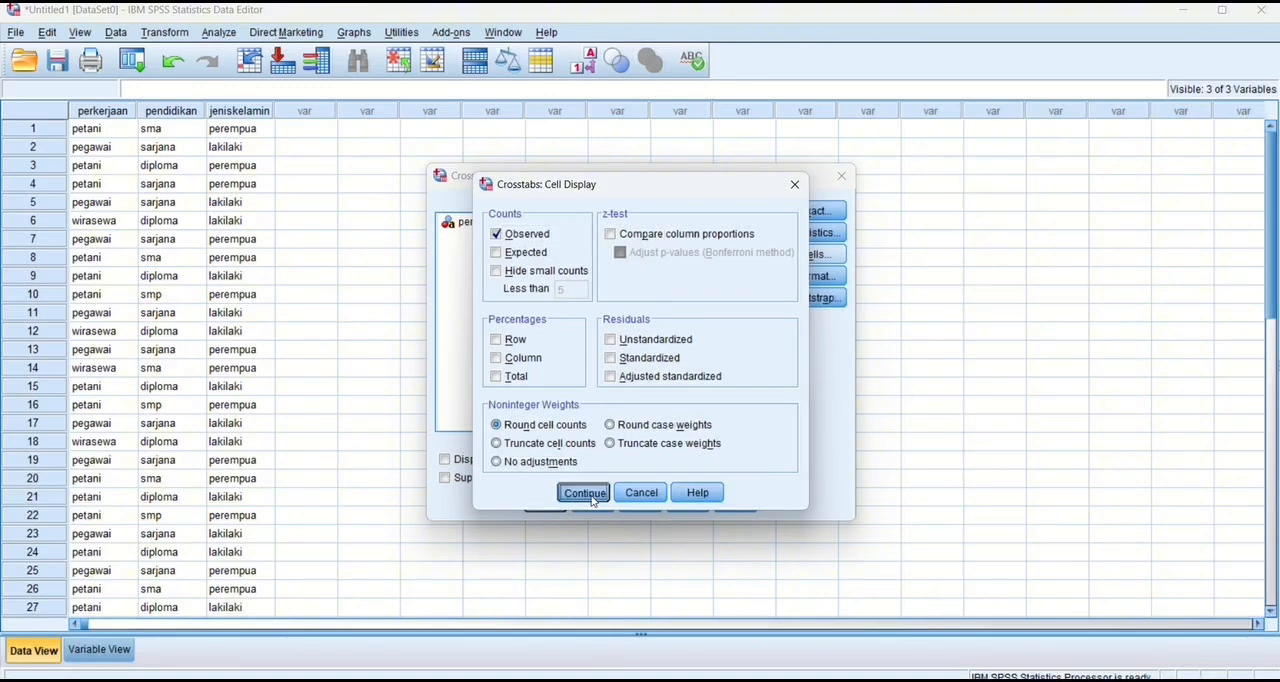
{"action": "left_click", "coordinate": [825, 277]}
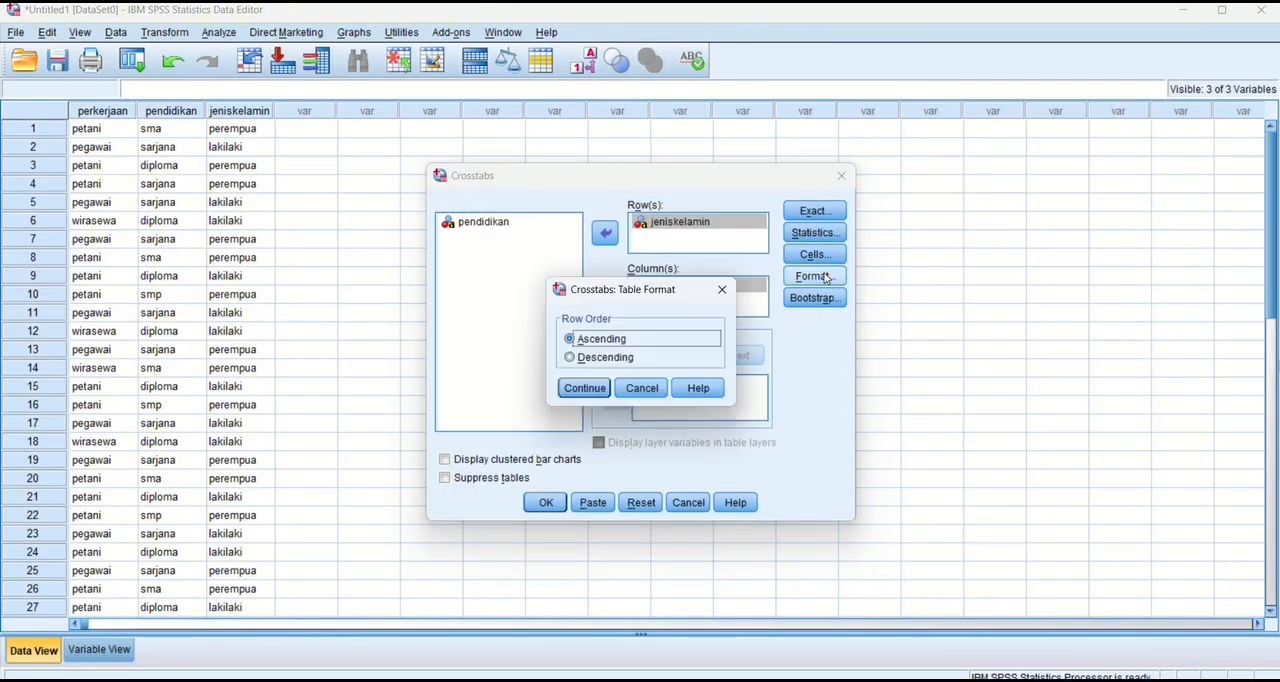
{"action": "left_click", "coordinate": [587, 393]}
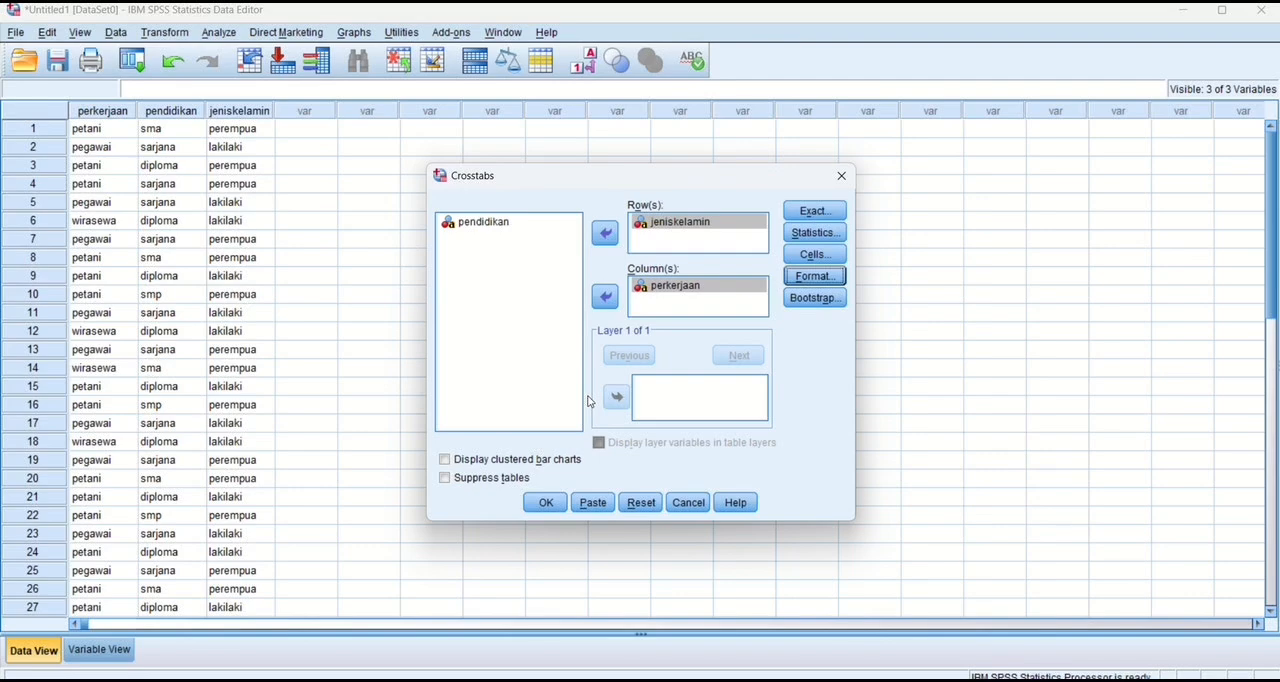
{"action": "left_click", "coordinate": [546, 503]}
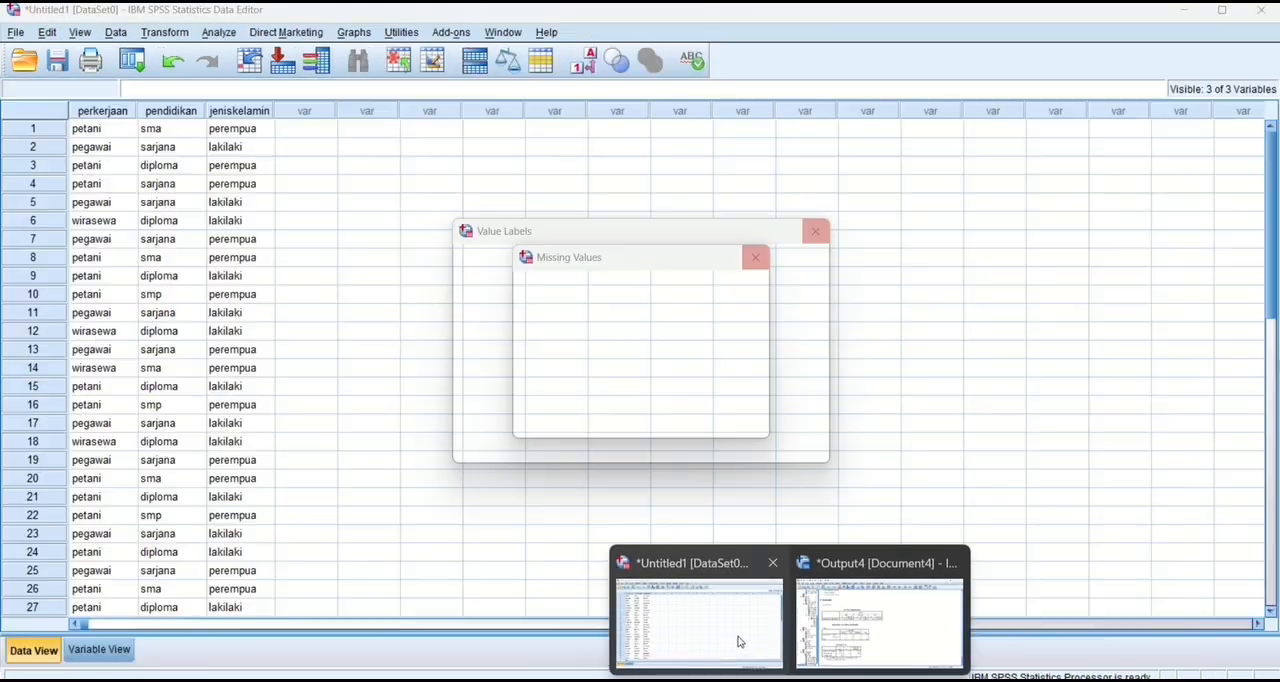
Return to the data set and set up a new crosstab with pendidikan as row, perkerjaan as column and jeniskelamin as layer.
{"action": "left_click", "coordinate": [738, 641]}
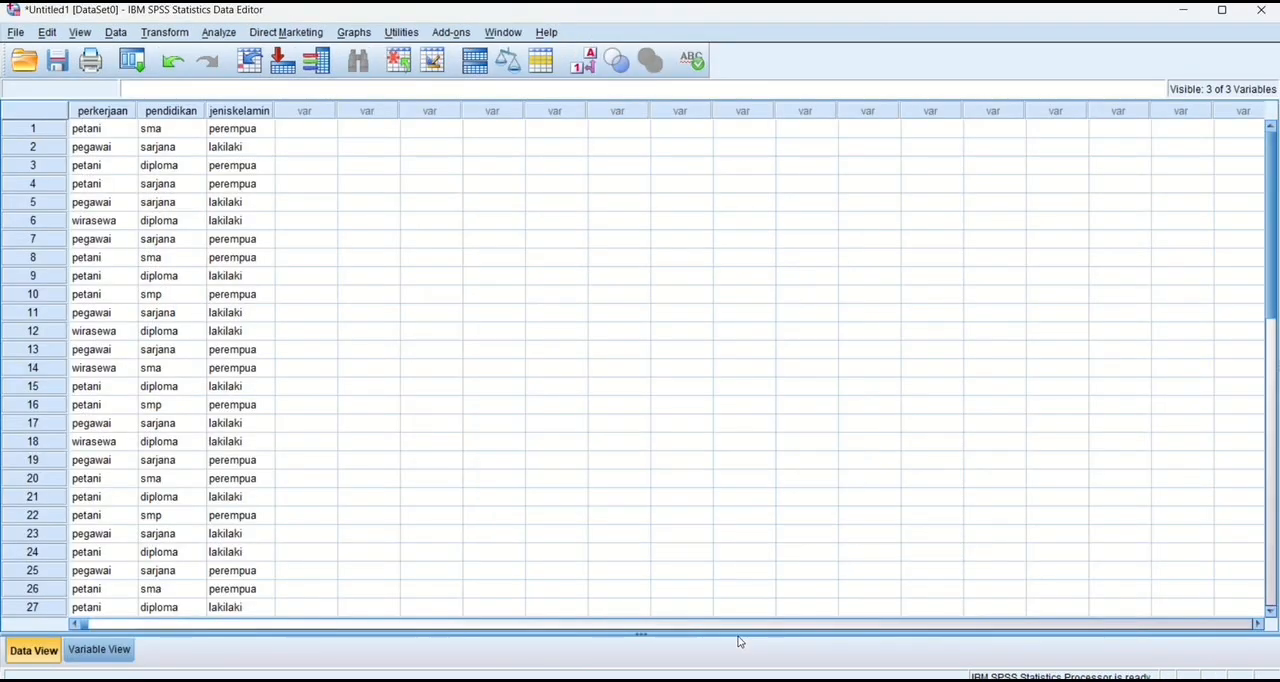
{"action": "left_click", "coordinate": [220, 32]}
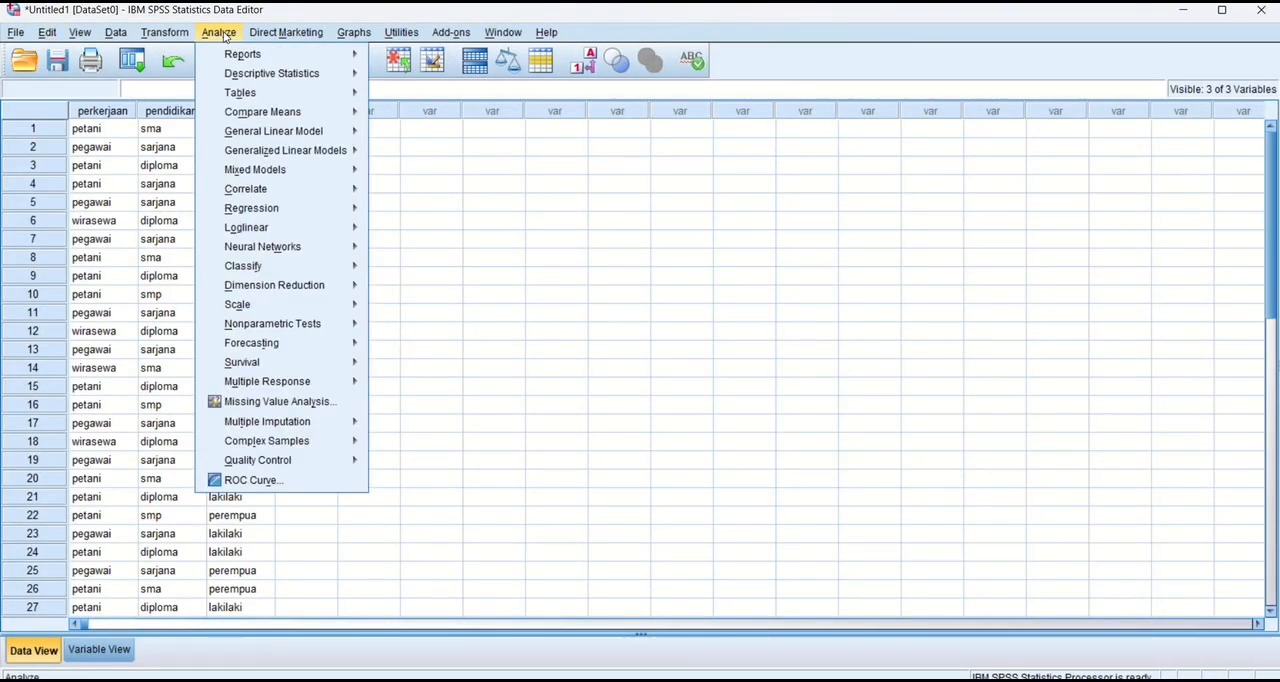
{"action": "mouse_move", "coordinate": [350, 74]}
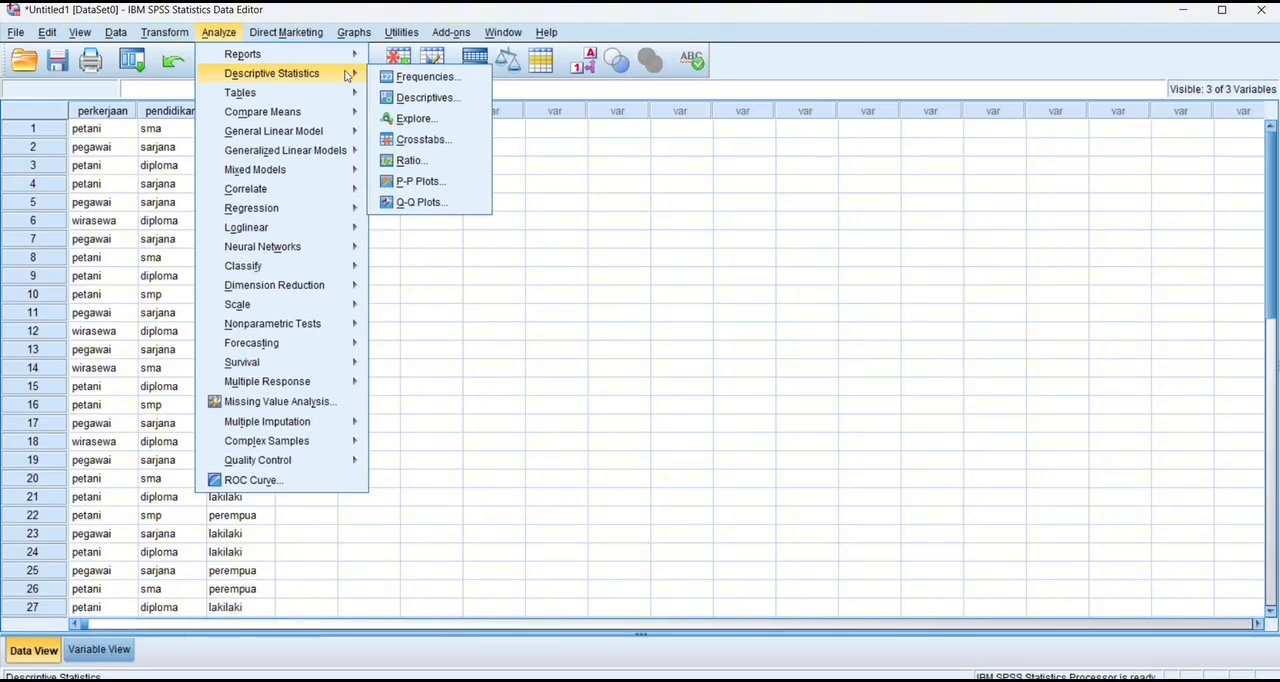
{"action": "left_click", "coordinate": [414, 140]}
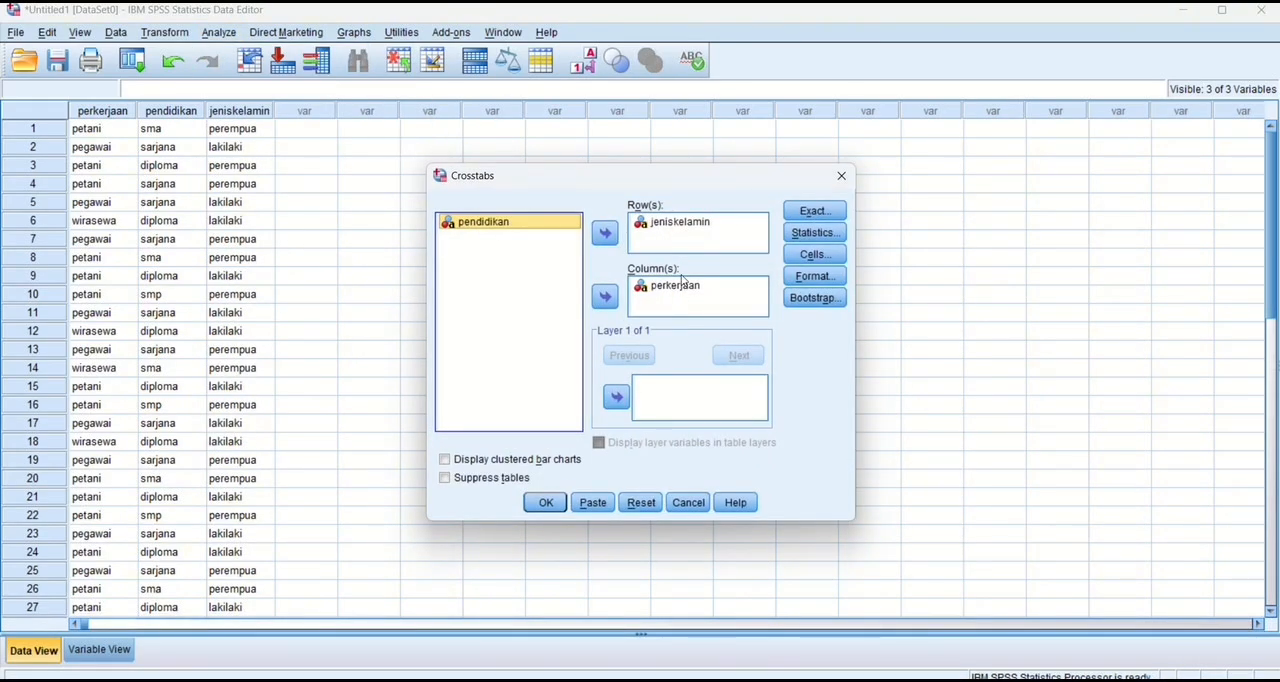
{"action": "left_click", "coordinate": [697, 223]}
{"action": "left_click", "coordinate": [605, 233]}
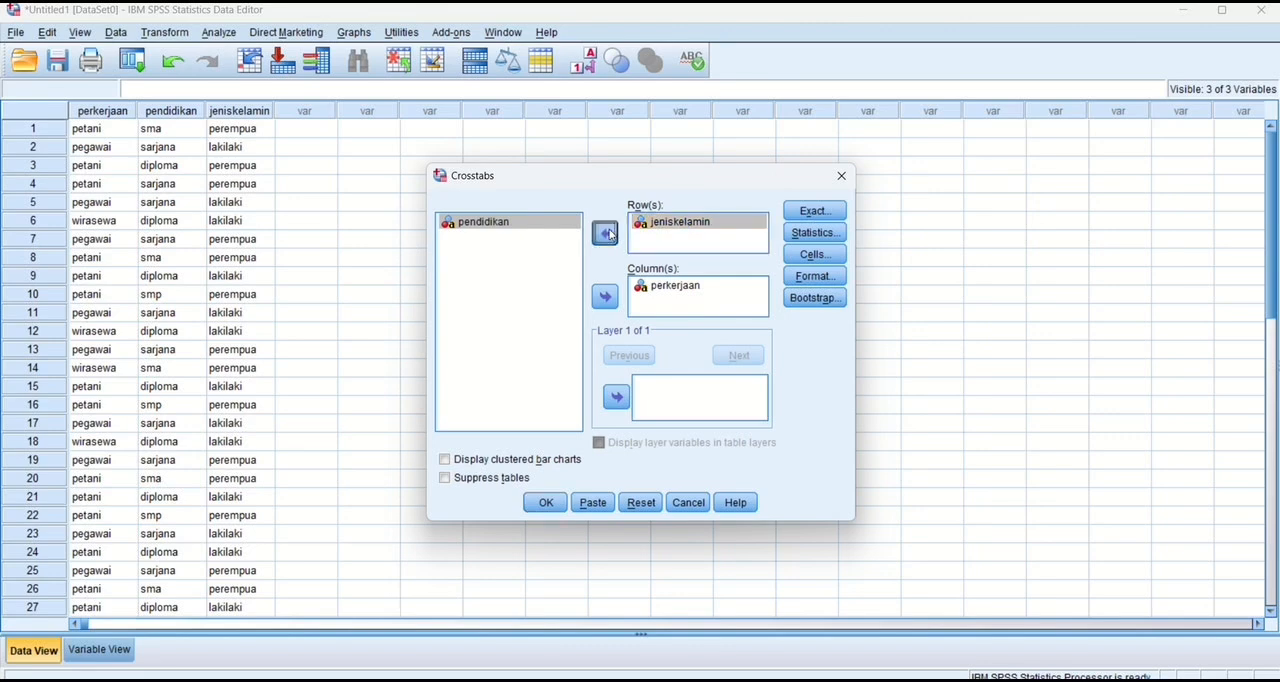
{"action": "left_click", "coordinate": [566, 222]}
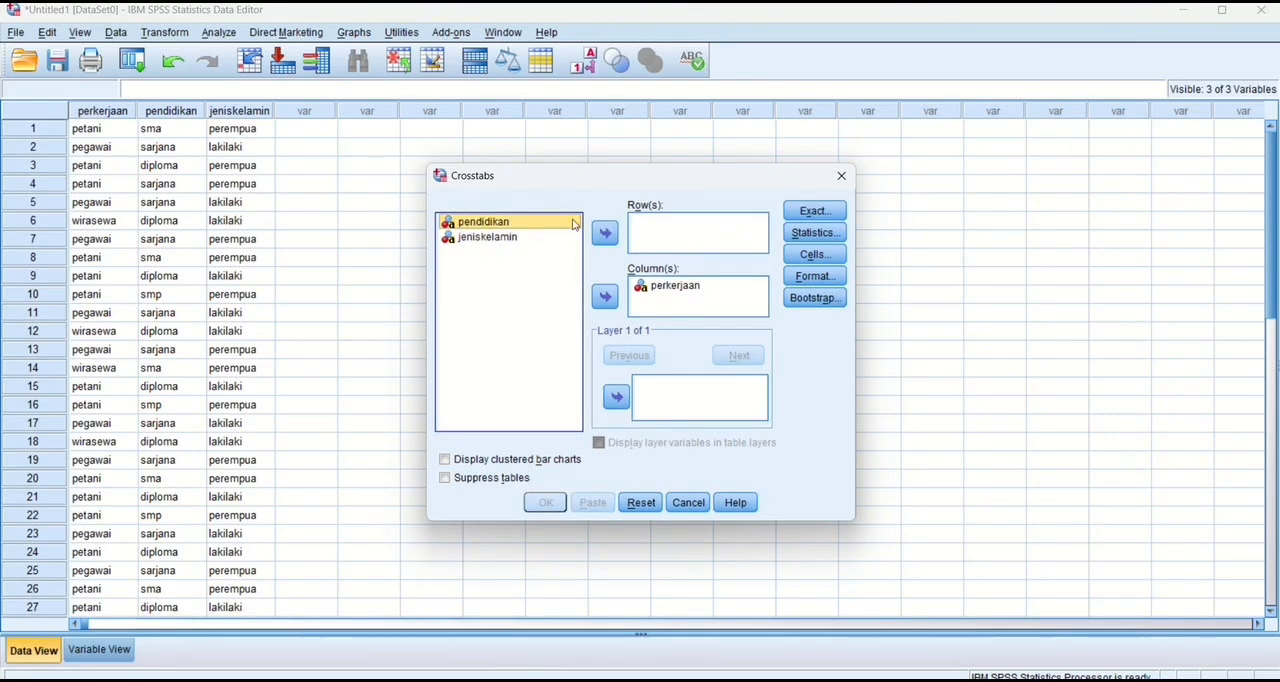
{"action": "left_click", "coordinate": [606, 234]}
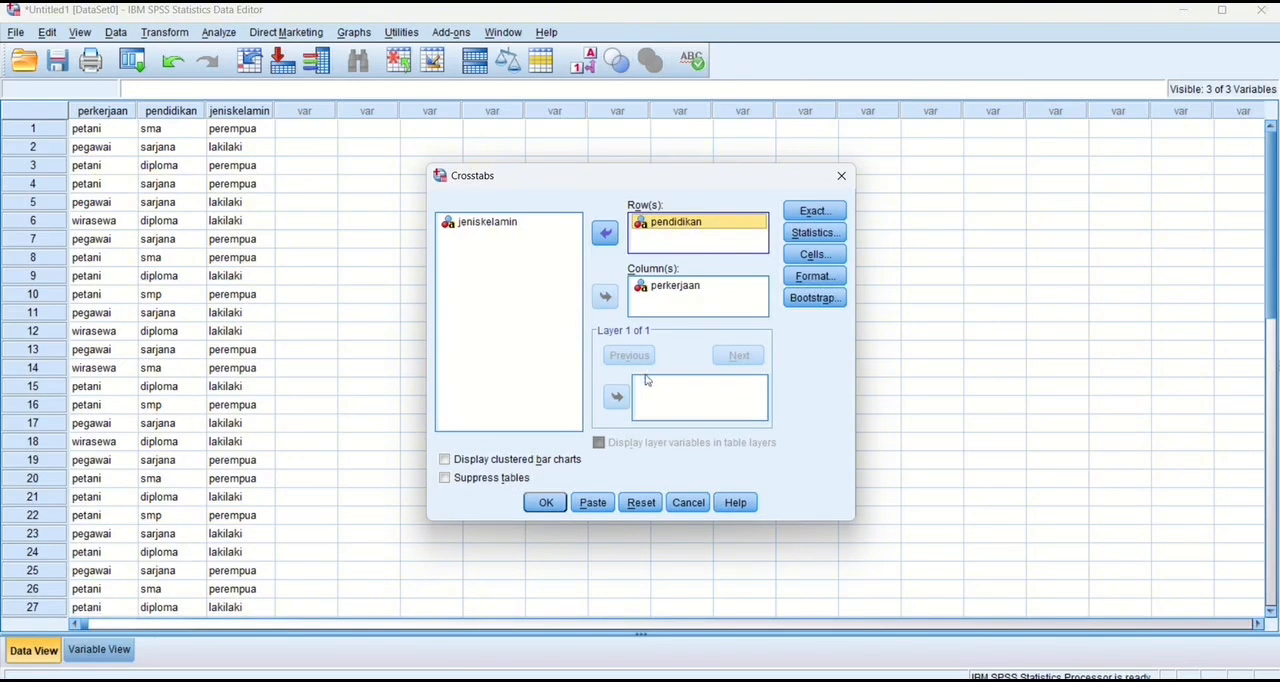
{"action": "left_click", "coordinate": [538, 225]}
{"action": "left_click", "coordinate": [615, 398]}
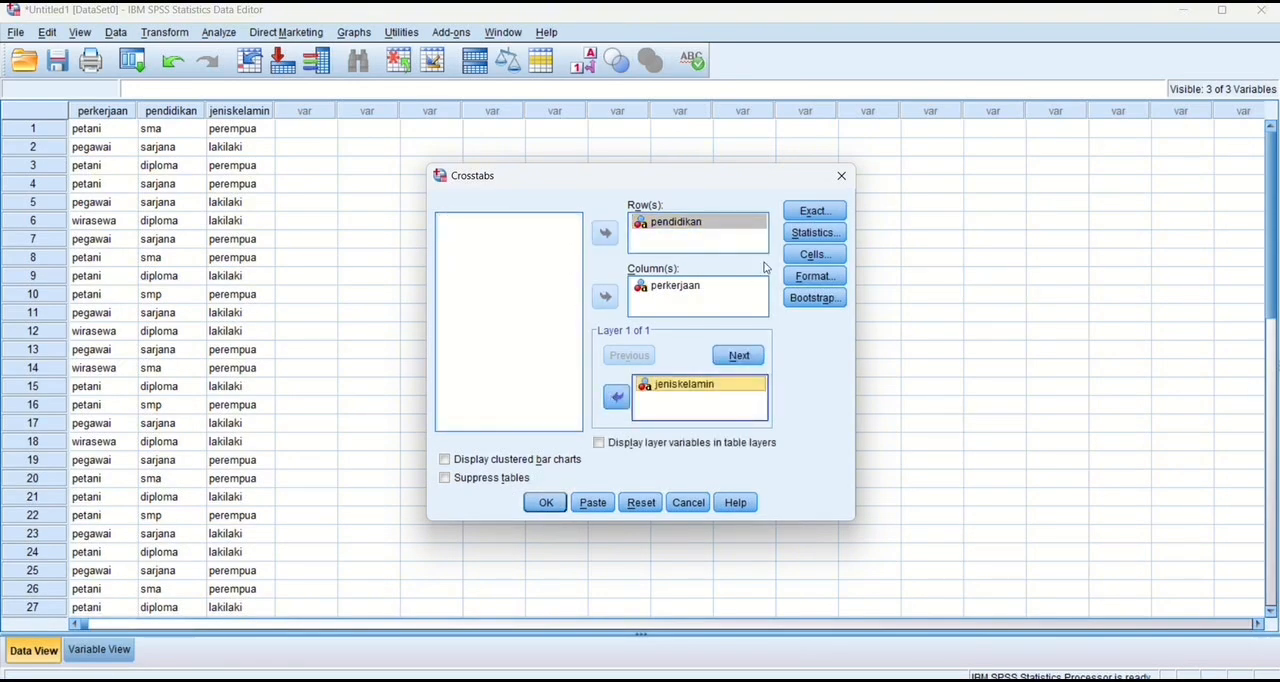
Keep Asymptotic only as the exact test method and Chi-square as the statistic for the layered crosstab.
{"action": "left_click", "coordinate": [816, 213]}
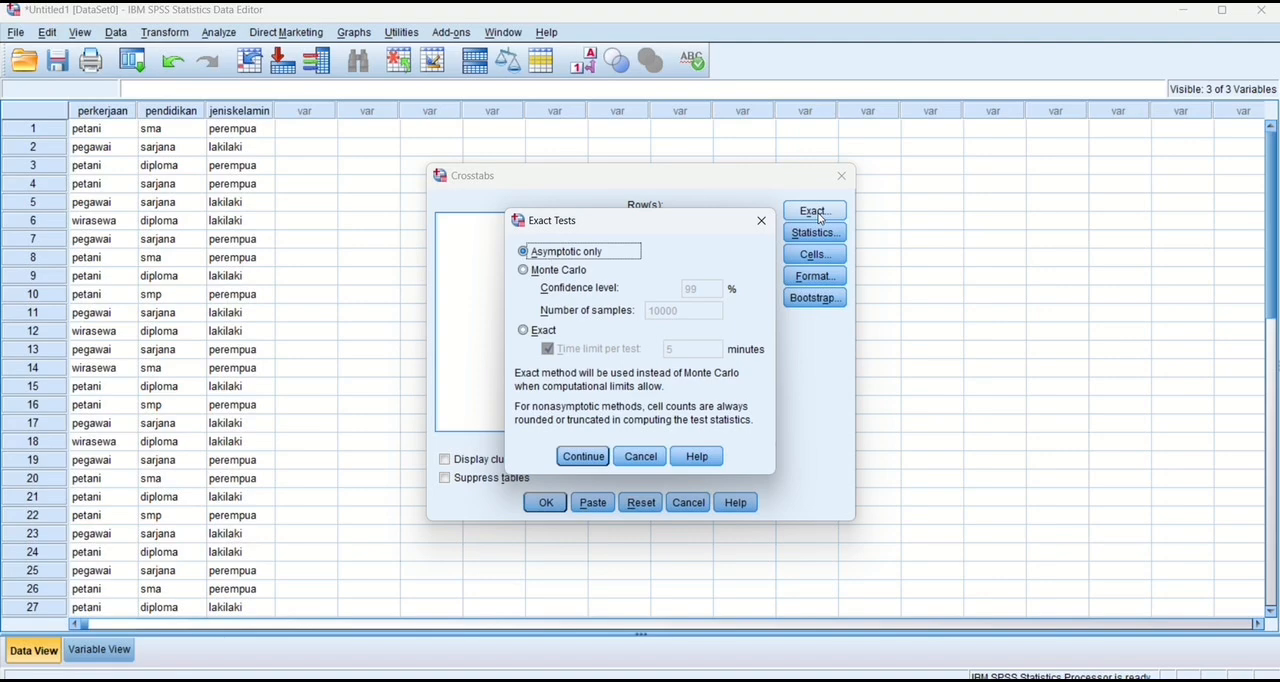
{"action": "left_click", "coordinate": [583, 457]}
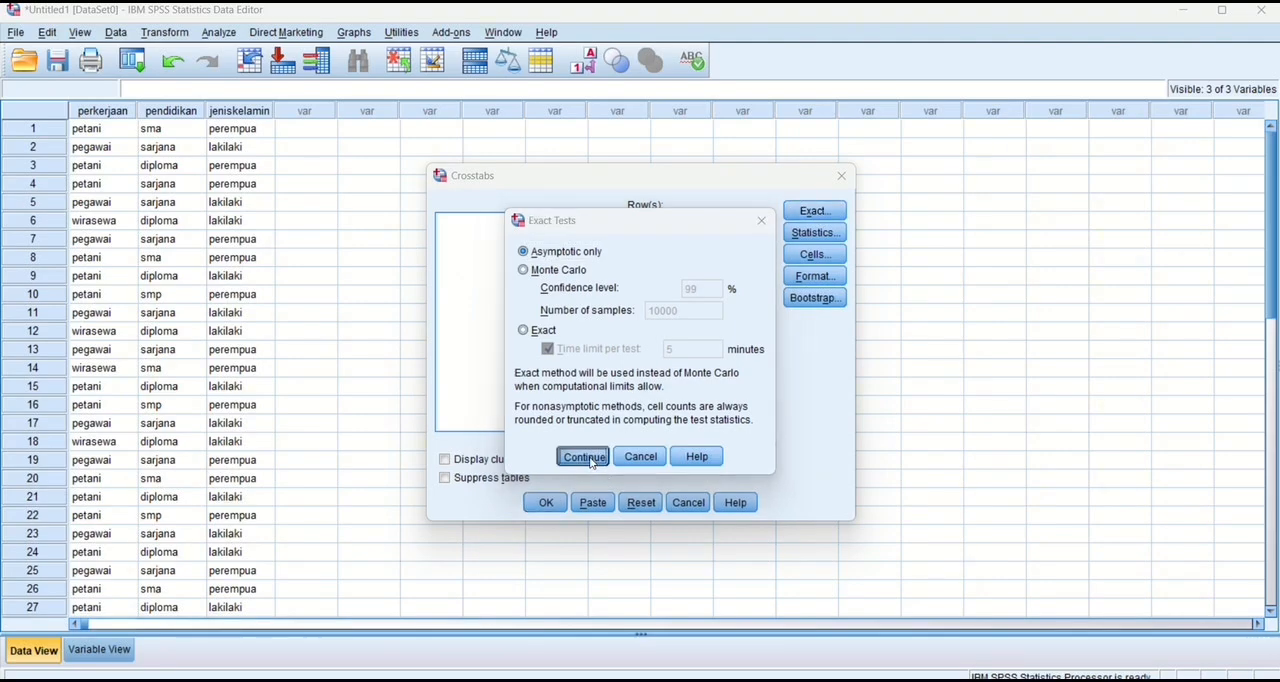
{"action": "left_click", "coordinate": [816, 234]}
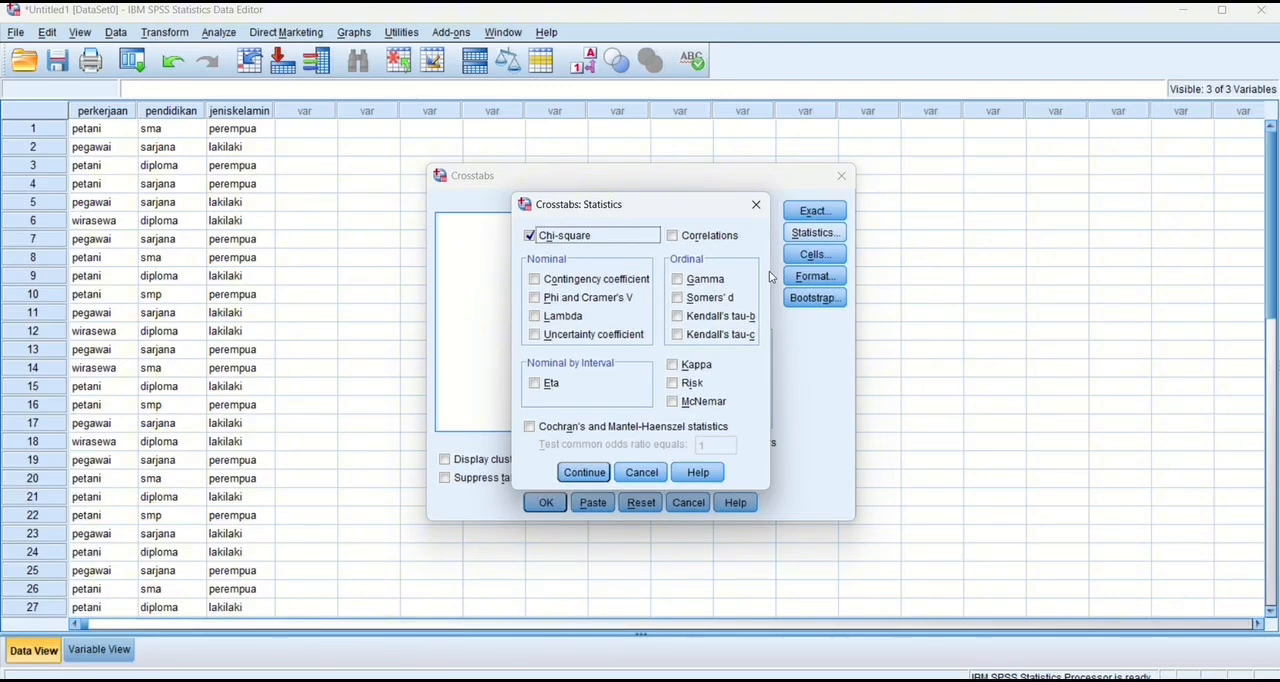
{"action": "key", "text": "Return"}
Add expected counts, row percentages, standardized and adjusted standardized residuals to the cells, and run the layered crosstab.
{"action": "left_click", "coordinate": [815, 254]}
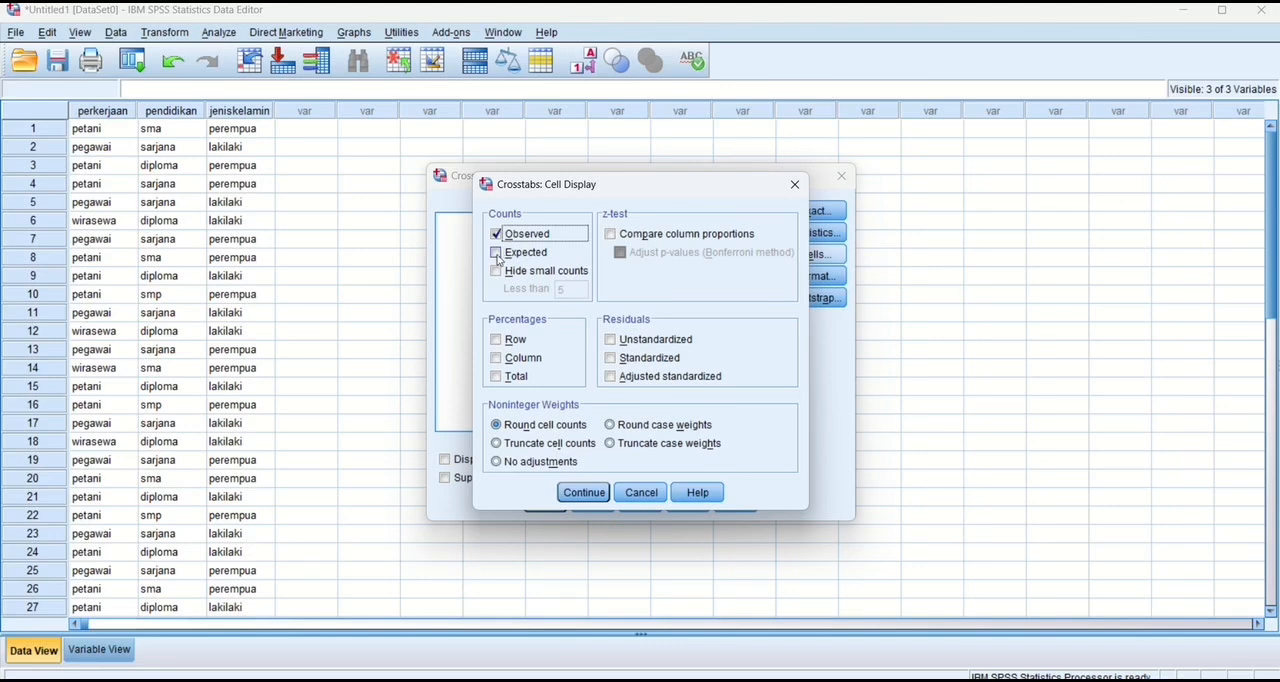
{"action": "left_click", "coordinate": [496, 252]}
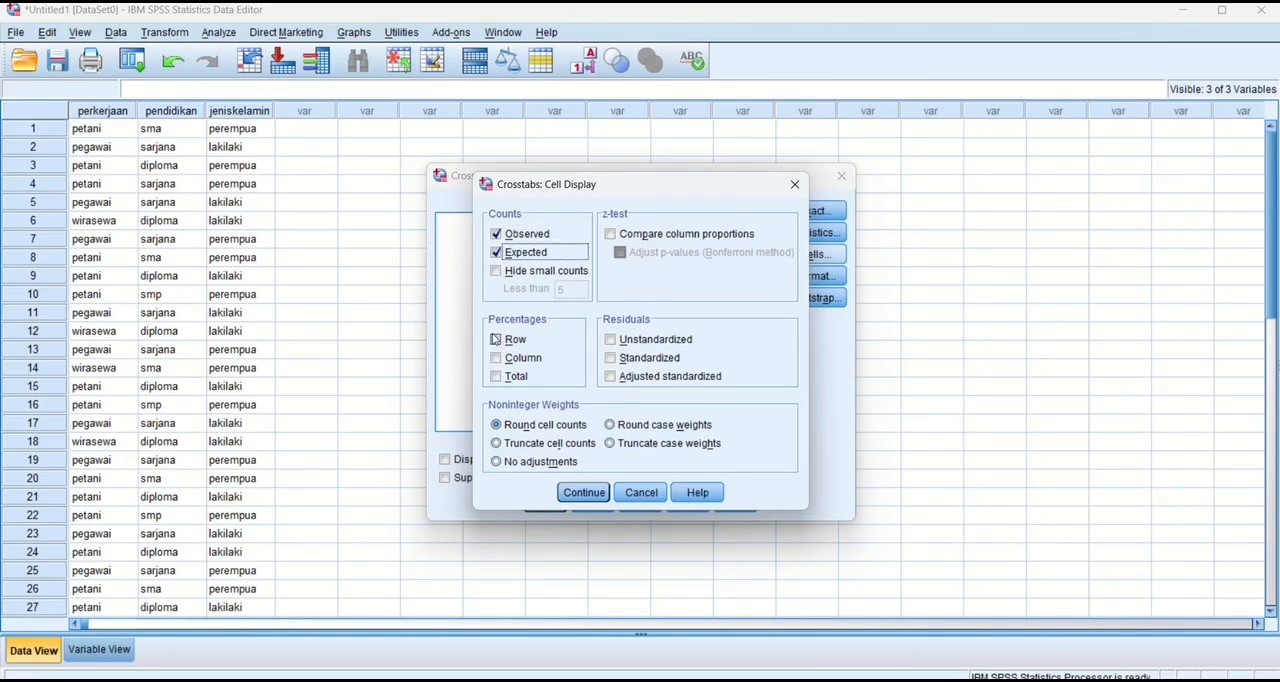
{"action": "left_click", "coordinate": [495, 339]}
{"action": "left_click", "coordinate": [610, 357]}
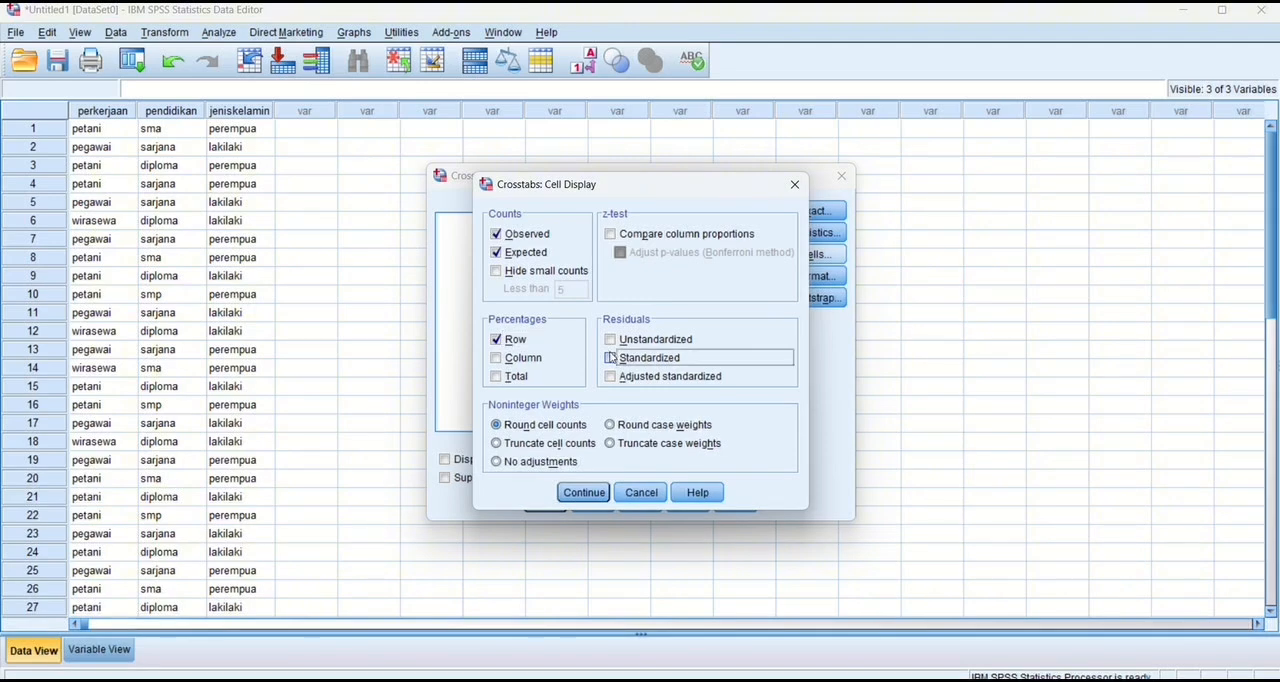
{"action": "left_click", "coordinate": [612, 340]}
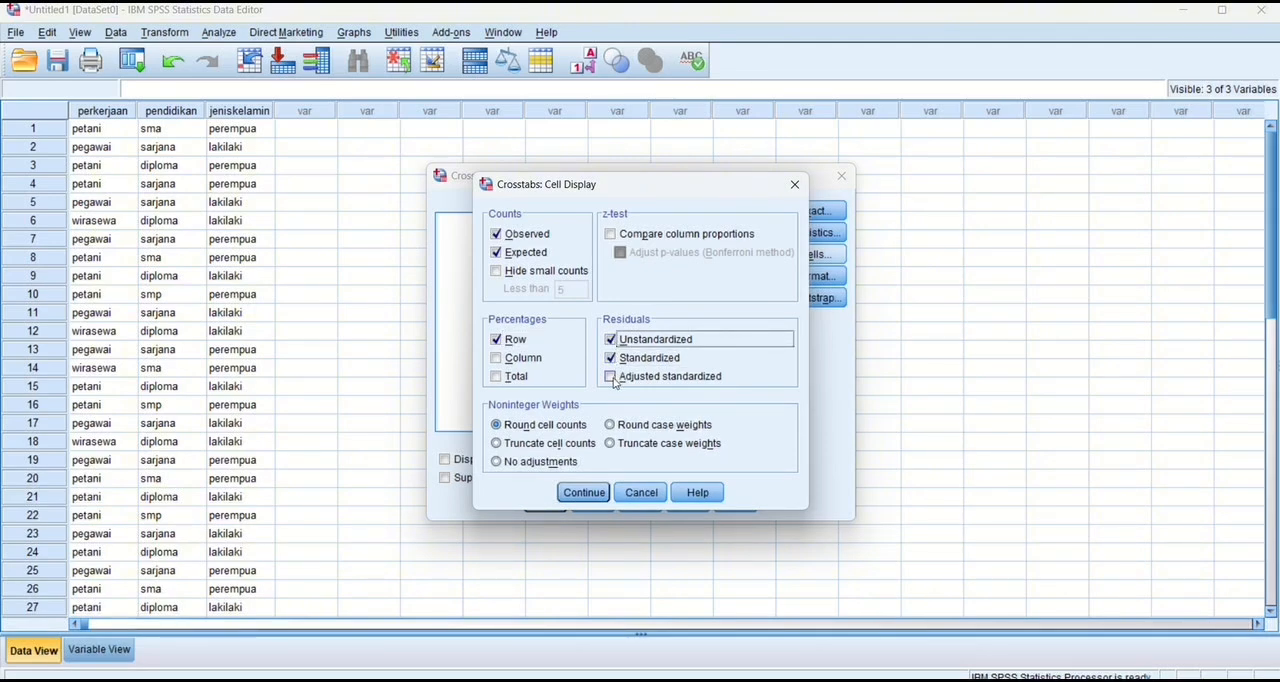
{"action": "left_click", "coordinate": [611, 377]}
{"action": "left_click", "coordinate": [611, 340]}
{"action": "key", "text": "Return"}
{"action": "left_click", "coordinate": [545, 502]}
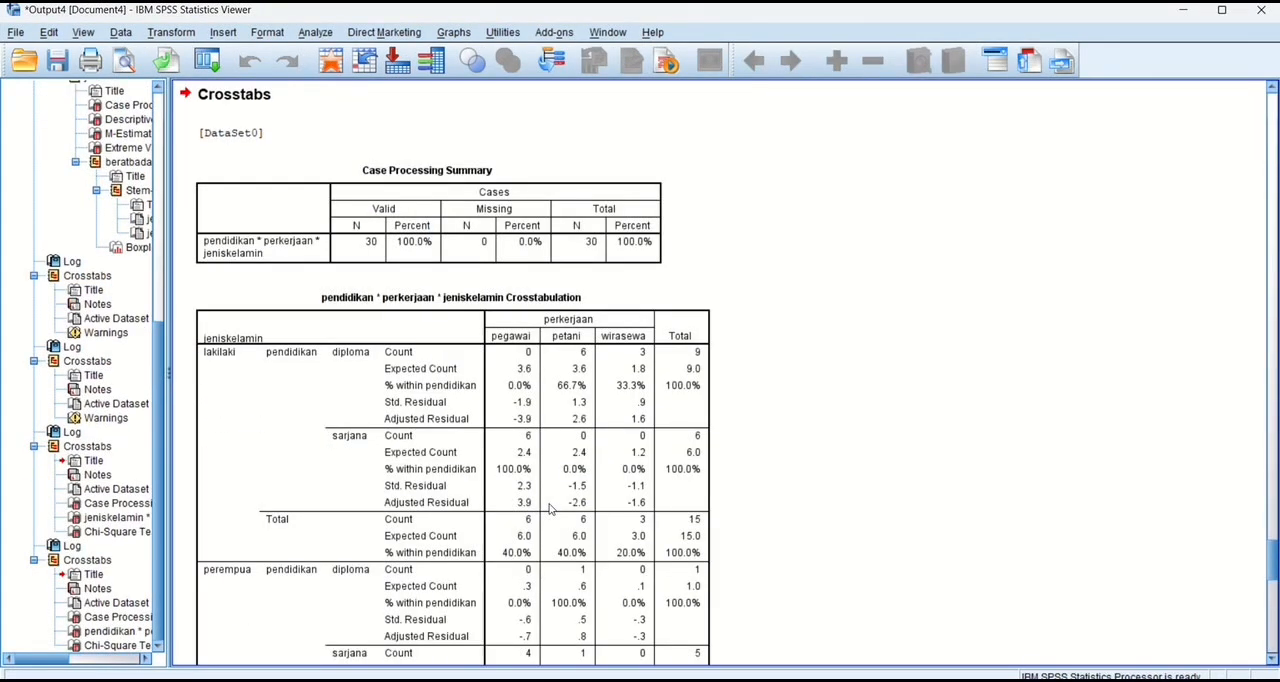
{"action": "scroll", "coordinate": [549, 509], "scroll_direction": "down", "scroll_amount": 5}
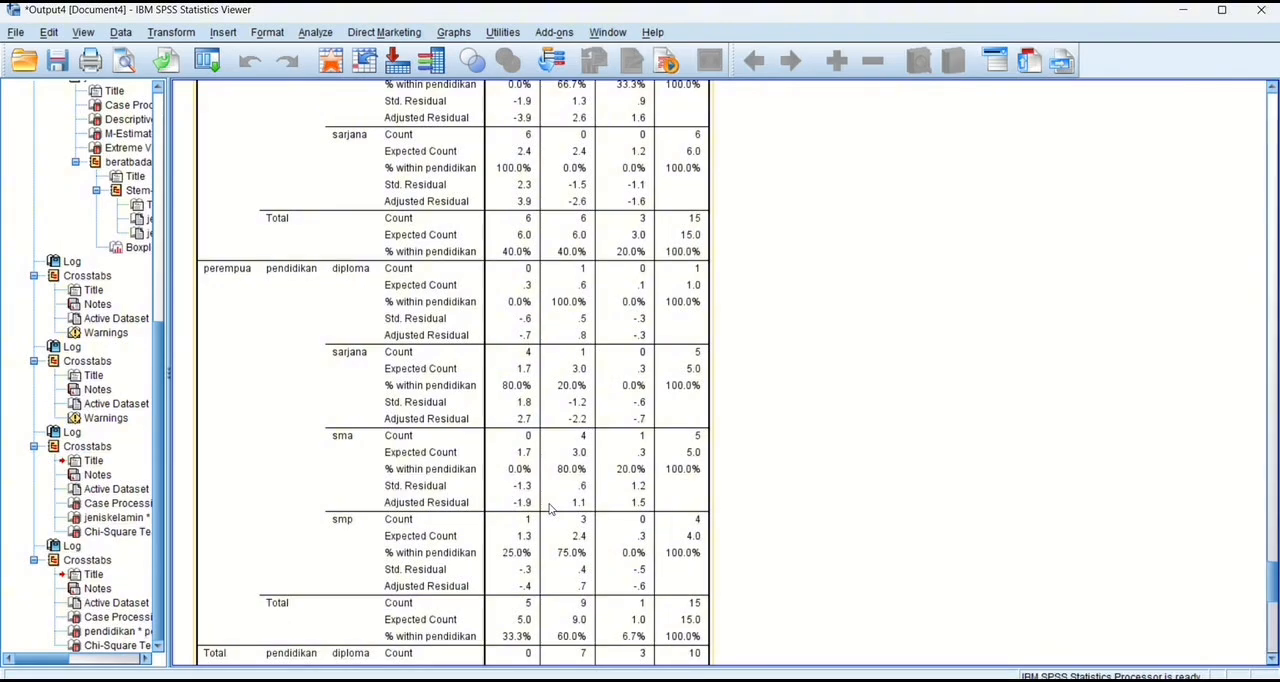
Examine the pendidikan by perkerjaan crosstabulation layered by jeniskelamin and its Chi-Square Tests table in the output.
{"action": "scroll", "coordinate": [549, 509], "scroll_direction": "down", "scroll_amount": 6}
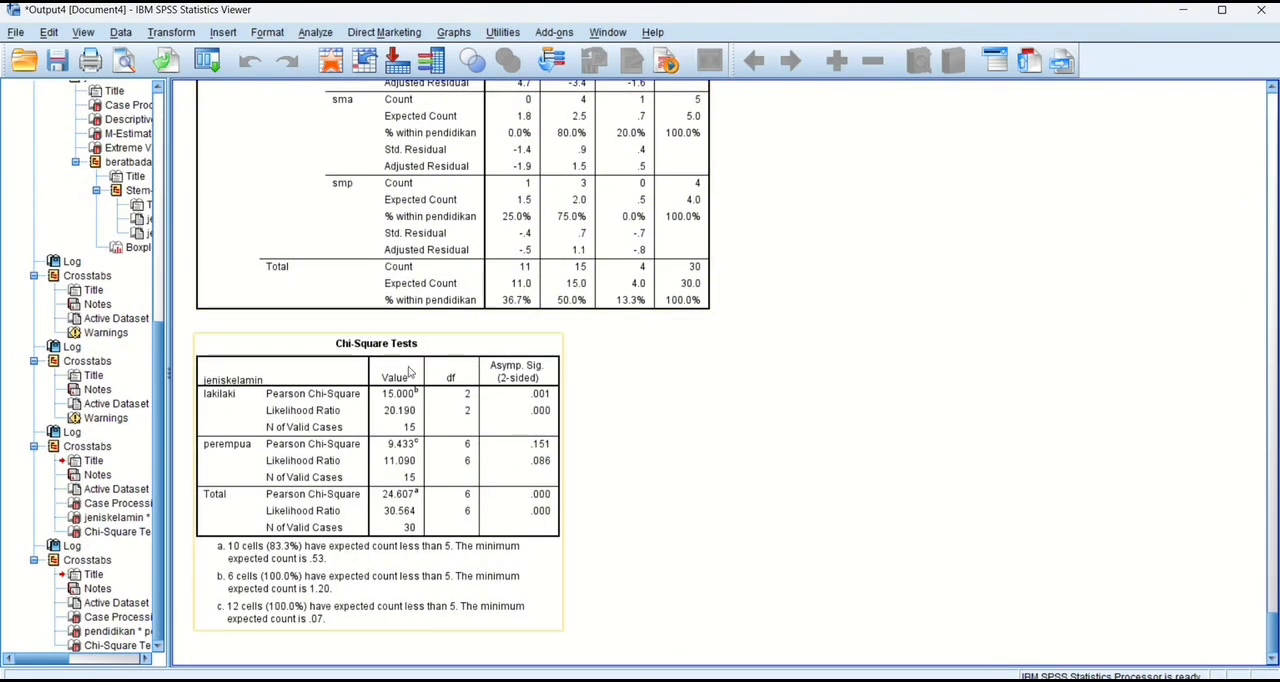
{"action": "scroll", "coordinate": [406, 366], "scroll_direction": "up", "scroll_amount": 12}
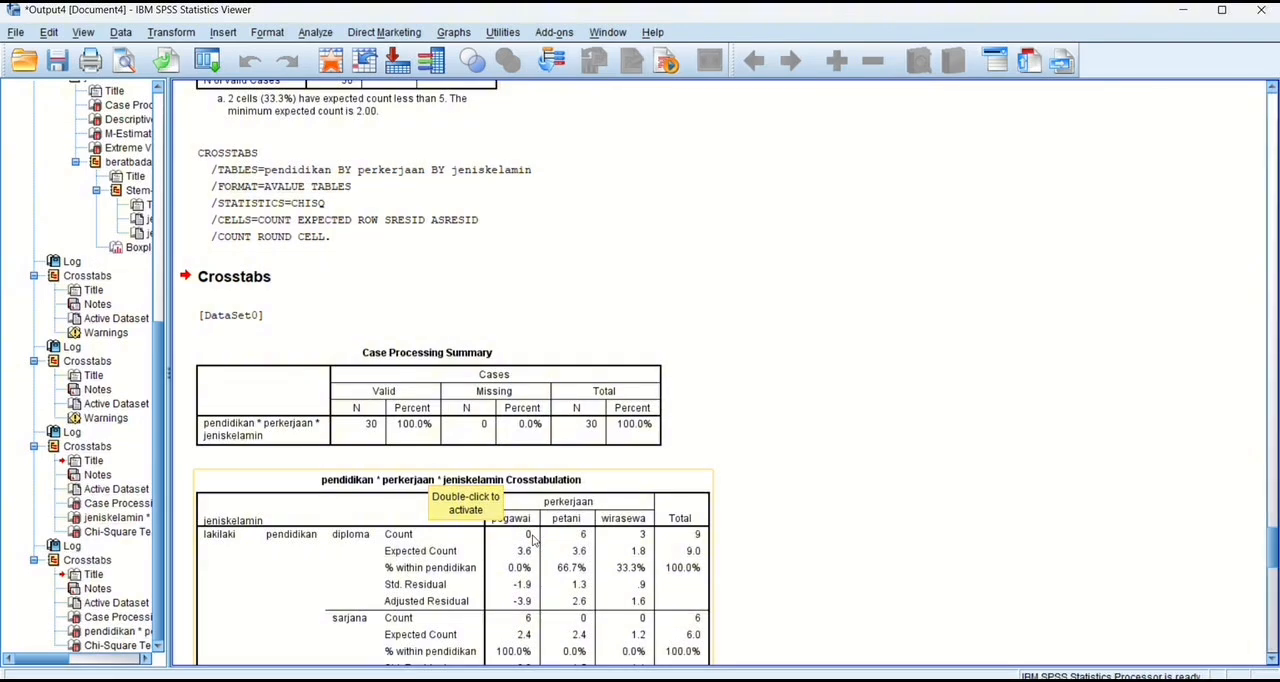
{"action": "scroll", "coordinate": [592, 592], "scroll_direction": "down", "scroll_amount": 1}
{"action": "scroll", "coordinate": [592, 592], "scroll_direction": "down", "scroll_amount": 3}
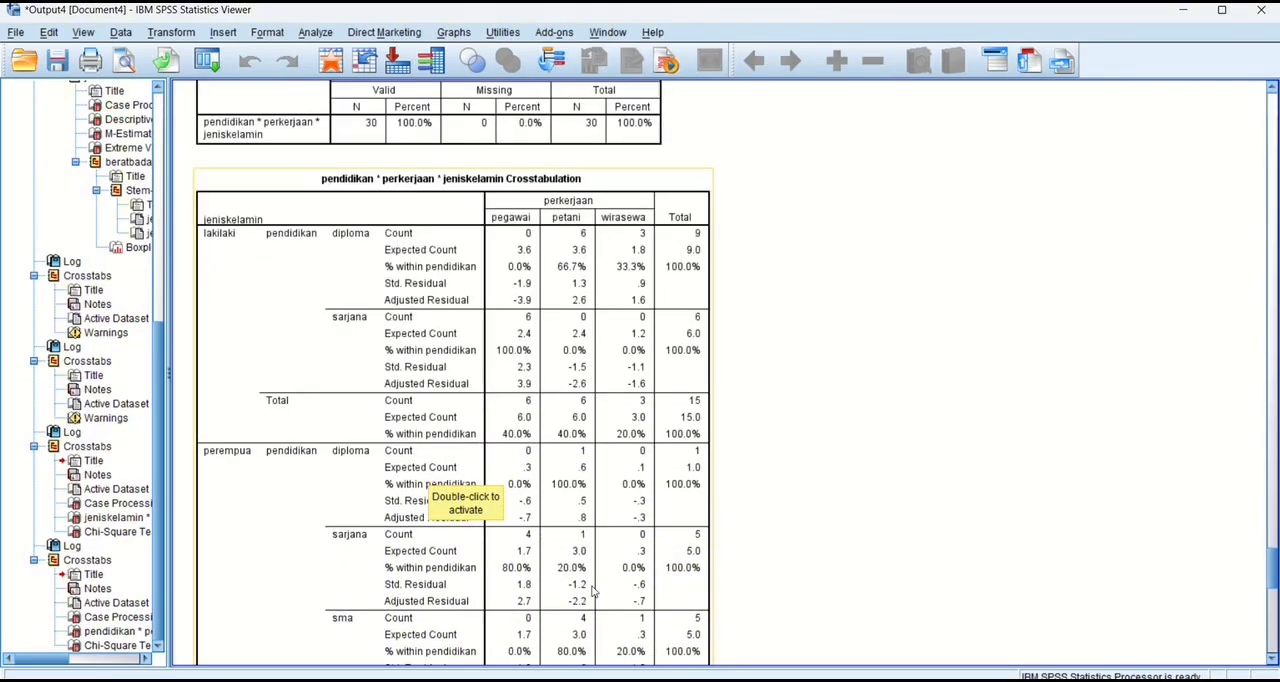
{"action": "scroll", "coordinate": [592, 592], "scroll_direction": "down", "scroll_amount": 9}
{"action": "scroll", "coordinate": [592, 592], "scroll_direction": "down", "scroll_amount": 2}
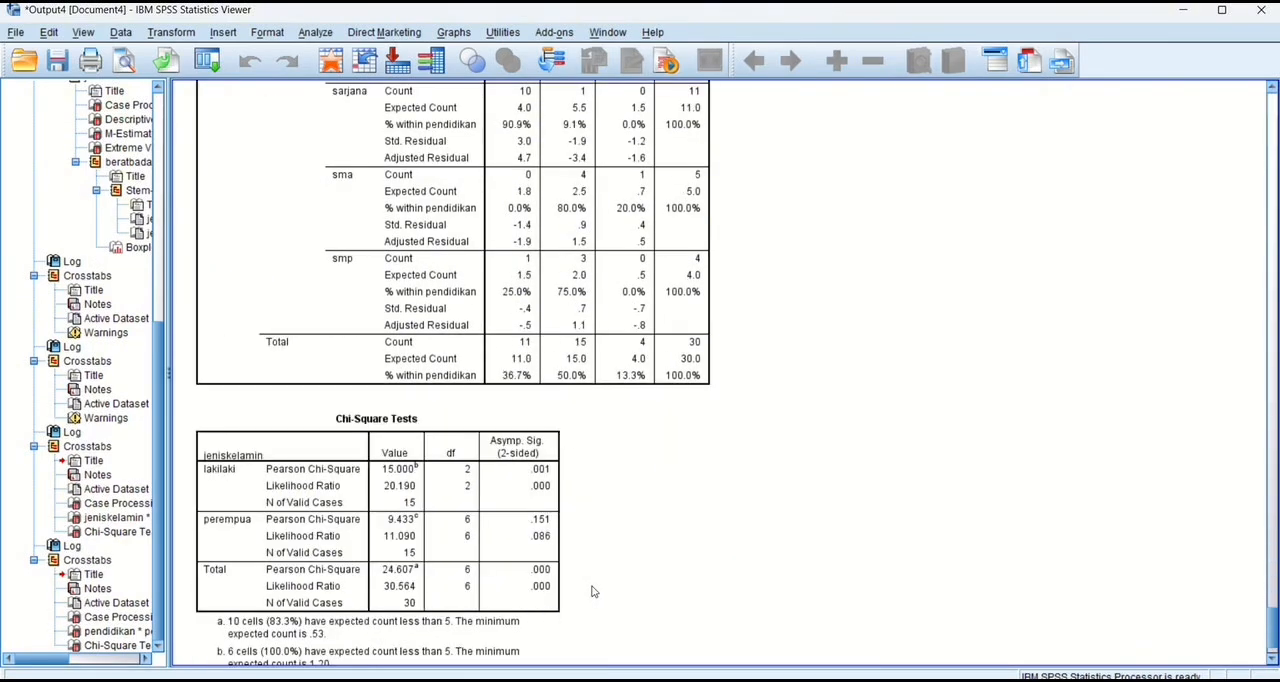
{"action": "scroll", "coordinate": [592, 592], "scroll_direction": "down", "scroll_amount": 1}
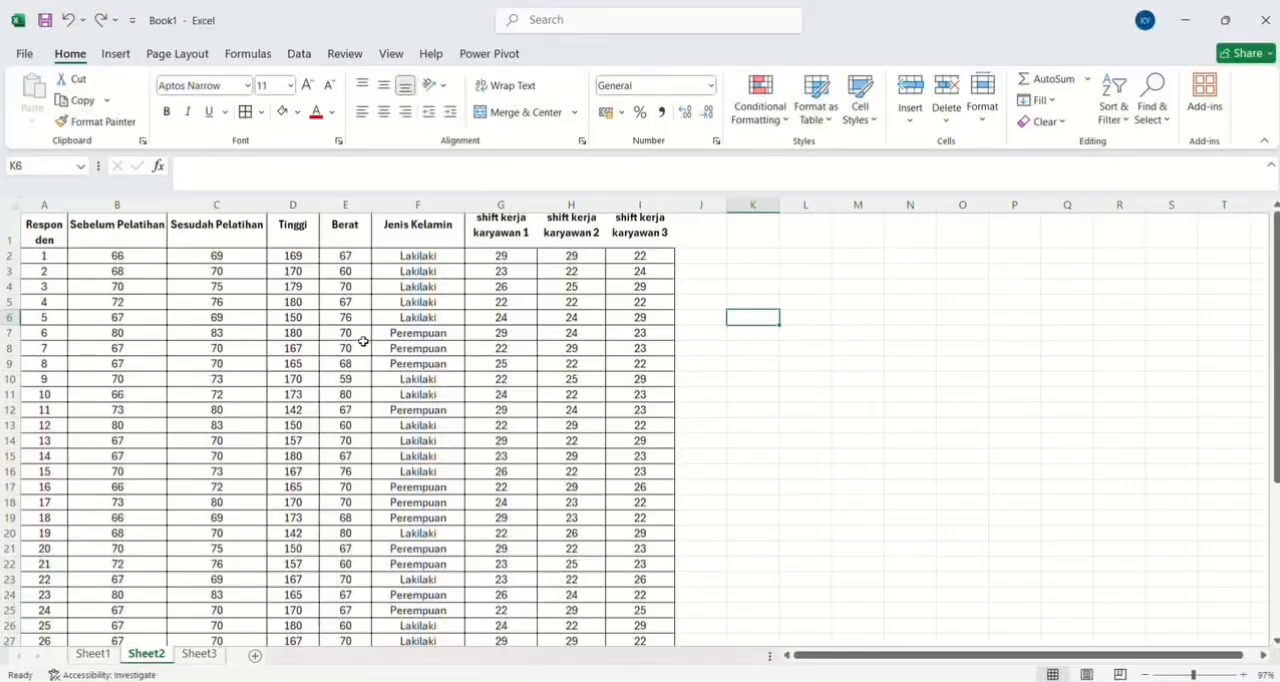
Consult the before and after training columns on Sheet2 in Excel, and define the variables sebelum and sesudah in SPSS.
{"action": "scroll", "coordinate": [363, 342], "scroll_direction": "down", "scroll_amount": 1}
{"action": "scroll", "coordinate": [363, 342], "scroll_direction": "down", "scroll_amount": 4}
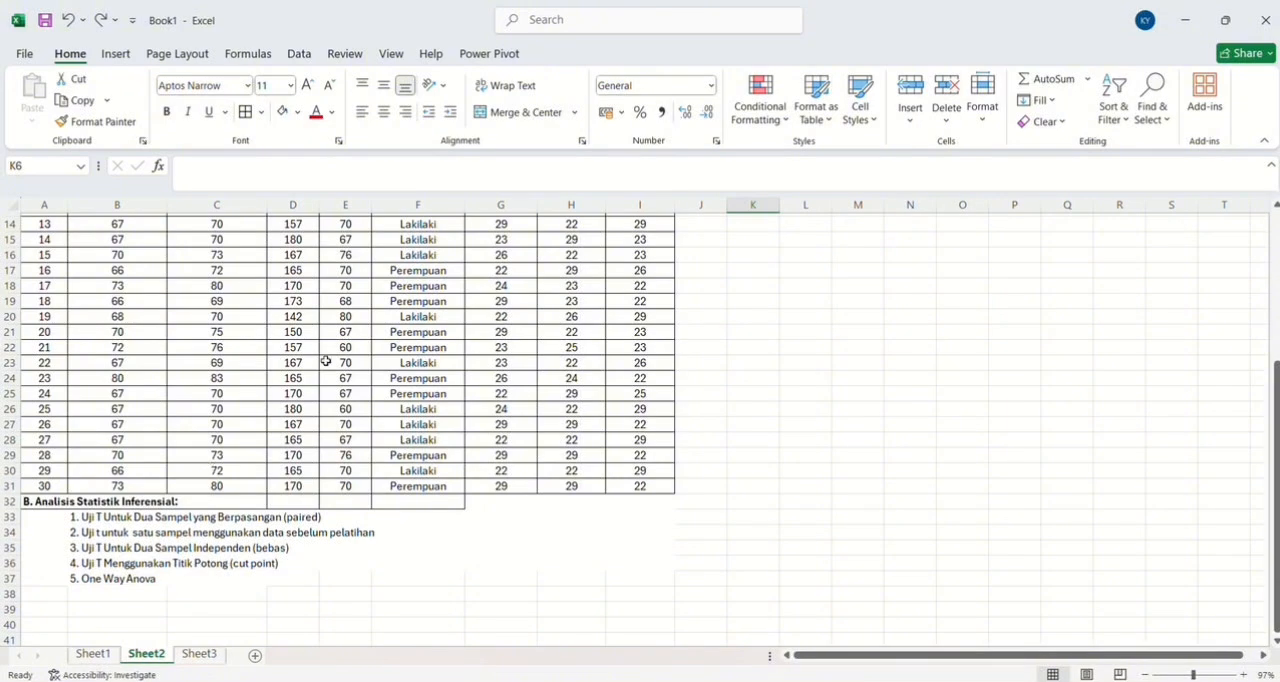
{"action": "scroll", "coordinate": [337, 349], "scroll_direction": "up", "scroll_amount": 1}
{"action": "scroll", "coordinate": [337, 349], "scroll_direction": "up", "scroll_amount": 4}
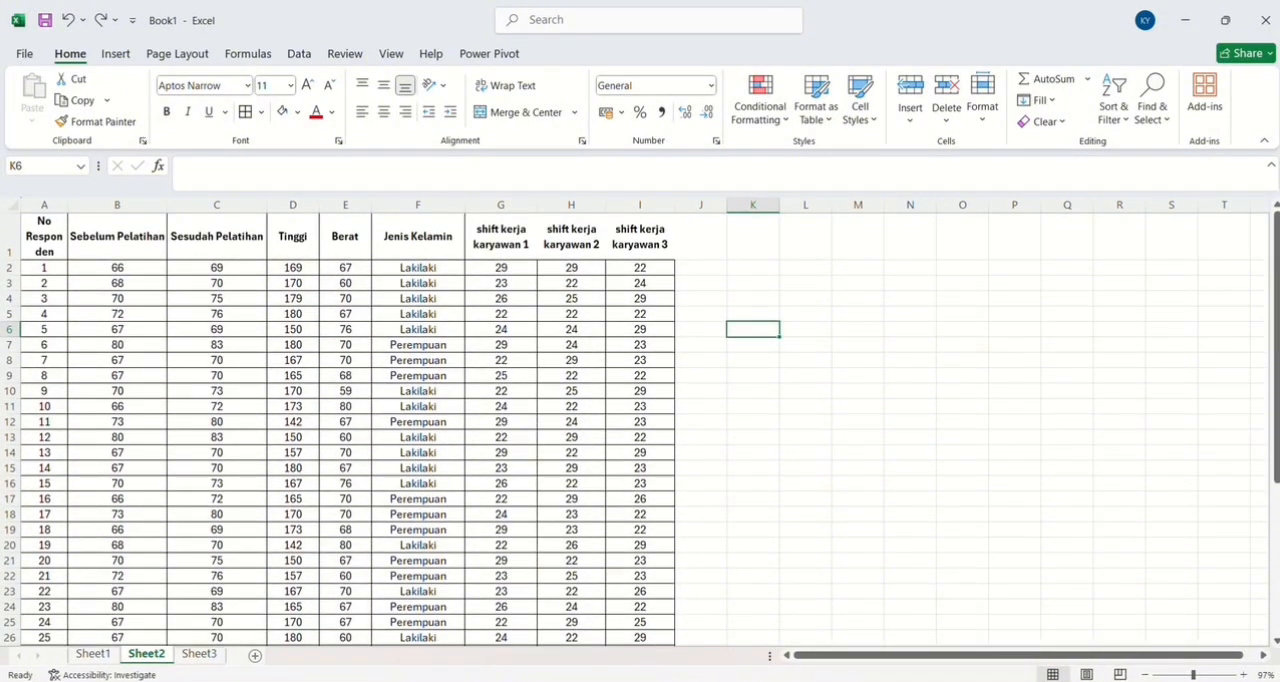
{"action": "left_click", "coordinate": [786, 655]}
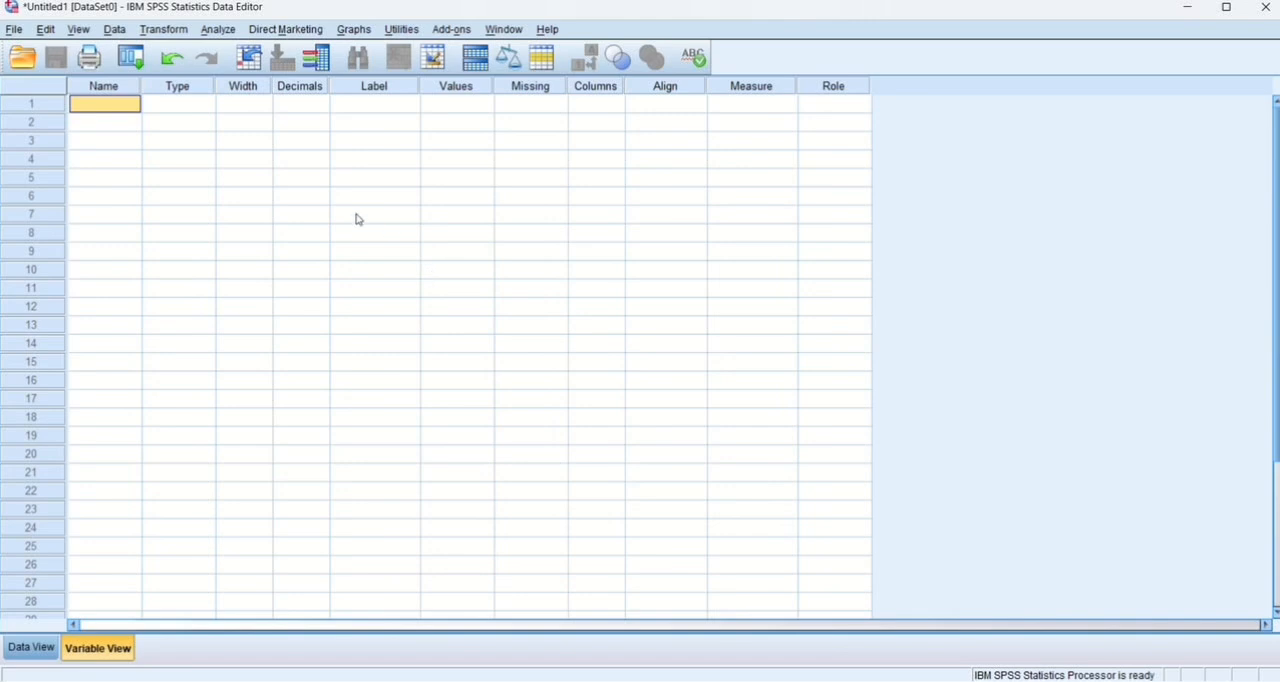
{"action": "type", "text": "seb"}
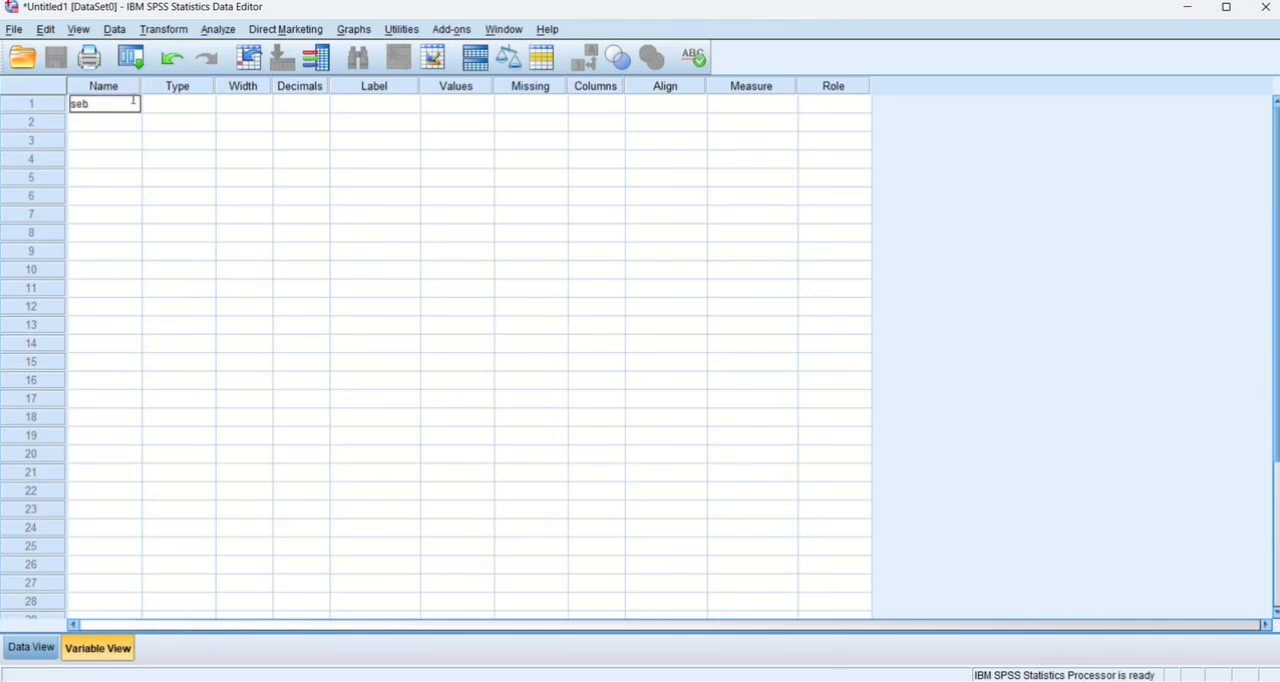
{"action": "type", "text": "elum"}
{"action": "key", "text": "Return"}
{"action": "type", "text": "sesudah"}
{"action": "key", "text": "Return"}
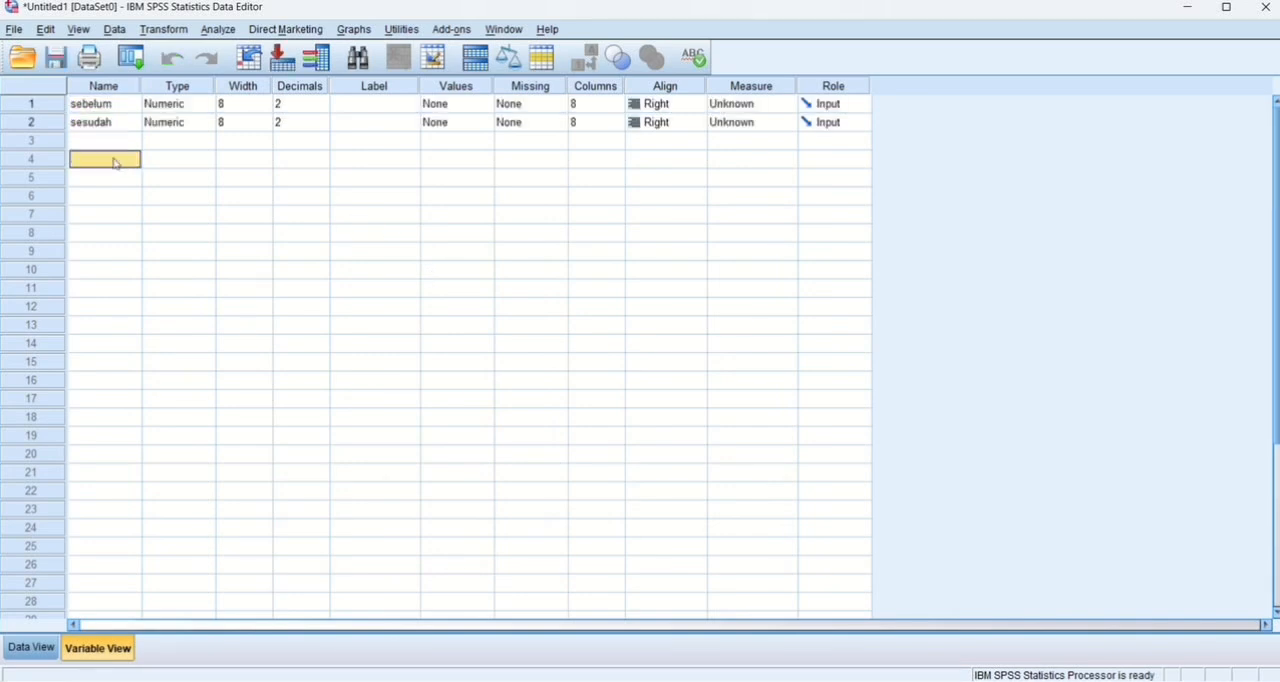
Set the decimals of sebelum and sesudah to 0 and display the empty data grid.
{"action": "key", "text": "shift+Tab"}
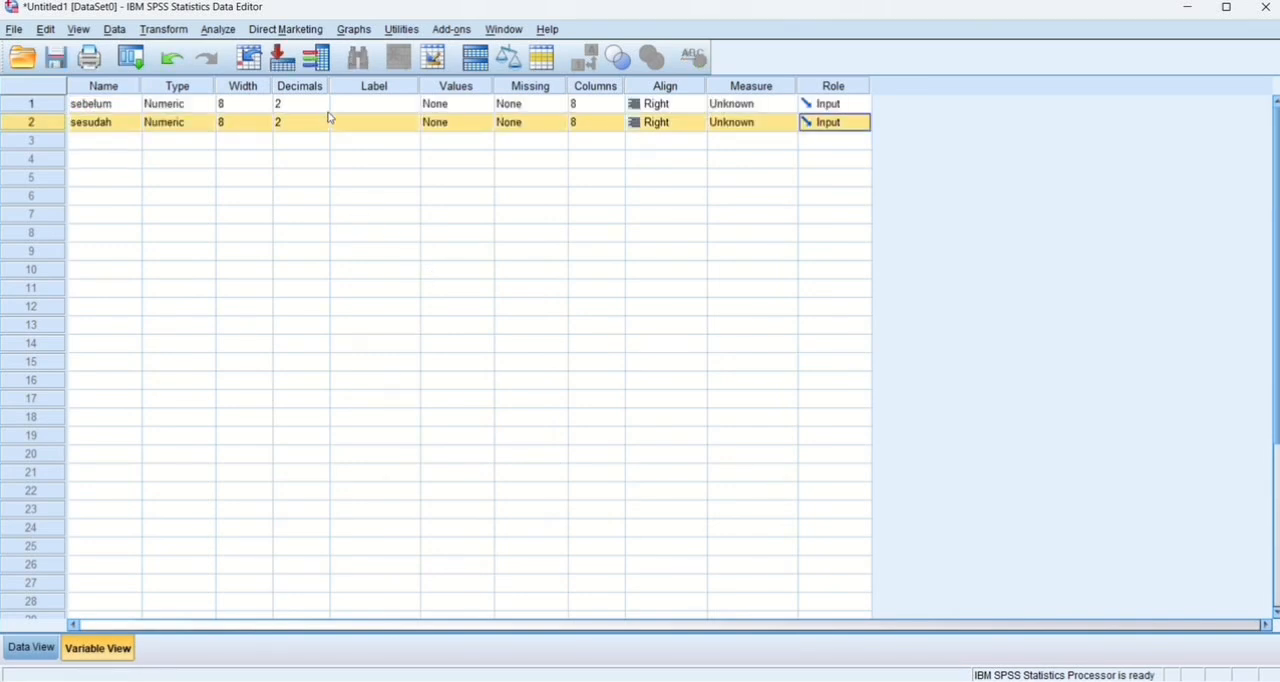
{"action": "left_click", "coordinate": [320, 108]}
{"action": "left_click", "coordinate": [321, 108]}
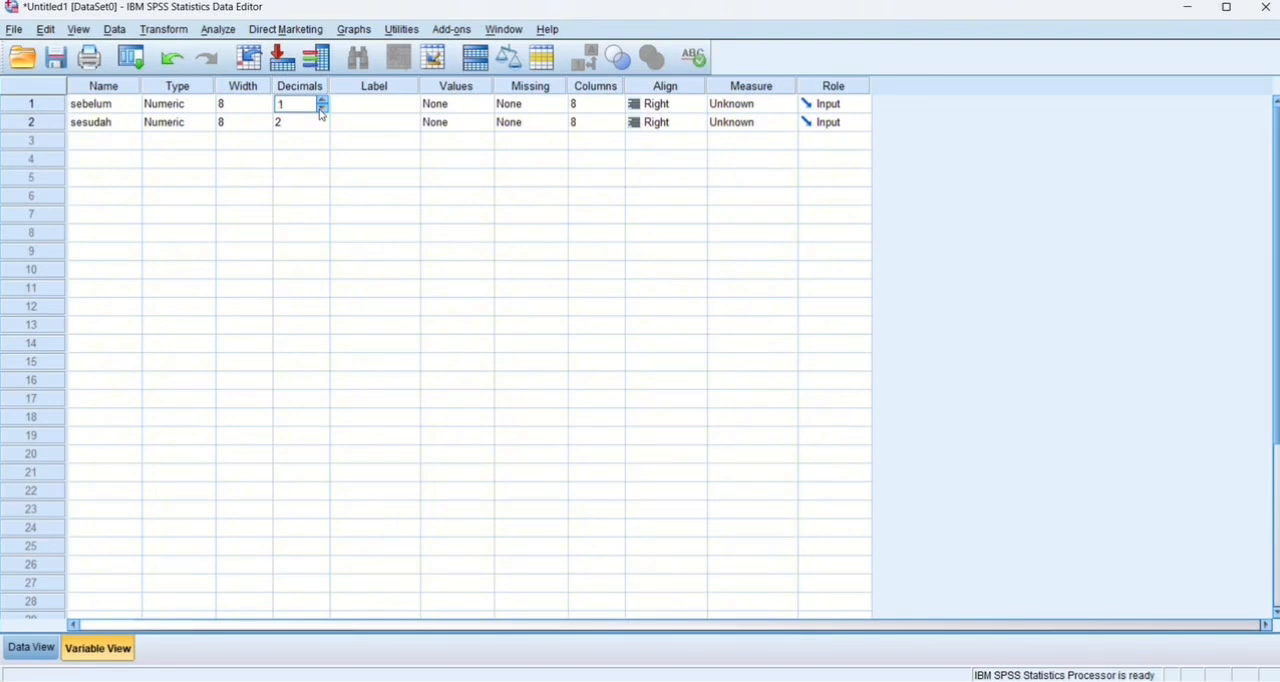
{"action": "left_click", "coordinate": [320, 121]}
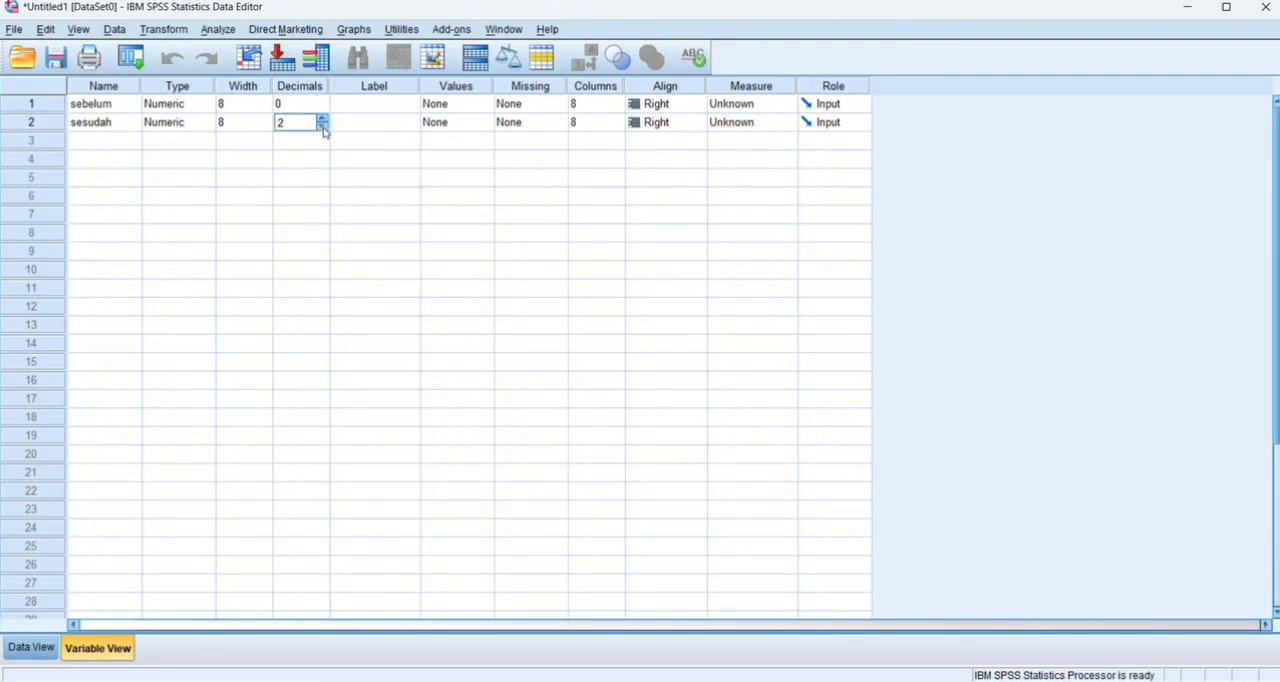
{"action": "left_click", "coordinate": [321, 126]}
{"action": "left_click", "coordinate": [321, 126]}
{"action": "left_click", "coordinate": [42, 652]}
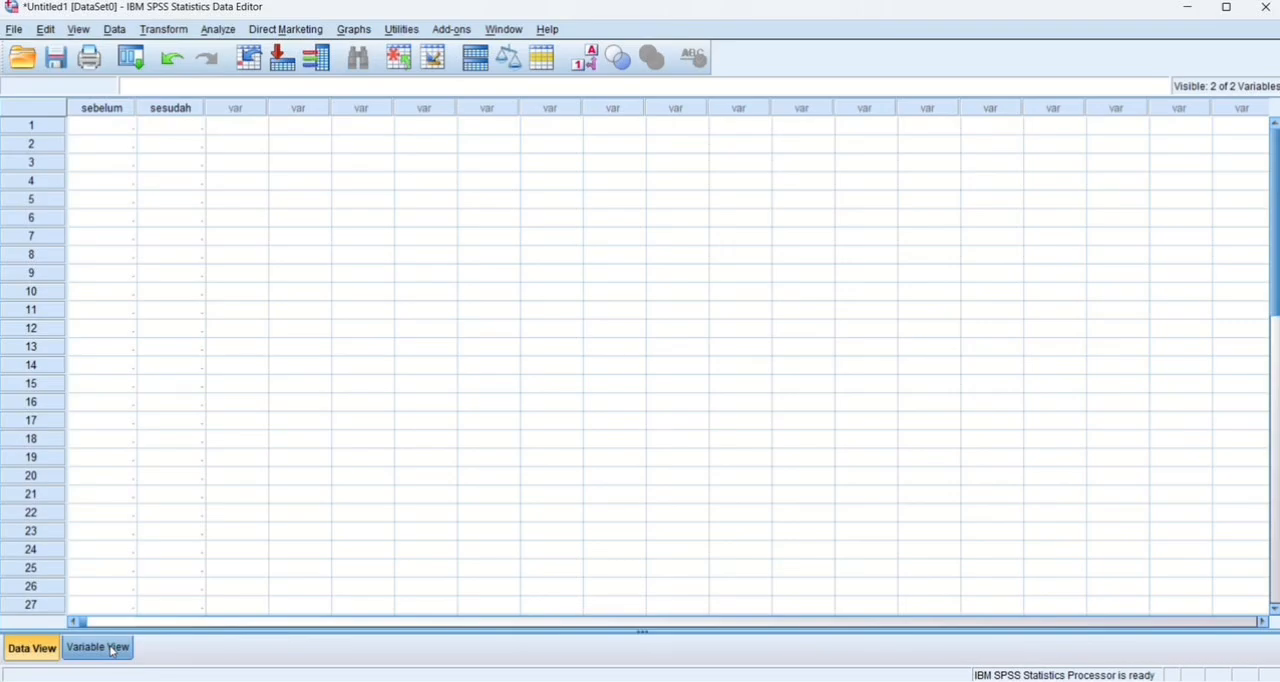
Switch to Excel and copy the Sebelum Pelatihan and Sesudah Pelatihan values of all 30 respondents from Sheet2, without the headers.
{"action": "key", "text": "alt+Tab"}
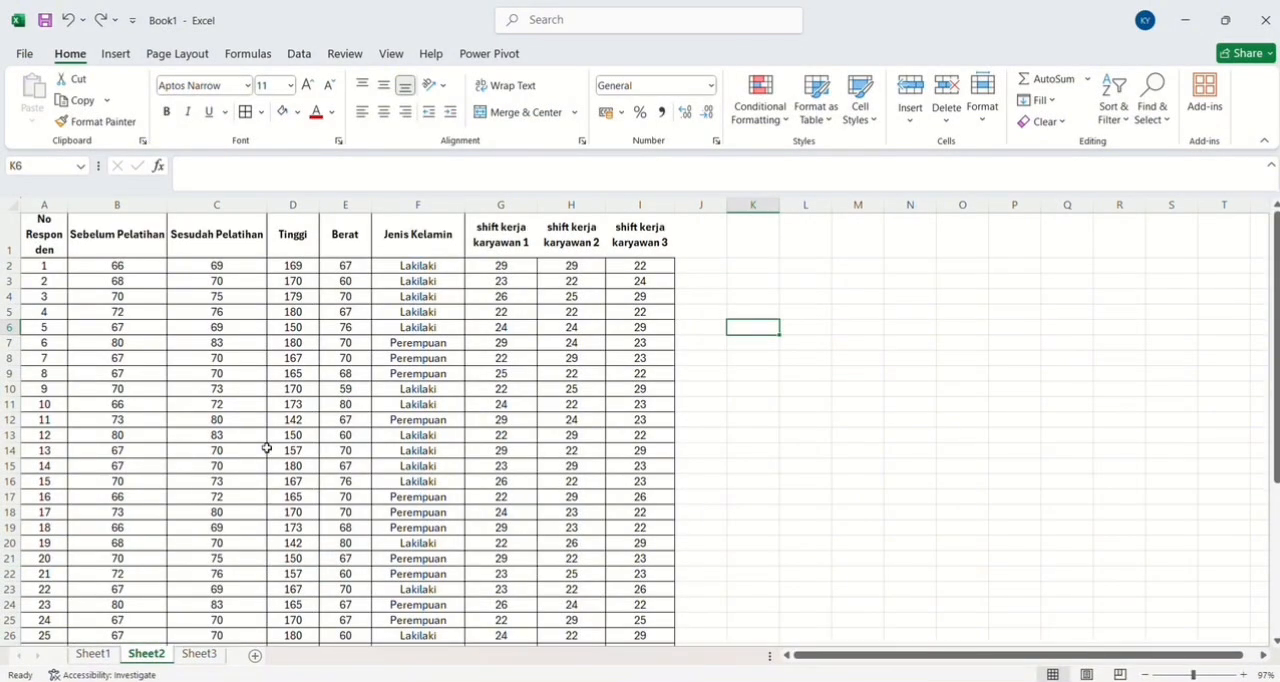
{"action": "scroll", "coordinate": [267, 448], "scroll_direction": "down", "scroll_amount": 1}
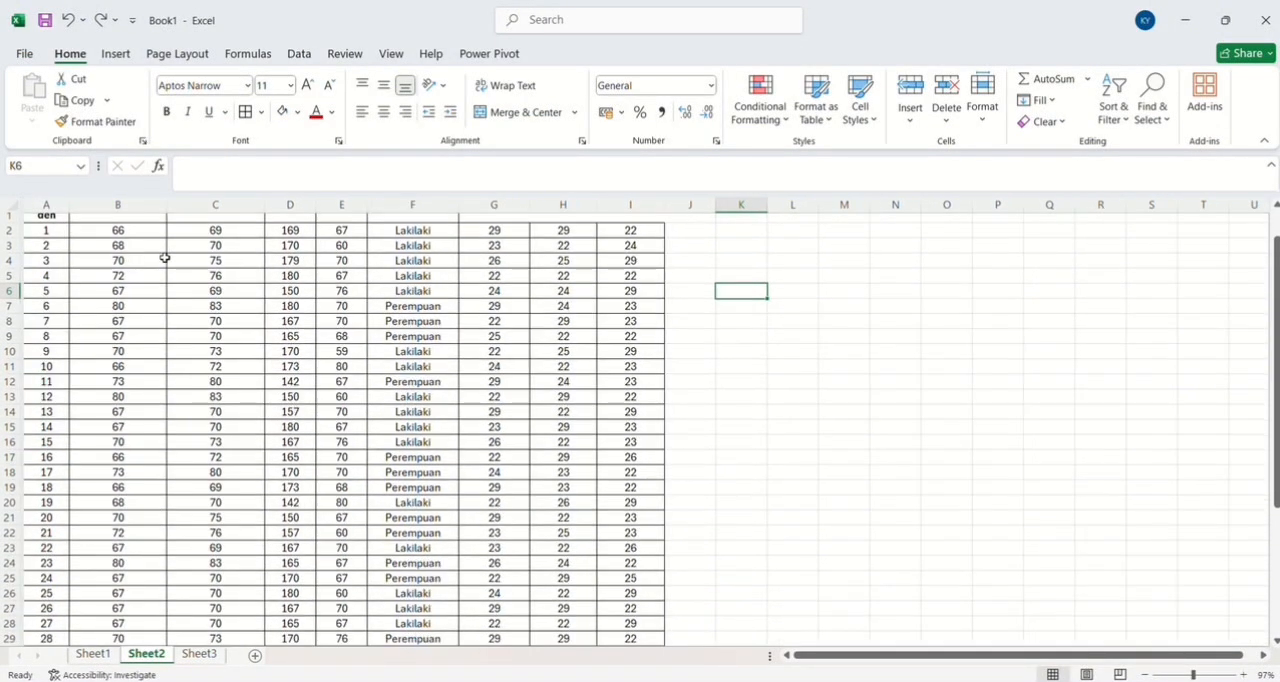
{"action": "scroll", "coordinate": [165, 258], "scroll_direction": "down", "scroll_amount": 3}
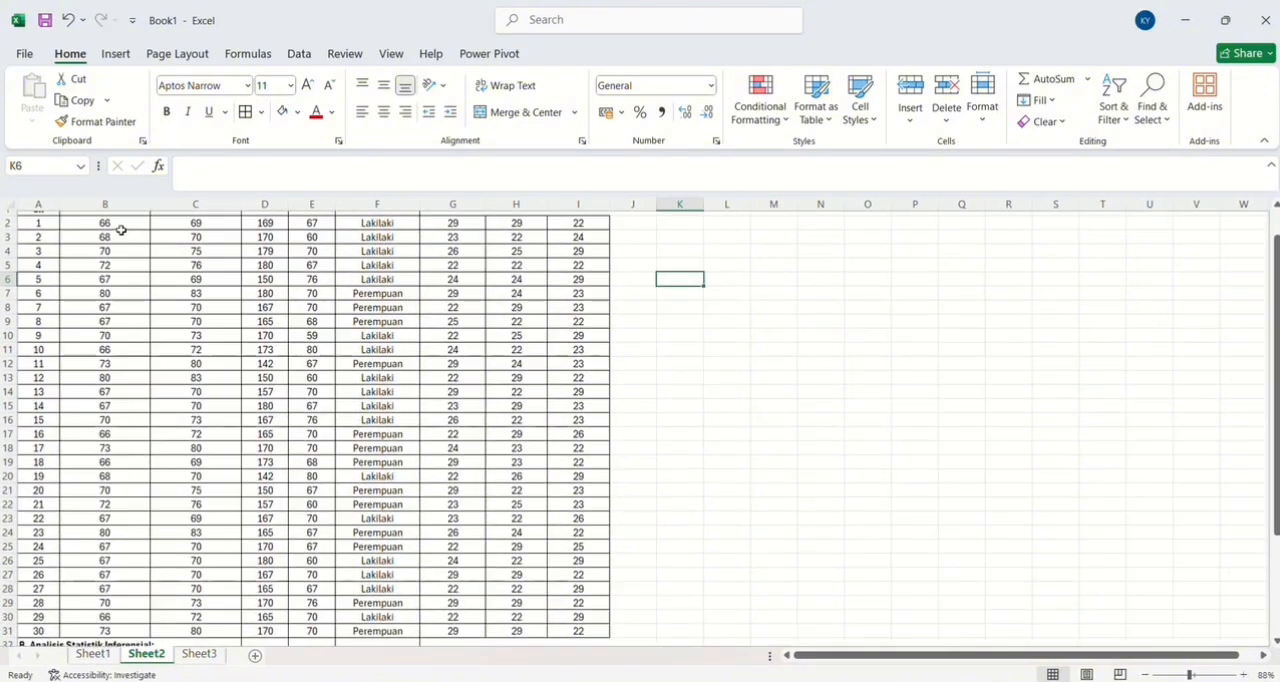
{"action": "left_click_drag", "start_coordinate": [120, 230], "coordinate": [206, 631]}
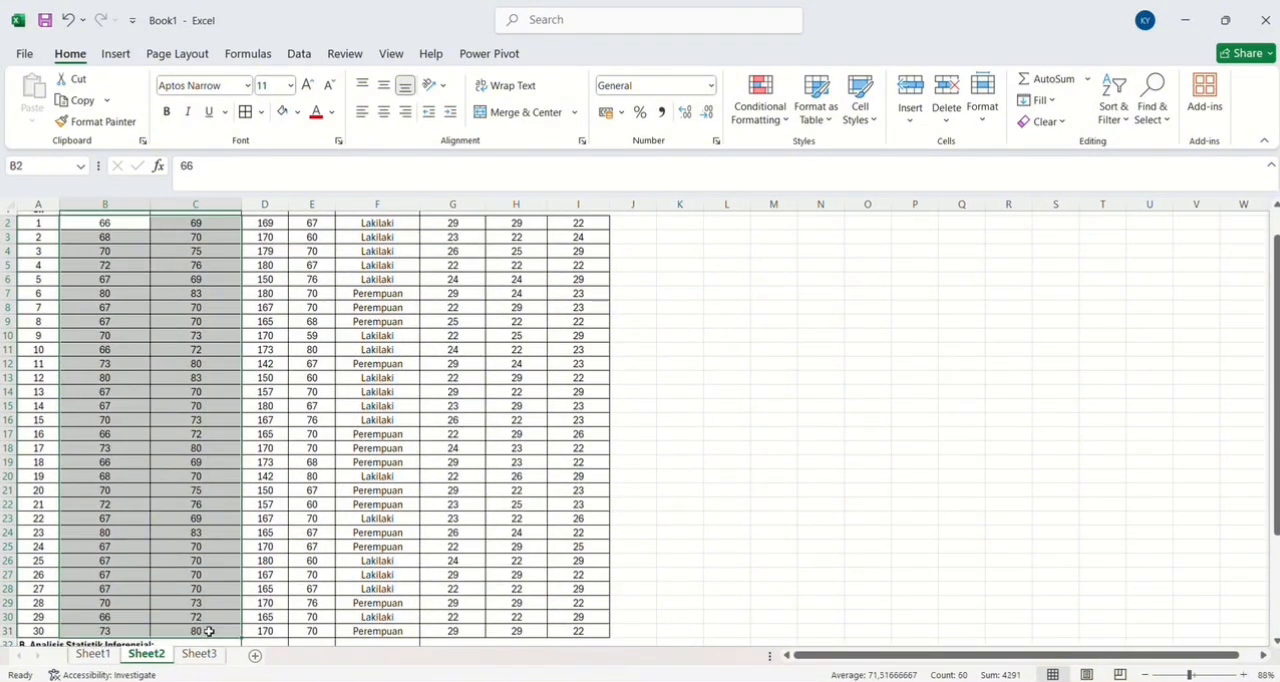
{"action": "key", "text": "ctrl+c"}
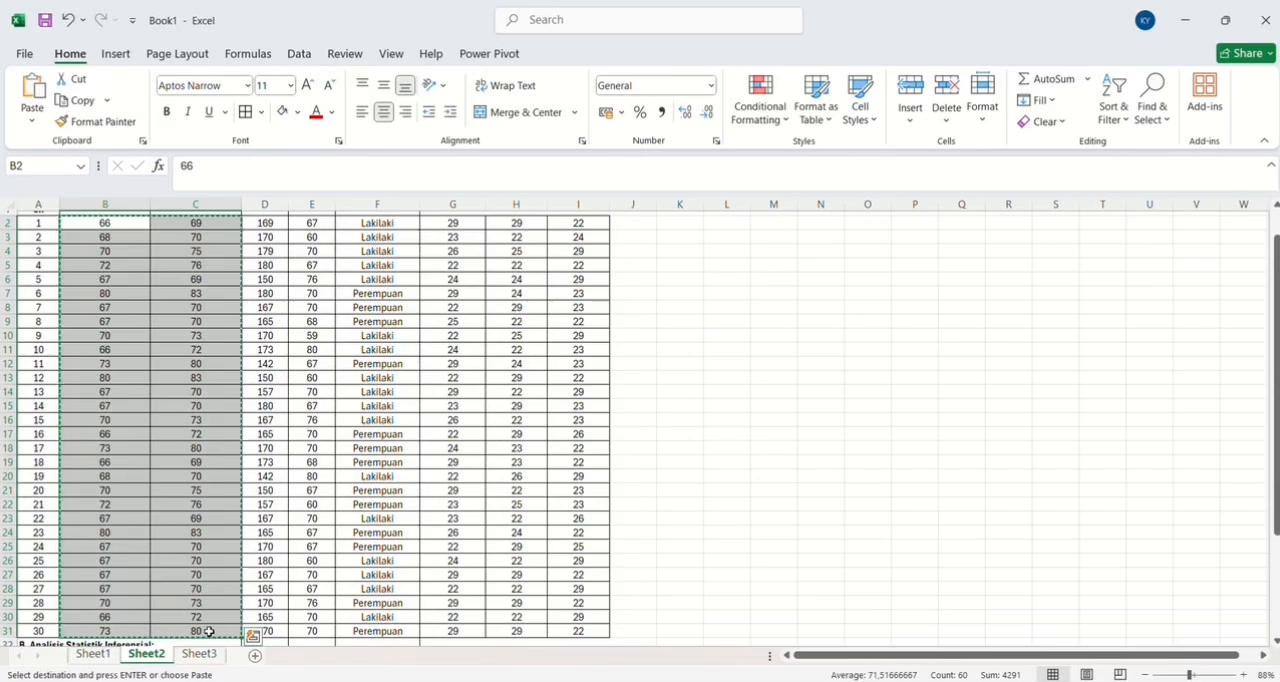
Return to the SPSS data set and paste the copied training values into sebelum and sesudah from the first case.
{"action": "scroll", "coordinate": [285, 524], "scroll_direction": "up", "scroll_amount": 1}
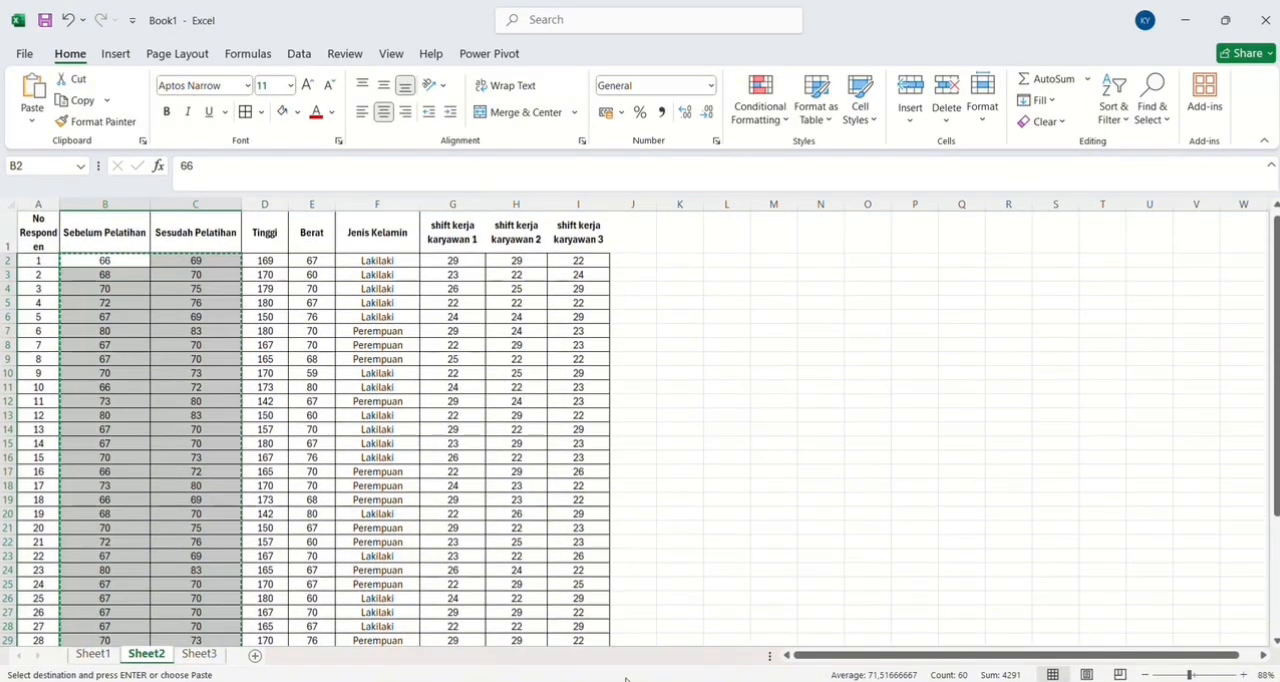
{"action": "left_click", "coordinate": [626, 680]}
{"action": "left_click", "coordinate": [88, 125]}
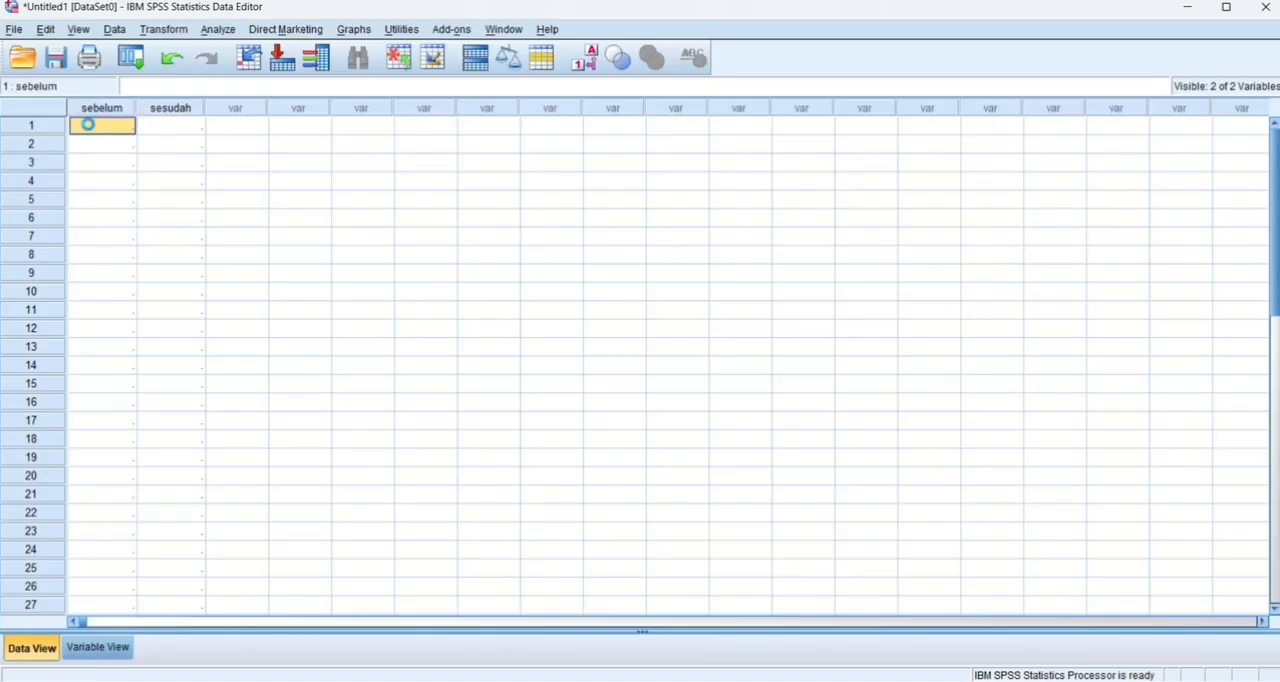
{"action": "key", "text": "ctrl+v"}
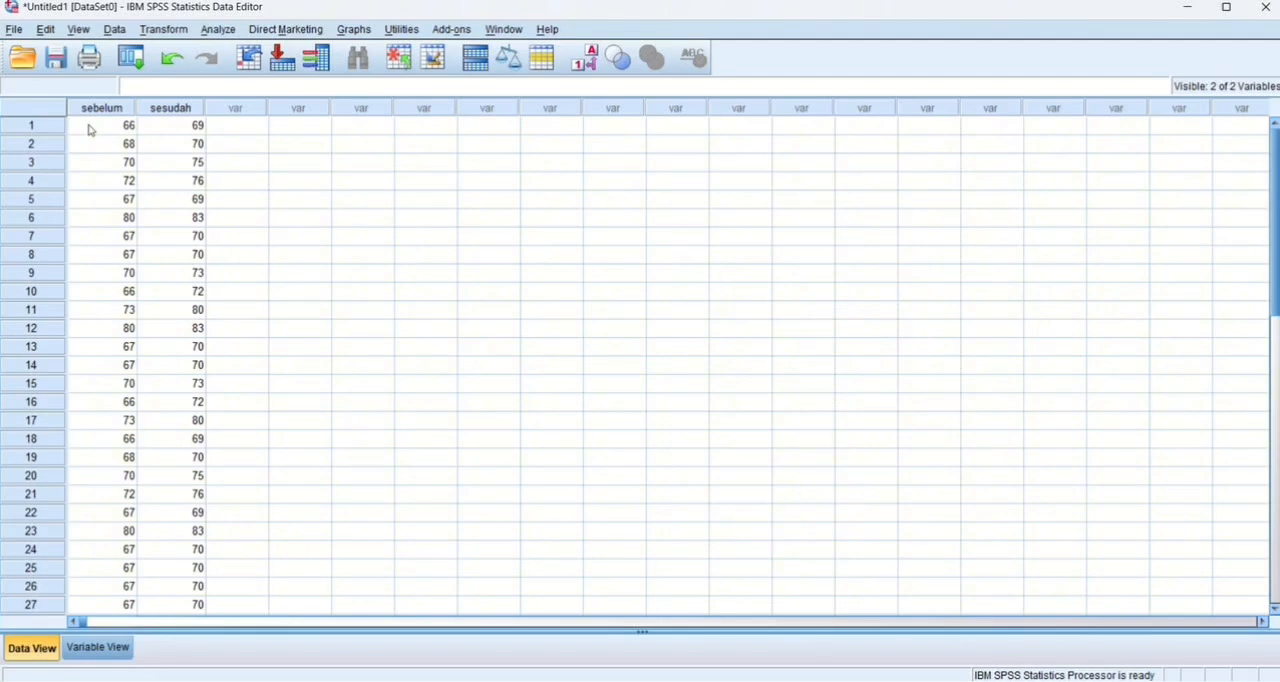
Run a Paired-Samples T Test on the pair sebelum and sesudah with a 95% confidence interval, excluding cases analysis by analysis.
{"action": "left_click", "coordinate": [227, 30]}
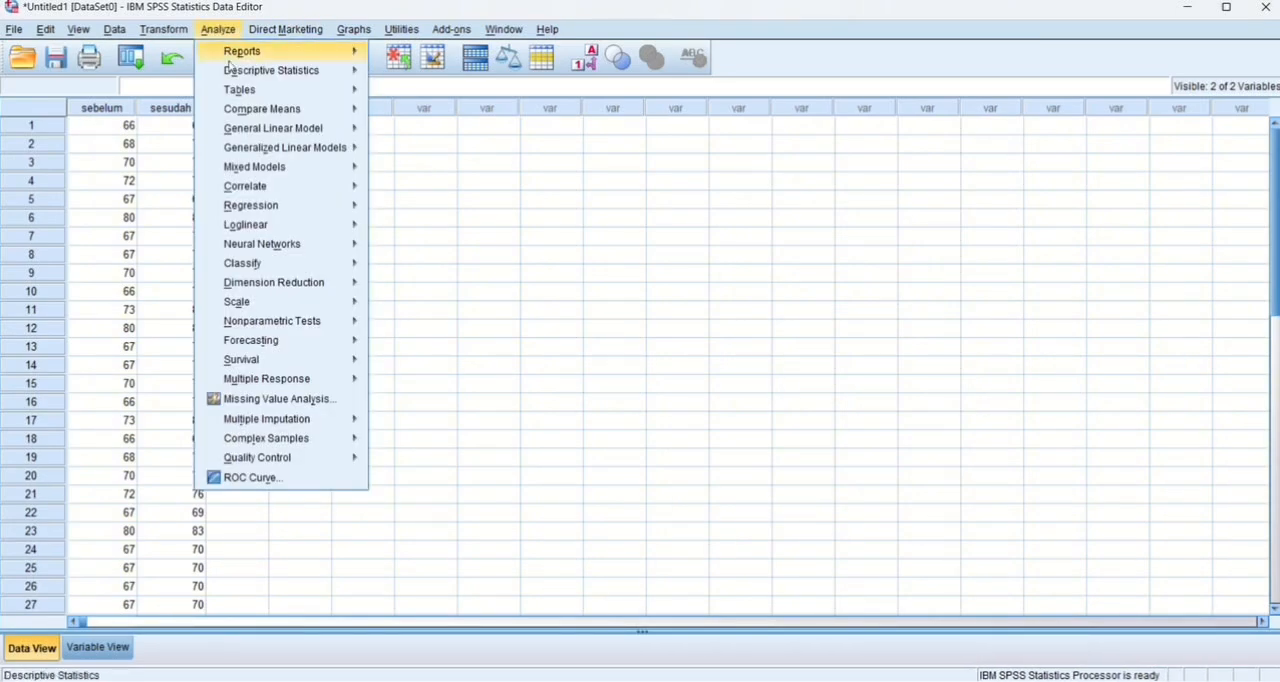
{"action": "mouse_move", "coordinate": [320, 110]}
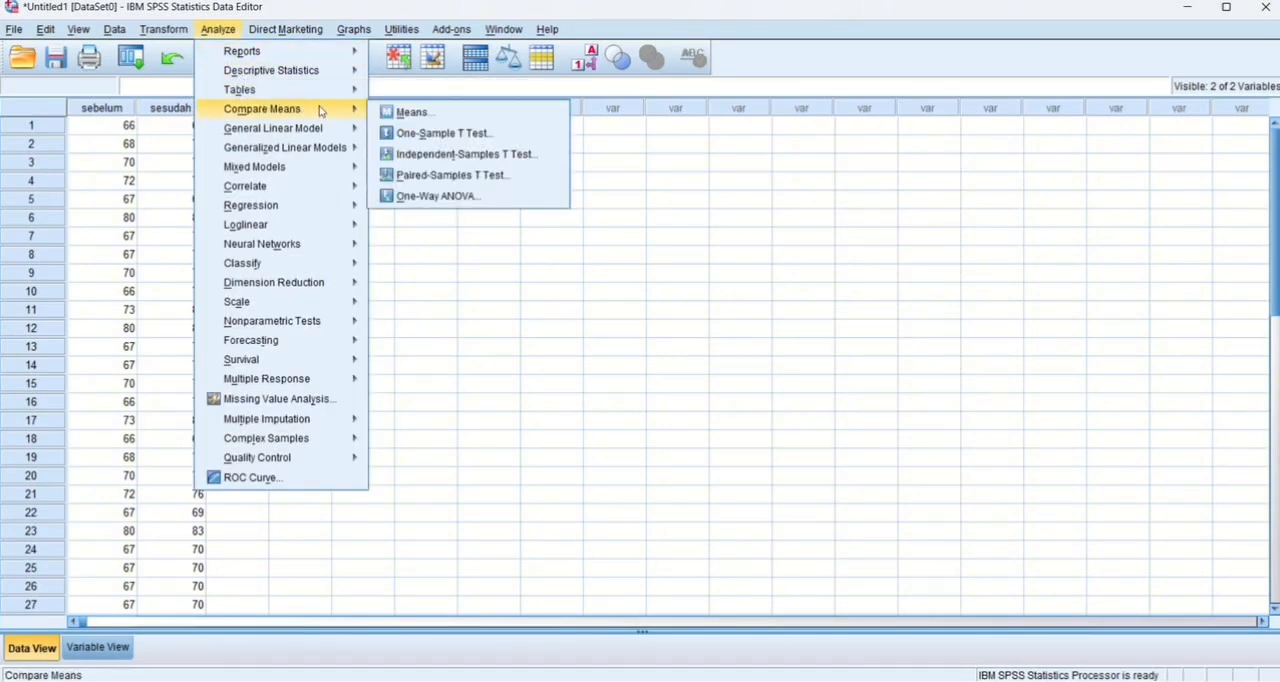
{"action": "left_click", "coordinate": [410, 177]}
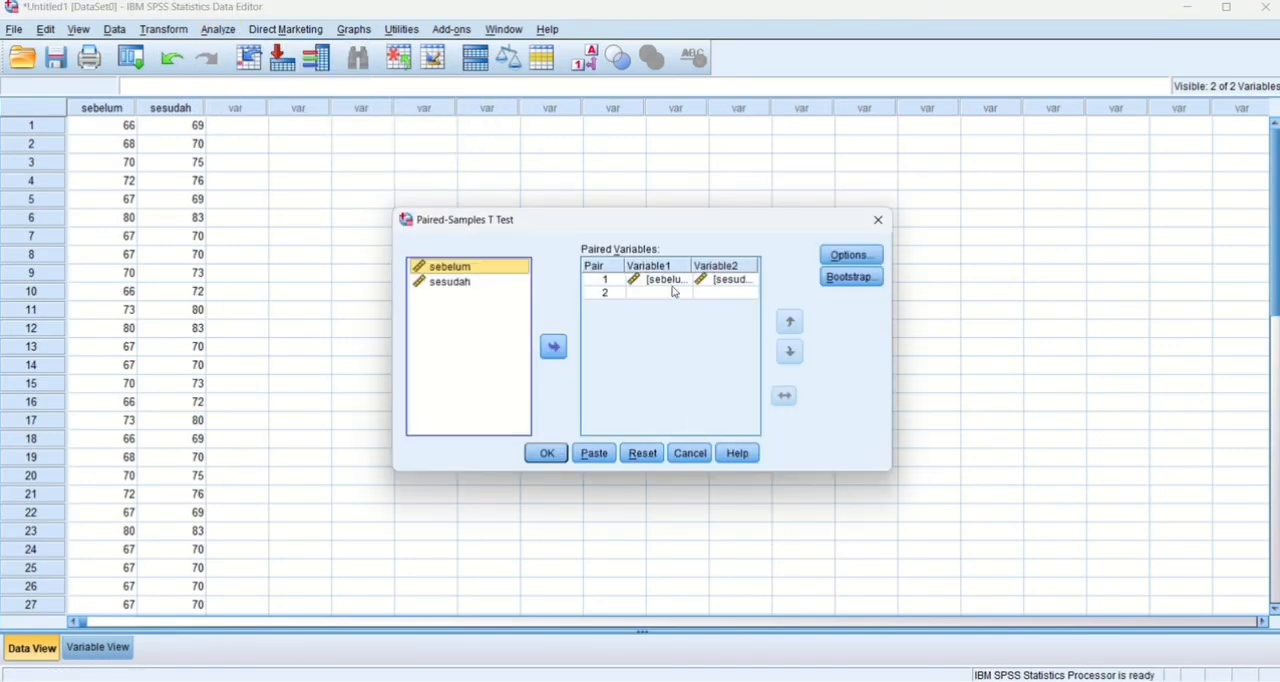
{"action": "left_click", "coordinate": [851, 255]}
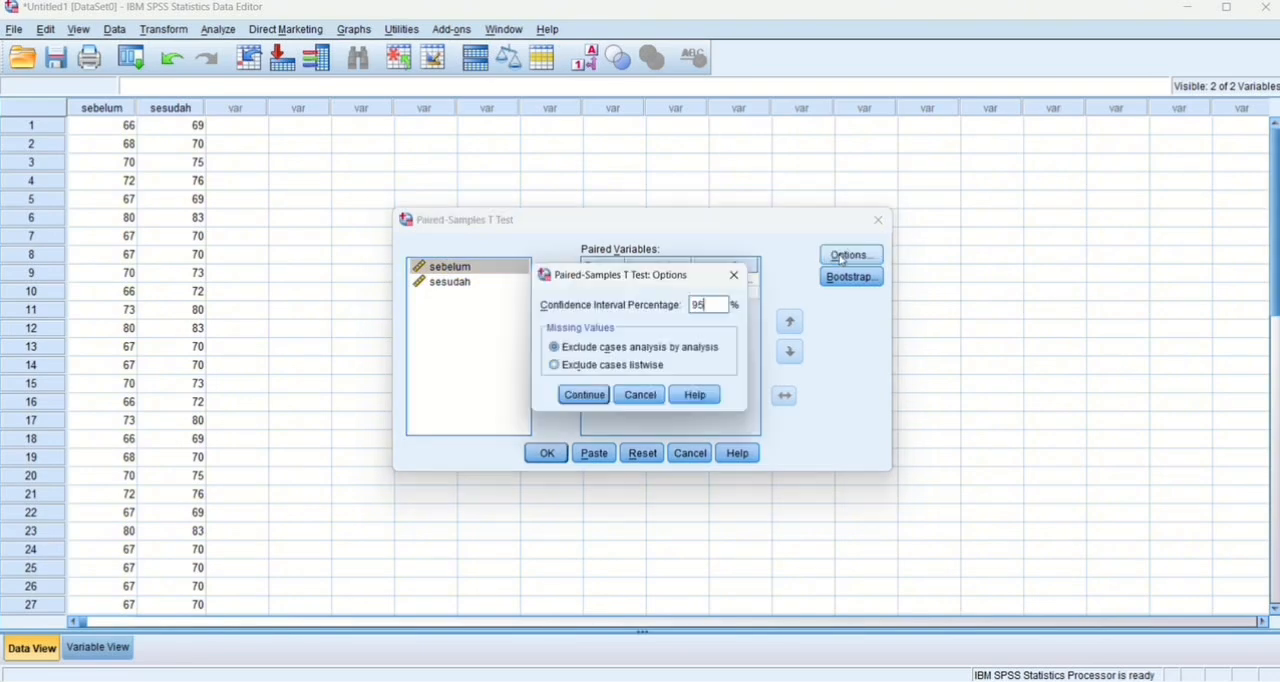
{"action": "left_click", "coordinate": [584, 398]}
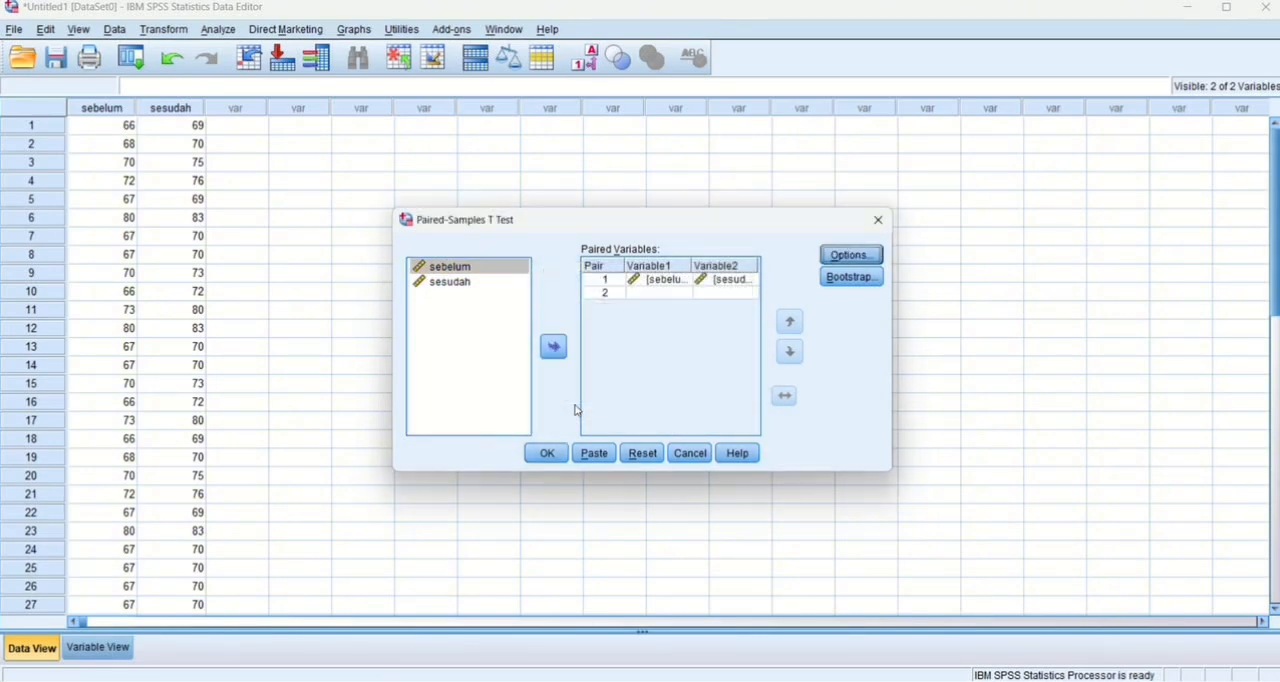
{"action": "left_click", "coordinate": [547, 456]}
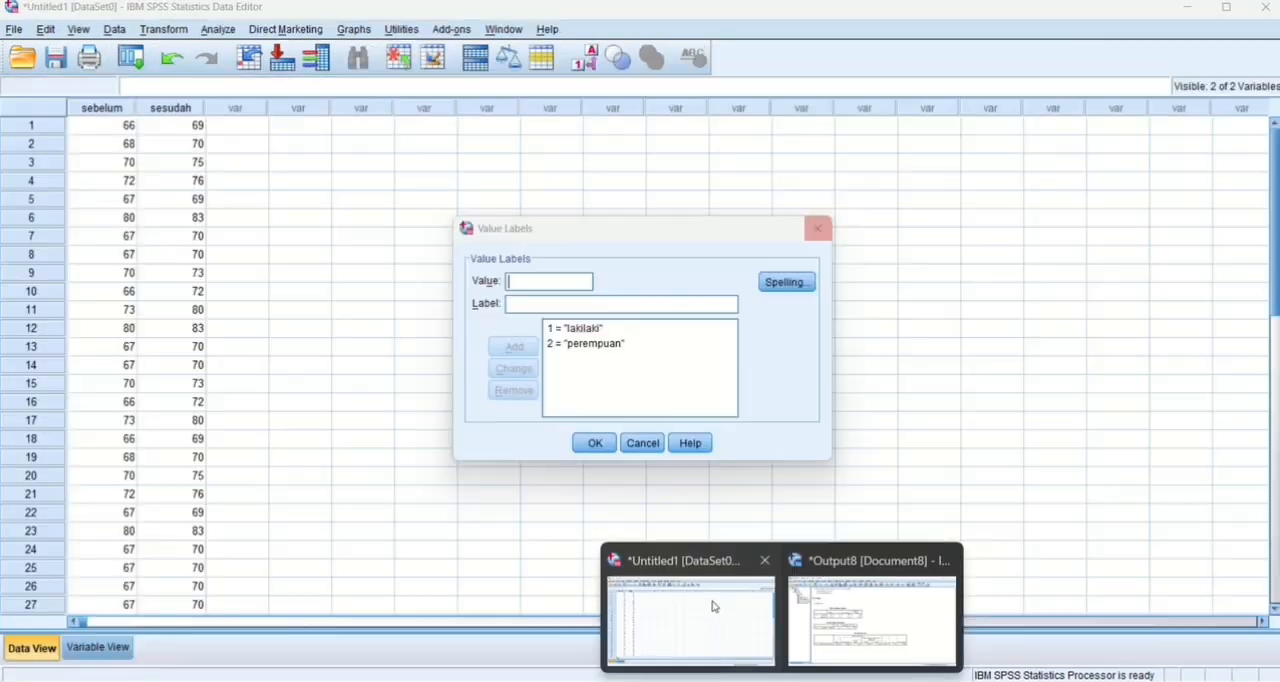
Return to the data set and run a One-Sample T Test on sebelum with test value 0 and a 95% confidence interval.
{"action": "left_click", "coordinate": [712, 601]}
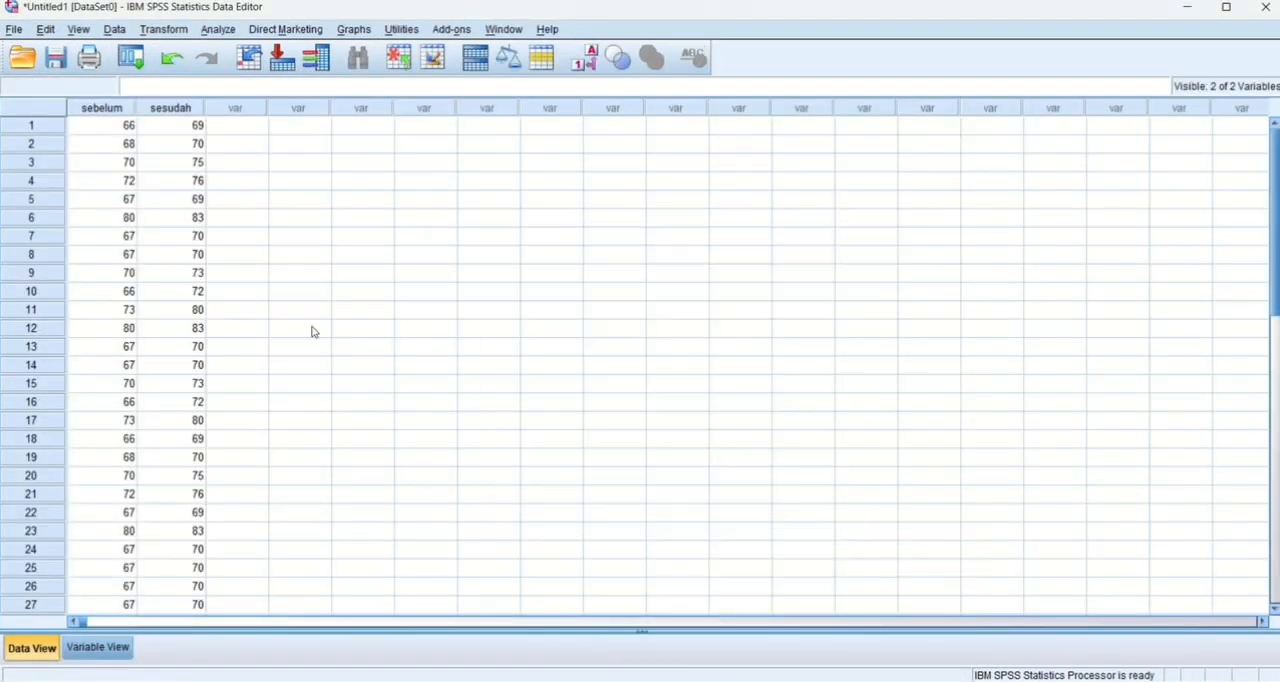
{"action": "left_click", "coordinate": [219, 30]}
{"action": "mouse_move", "coordinate": [300, 109]}
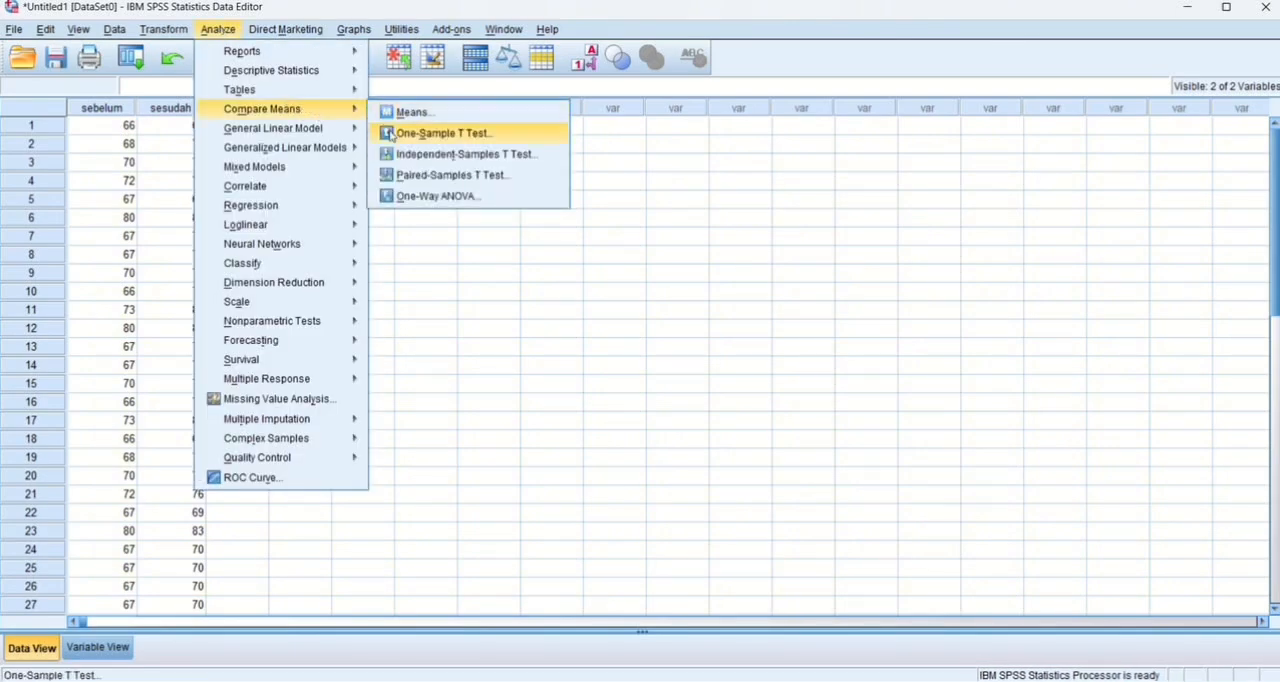
{"action": "left_click", "coordinate": [430, 133]}
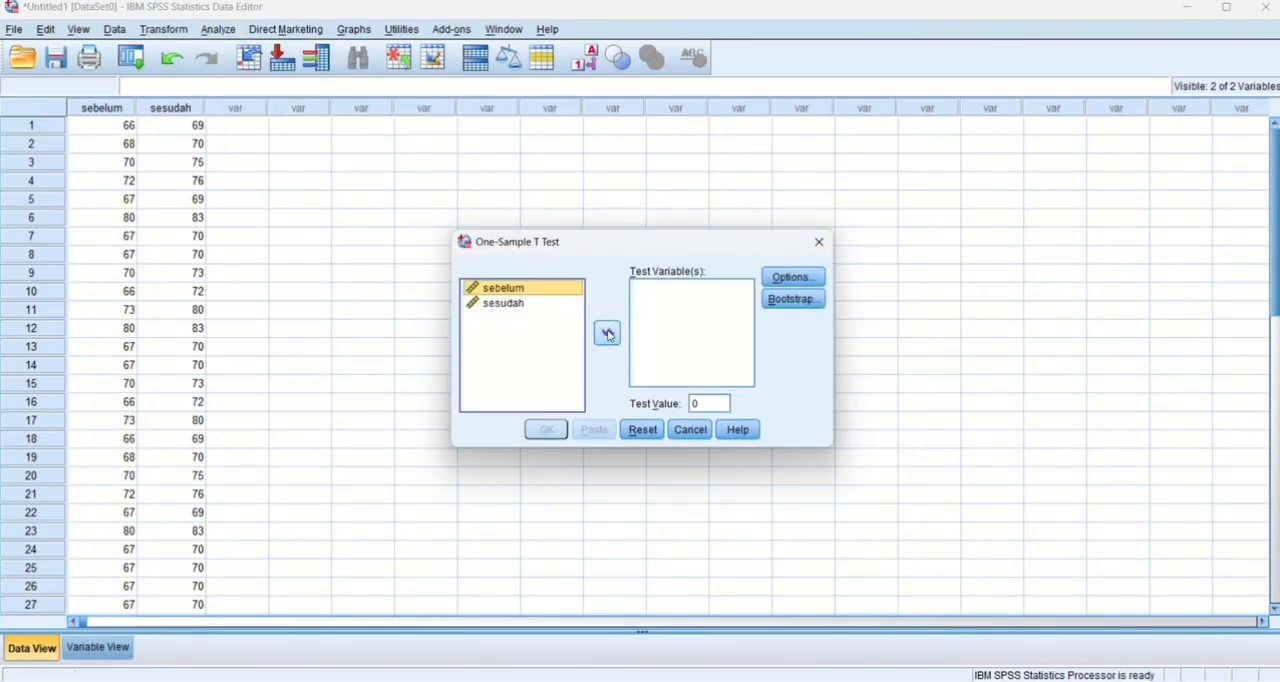
{"action": "left_click", "coordinate": [608, 335]}
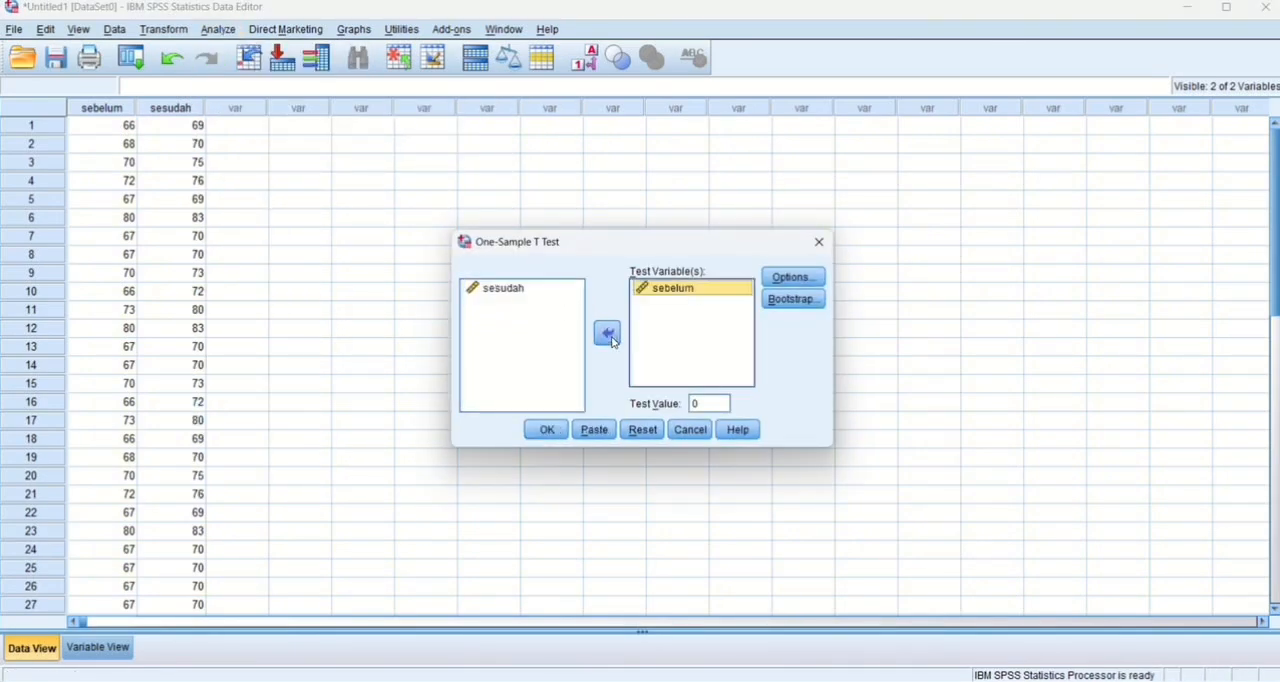
{"action": "left_click", "coordinate": [810, 278]}
{"action": "left_click", "coordinate": [585, 397]}
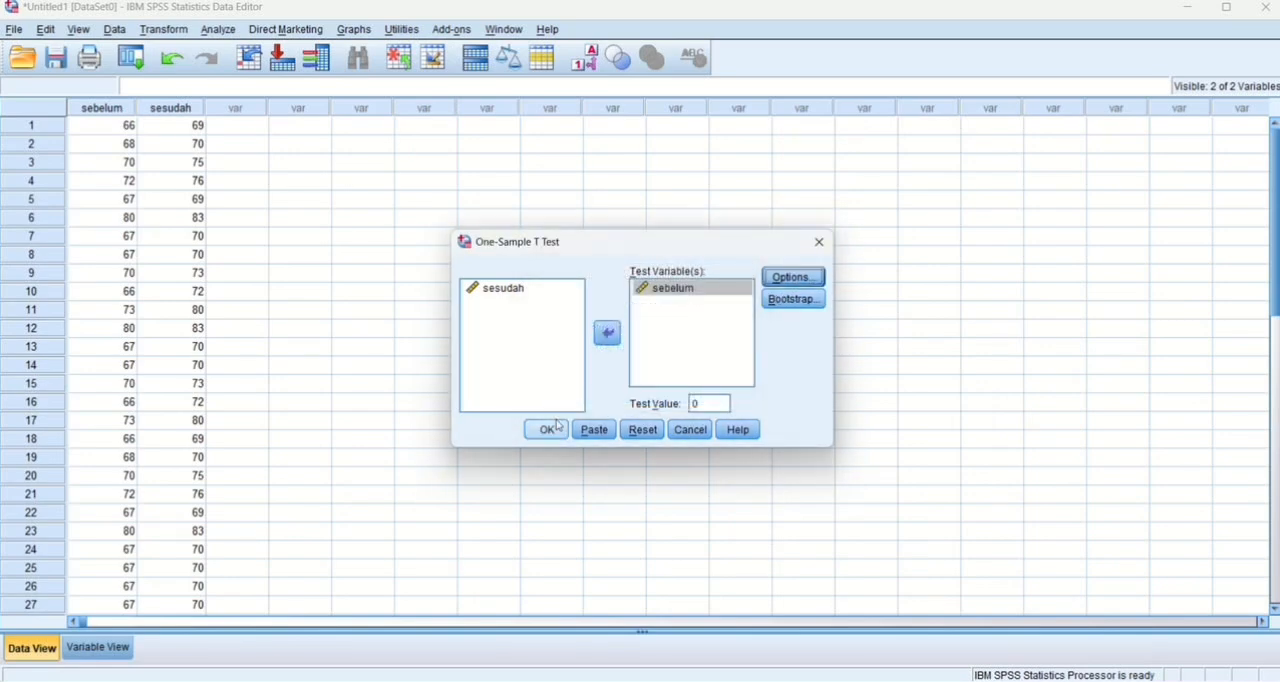
{"action": "left_click", "coordinate": [546, 430]}
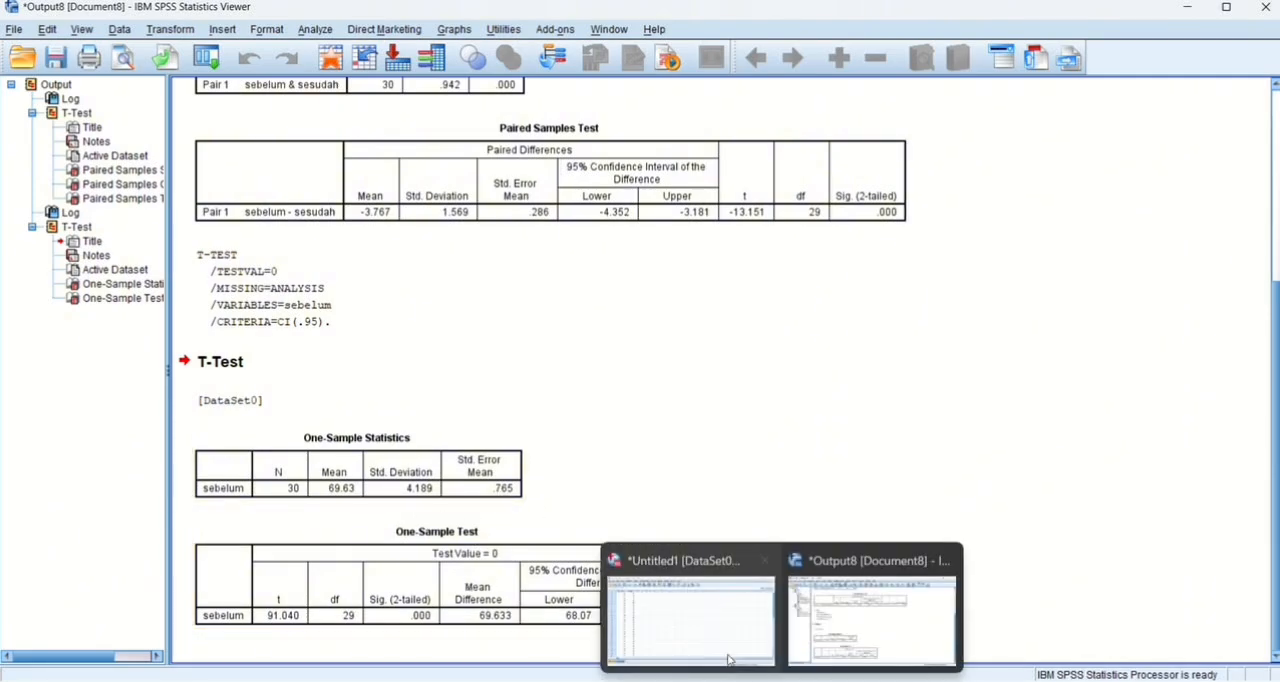
Return to the SPSS data set and clear the variables sebelum and sesudah from its variable definitions.
{"action": "left_click", "coordinate": [722, 650]}
{"action": "left_click", "coordinate": [97, 647]}
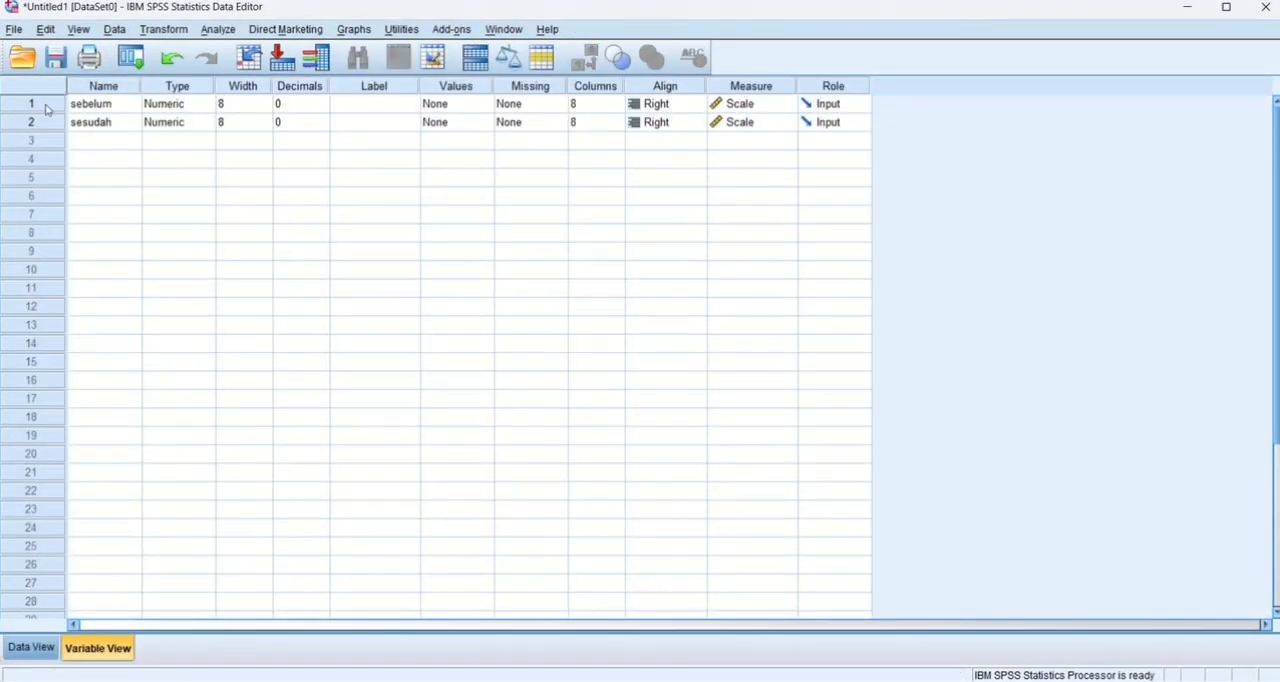
{"action": "left_click_drag", "start_coordinate": [47, 107], "coordinate": [50, 120]}
{"action": "right_click", "coordinate": [50, 120]}
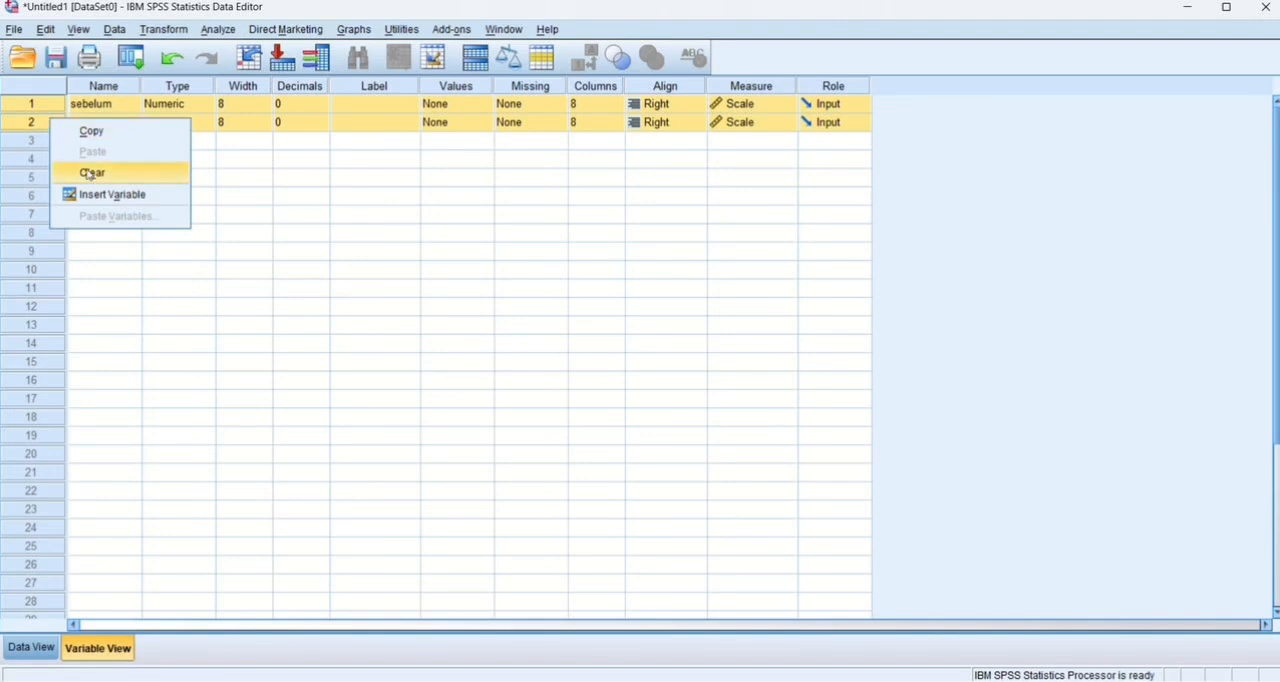
{"action": "left_click", "coordinate": [88, 173]}
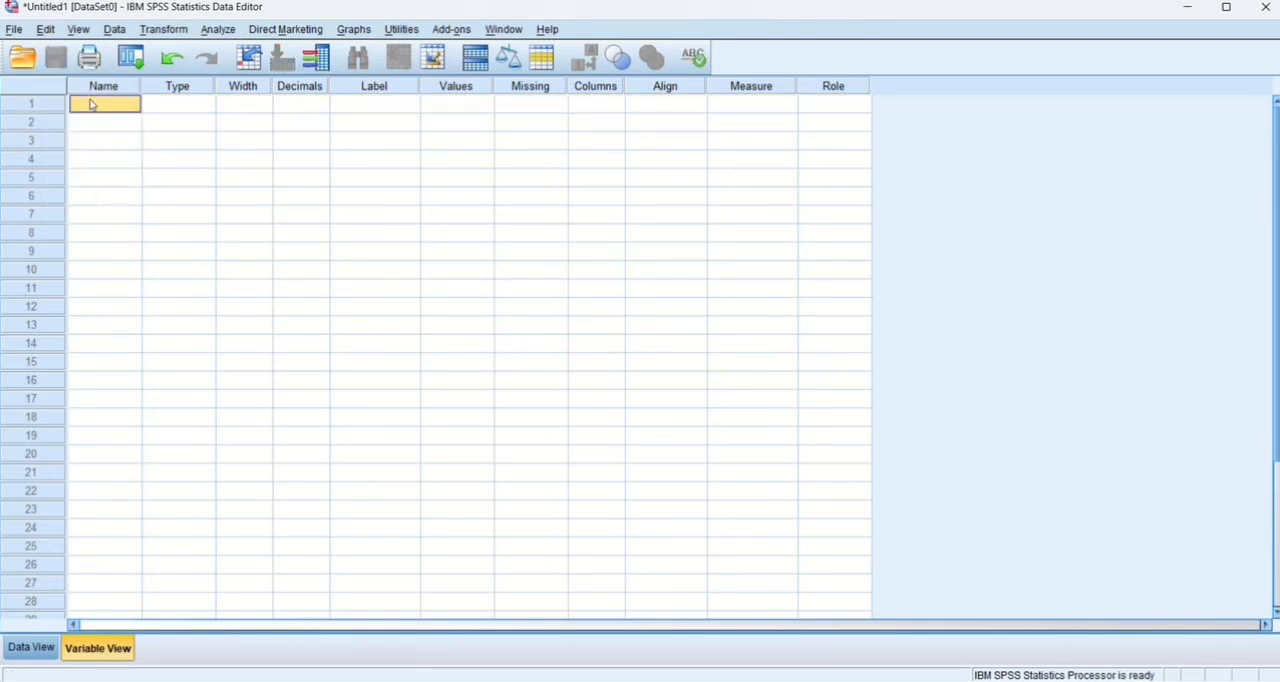
Define three new variables named tinggi, berat and jeniskelamin.
{"action": "type", "text": "tinggi"}
{"action": "left_click", "coordinate": [100, 128]}
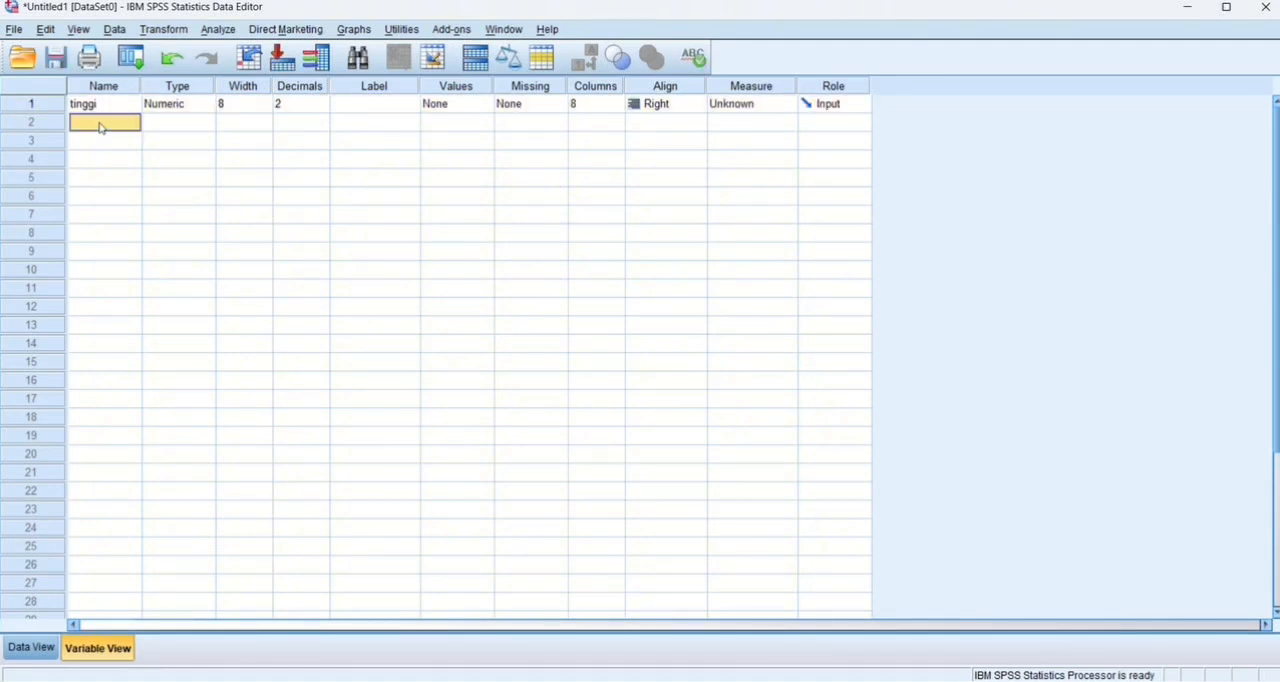
{"action": "type", "text": "berat"}
{"action": "left_click", "coordinate": [104, 141]}
{"action": "type", "text": "jeniskelamin"}
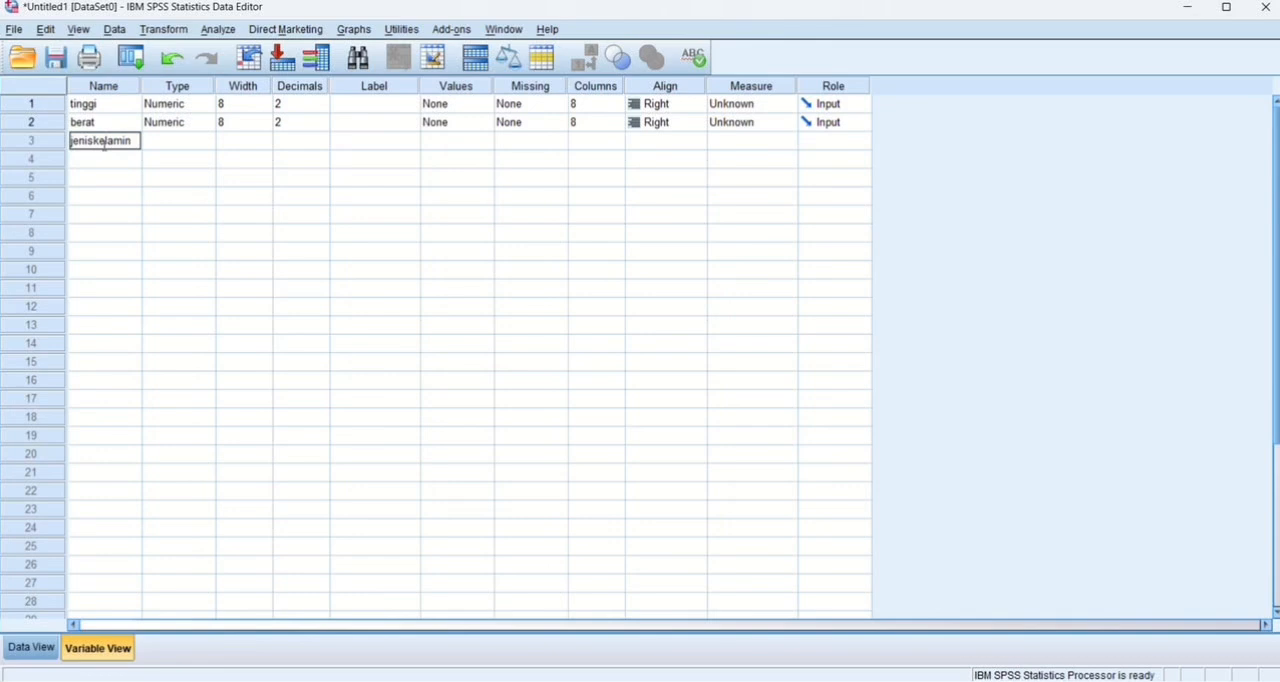
{"action": "key", "text": "Return"}
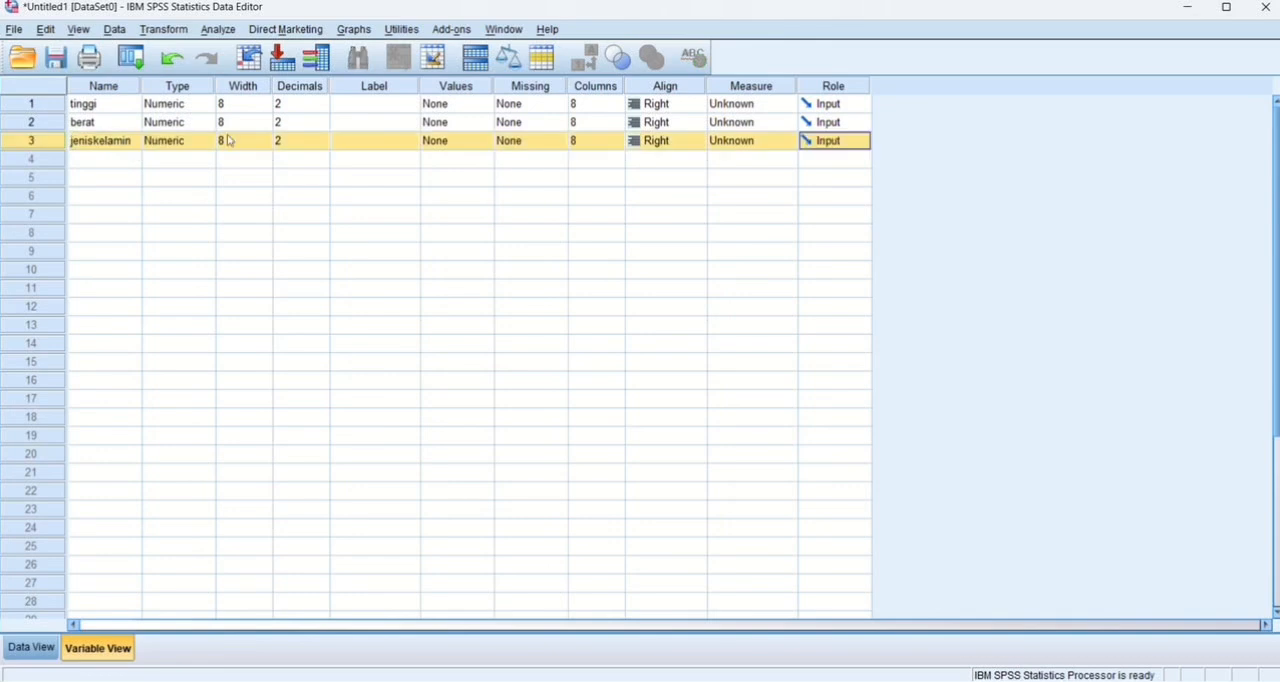
Change the variable type of jeniskelamin to String.
{"action": "left_click", "coordinate": [208, 141]}
{"action": "left_click", "coordinate": [209, 141]}
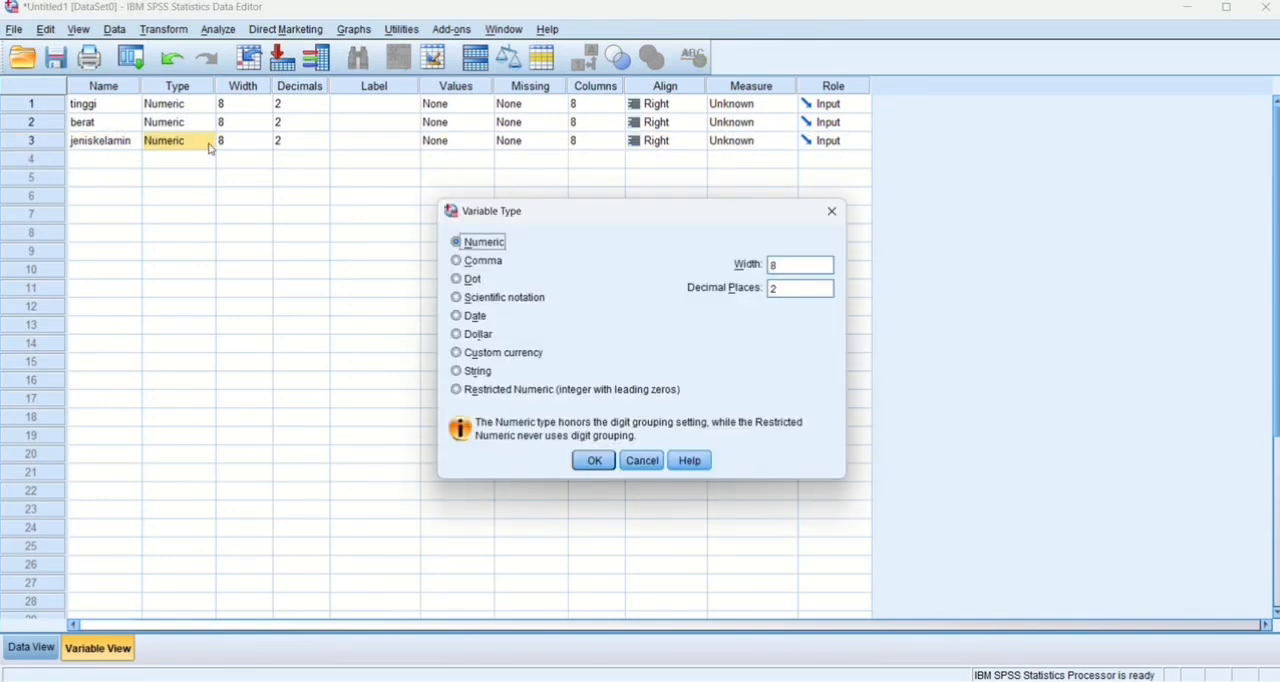
{"action": "left_click", "coordinate": [484, 372]}
{"action": "left_click", "coordinate": [594, 461]}
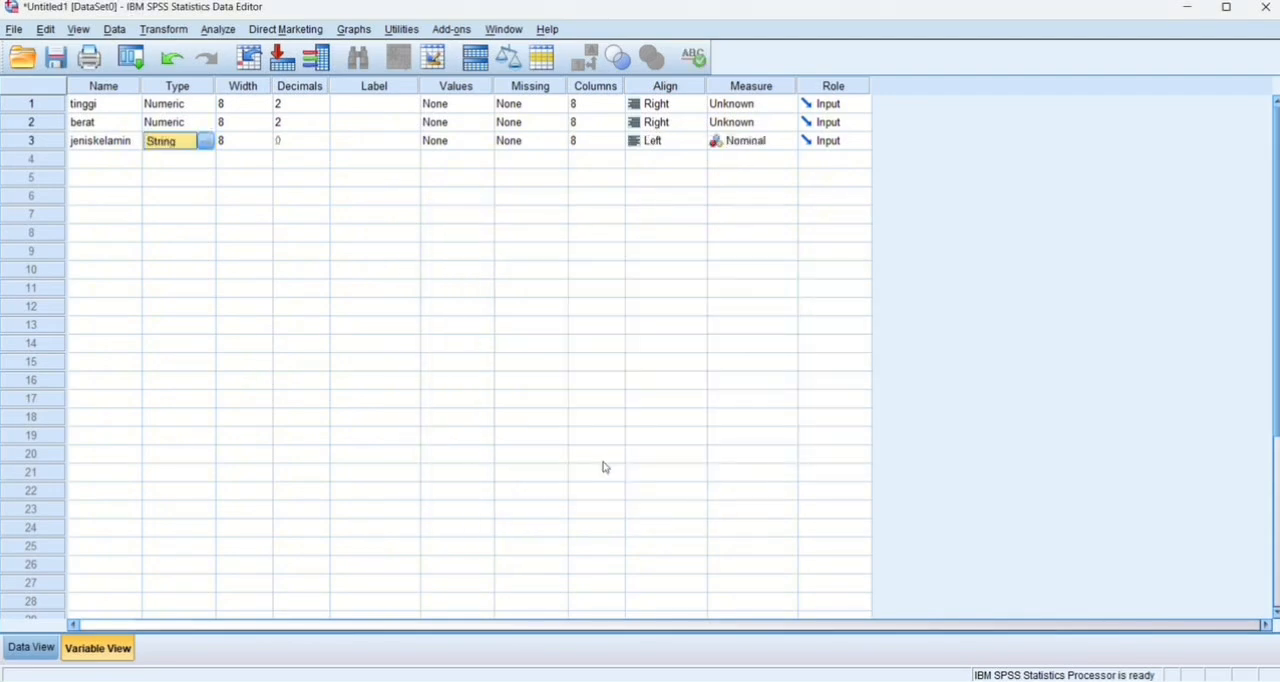
Assign value labels to jeniskelamin: 1 = Lakilaki and 2 = Perempuan.
{"action": "left_click", "coordinate": [480, 141]}
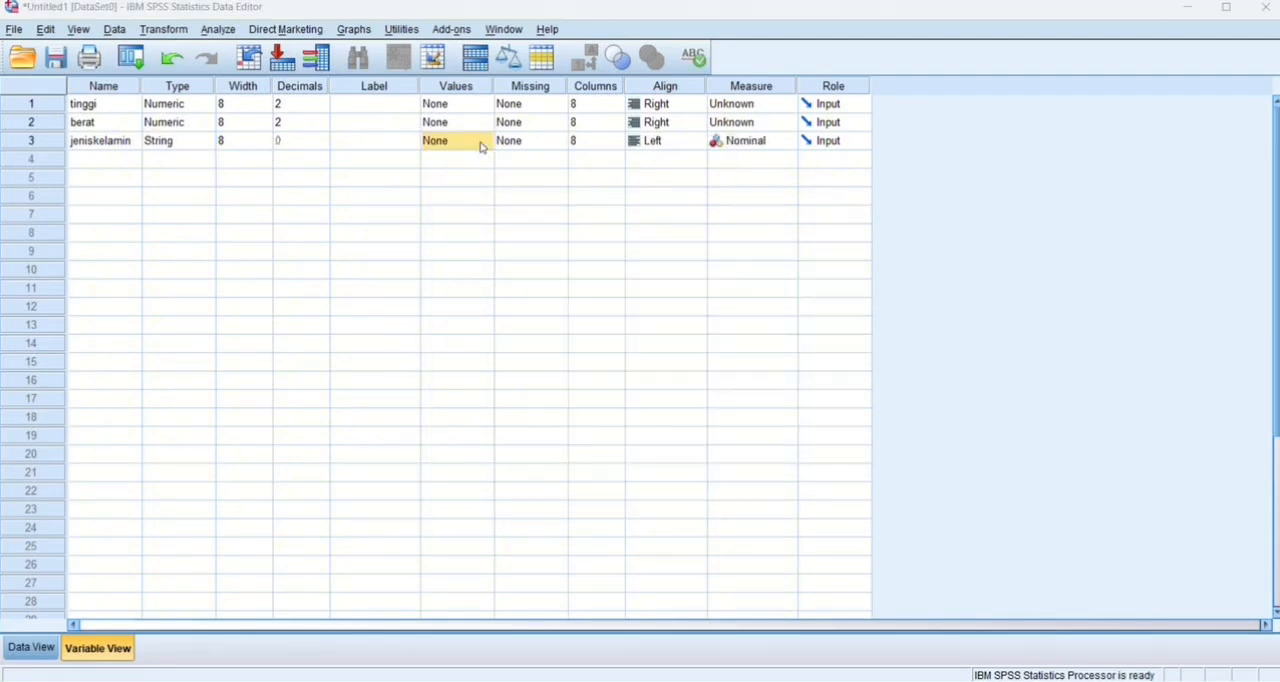
{"action": "left_click", "coordinate": [486, 141]}
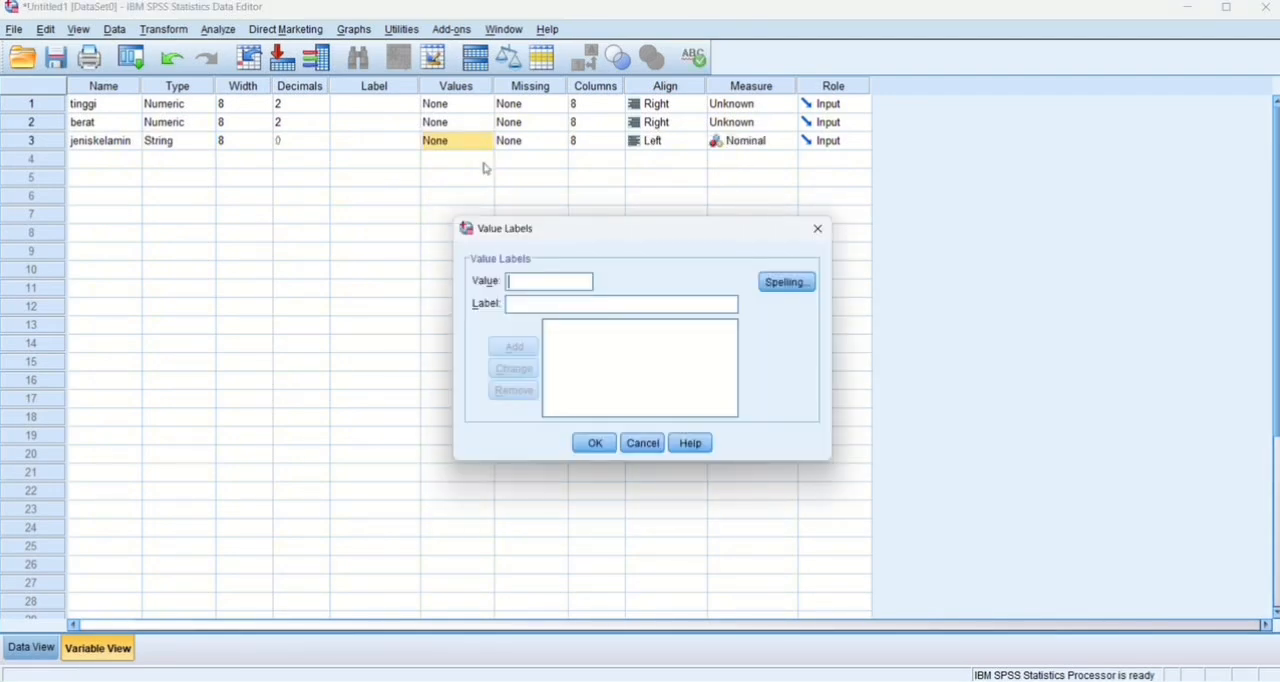
{"action": "type", "text": "1"}
{"action": "left_click", "coordinate": [527, 309]}
{"action": "type", "text": "Lak"}
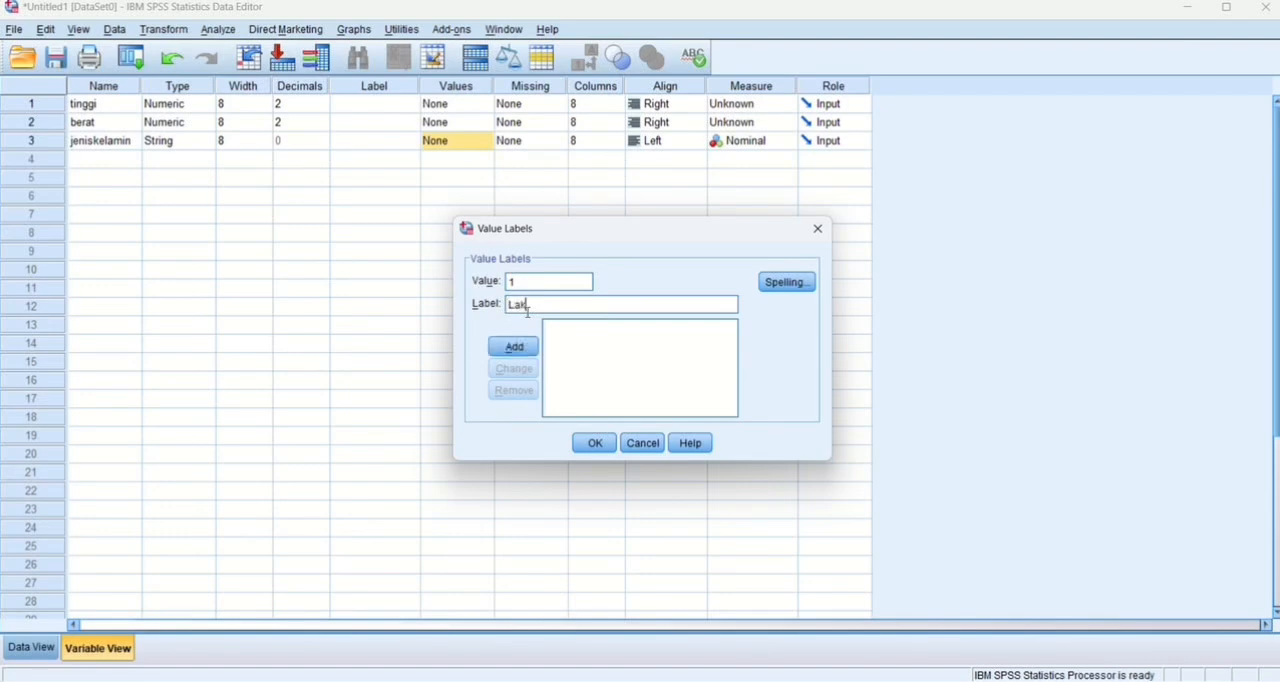
{"action": "type", "text": "ilaki"}
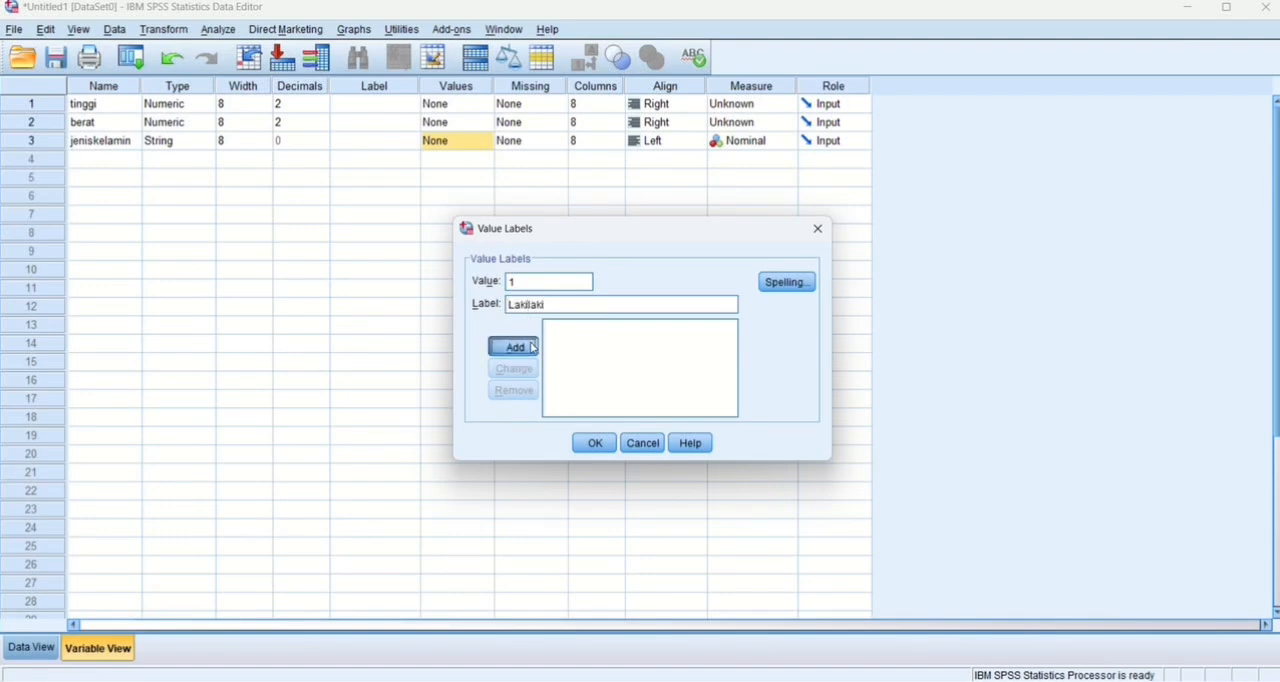
{"action": "left_click", "coordinate": [530, 345]}
{"action": "left_click", "coordinate": [522, 283]}
{"action": "type", "text": "2"}
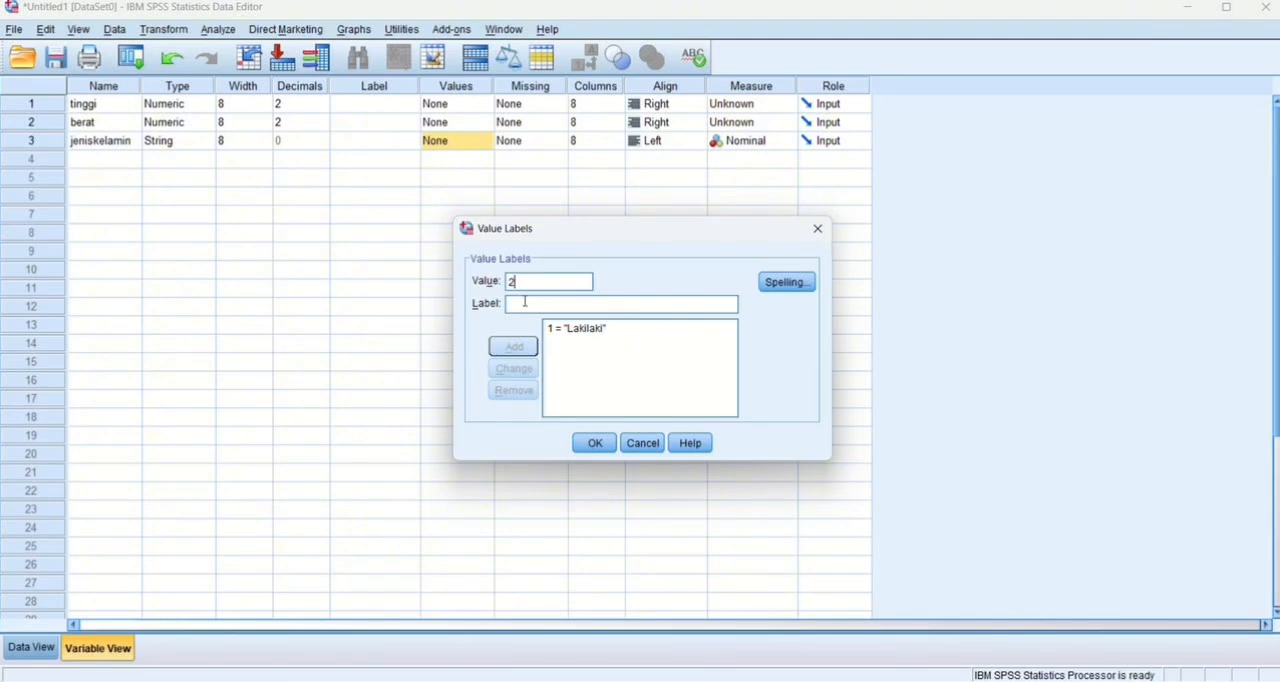
{"action": "type", "text": "P"}
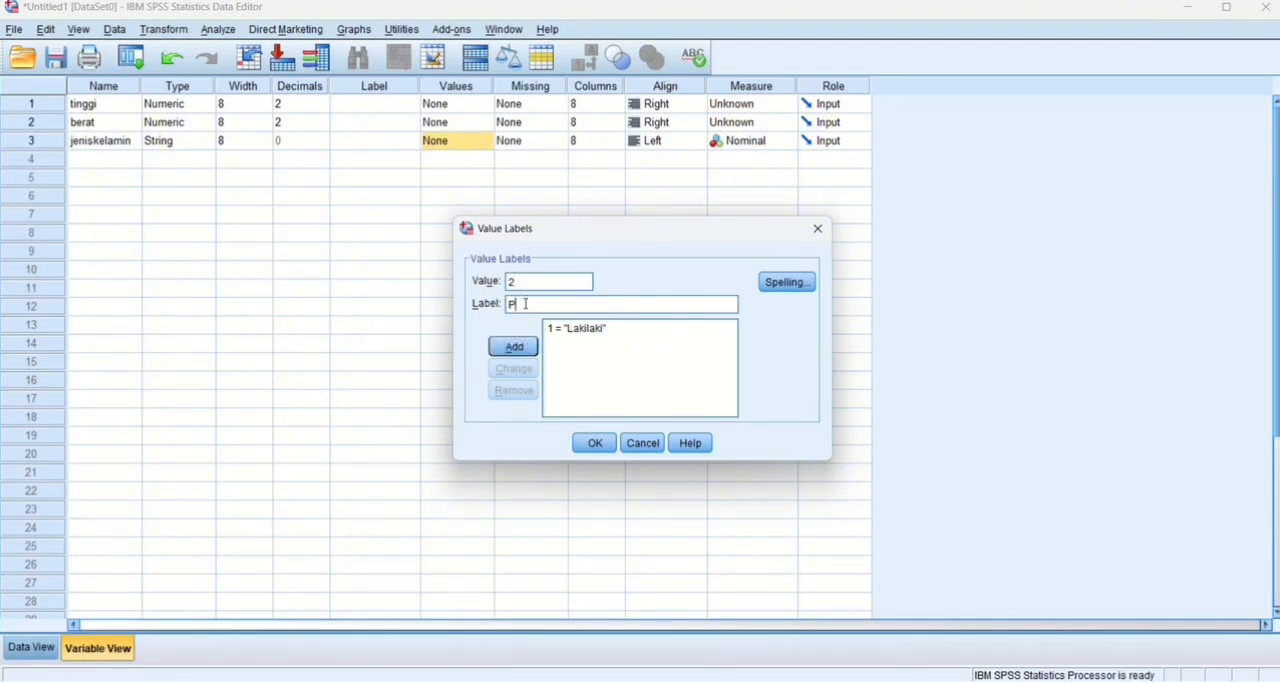
{"action": "left_click", "coordinate": [596, 444]}
{"action": "left_click", "coordinate": [612, 375]}
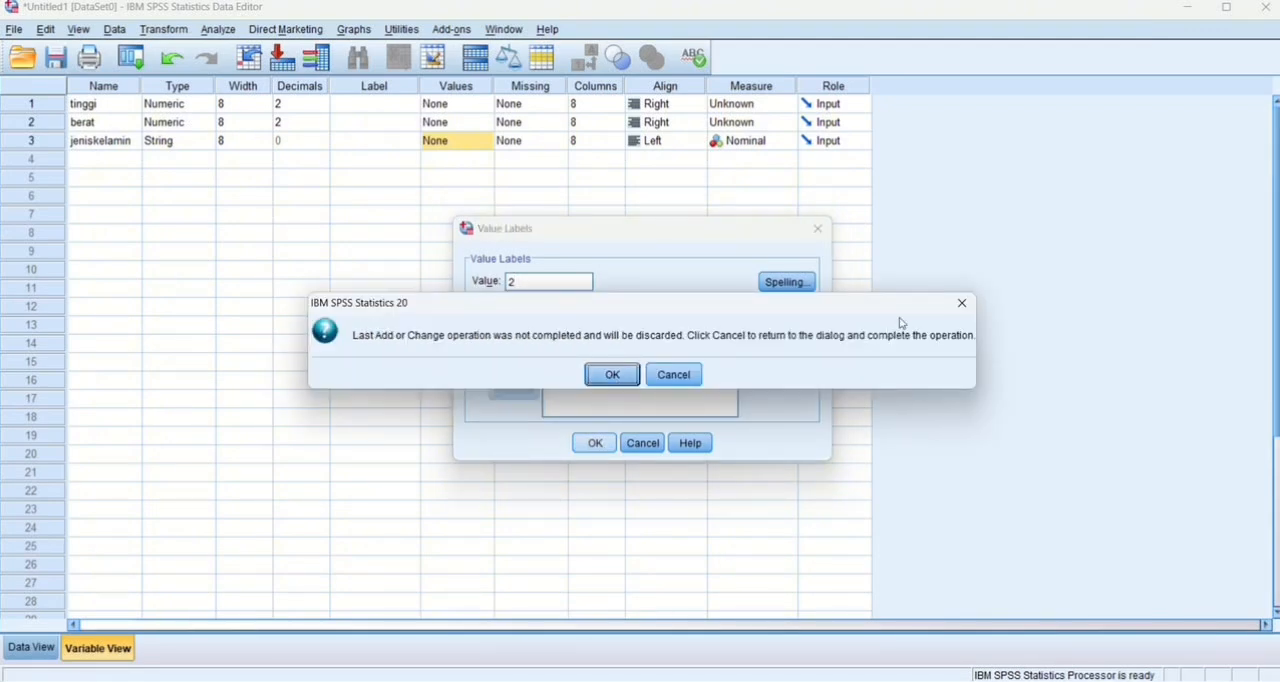
Show the data cells, switch to Excel and copy the Tinggi, Berat and Jenis Kelamin values of all 30 respondents from Sheet2, without headers.
{"action": "left_click", "coordinate": [28, 650]}
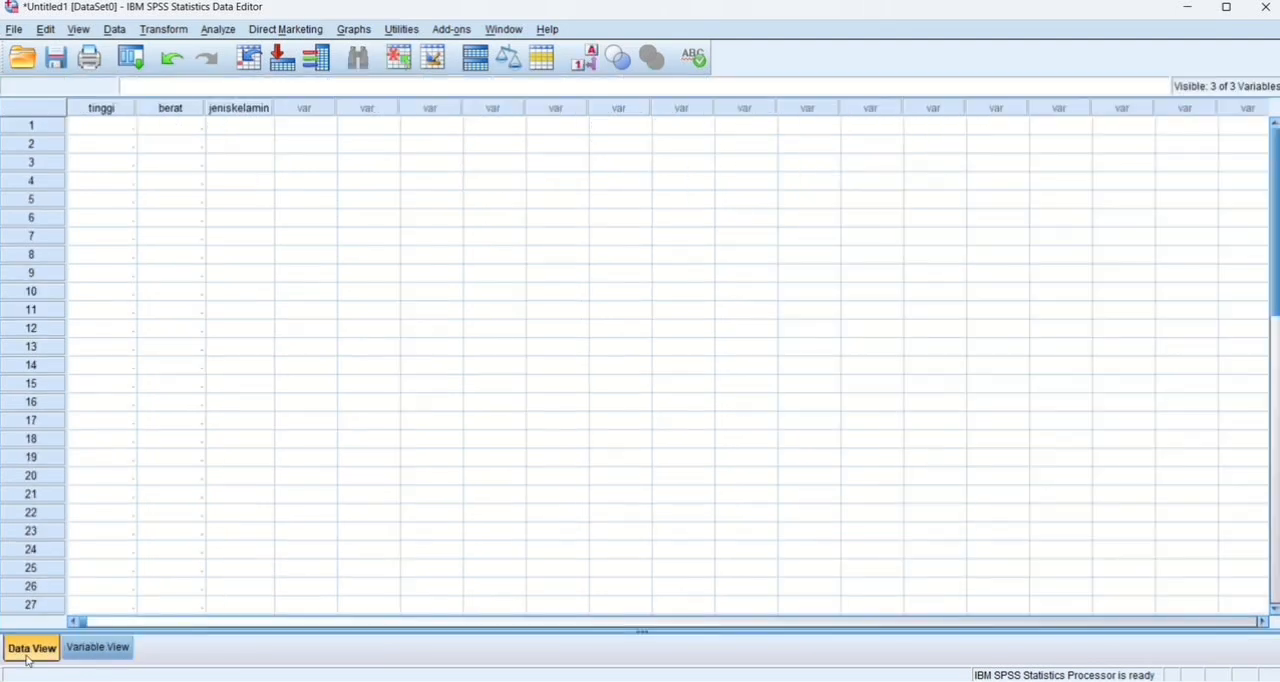
{"action": "left_click", "coordinate": [769, 681]}
{"action": "scroll", "coordinate": [497, 465], "scroll_direction": "down", "scroll_amount": 2}
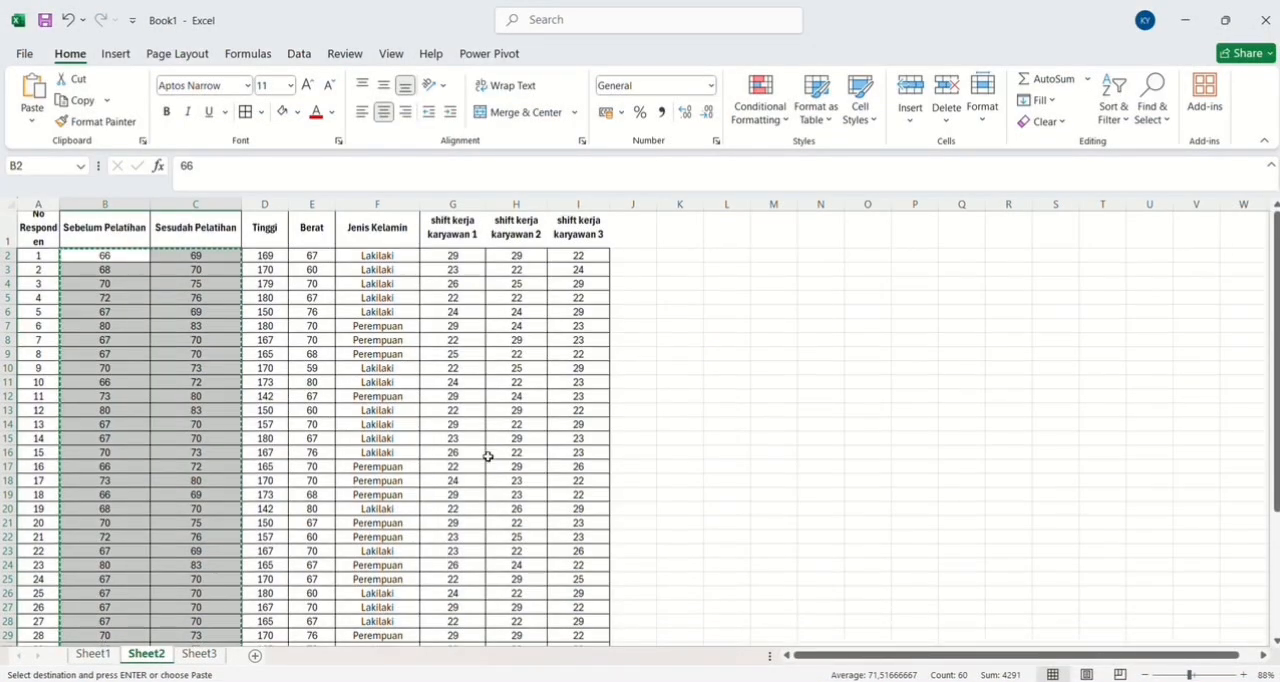
{"action": "scroll", "coordinate": [488, 457], "scroll_direction": "down", "scroll_amount": 1}
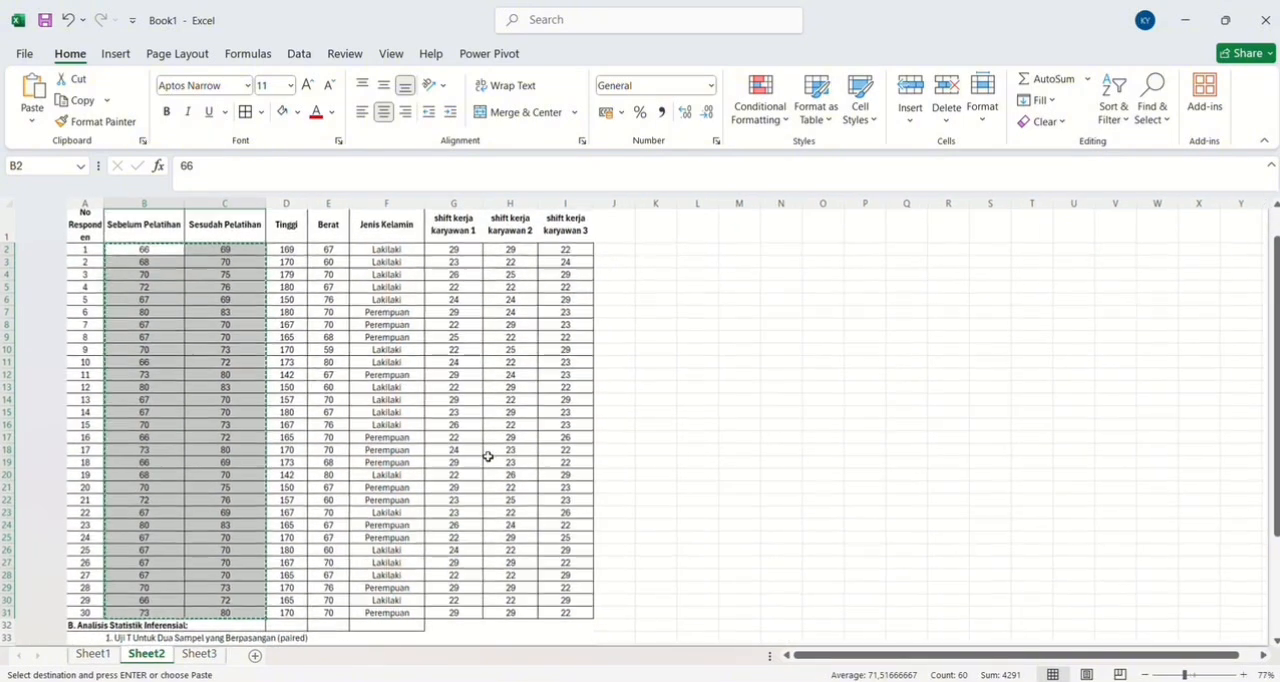
{"action": "left_click_drag", "start_coordinate": [242, 229], "coordinate": [356, 609]}
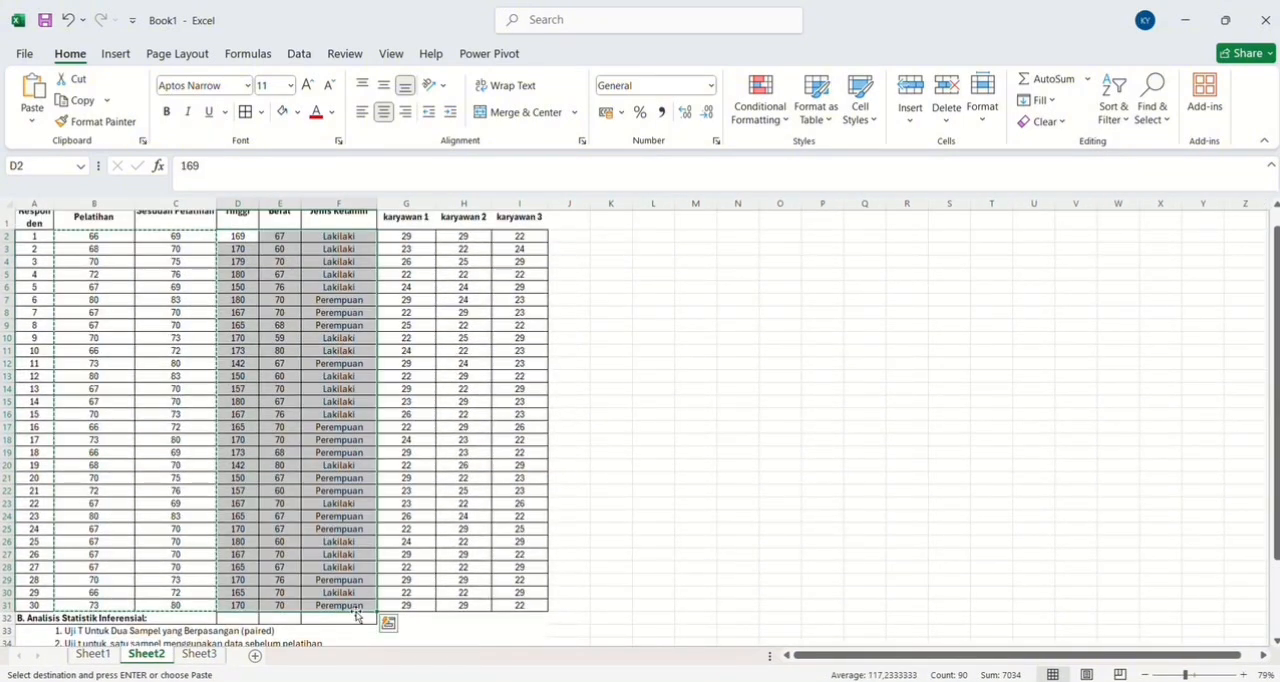
{"action": "key", "text": "ctrl+c"}
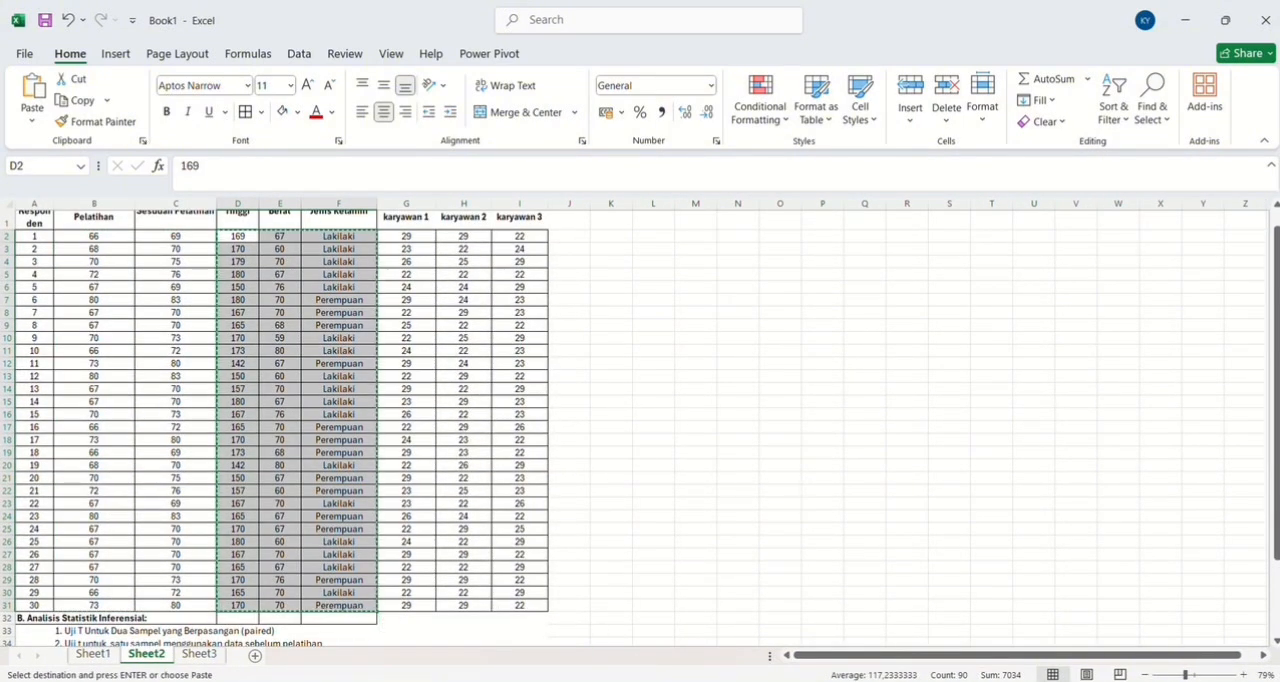
Return to the SPSS data set and paste the copied values into tinggi, berat and jeniskelamin from the first case.
{"action": "left_click", "coordinate": [708, 616]}
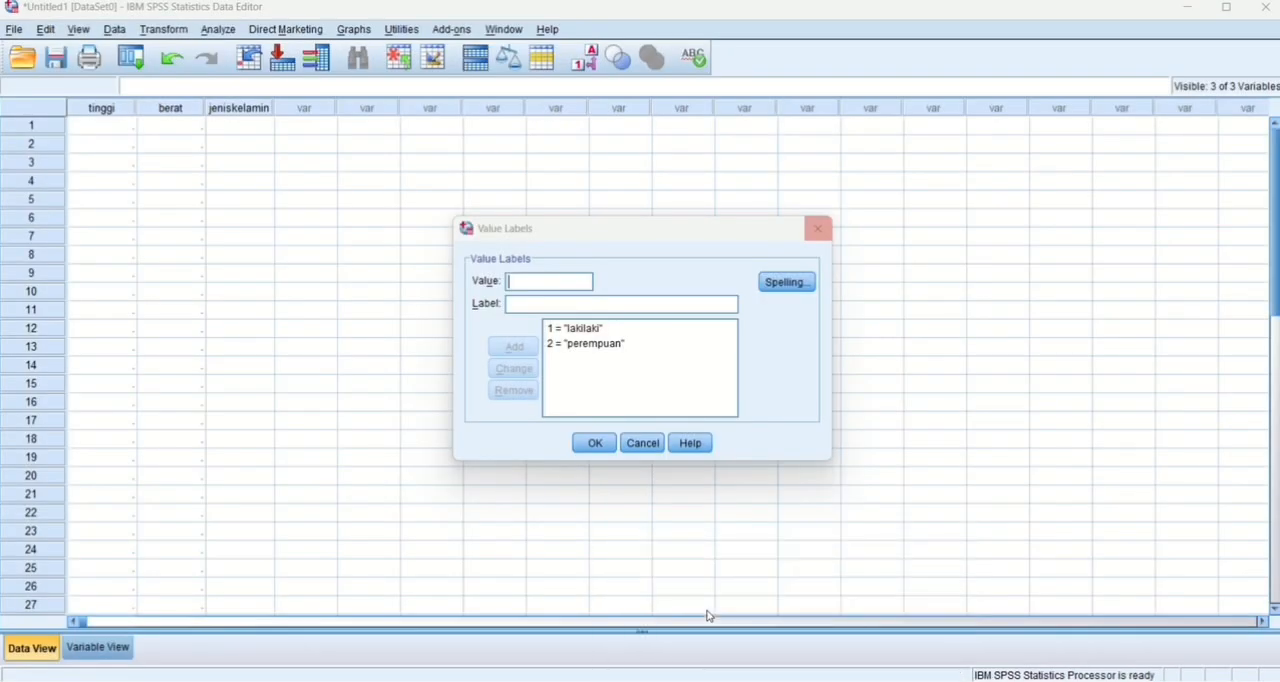
{"action": "left_click", "coordinate": [104, 128]}
{"action": "key", "text": "ctrl+v"}
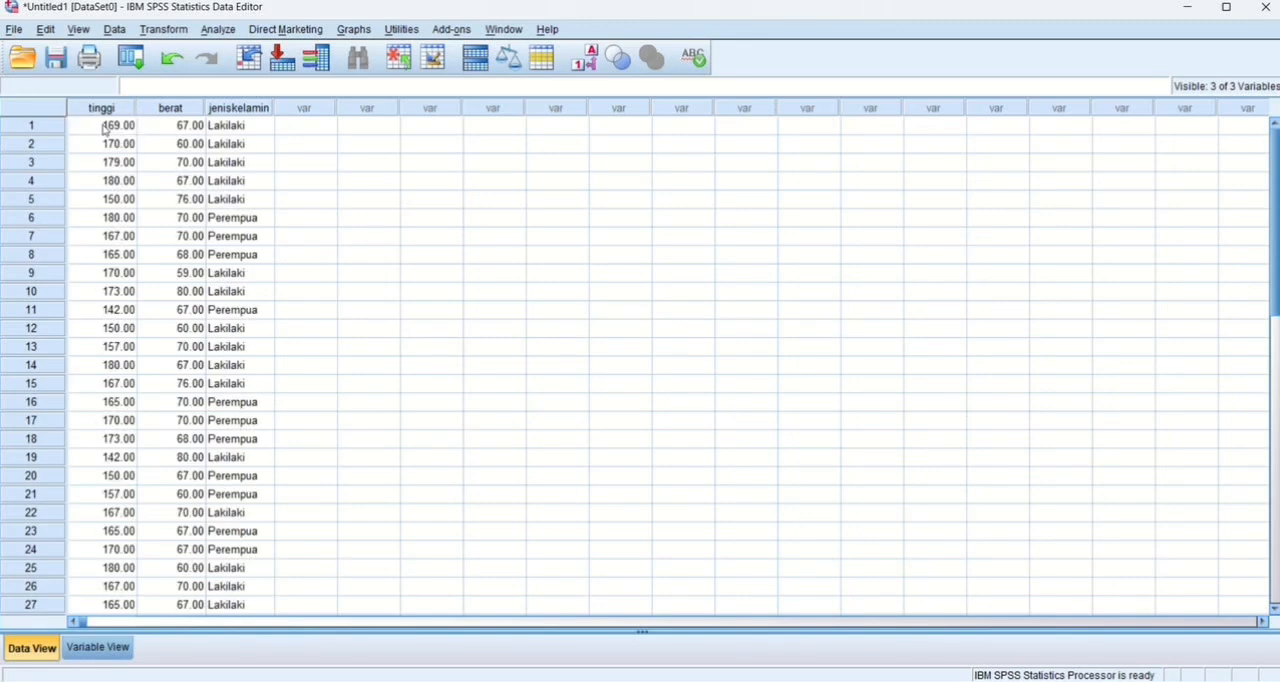
Run an Independent-Samples T Test on tinggi and berat, grouped by jeniskelamin with group 1 Lakilaki and group 2 Perempuan.
{"action": "left_click", "coordinate": [218, 29]}
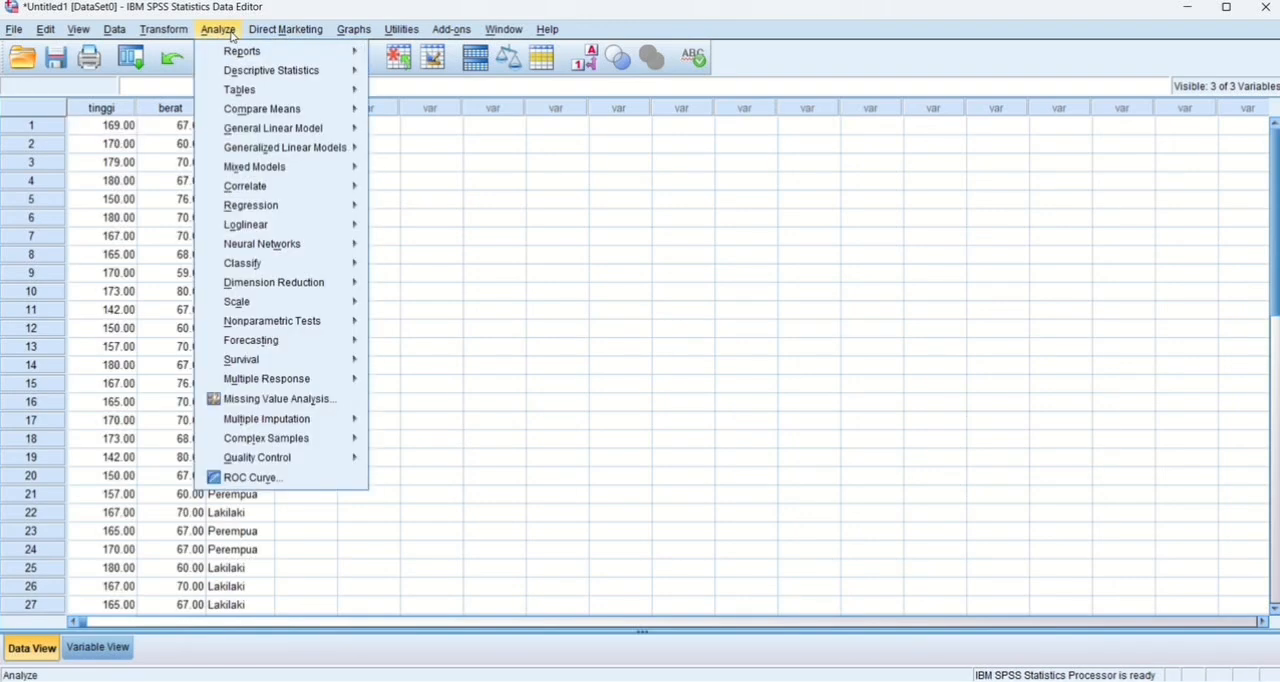
{"action": "mouse_move", "coordinate": [265, 110]}
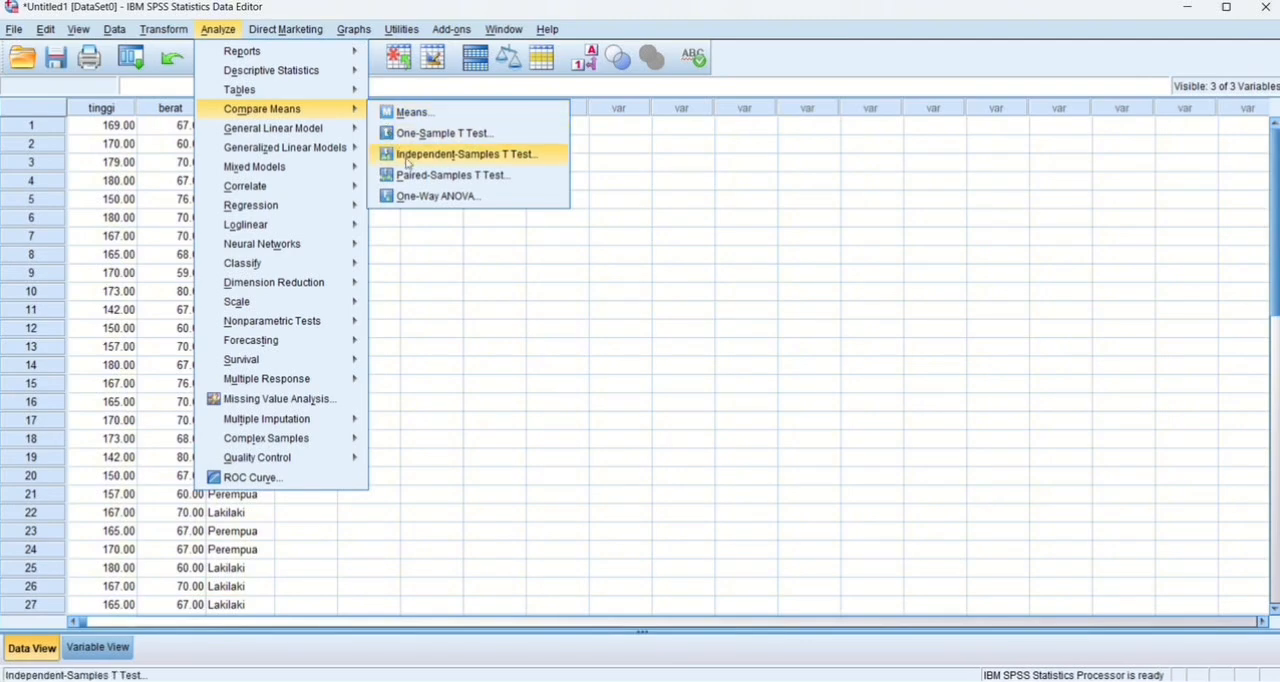
{"action": "left_click", "coordinate": [406, 157]}
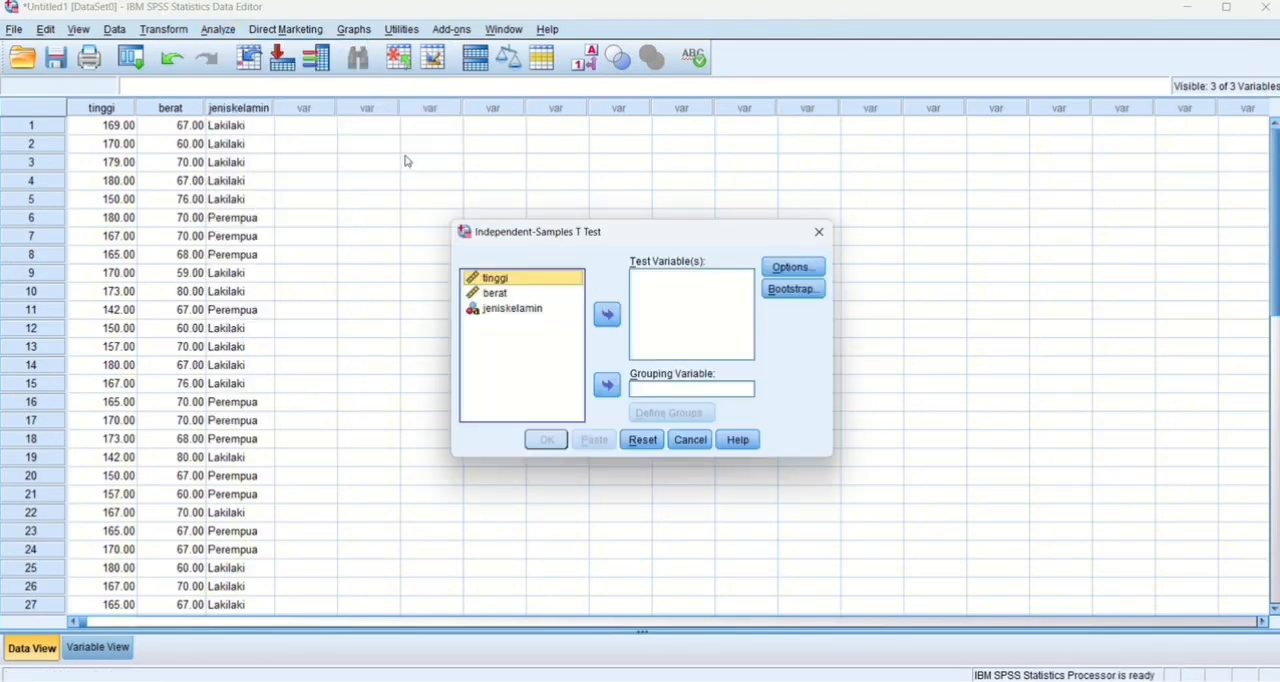
{"action": "left_click", "coordinate": [609, 316]}
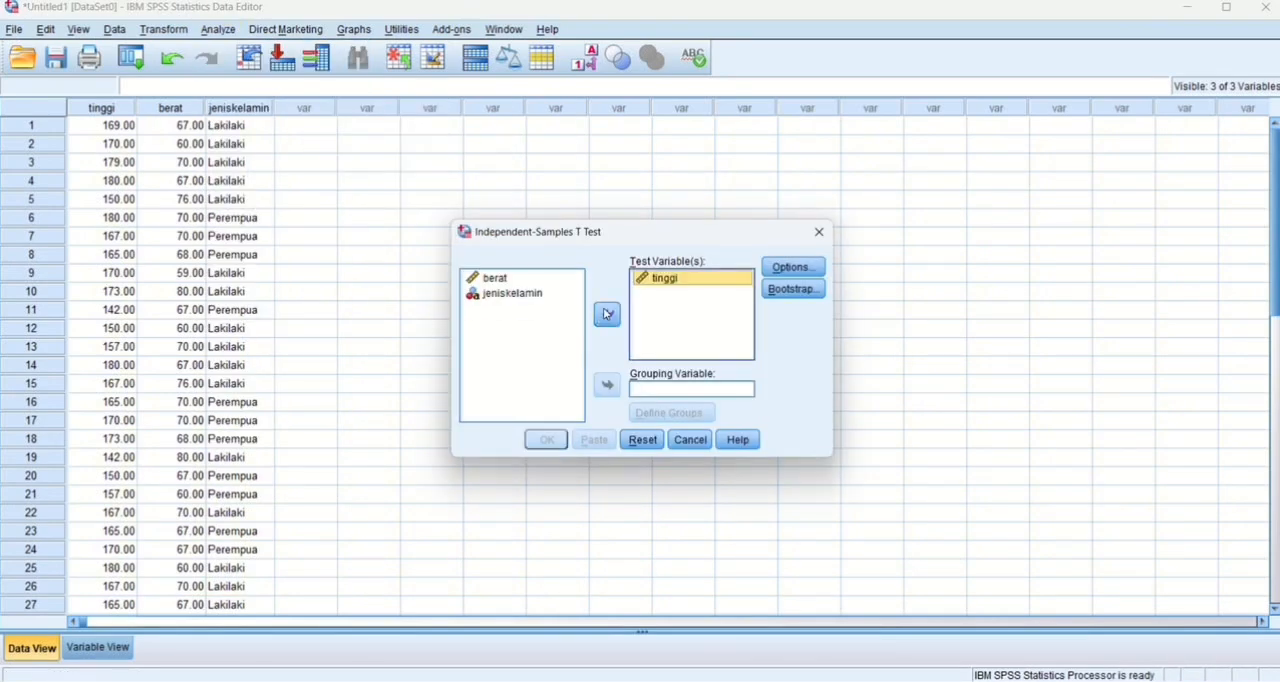
{"action": "left_click", "coordinate": [535, 278]}
{"action": "left_click", "coordinate": [610, 316]}
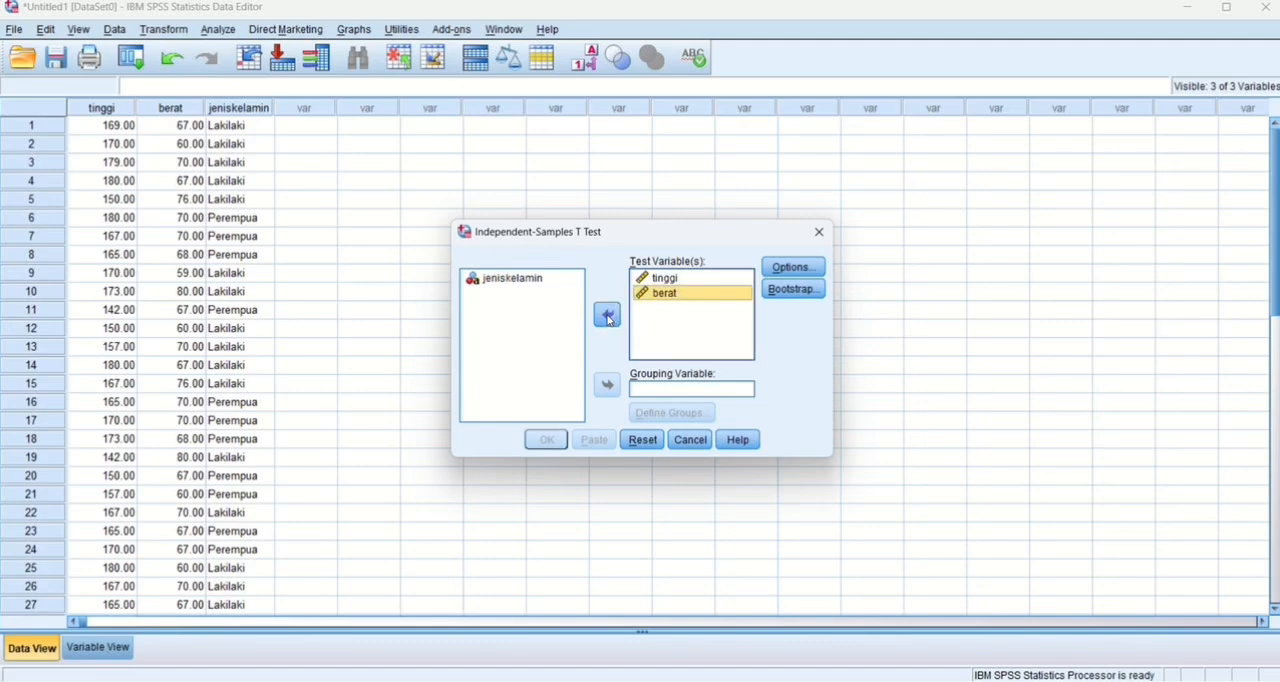
{"action": "left_click", "coordinate": [545, 283]}
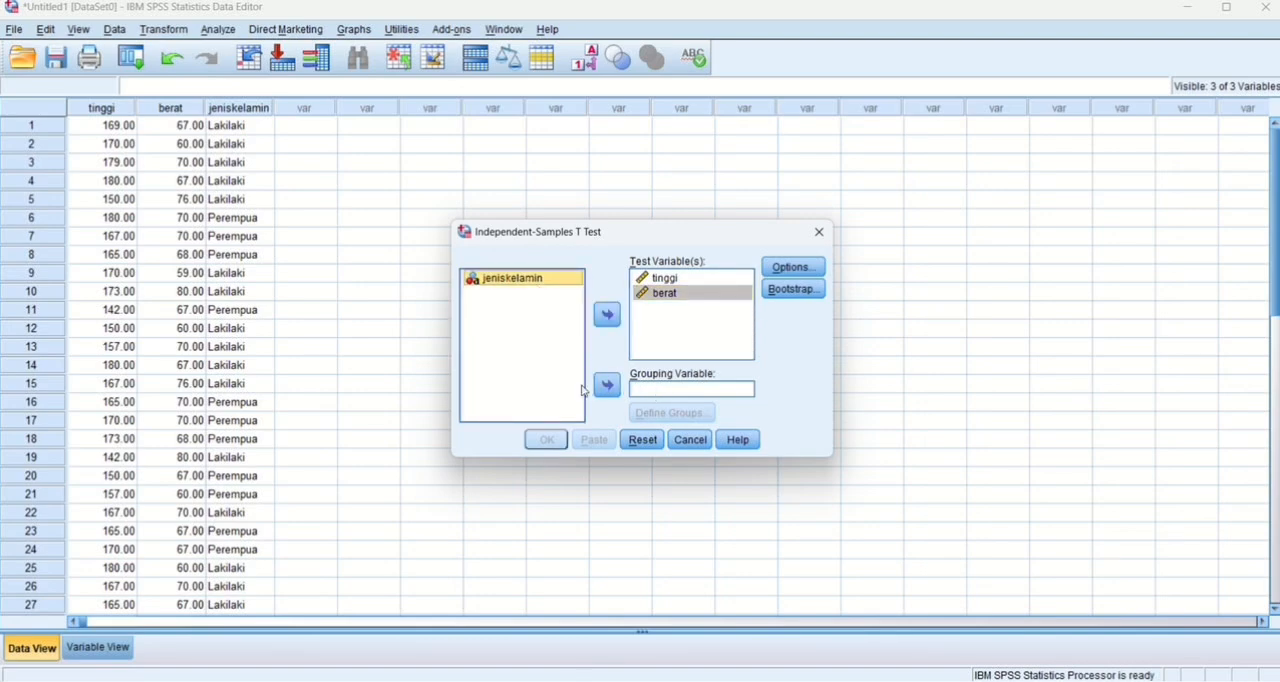
{"action": "left_click", "coordinate": [607, 385]}
{"action": "left_click", "coordinate": [694, 420]}
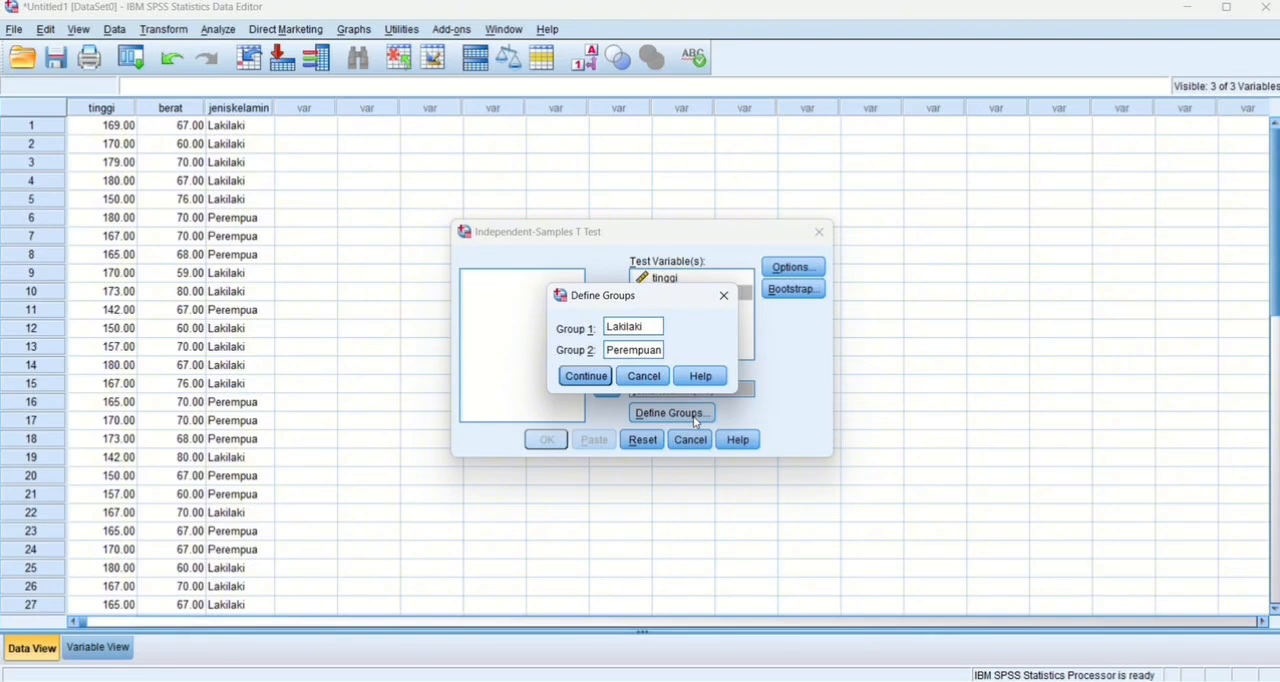
{"action": "left_click", "coordinate": [586, 376]}
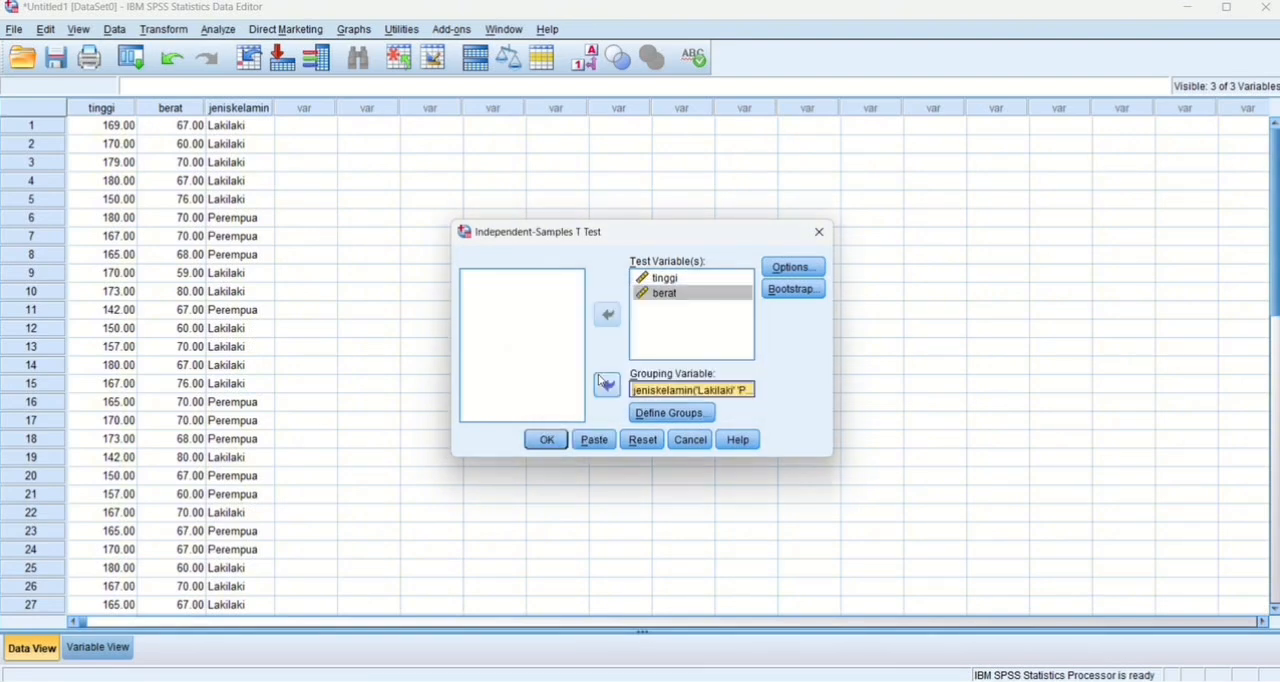
{"action": "left_click", "coordinate": [547, 440]}
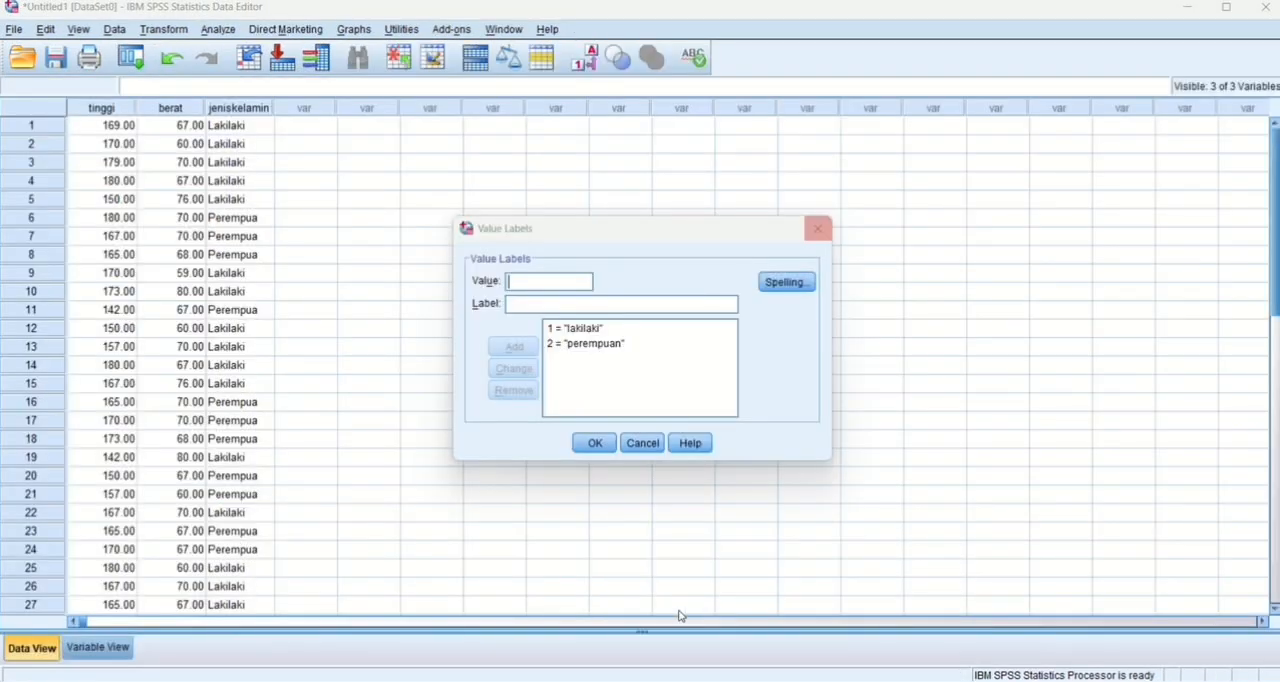
Return to the data set and clear the variables tinggi, berat and jeniskelamin from its variable definitions.
{"action": "key", "text": "Return"}
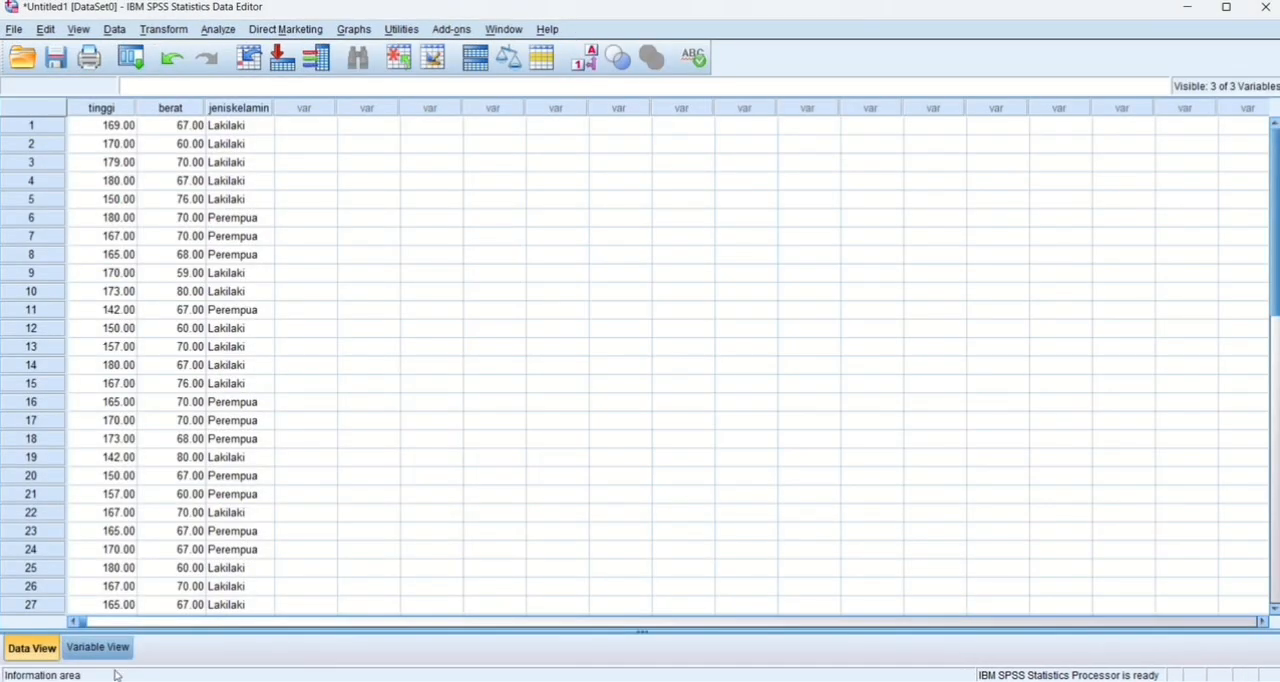
{"action": "left_click", "coordinate": [104, 649]}
{"action": "left_click", "coordinate": [50, 103]}
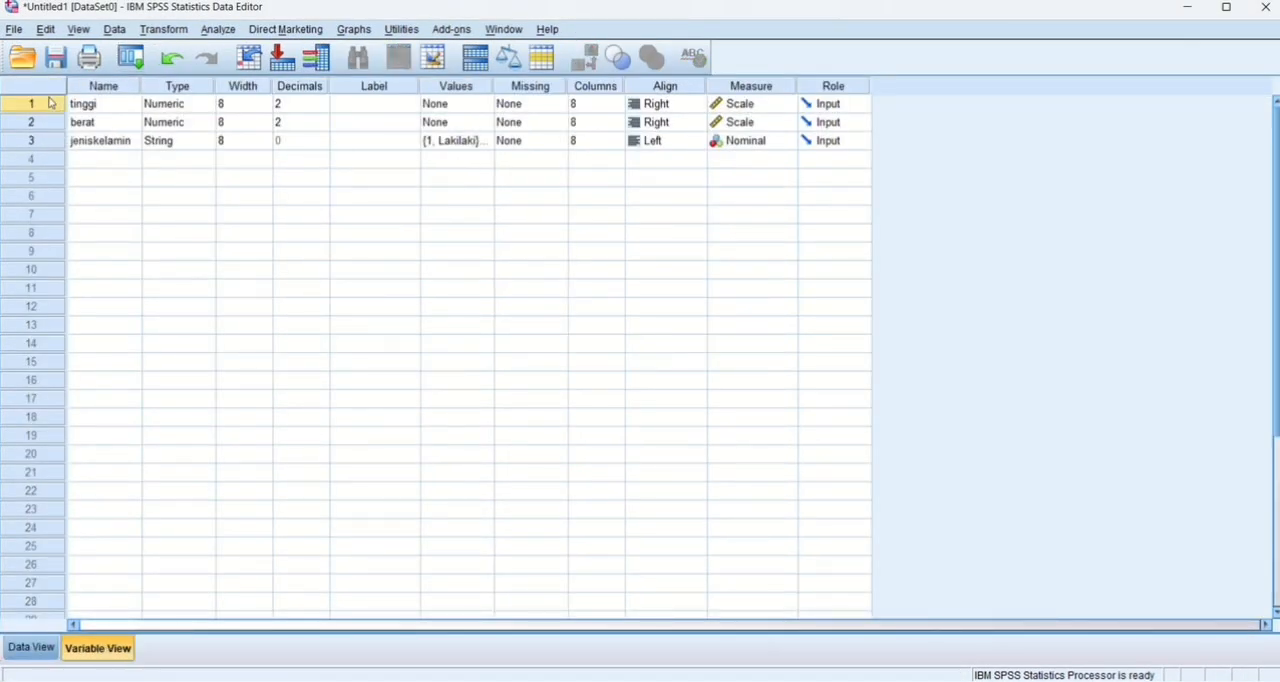
{"action": "left_click_drag", "start_coordinate": [50, 103], "coordinate": [55, 141]}
{"action": "right_click", "coordinate": [55, 141]}
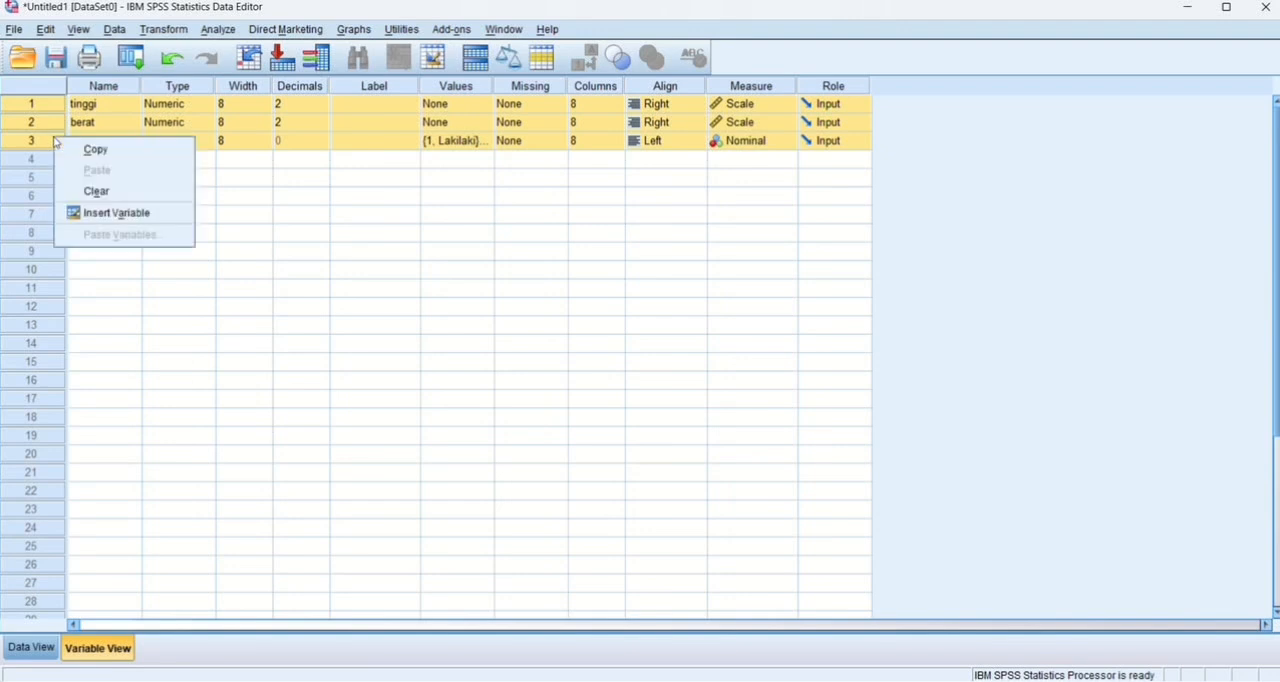
{"action": "left_click", "coordinate": [126, 191]}
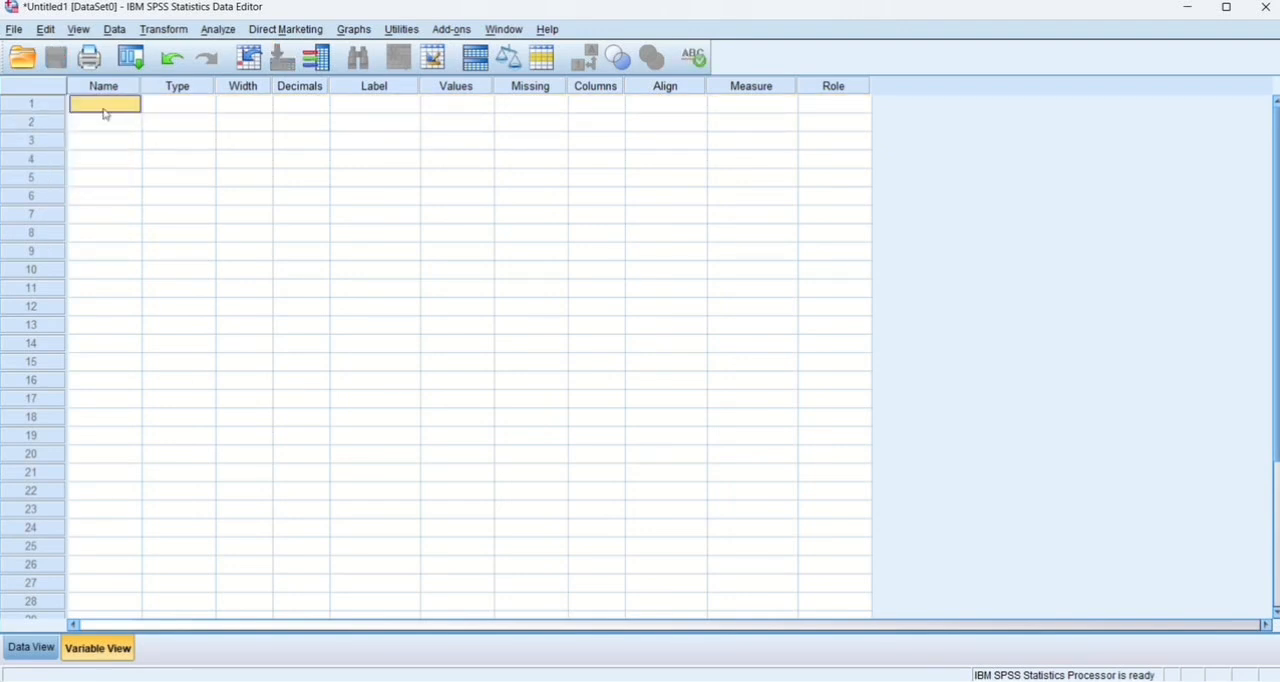
Define three numeric variables named shiftkerjakaryawan1, shiftkerjakaryawan2 and shiftkerjakaryawan3.
{"action": "type", "text": "shiftkerjak"}
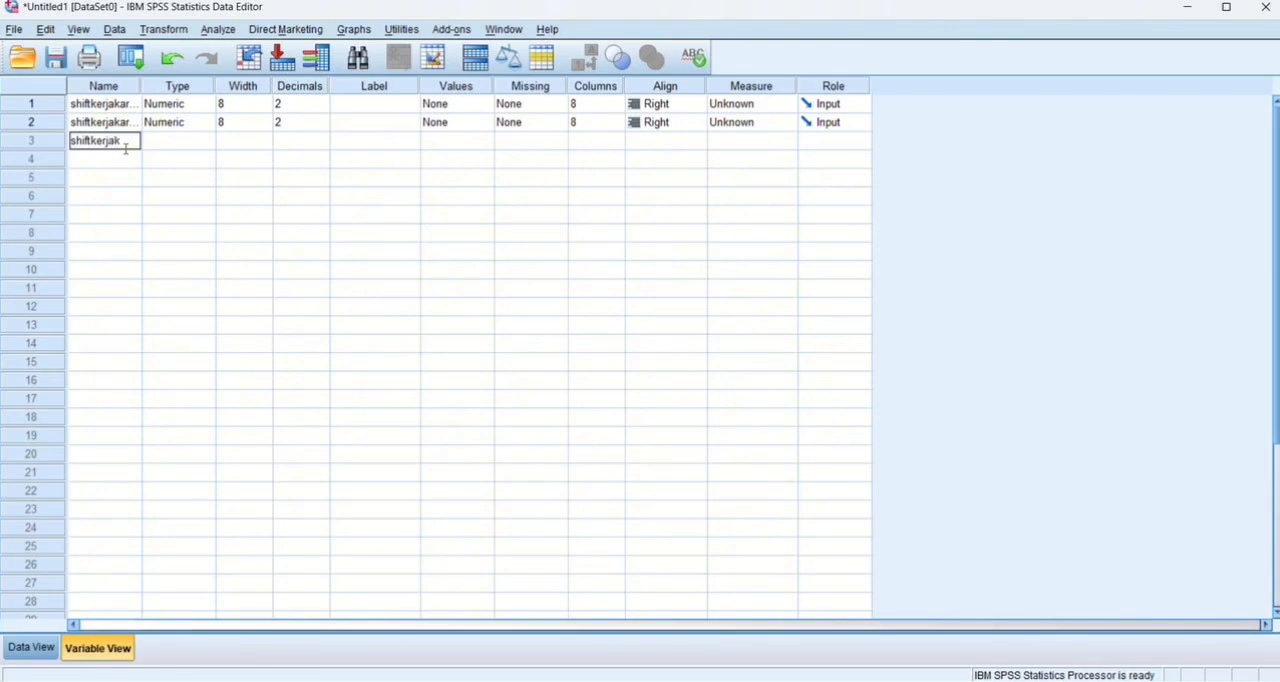
{"action": "type", "text": "yawan3"}
{"action": "left_click", "coordinate": [175, 142]}
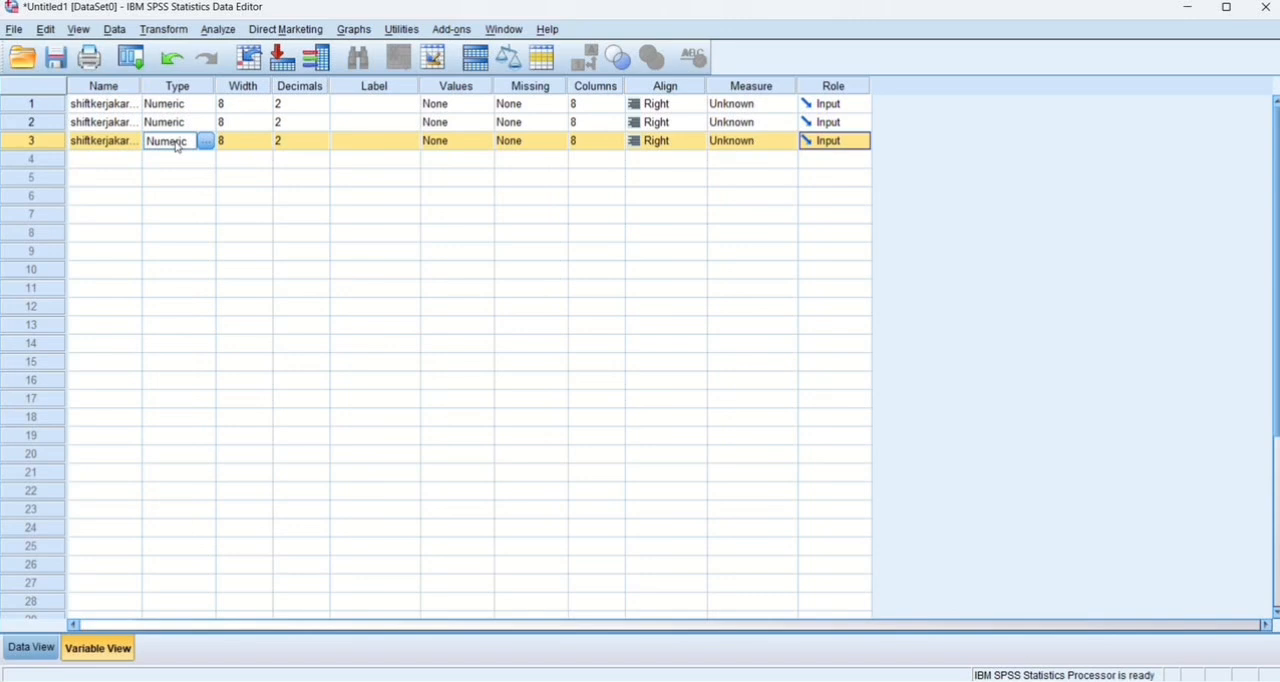
Set the decimals of all three shiftkerjakaryawan variables to 0.
{"action": "left_click", "coordinate": [310, 104]}
{"action": "left_click", "coordinate": [322, 108]}
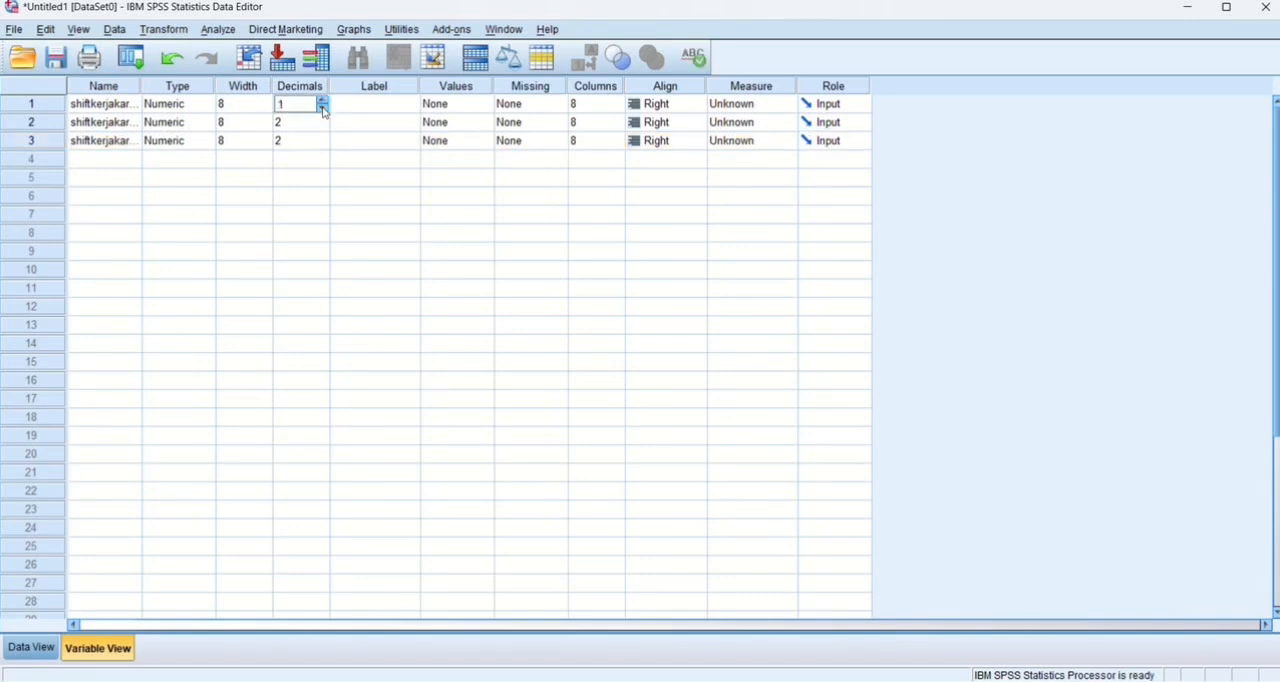
{"action": "left_click", "coordinate": [322, 122]}
{"action": "left_click", "coordinate": [323, 127]}
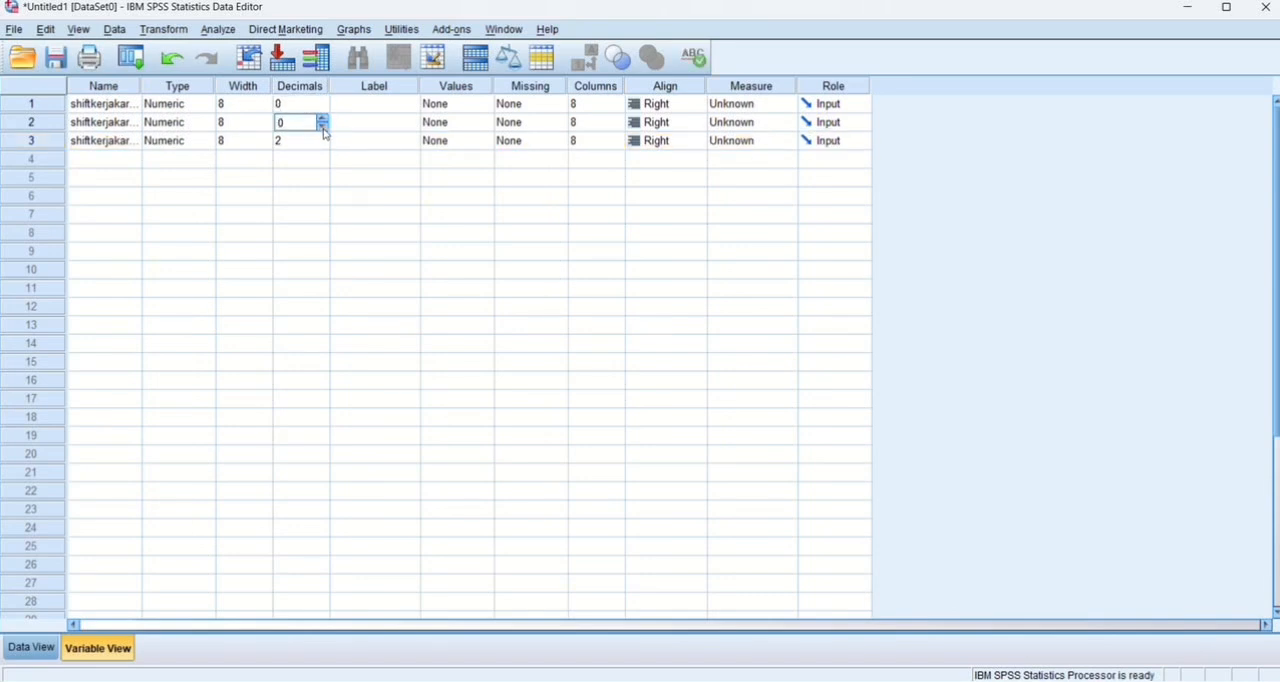
{"action": "left_click", "coordinate": [322, 140]}
{"action": "left_click", "coordinate": [322, 145]}
{"action": "left_click", "coordinate": [322, 145]}
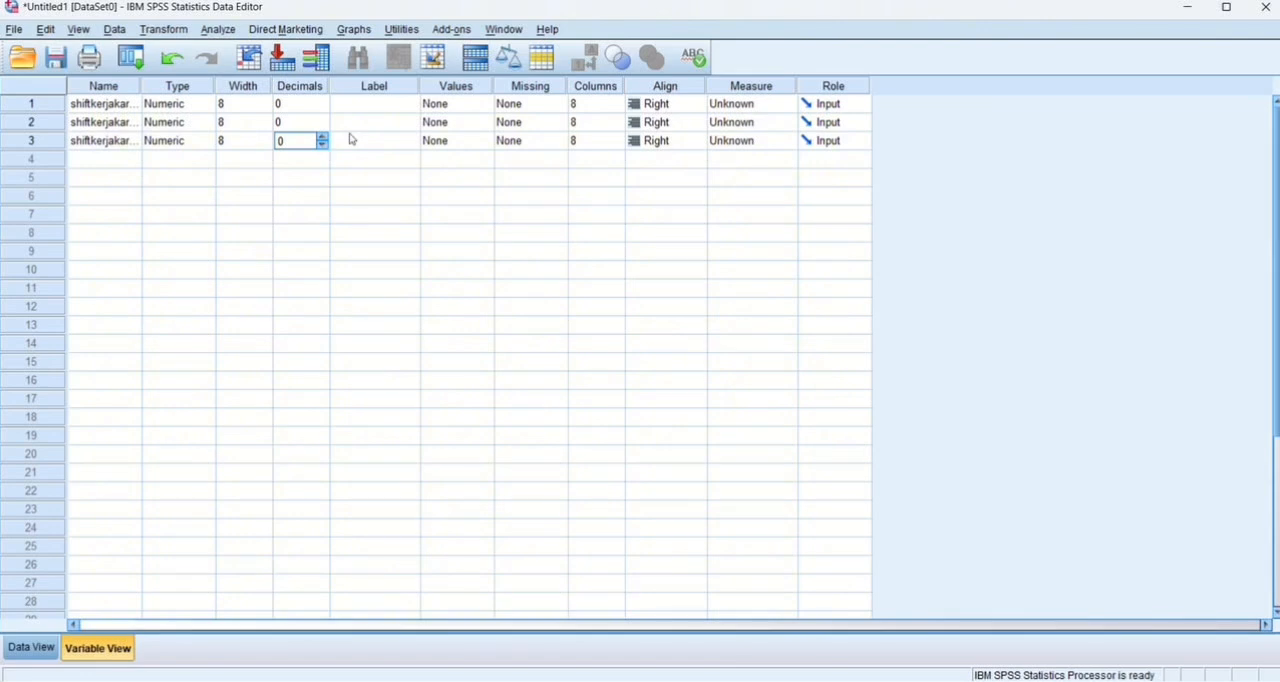
Give each of the three variables the value labels 1 shiftkerjakaryawan1, 2 shiftkerjakaryawan2 and 3 shiftkerjakaryawan3.
{"action": "double_click", "coordinate": [490, 105]}
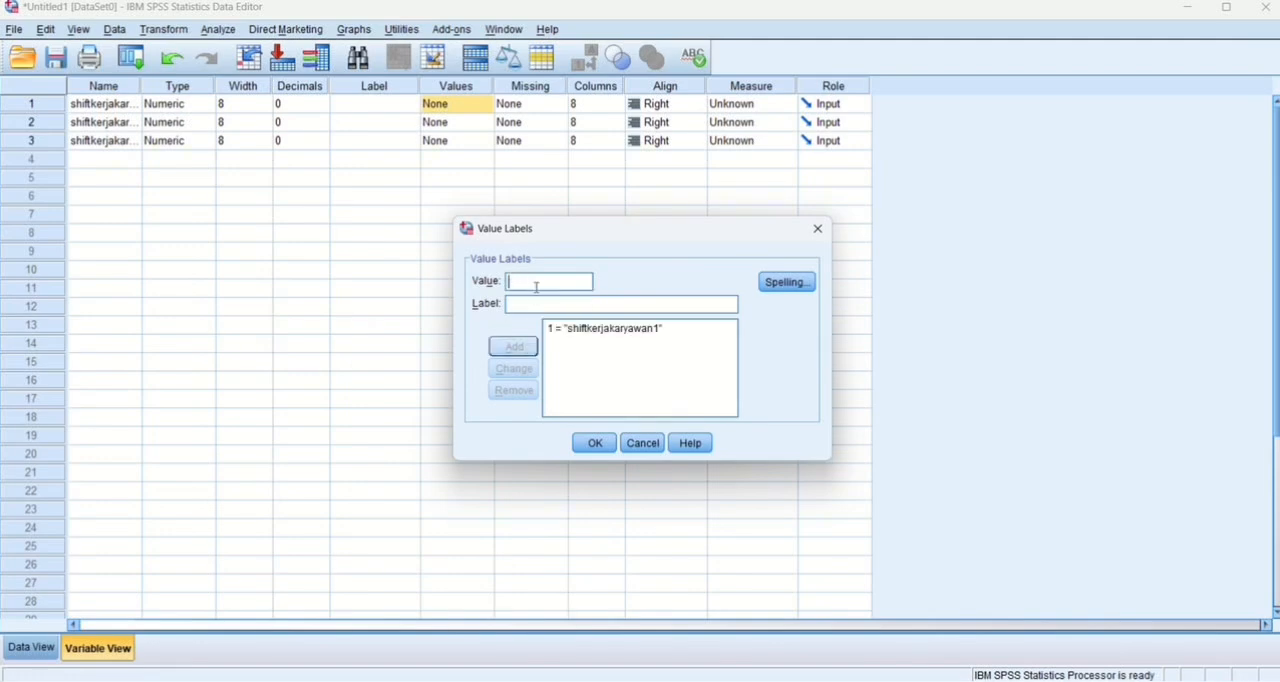
{"action": "left_click", "coordinate": [540, 282]}
{"action": "type", "text": "2"}
{"action": "left_click", "coordinate": [541, 305]}
{"action": "type", "text": "shiftkerjakaryawan1"}
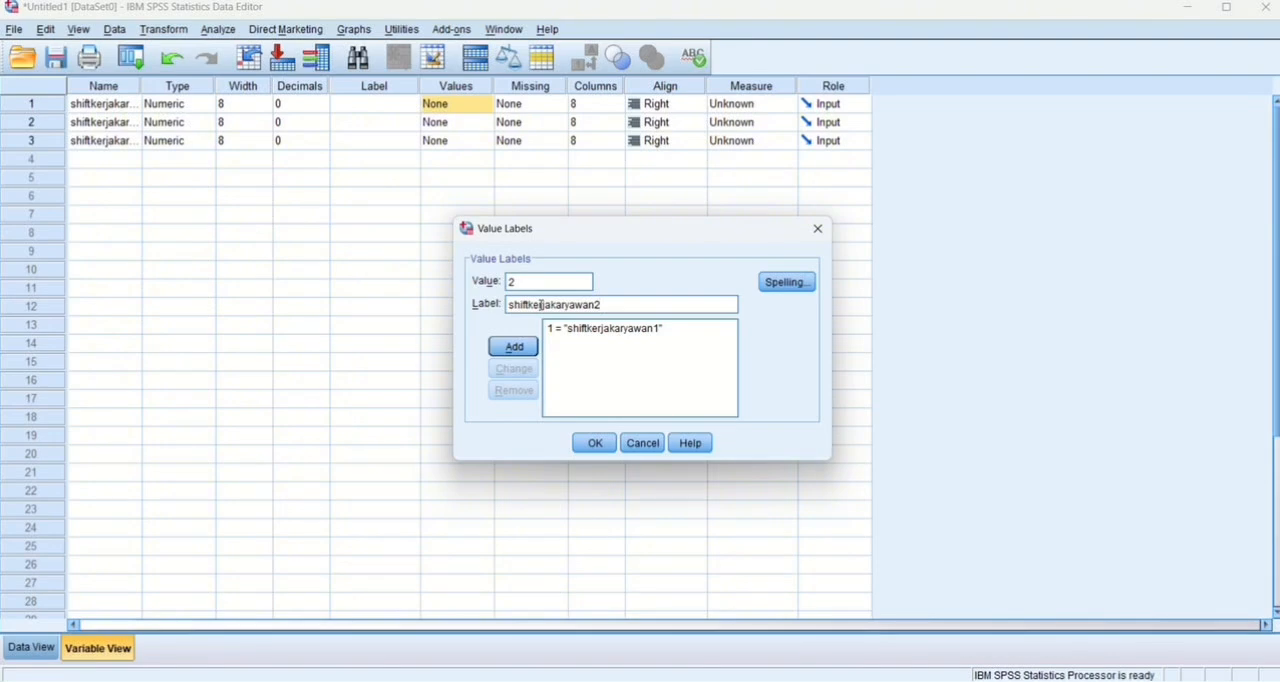
{"action": "left_click", "coordinate": [513, 346]}
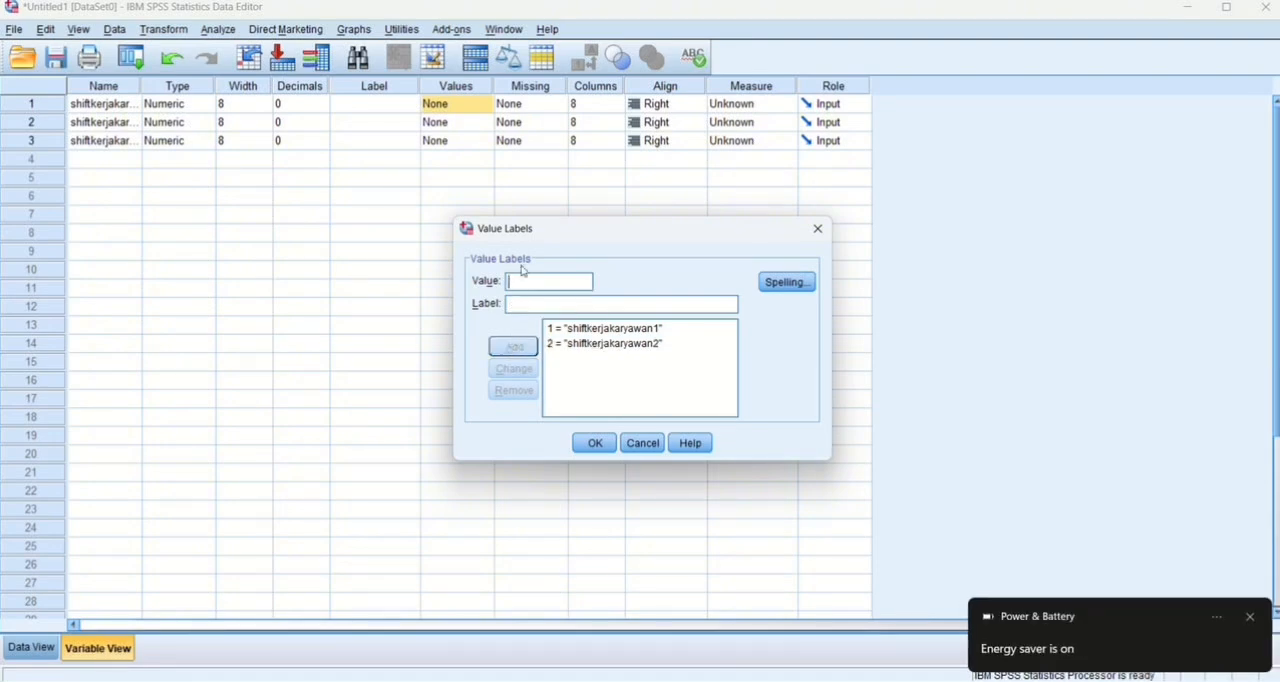
{"action": "type", "text": "3"}
{"action": "left_click", "coordinate": [529, 305]}
{"action": "left_click", "coordinate": [521, 353]}
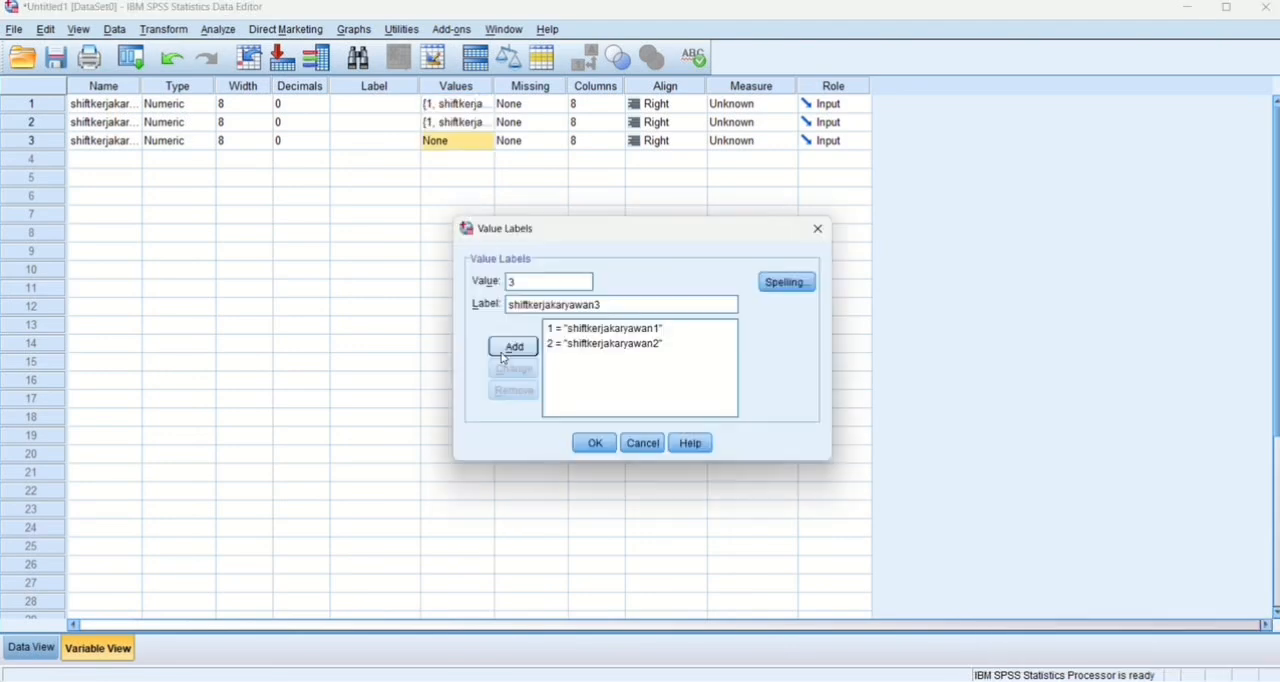
{"action": "left_click", "coordinate": [513, 346]}
{"action": "left_click", "coordinate": [603, 448]}
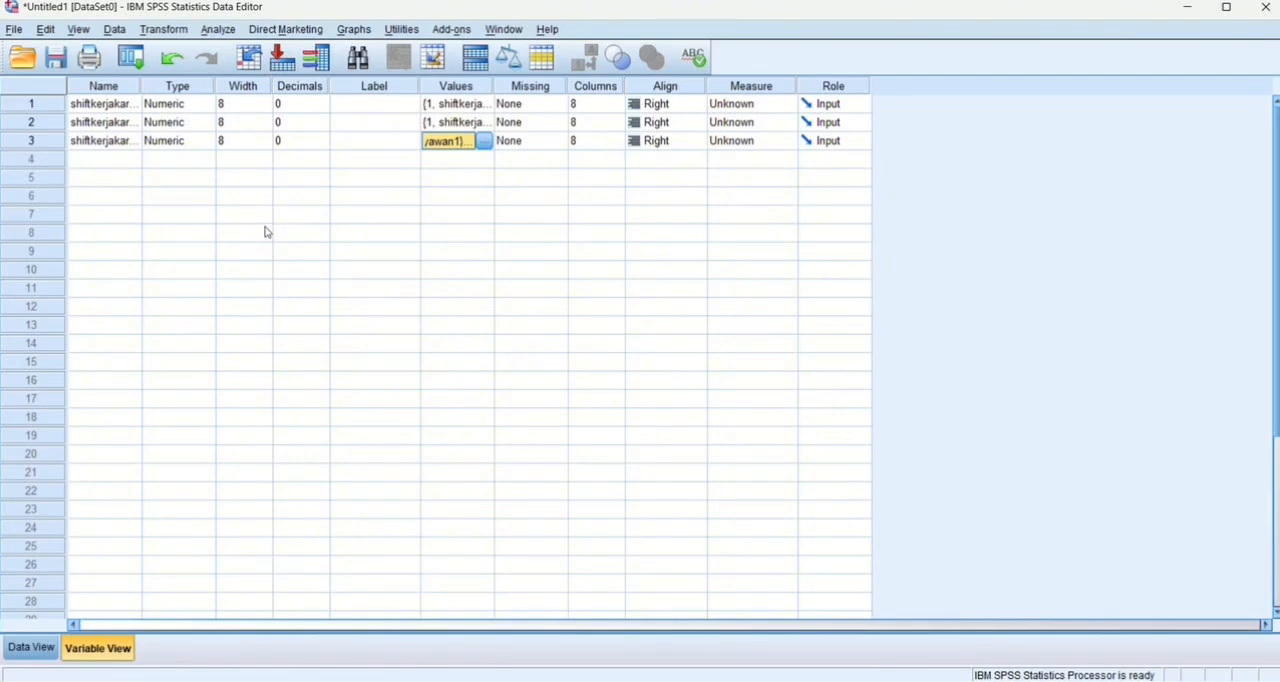
Show the data cells, switch to Excel and copy the karyawan 1, 2 and 3 shift values of all 30 respondents from Sheet2, without headers.
{"action": "left_click", "coordinate": [31, 647]}
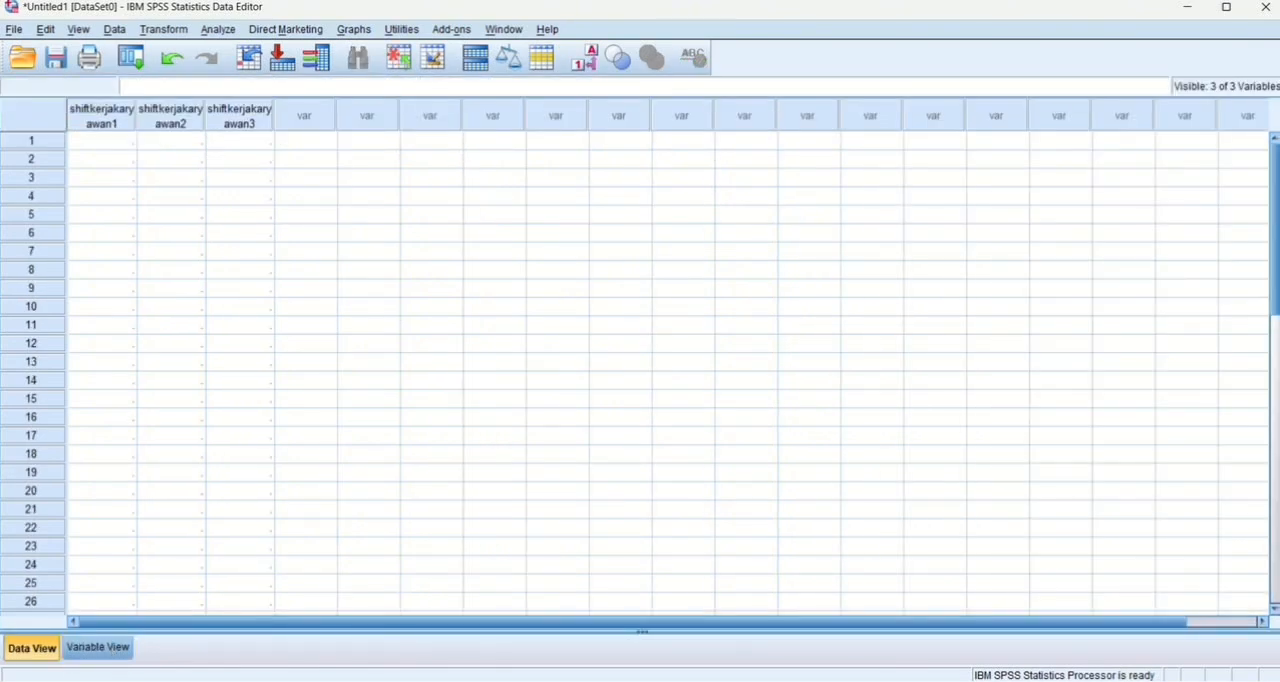
{"action": "key", "text": "alt+Tab"}
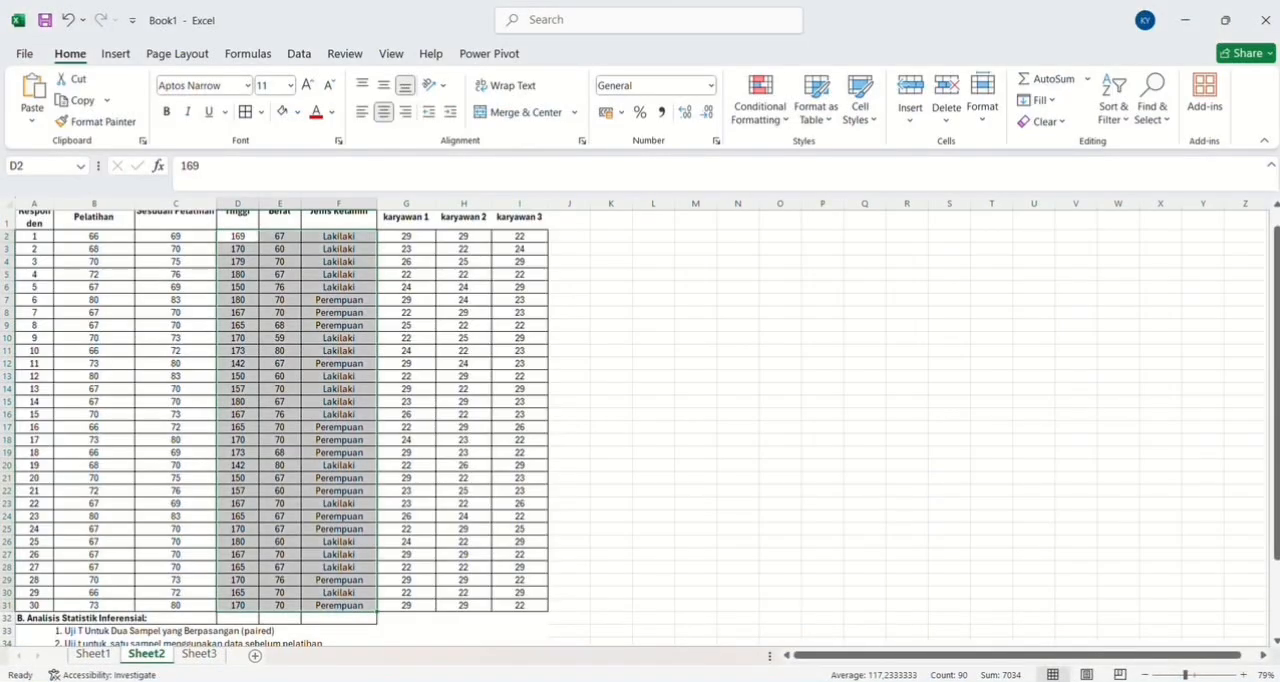
{"action": "left_click", "coordinate": [420, 238]}
{"action": "left_click_drag", "start_coordinate": [420, 238], "coordinate": [517, 607]}
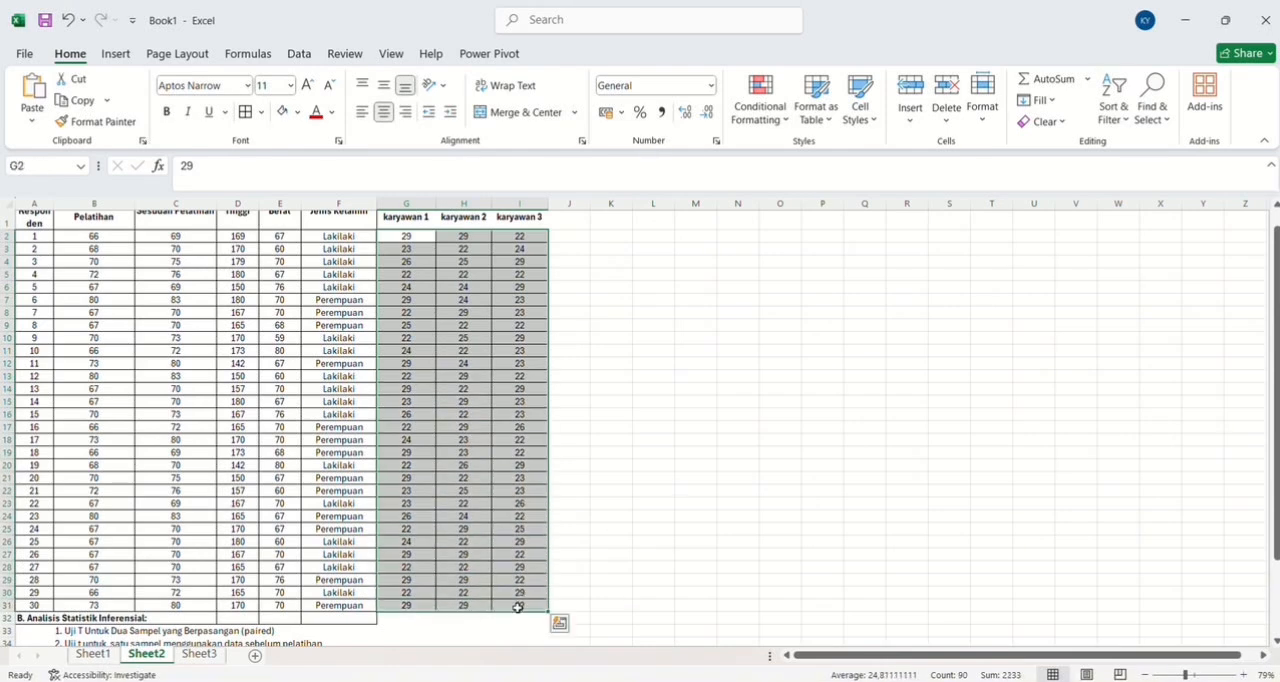
{"action": "key", "text": "ctrl+c"}
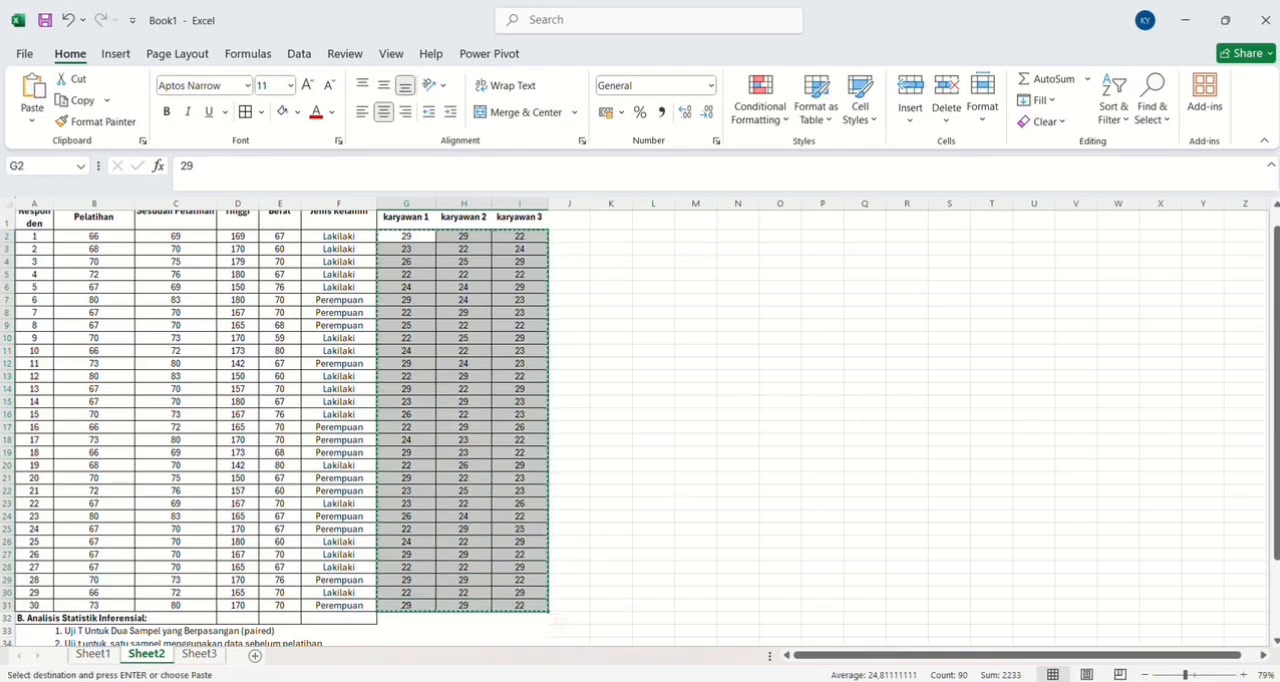
Return to the SPSS data set and paste the copied values into the three shiftkerjakaryawan variables from the first case.
{"action": "left_click", "coordinate": [686, 610]}
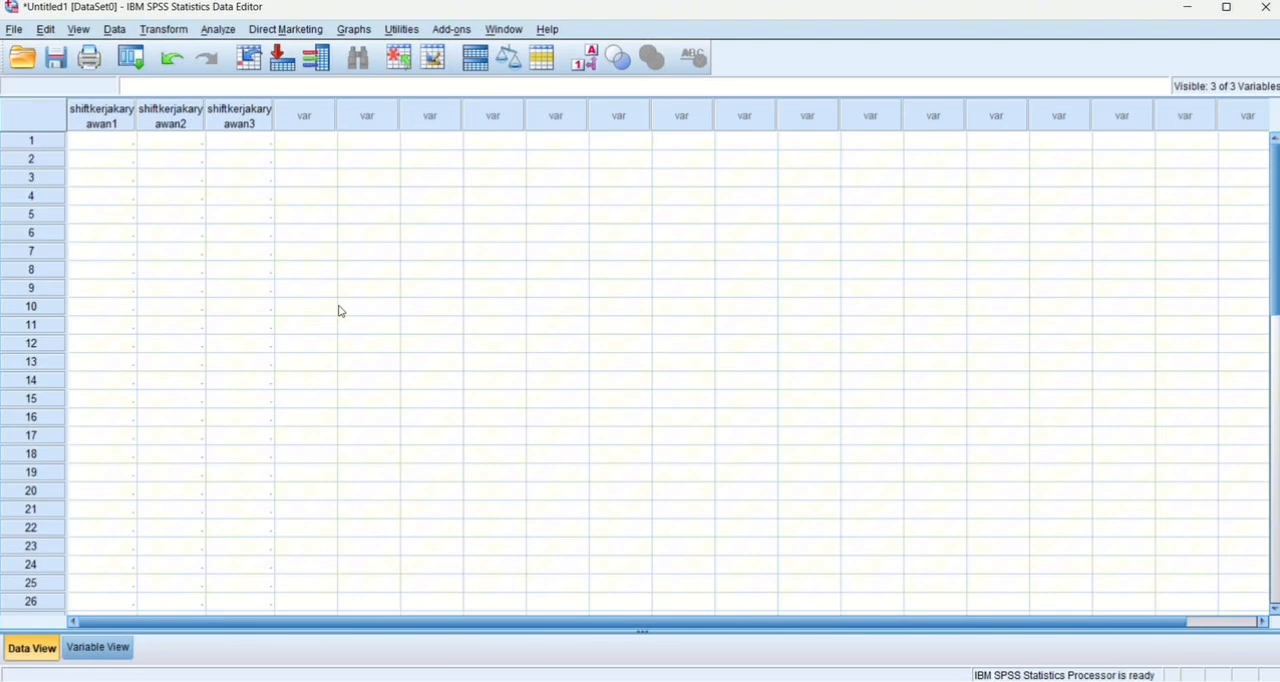
{"action": "left_click", "coordinate": [101, 140]}
{"action": "key", "text": "ctrl+v"}
Start a One-Way ANOVA with shiftkerjakaryawan1, shiftkerjakaryawan2 and shiftkerjakaryawan3 as dependent variables, accepting the default contrasts.
{"action": "left_click", "coordinate": [217, 29]}
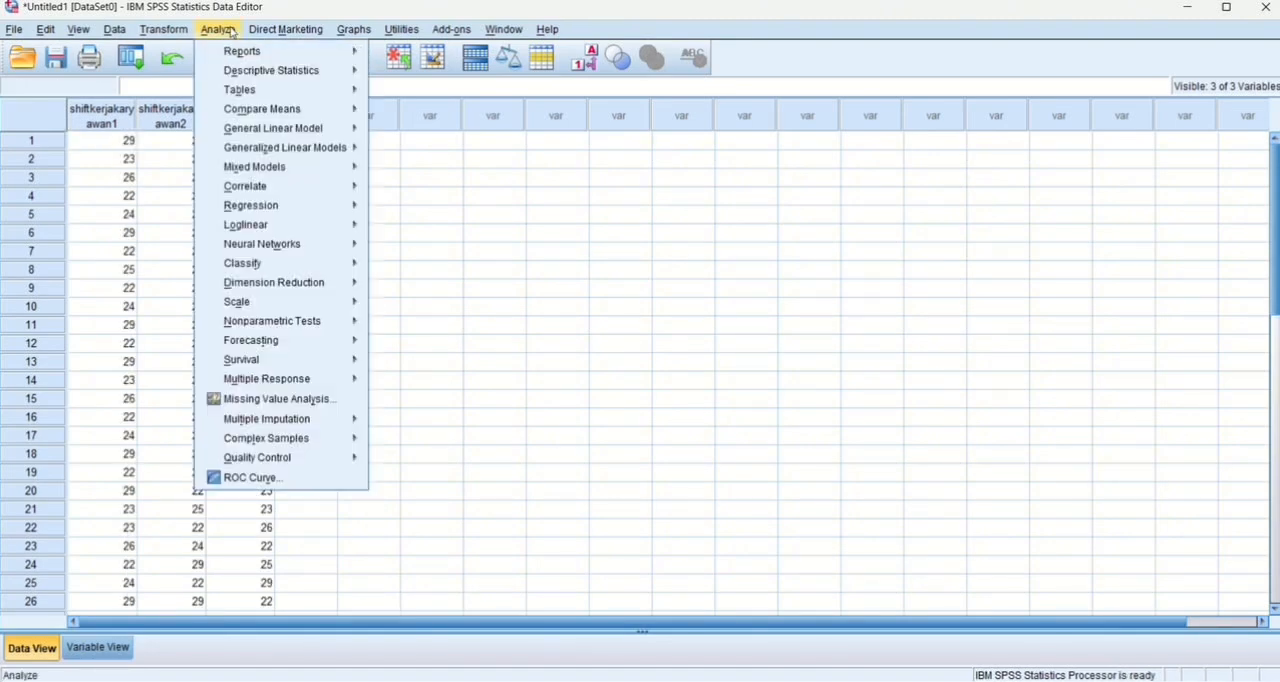
{"action": "mouse_move", "coordinate": [285, 113]}
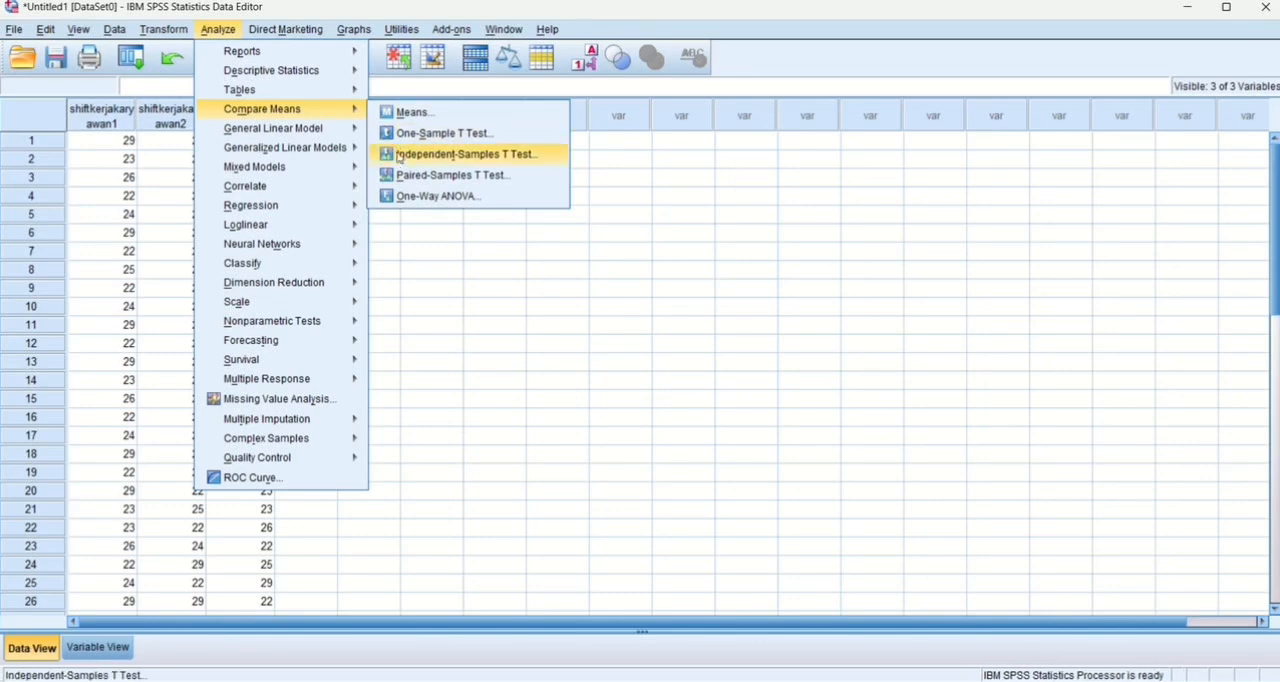
{"action": "left_click", "coordinate": [403, 197]}
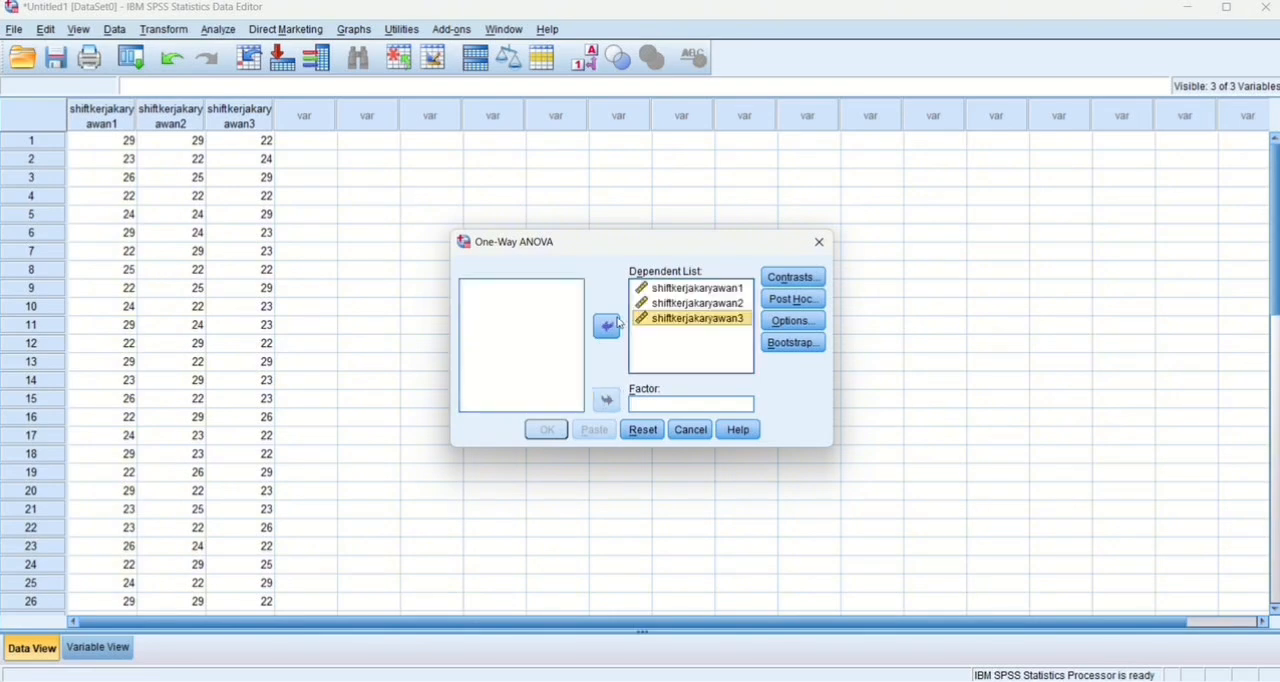
{"action": "left_click", "coordinate": [806, 283]}
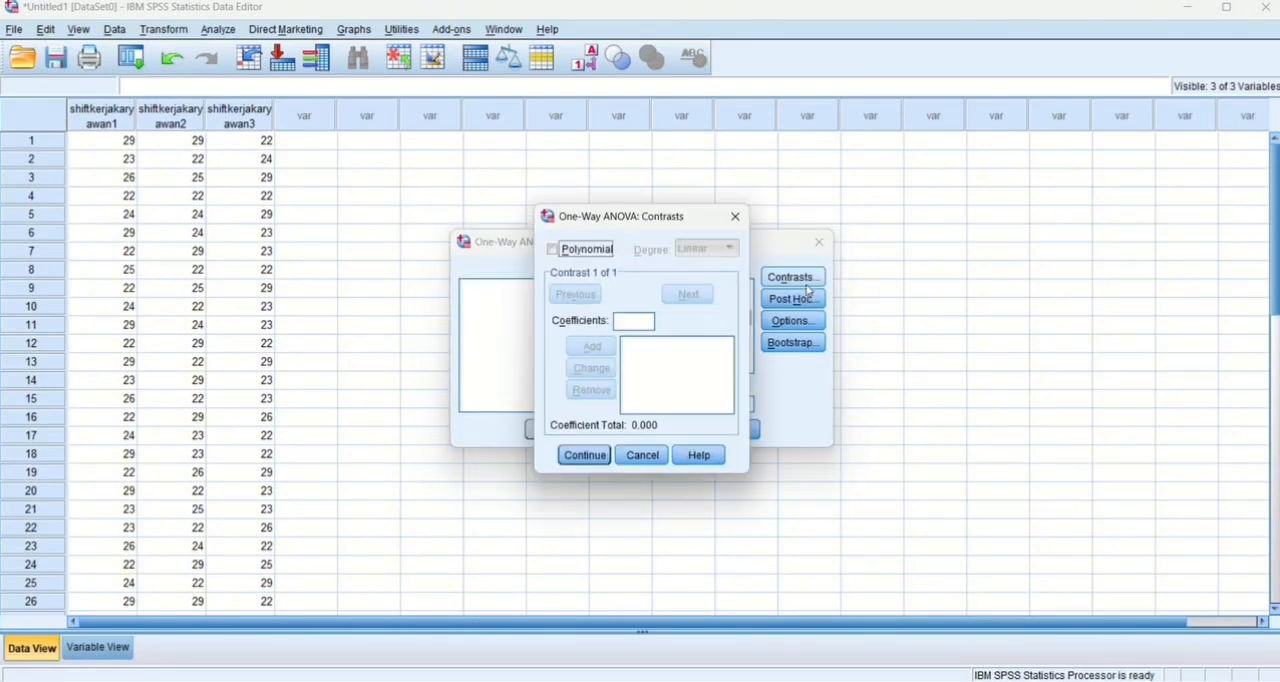
{"action": "left_click", "coordinate": [584, 455]}
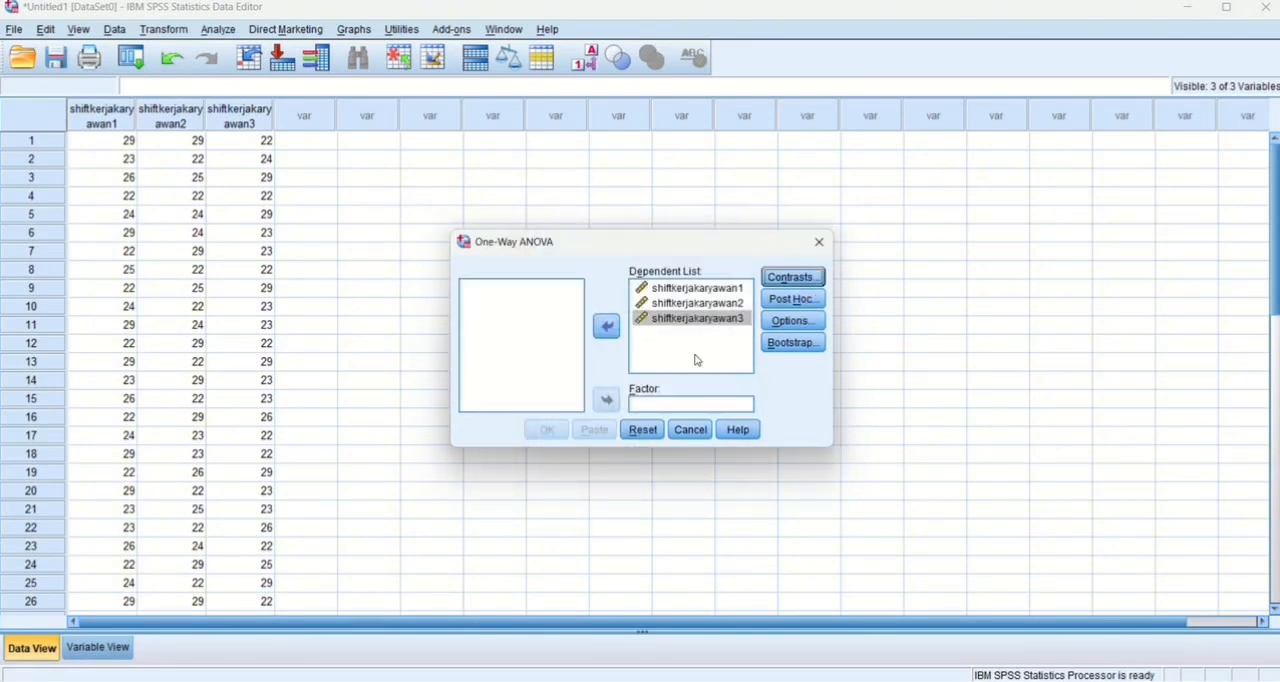
Enable the Bonferroni and Tukey post hoc comparisons for the ANOVA.
{"action": "left_click", "coordinate": [790, 299]}
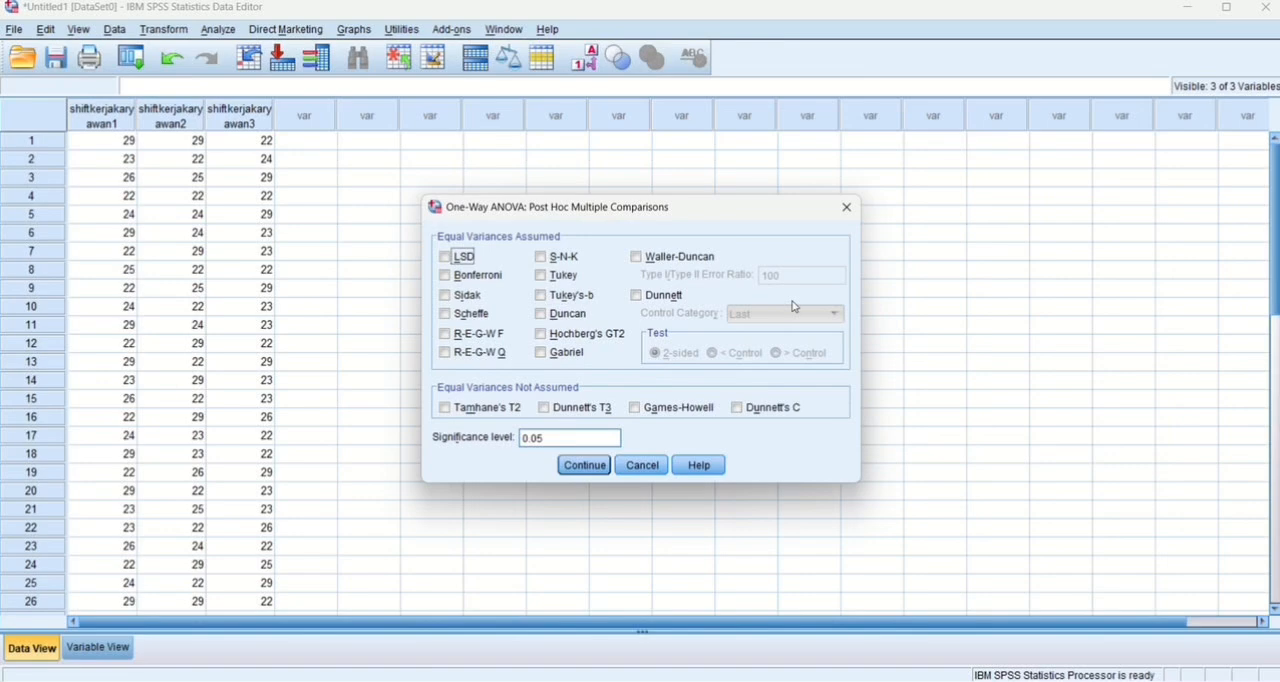
{"action": "left_click", "coordinate": [450, 277]}
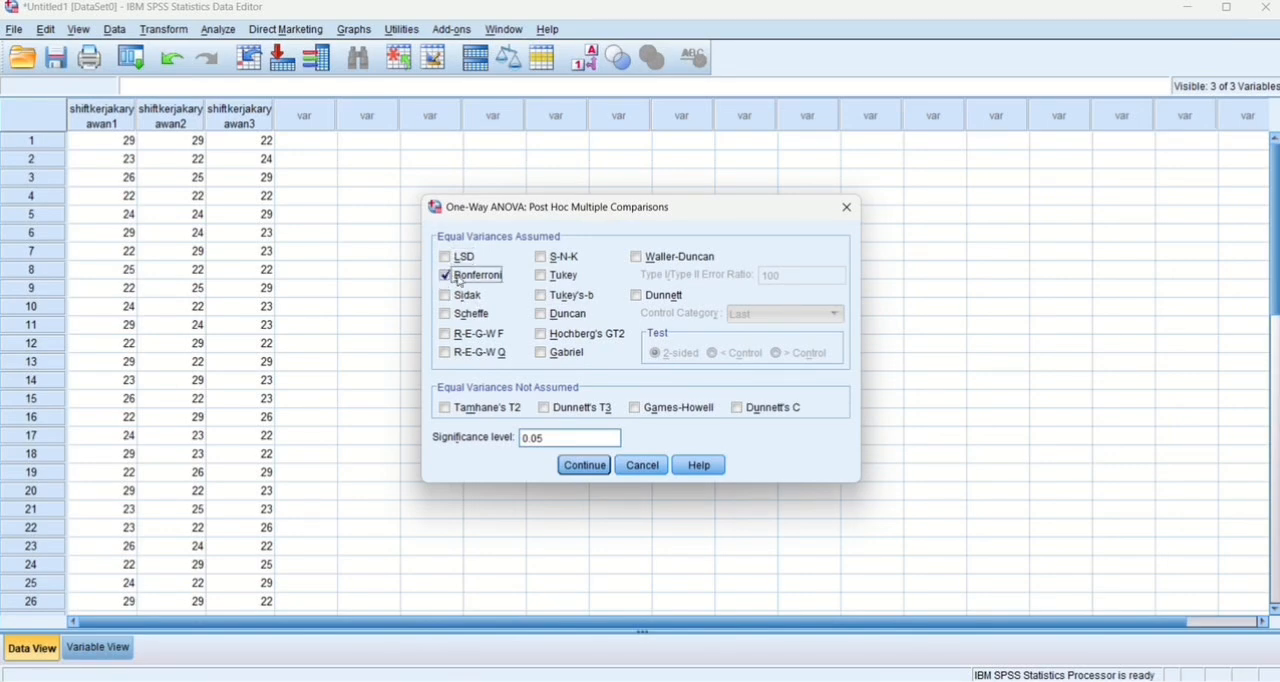
{"action": "left_click", "coordinate": [545, 277]}
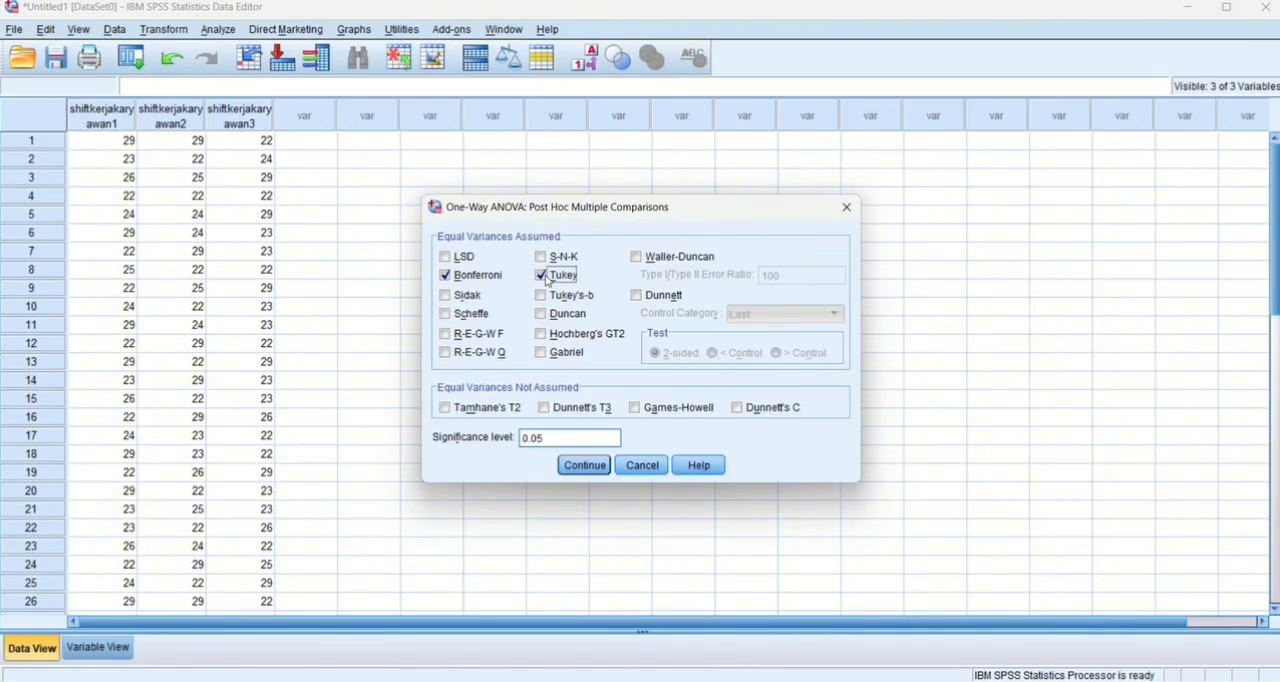
{"action": "left_click", "coordinate": [585, 465]}
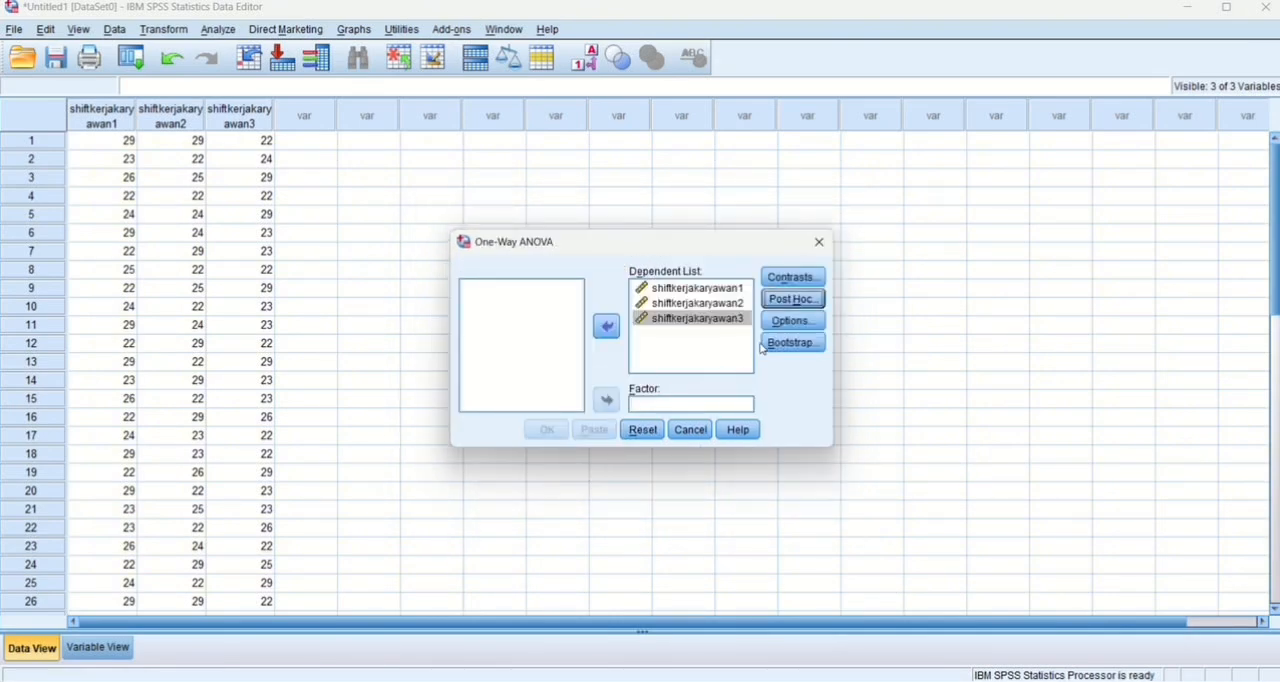
Move shiftkerjakaryawan3 from the dependent variables to the factor and run the One-Way ANOVA.
{"action": "left_click", "coordinate": [606, 326]}
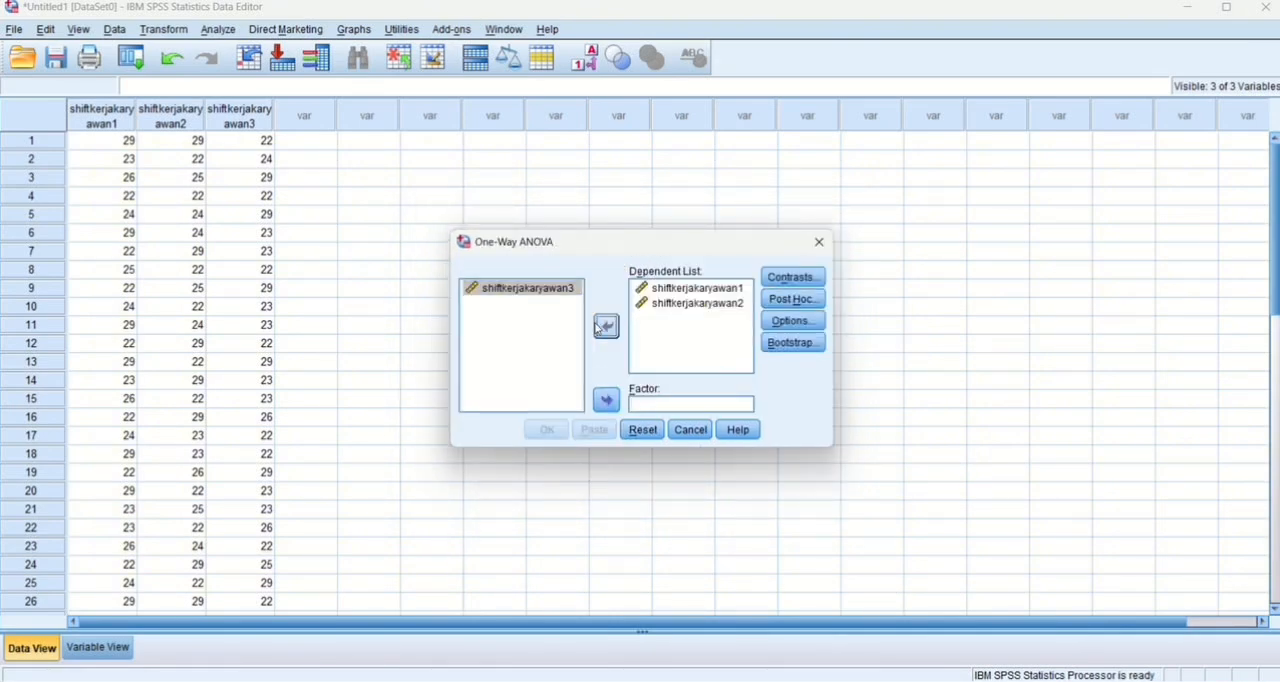
{"action": "left_click", "coordinate": [543, 297]}
{"action": "left_click", "coordinate": [607, 400]}
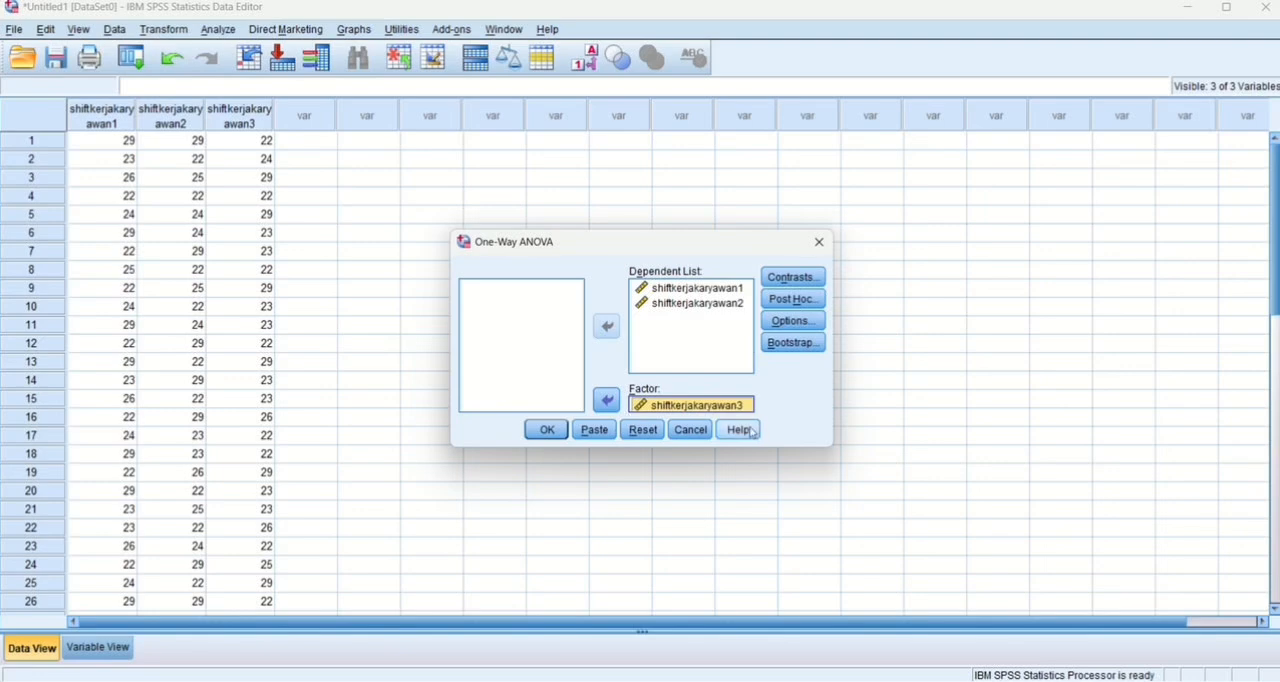
{"action": "left_click", "coordinate": [543, 430]}
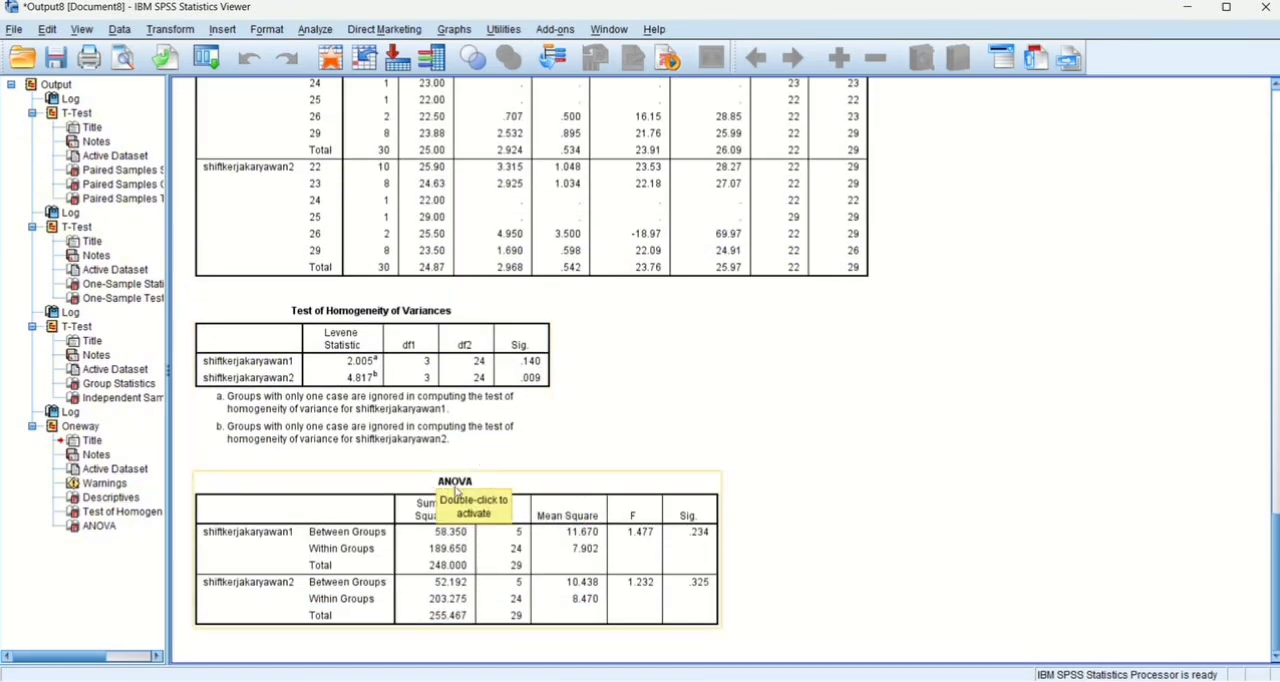
Examine the ANOVA, homogeneity and descriptives tables together with the earlier t-test results in the output.
{"action": "scroll", "coordinate": [463, 549], "scroll_direction": "up", "scroll_amount": 2}
{"action": "scroll", "coordinate": [463, 549], "scroll_direction": "up", "scroll_amount": 5}
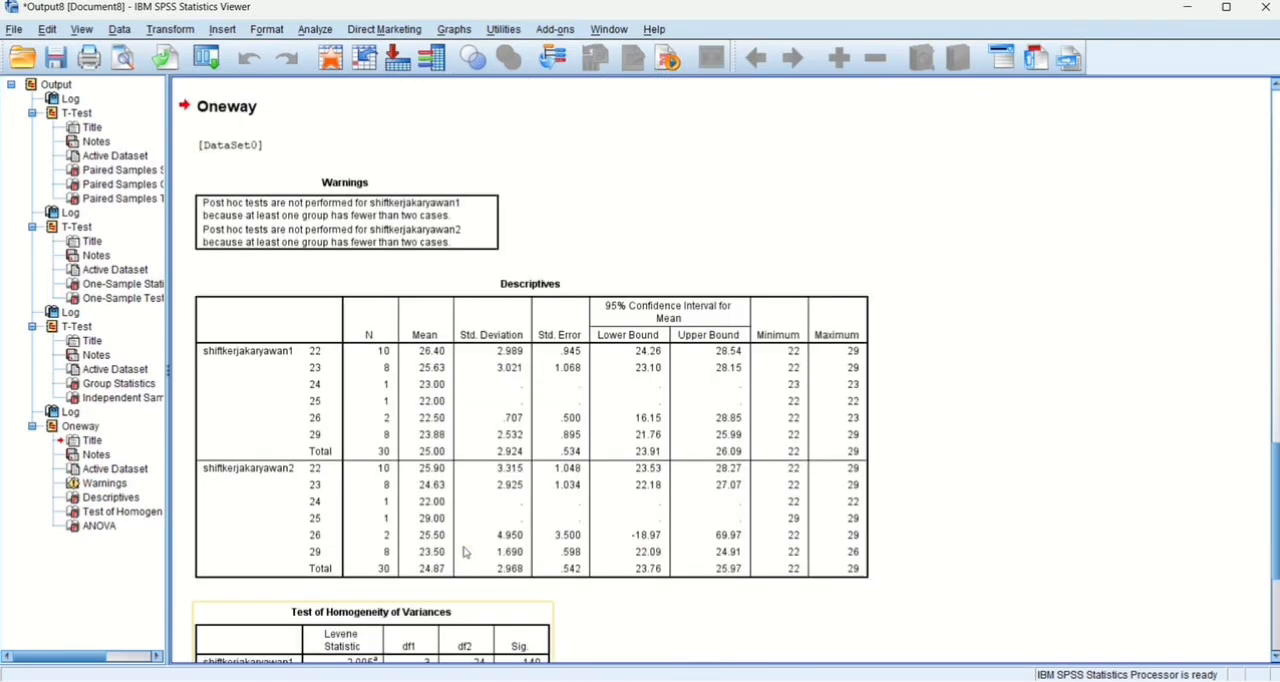
{"action": "scroll", "coordinate": [463, 549], "scroll_direction": "up", "scroll_amount": 5}
{"action": "scroll", "coordinate": [463, 549], "scroll_direction": "up", "scroll_amount": 10}
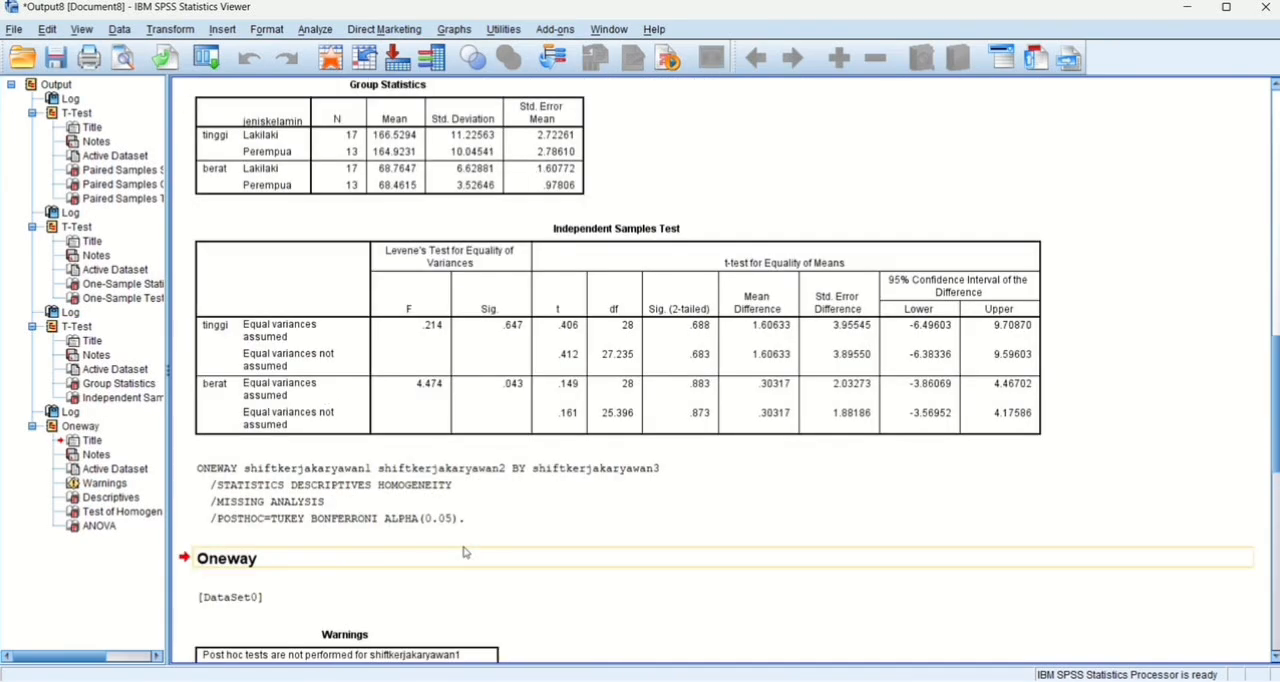
{"action": "scroll", "coordinate": [463, 551], "scroll_direction": "up", "scroll_amount": 10}
{"action": "scroll", "coordinate": [465, 552], "scroll_direction": "up", "scroll_amount": 8}
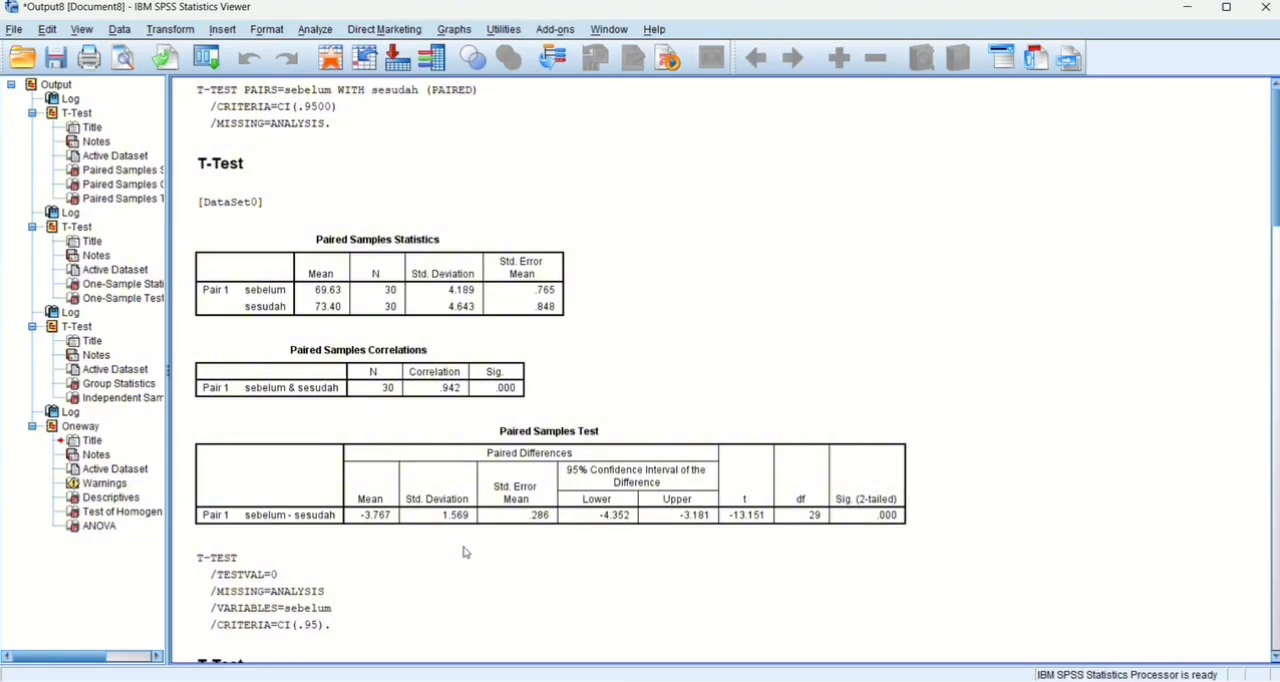
{"action": "scroll", "coordinate": [481, 580], "scroll_direction": "down", "scroll_amount": 20}
{"action": "scroll", "coordinate": [481, 580], "scroll_direction": "down", "scroll_amount": 8}
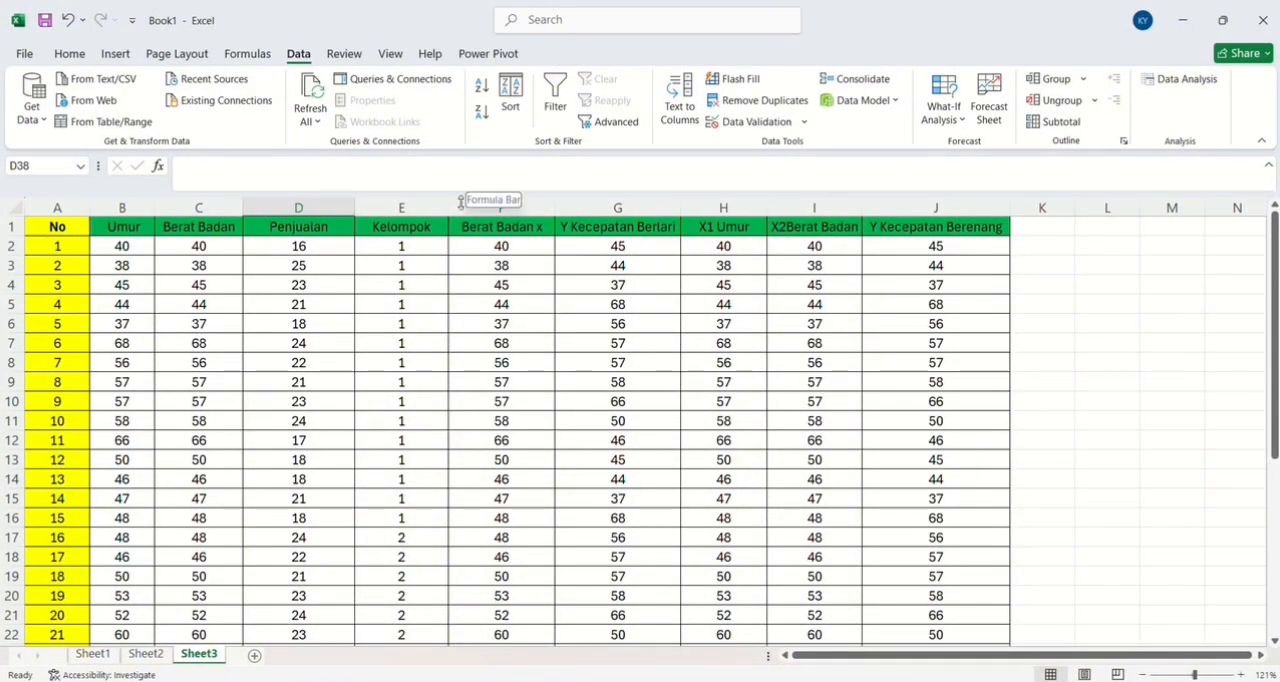
Start a Regression from the data analysis tools on Sheet3, using the Y Kecepatan Berenang values in J2:J31 as the Y range.
{"action": "scroll", "coordinate": [411, 320], "scroll_direction": "down", "scroll_amount": 7}
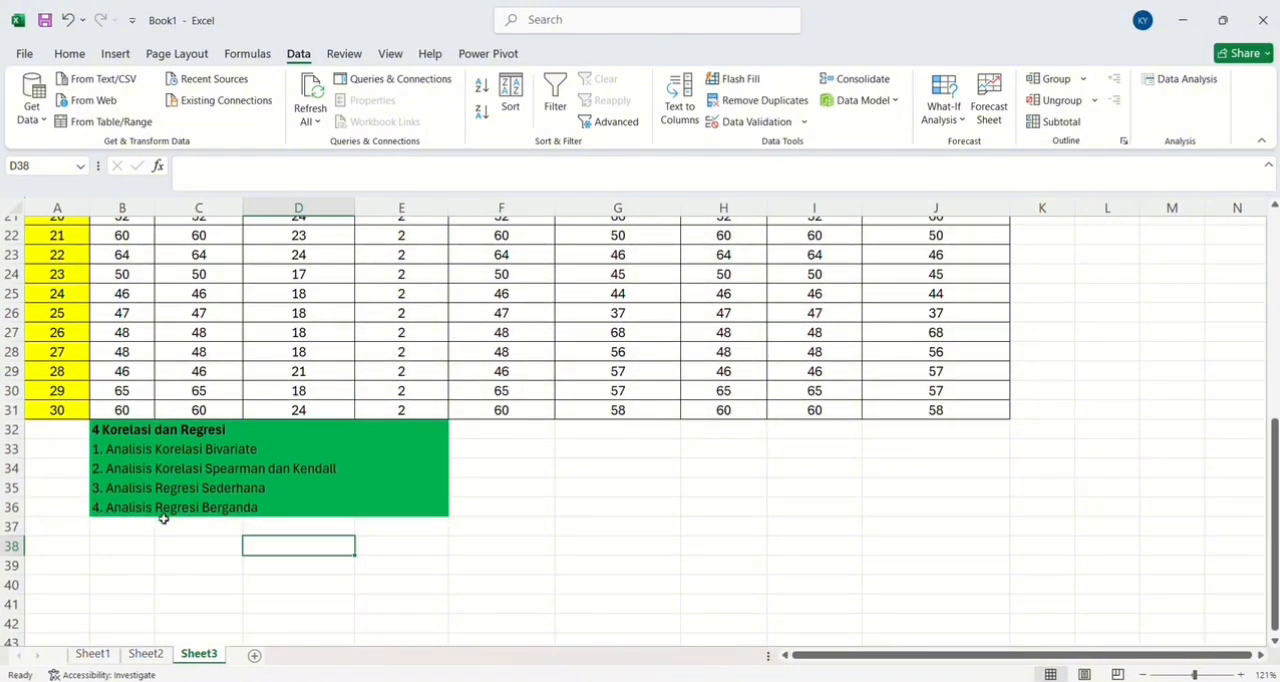
{"action": "scroll", "coordinate": [345, 526], "scroll_direction": "up", "scroll_amount": 7}
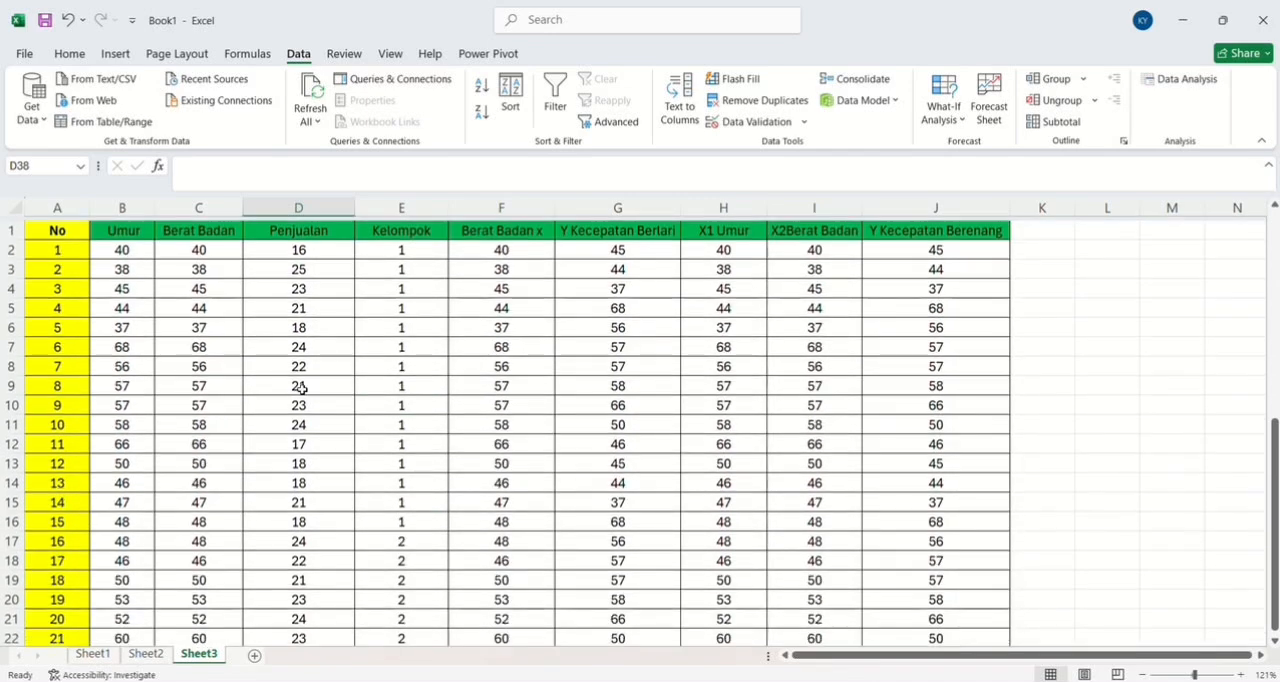
{"action": "left_click", "coordinate": [1180, 80]}
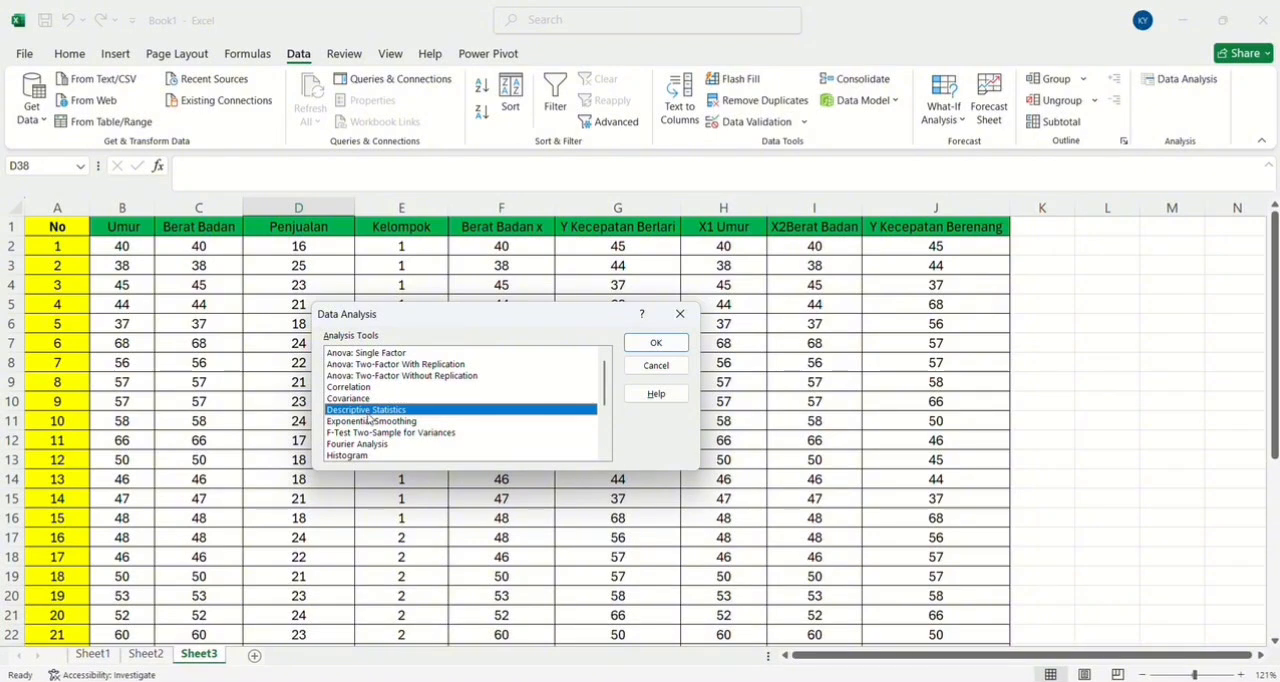
{"action": "left_click_drag", "start_coordinate": [604, 390], "coordinate": [604, 432]}
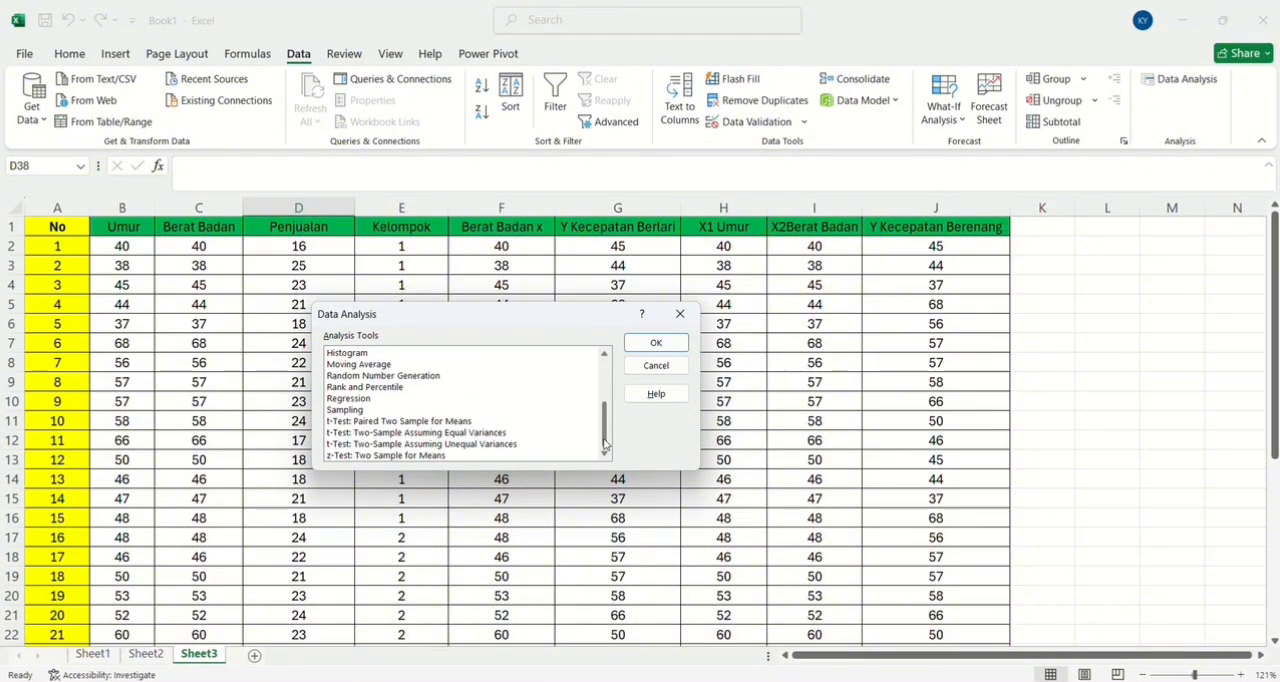
{"action": "left_click", "coordinate": [362, 399]}
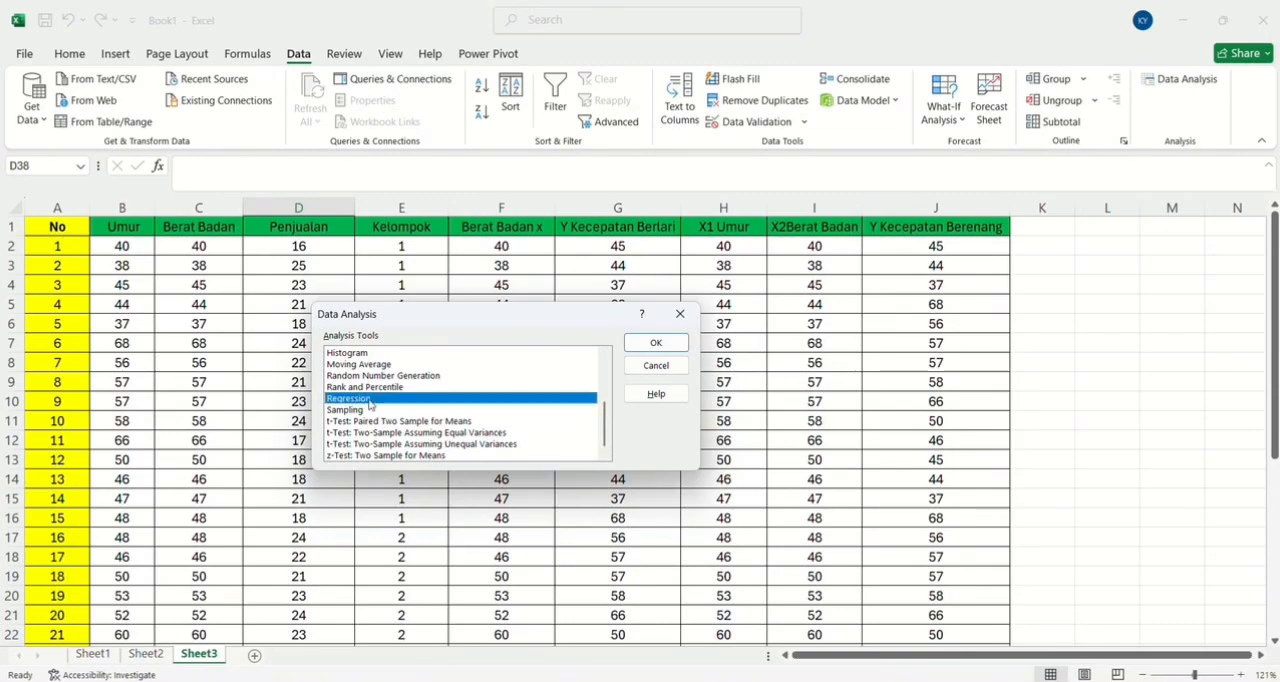
{"action": "left_click", "coordinate": [656, 343]}
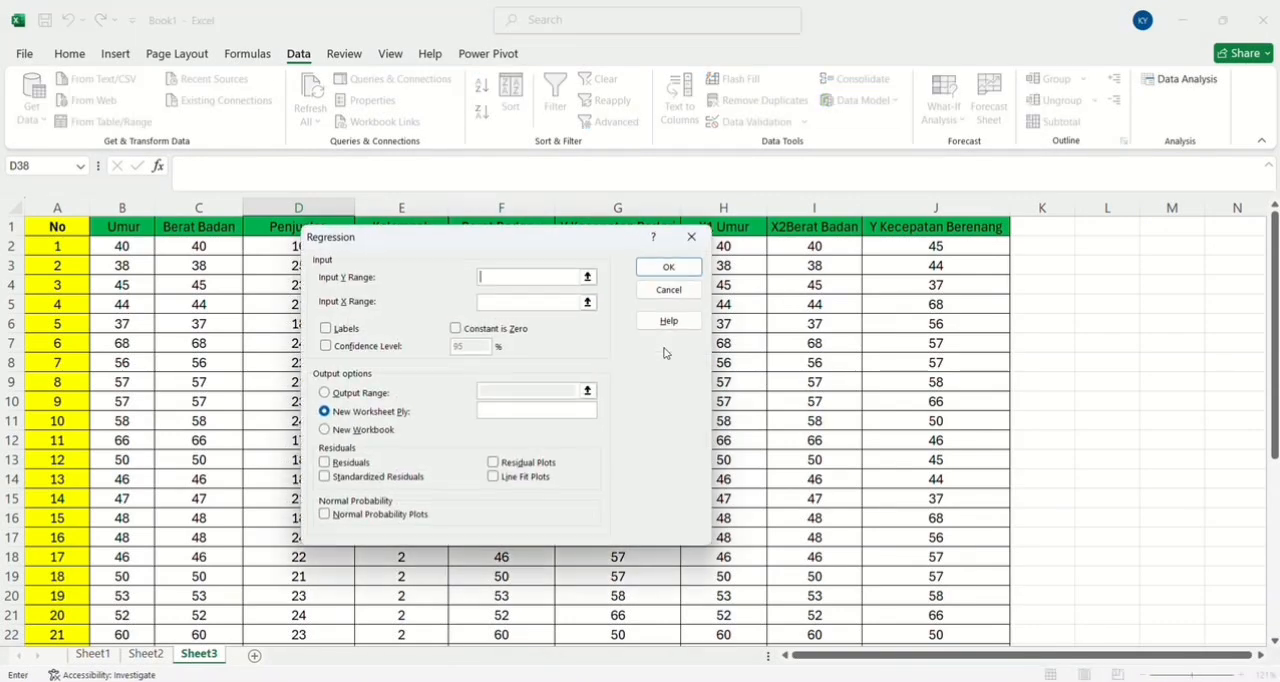
{"action": "left_click", "coordinate": [536, 279]}
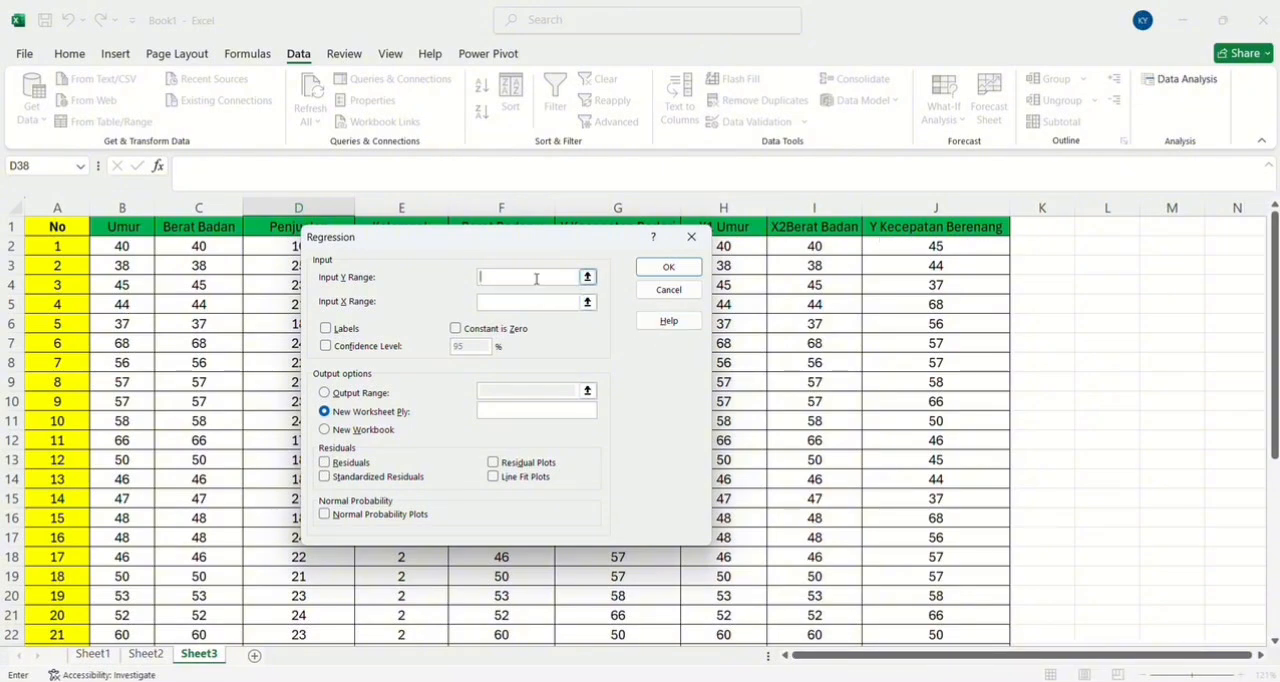
{"action": "left_click", "coordinate": [903, 252]}
{"action": "left_click_drag", "start_coordinate": [903, 252], "coordinate": [936, 557]}
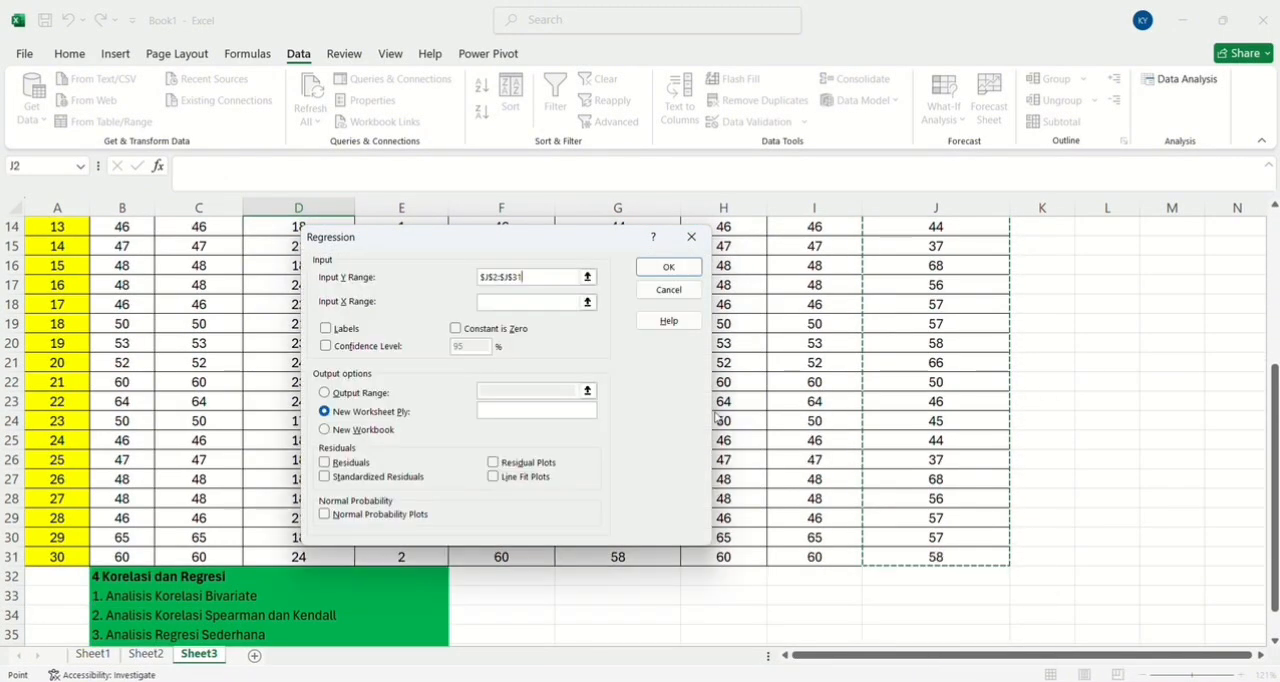
Set the regression's X range to the X1 Umur and X2Berat Badan values in H2:I31.
{"action": "left_click", "coordinate": [550, 301]}
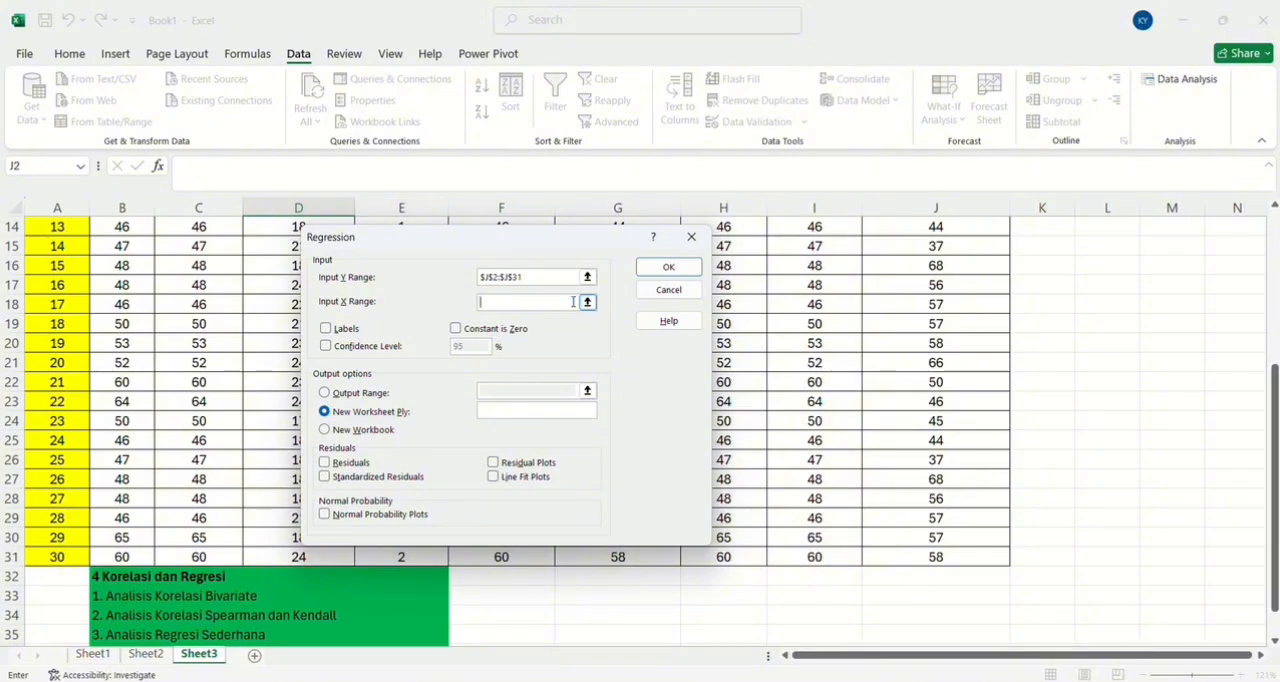
{"action": "left_click_drag", "start_coordinate": [628, 237], "coordinate": [502, 244]}
{"action": "scroll", "coordinate": [763, 280], "scroll_direction": "up", "scroll_amount": 5}
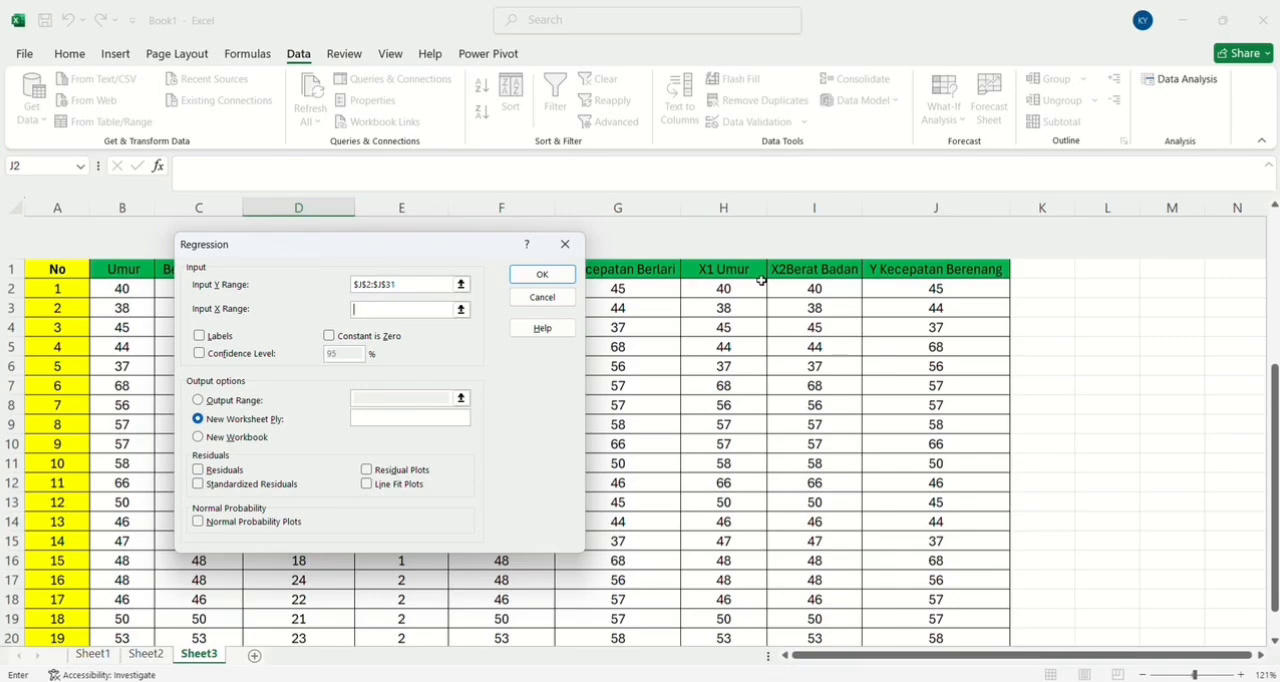
{"action": "left_click_drag", "start_coordinate": [725, 248], "coordinate": [811, 568]}
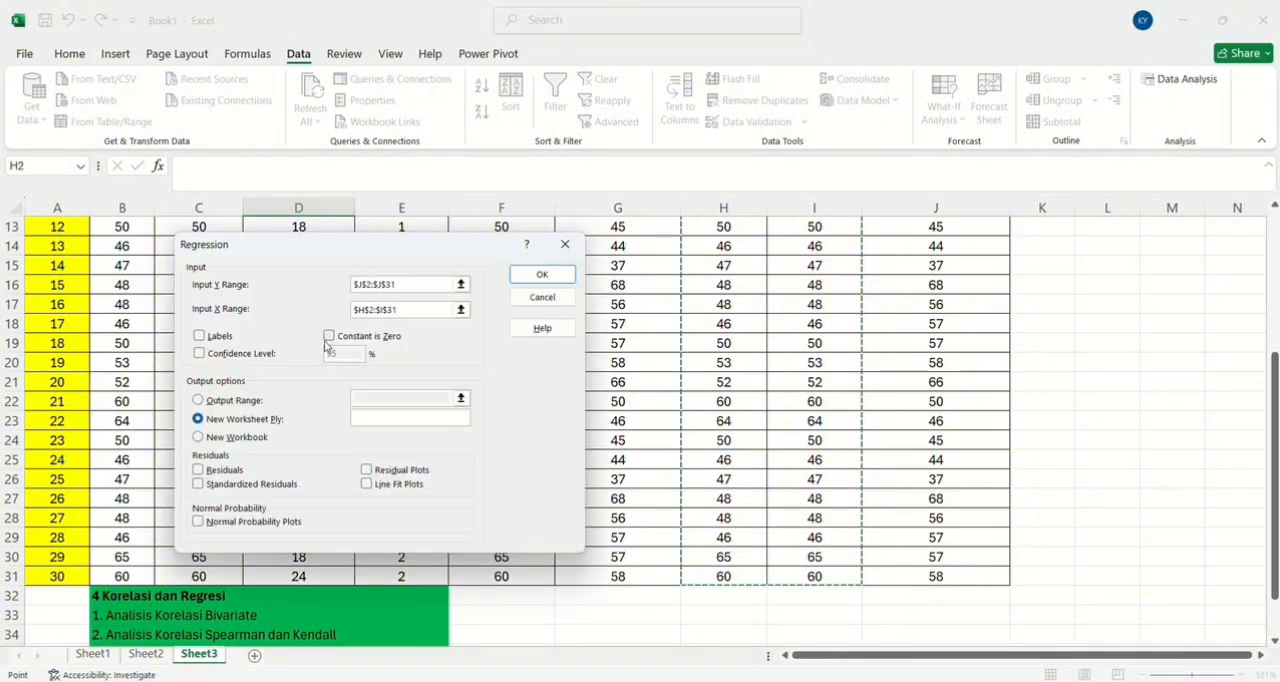
Enable the 95% confidence level, residuals, standardized residuals, residual plots, line fit plots and normal probability plots for the regression.
{"action": "left_click", "coordinate": [198, 355]}
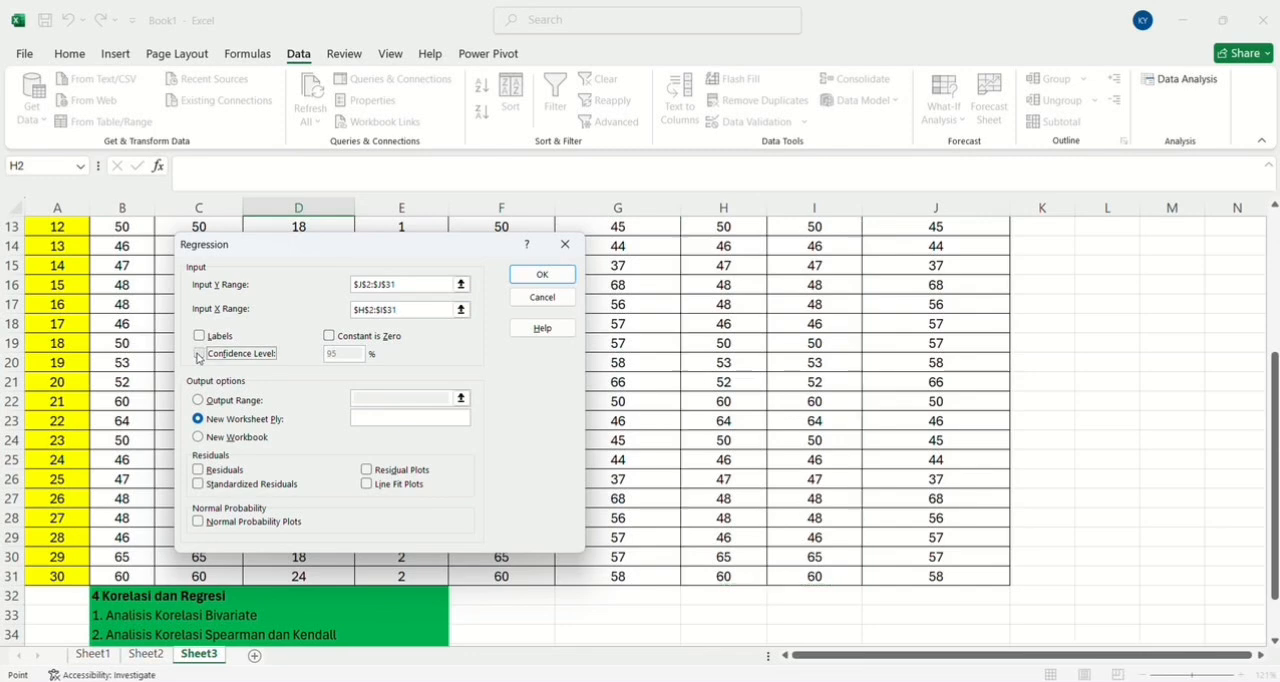
{"action": "left_click", "coordinate": [198, 357]}
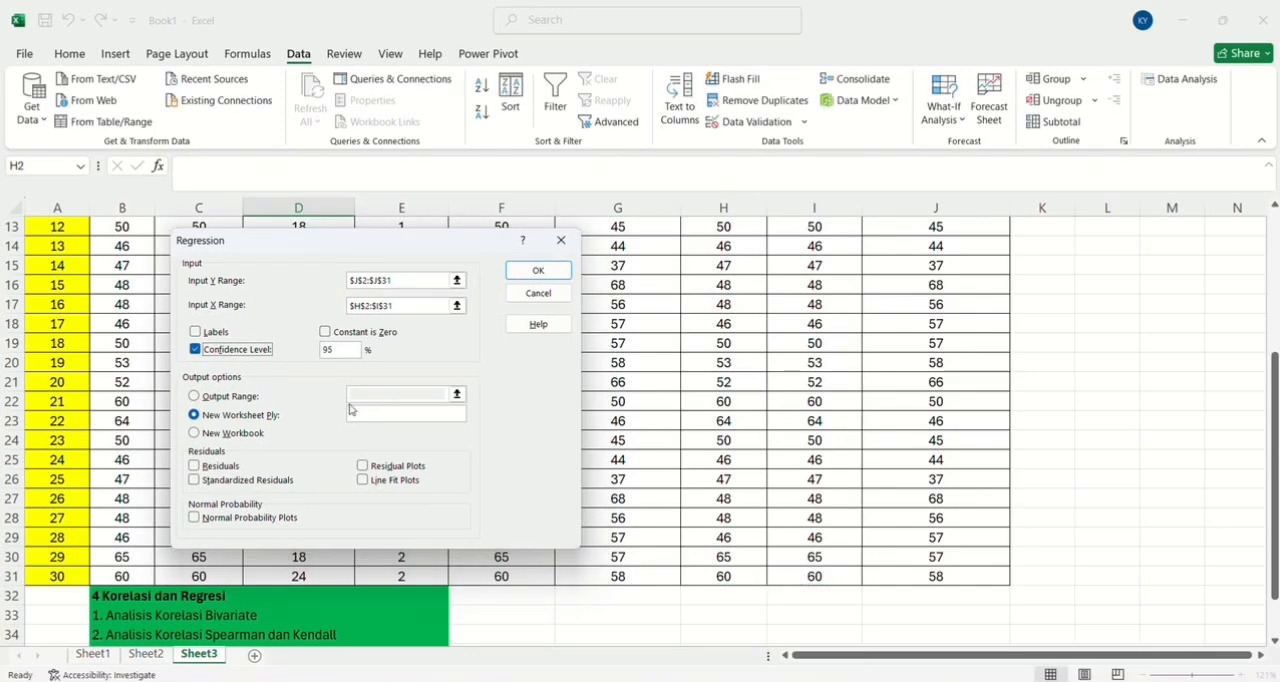
{"action": "left_click", "coordinate": [193, 468]}
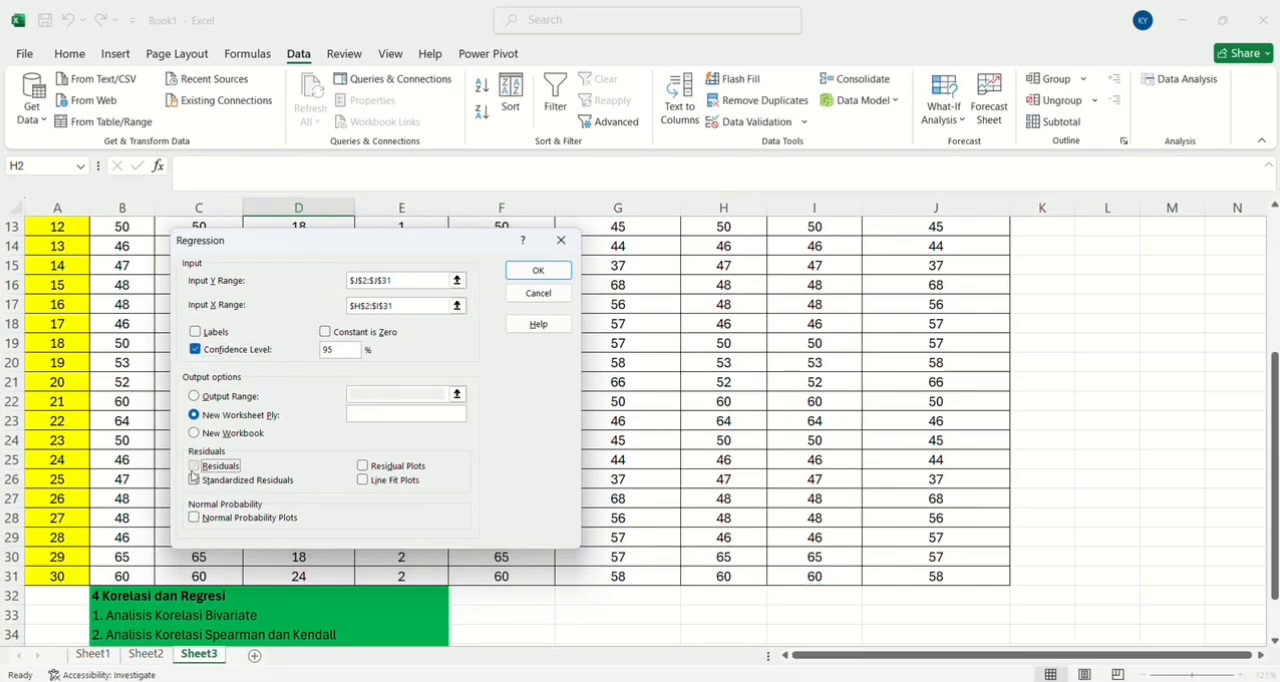
{"action": "left_click", "coordinate": [194, 481]}
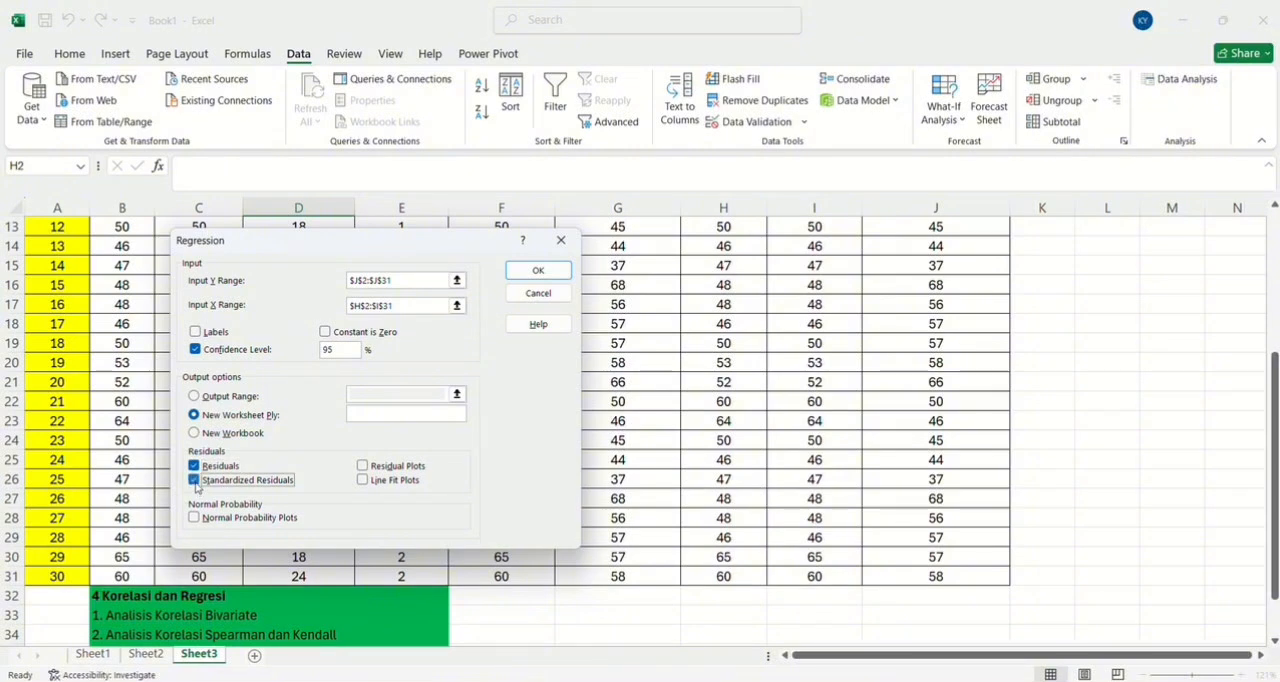
{"action": "left_click", "coordinate": [362, 466]}
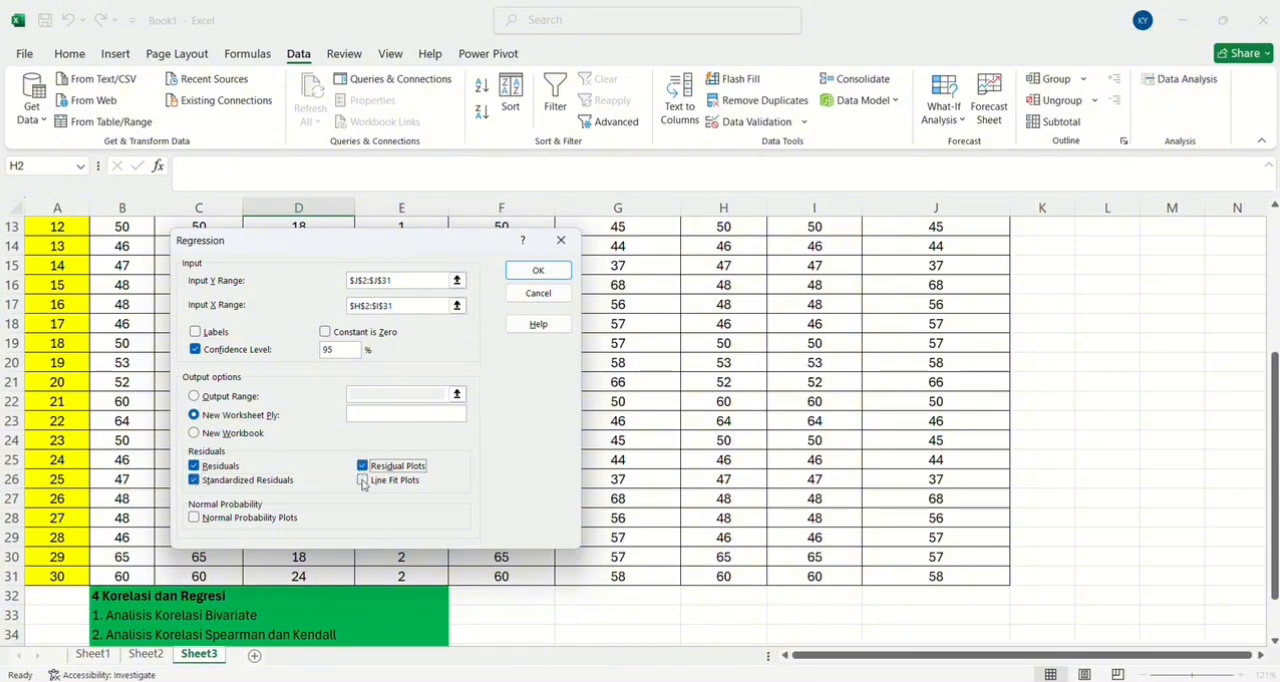
{"action": "left_click", "coordinate": [362, 481]}
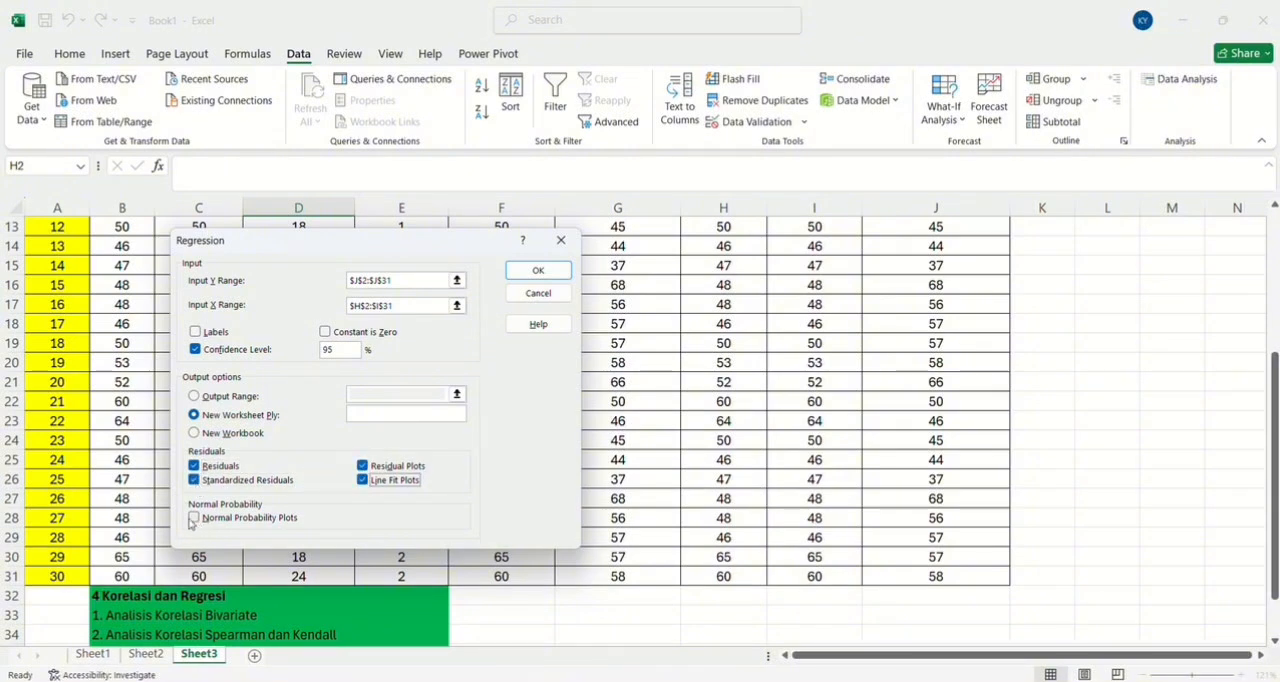
{"action": "left_click", "coordinate": [193, 518]}
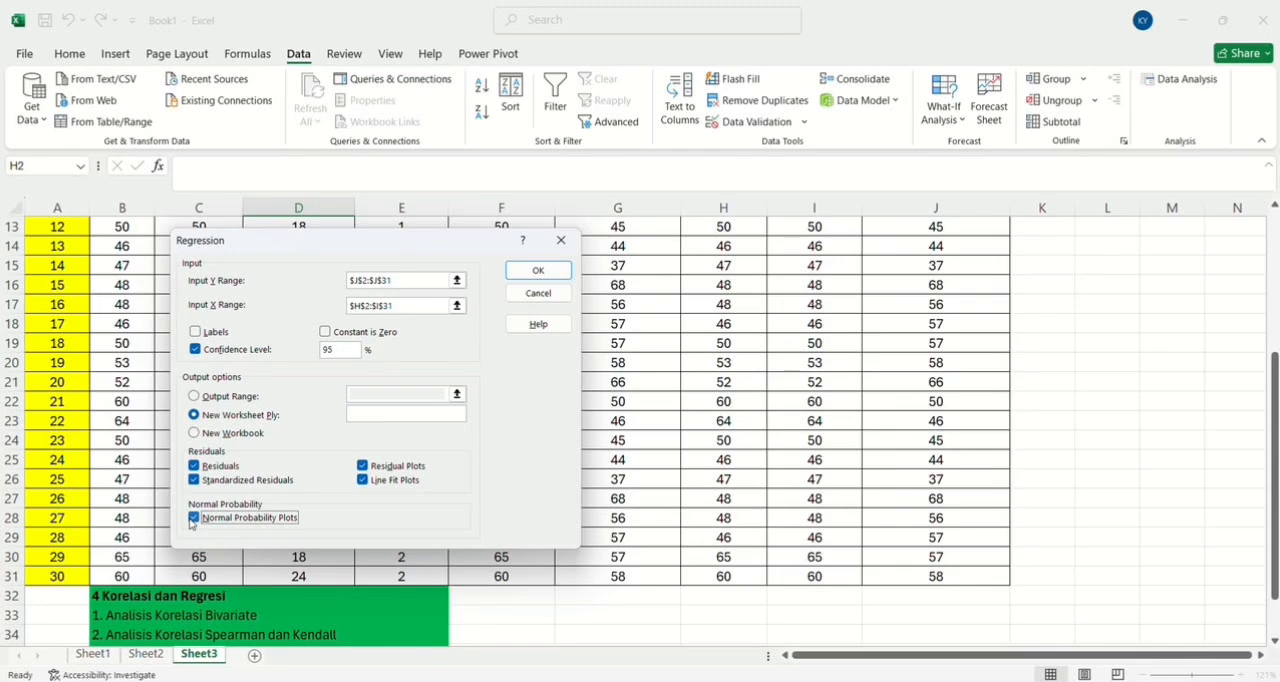
Run the multiple regression to a new worksheet and look through its summary, residual and probability output.
{"action": "left_click", "coordinate": [538, 270]}
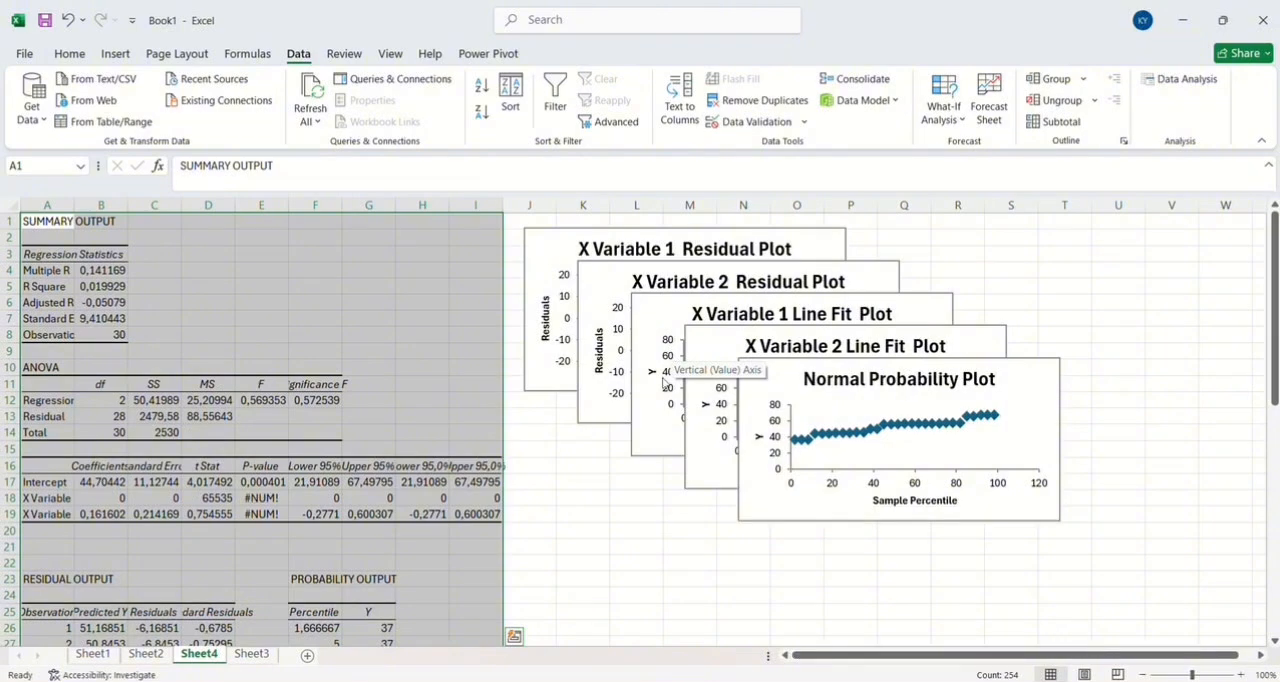
{"action": "scroll", "coordinate": [526, 495], "scroll_direction": "down", "scroll_amount": 3}
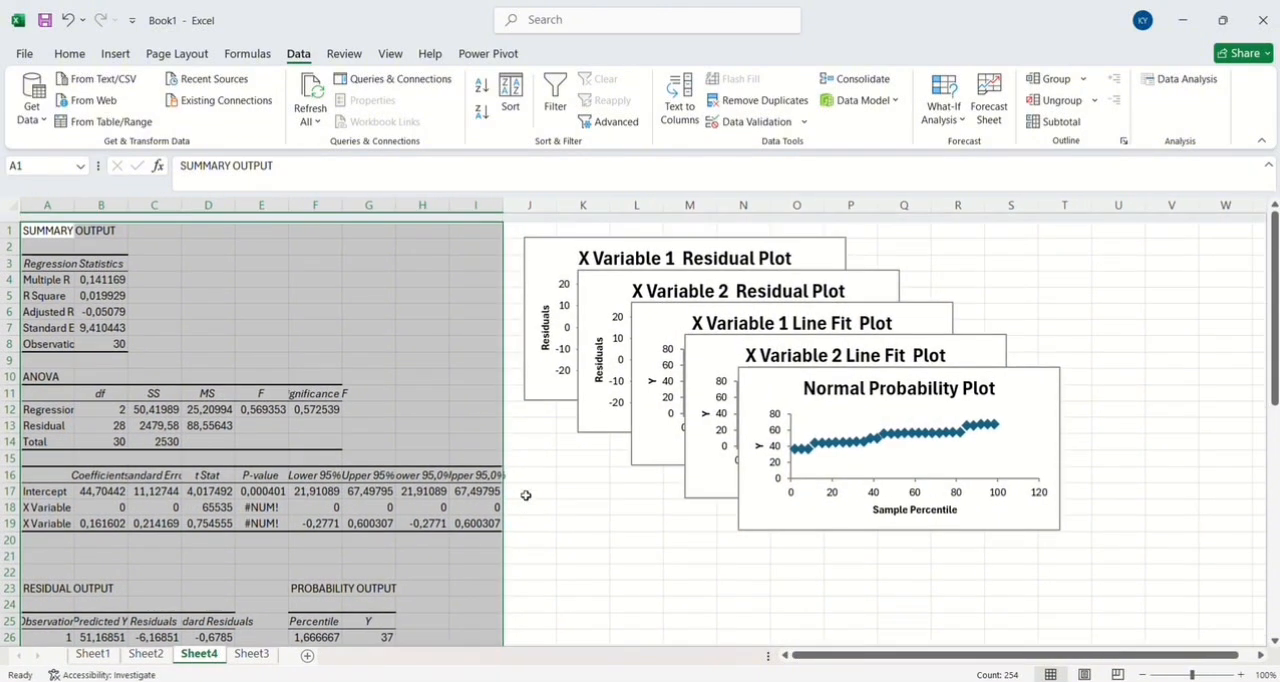
{"action": "scroll", "coordinate": [526, 495], "scroll_direction": "down", "scroll_amount": 10}
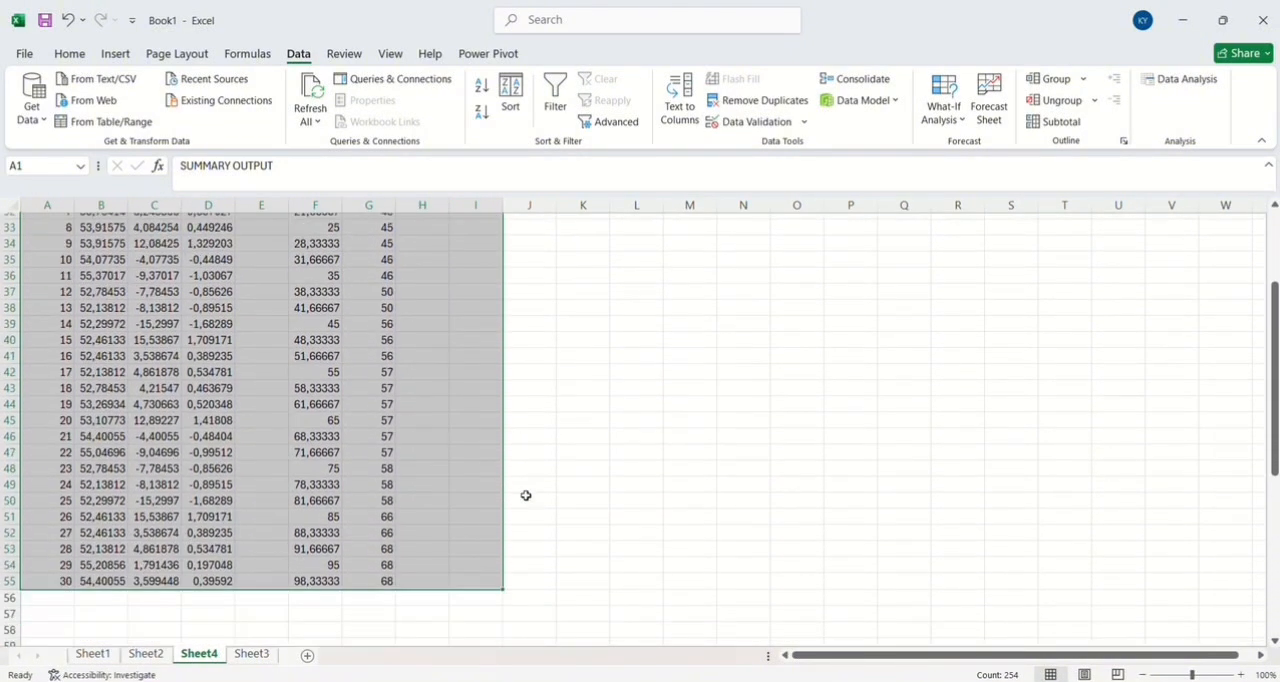
{"action": "scroll", "coordinate": [526, 495], "scroll_direction": "up", "scroll_amount": 12}
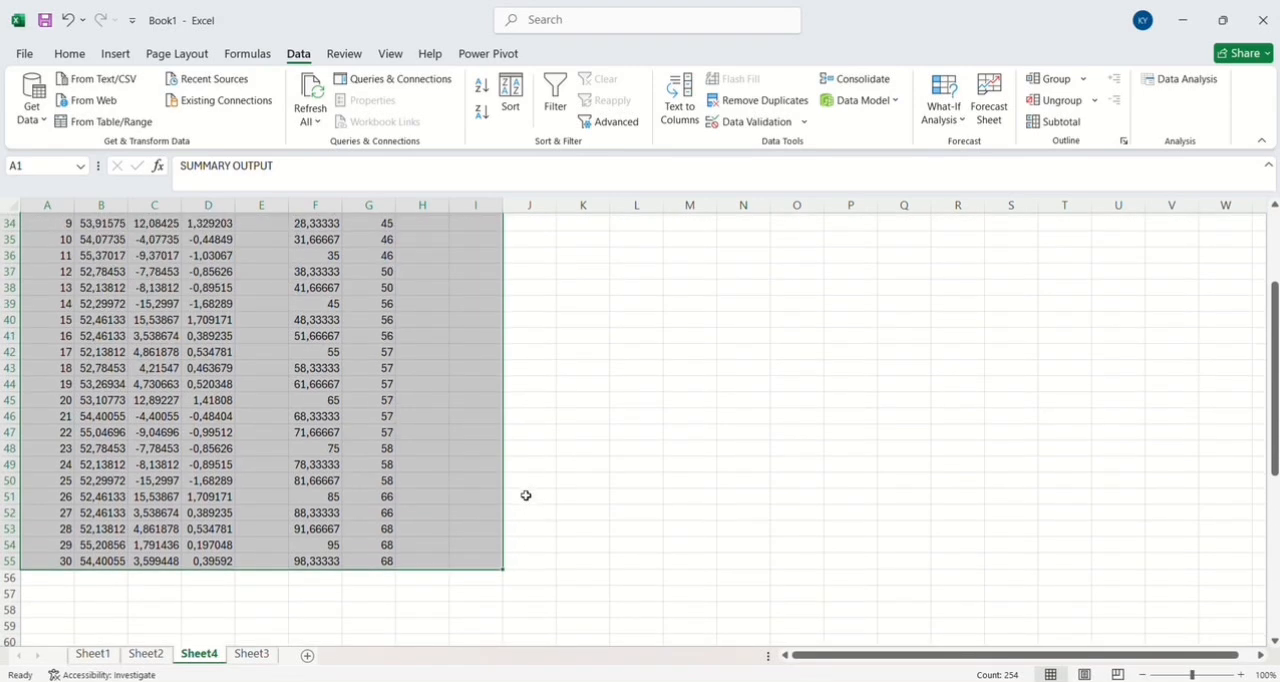
{"action": "scroll", "coordinate": [526, 495], "scroll_direction": "up", "scroll_amount": 2}
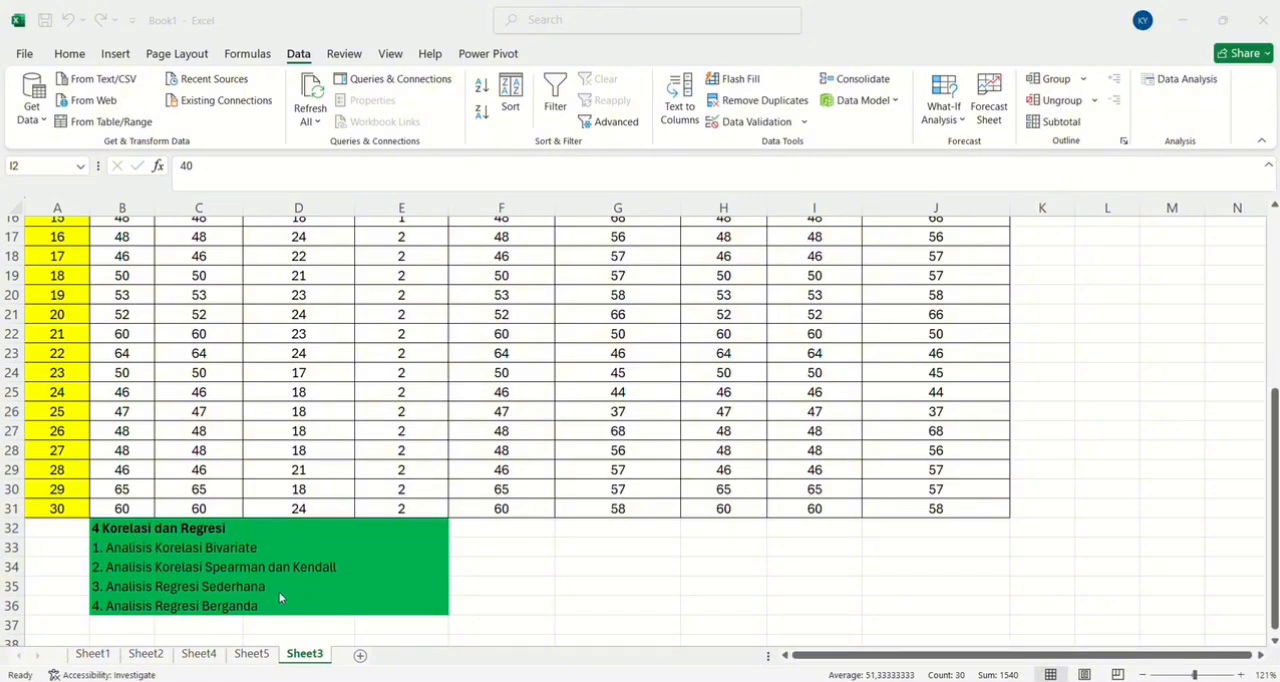
Start another Regression on Sheet3 and replace the Y range with the Y Kecepatan Berlari values in G2:G31.
{"action": "scroll", "coordinate": [697, 389], "scroll_direction": "up", "scroll_amount": 1}
{"action": "scroll", "coordinate": [697, 389], "scroll_direction": "up", "scroll_amount": 5}
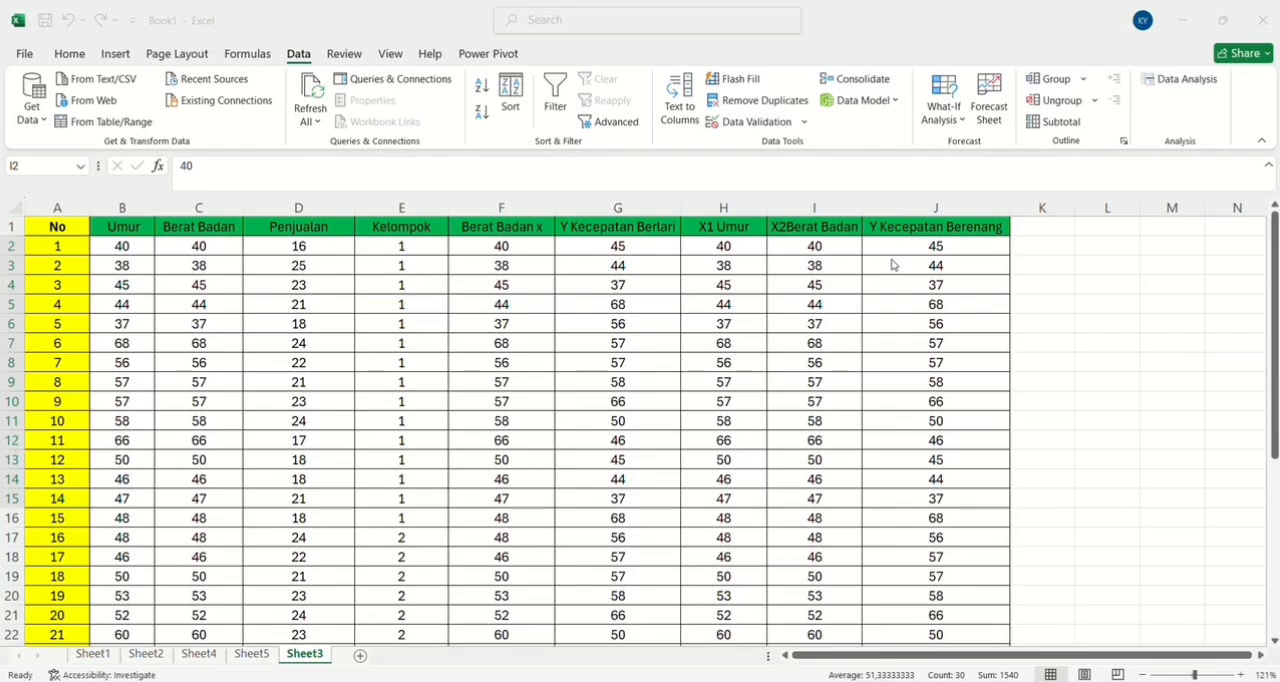
{"action": "left_click", "coordinate": [1182, 79]}
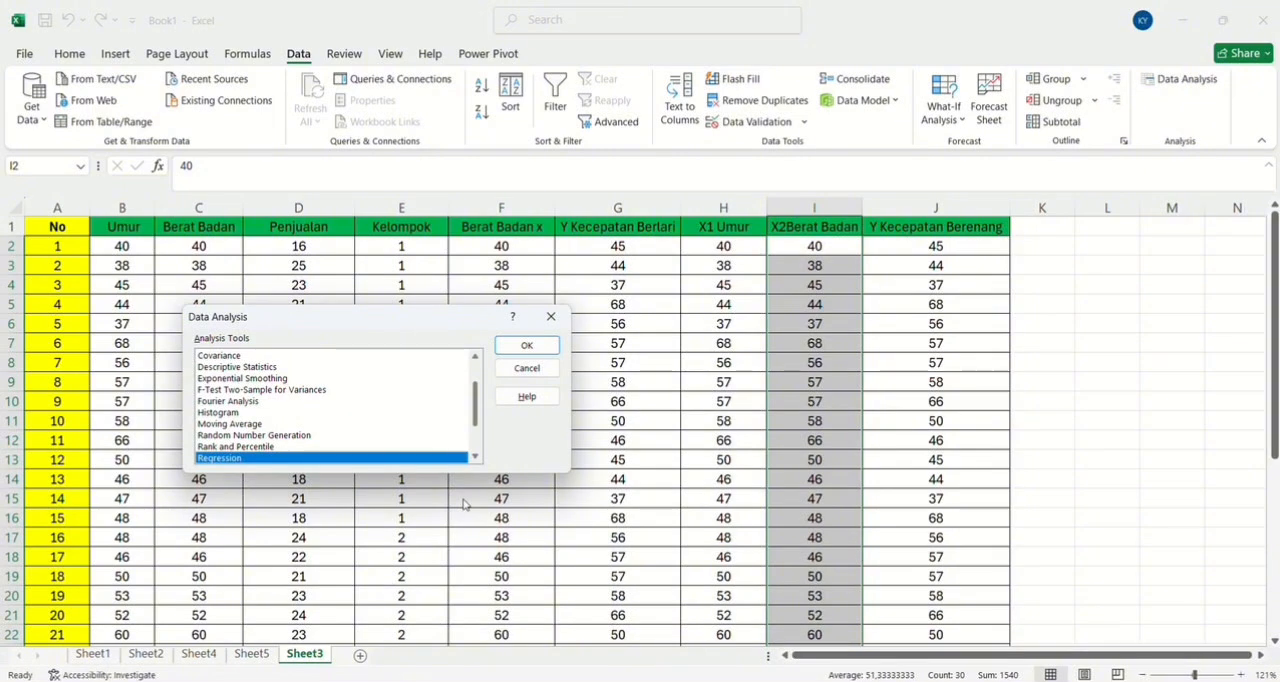
{"action": "scroll", "coordinate": [389, 417], "scroll_direction": "down", "scroll_amount": 2}
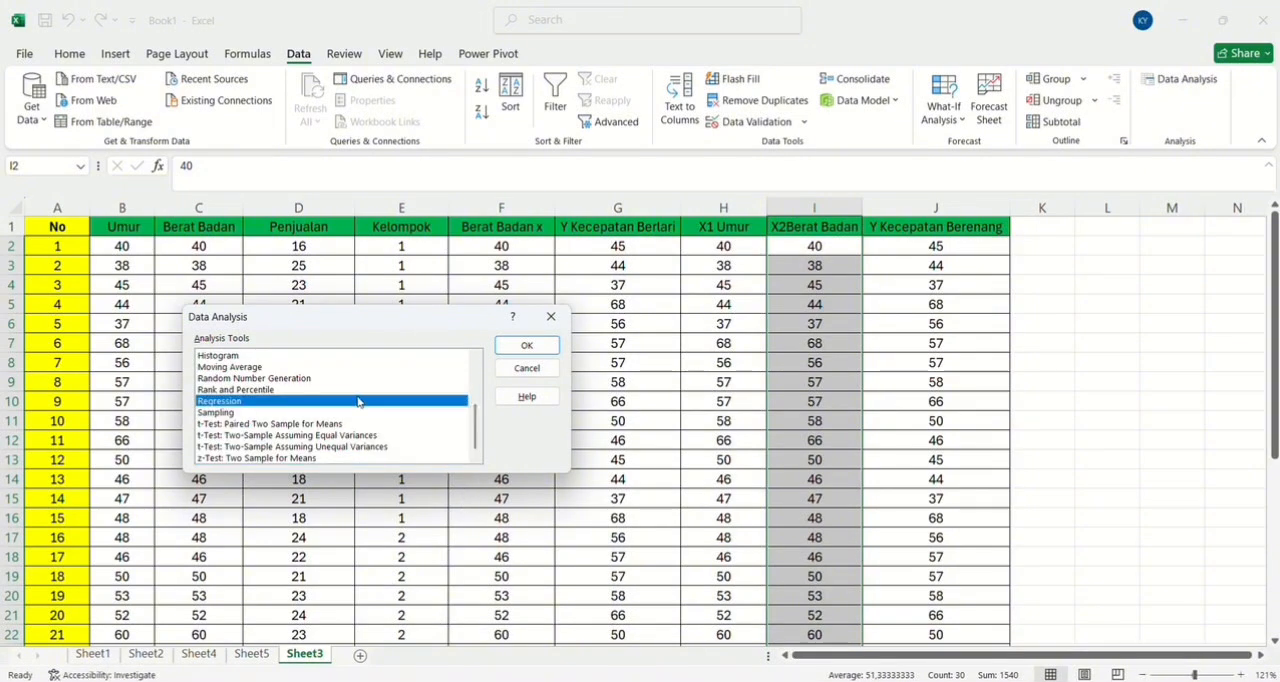
{"action": "left_click", "coordinate": [525, 347]}
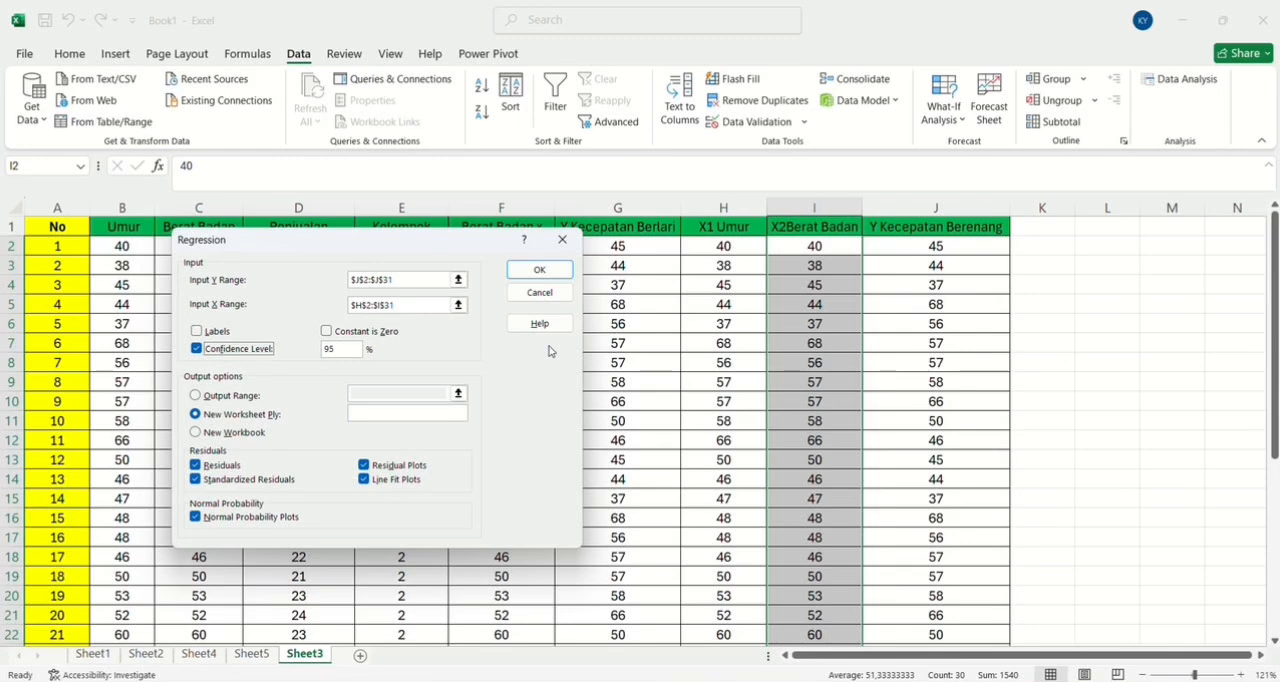
{"action": "left_click", "coordinate": [404, 280]}
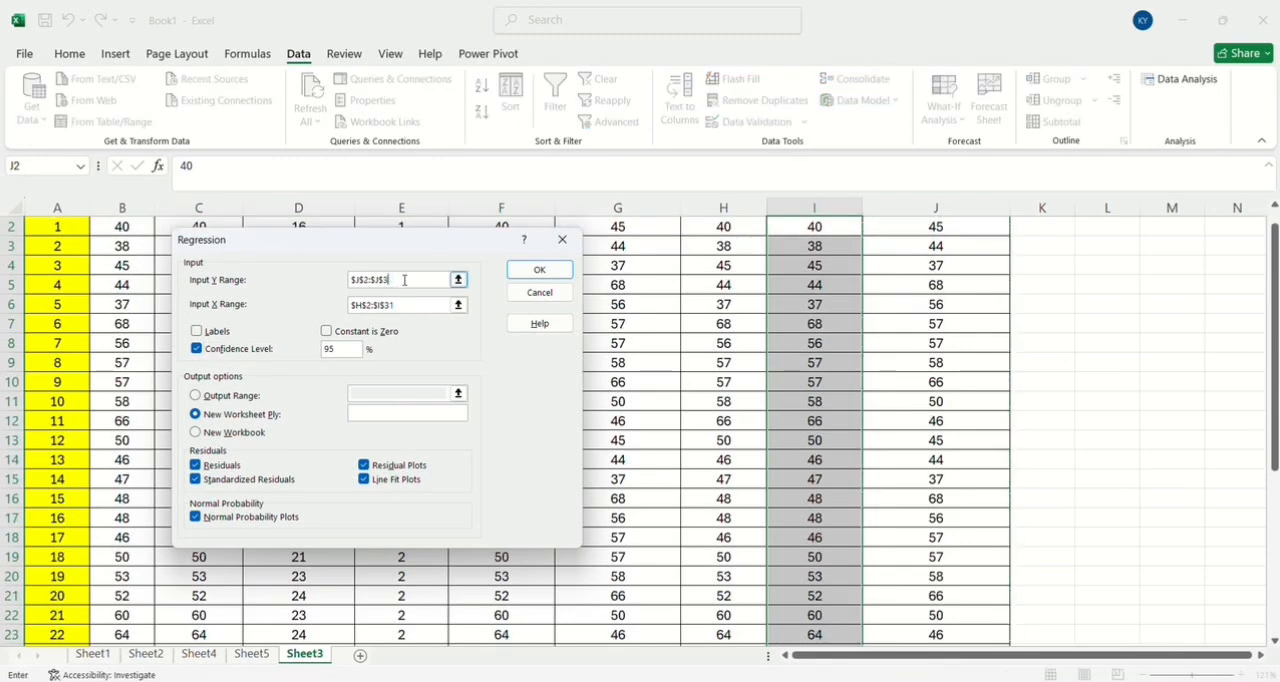
{"action": "key", "text": "BackSpace"}
{"action": "key", "text": "BackSpace"}
{"action": "key", "text": "BackSpace"}
{"action": "key", "text": "BackSpace"}
{"action": "key", "text": "BackSpace"}
{"action": "key", "text": "BackSpace"}
{"action": "key", "text": "BackSpace"}
{"action": "key", "text": "BackSpace"}
{"action": "key", "text": "BackSpace"}
{"action": "key", "text": "BackSpace"}
{"action": "scroll", "coordinate": [560, 290], "scroll_direction": "up", "scroll_amount": 1}
{"action": "left_click", "coordinate": [624, 246]}
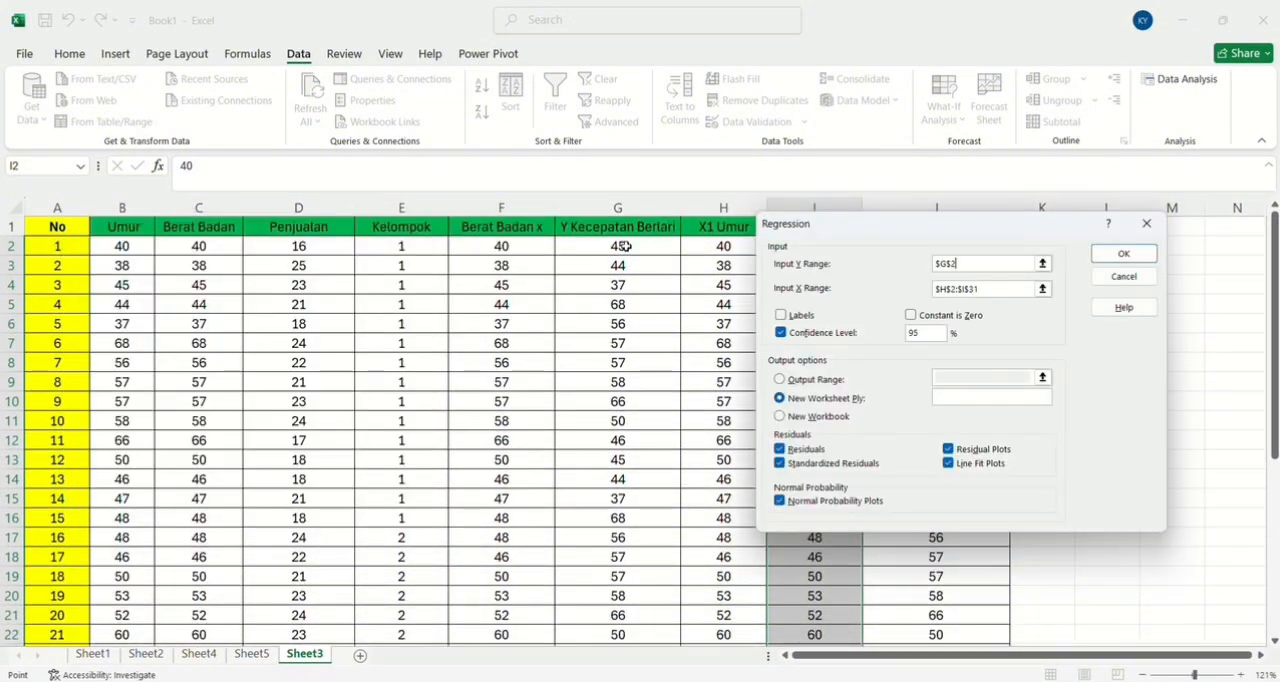
{"action": "left_click_drag", "start_coordinate": [624, 246], "coordinate": [647, 604]}
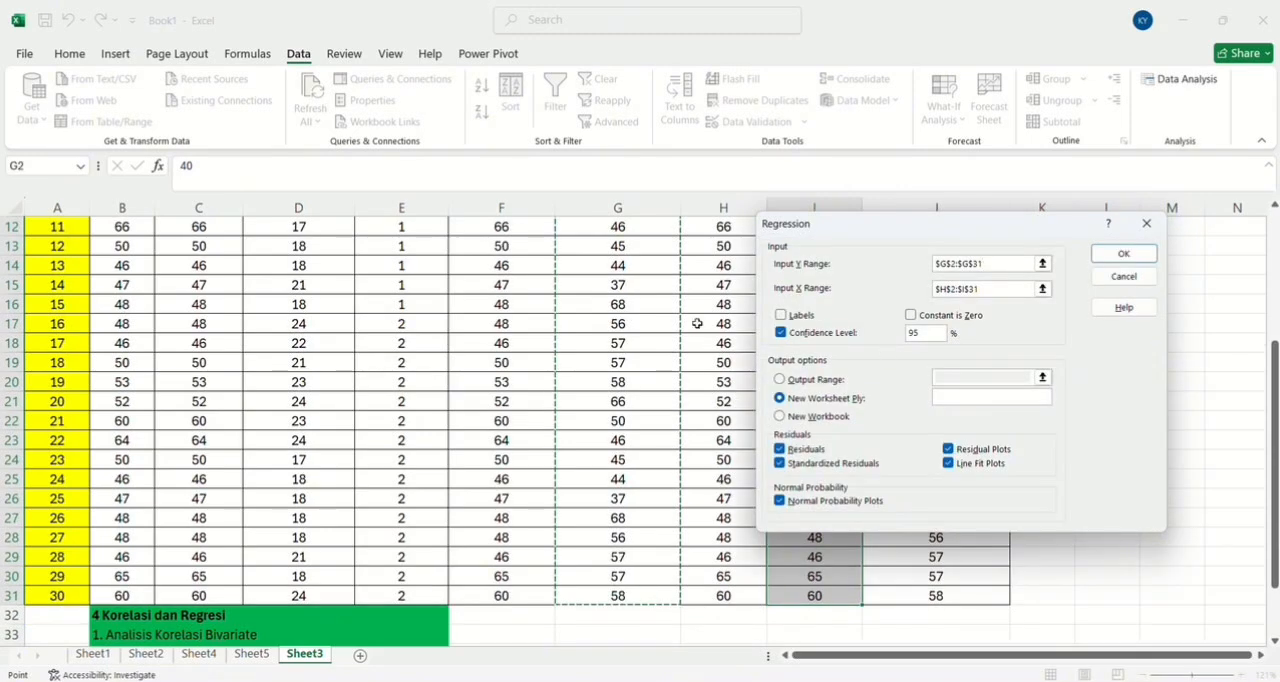
Replace the regression's X range with the Berat Badan x values in F2:F31.
{"action": "scroll", "coordinate": [697, 323], "scroll_direction": "up", "scroll_amount": 4}
{"action": "left_click", "coordinate": [991, 290]}
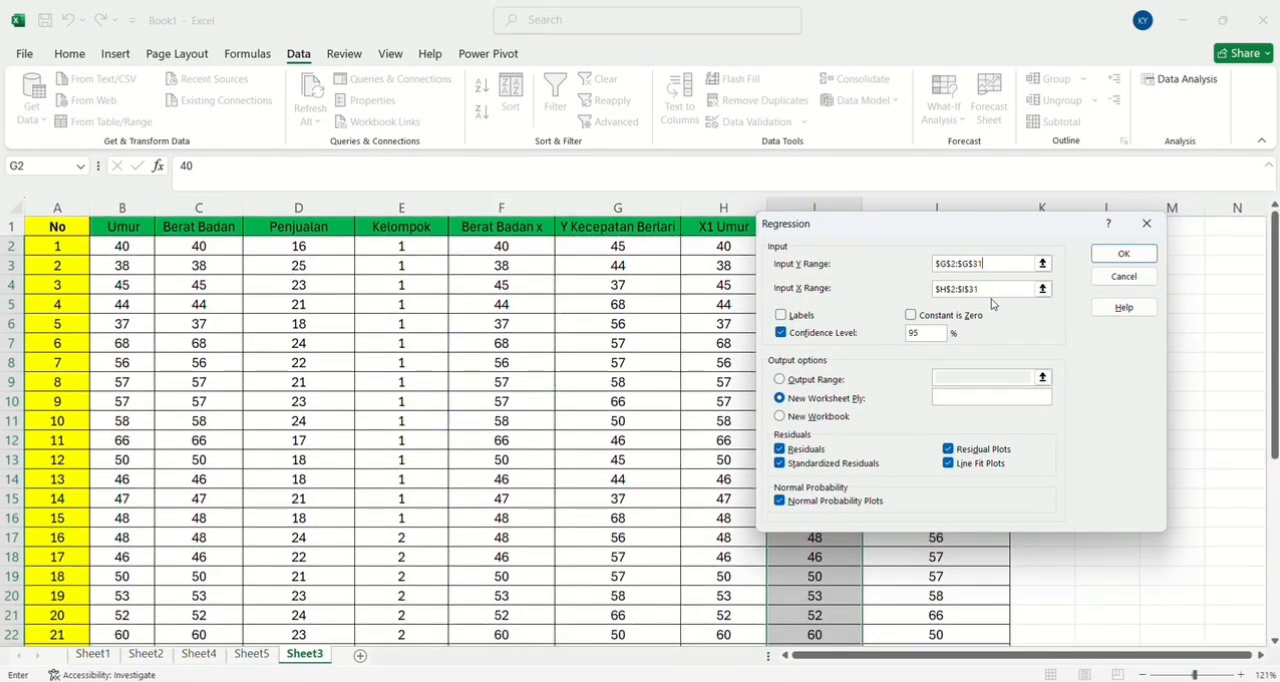
{"action": "key", "text": "BackSpace"}
{"action": "key", "text": "BackSpace"}
{"action": "key", "text": "BackSpace"}
{"action": "key", "text": "BackSpace"}
{"action": "key", "text": "BackSpace"}
{"action": "key", "text": "BackSpace"}
{"action": "key", "text": "BackSpace"}
{"action": "key", "text": "BackSpace"}
{"action": "key", "text": "BackSpace"}
{"action": "key", "text": "BackSpace"}
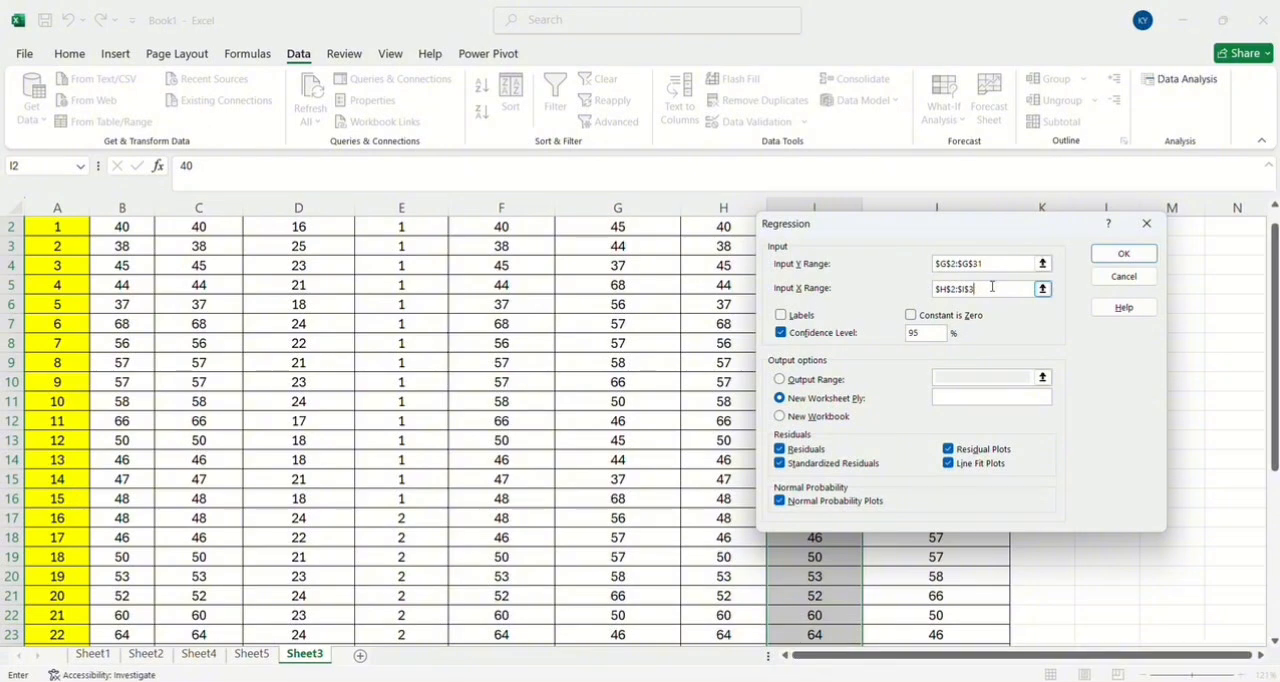
{"action": "scroll", "coordinate": [577, 402], "scroll_direction": "up", "scroll_amount": 1}
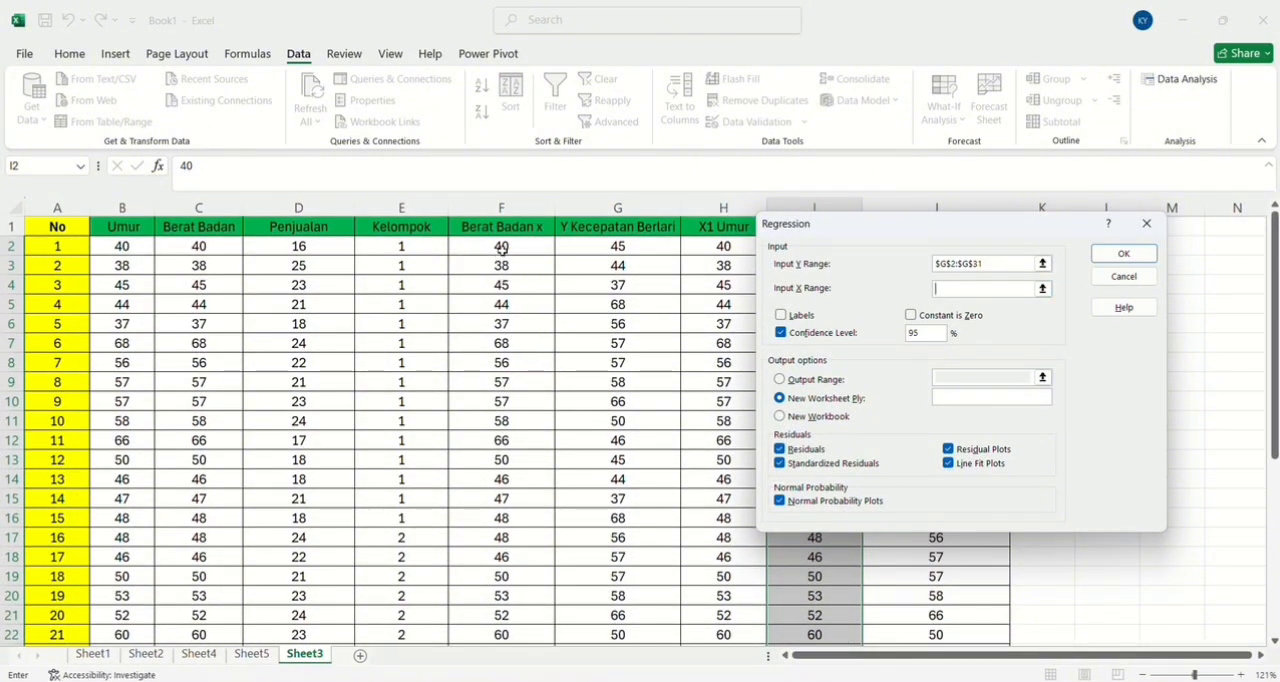
{"action": "left_click_drag", "start_coordinate": [501, 249], "coordinate": [514, 560]}
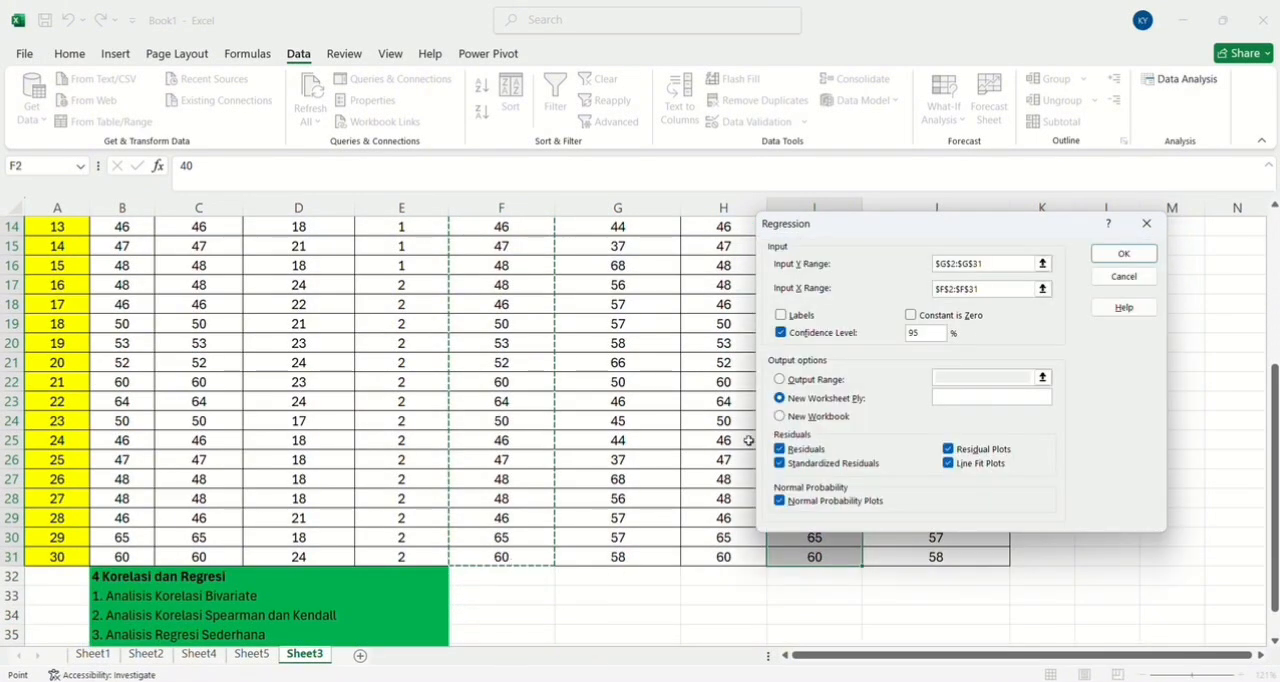
Run the simple regression to a new worksheet and look through its summary, residual output and plots.
{"action": "scroll", "coordinate": [560, 366], "scroll_direction": "up", "scroll_amount": 5}
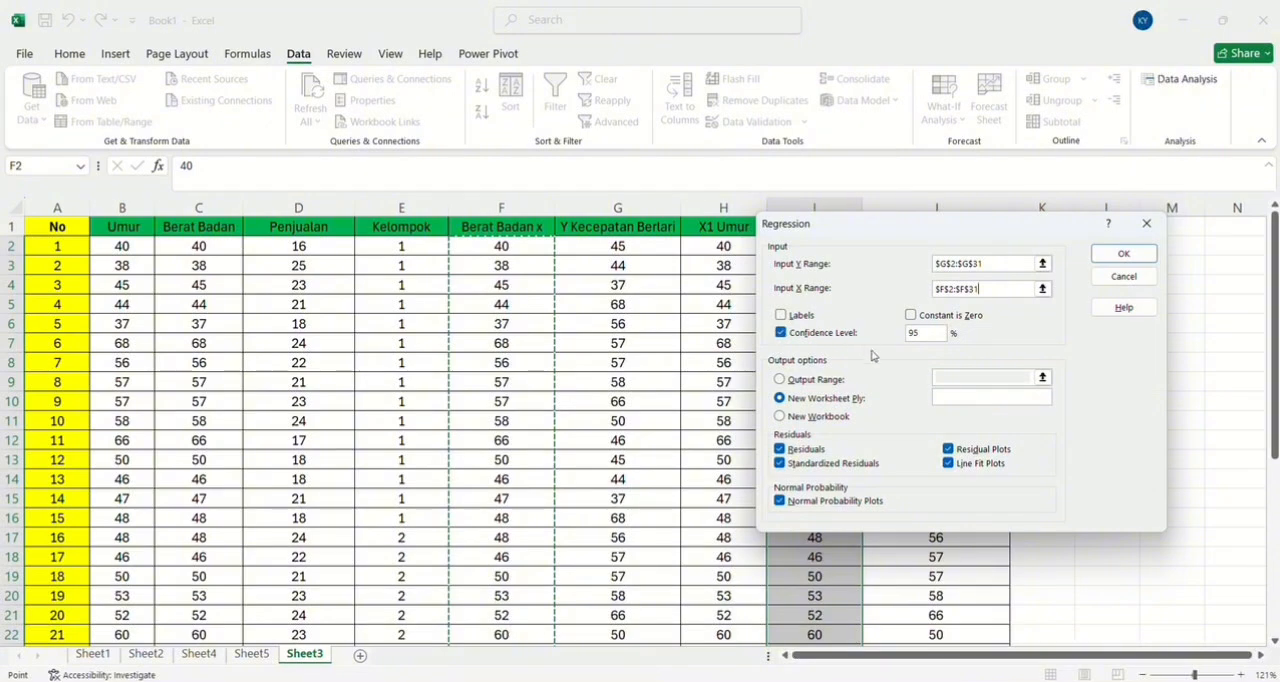
{"action": "left_click", "coordinate": [1124, 256]}
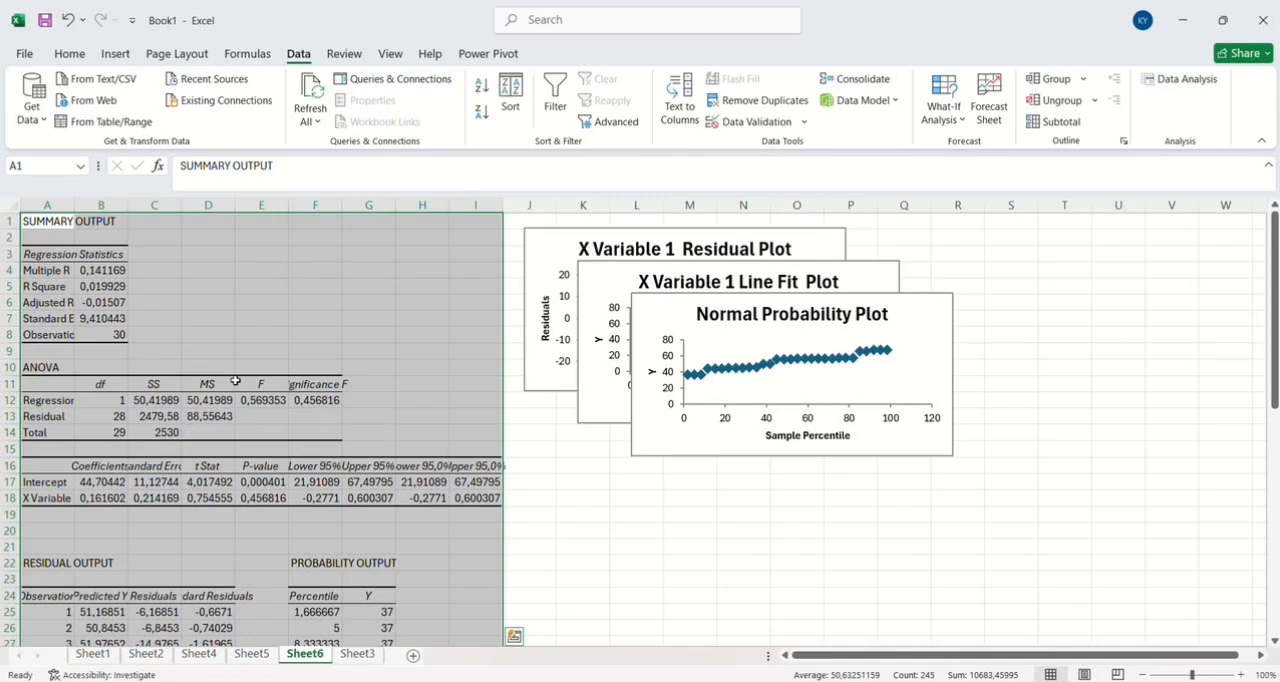
{"action": "scroll", "coordinate": [235, 372], "scroll_direction": "down", "scroll_amount": 4}
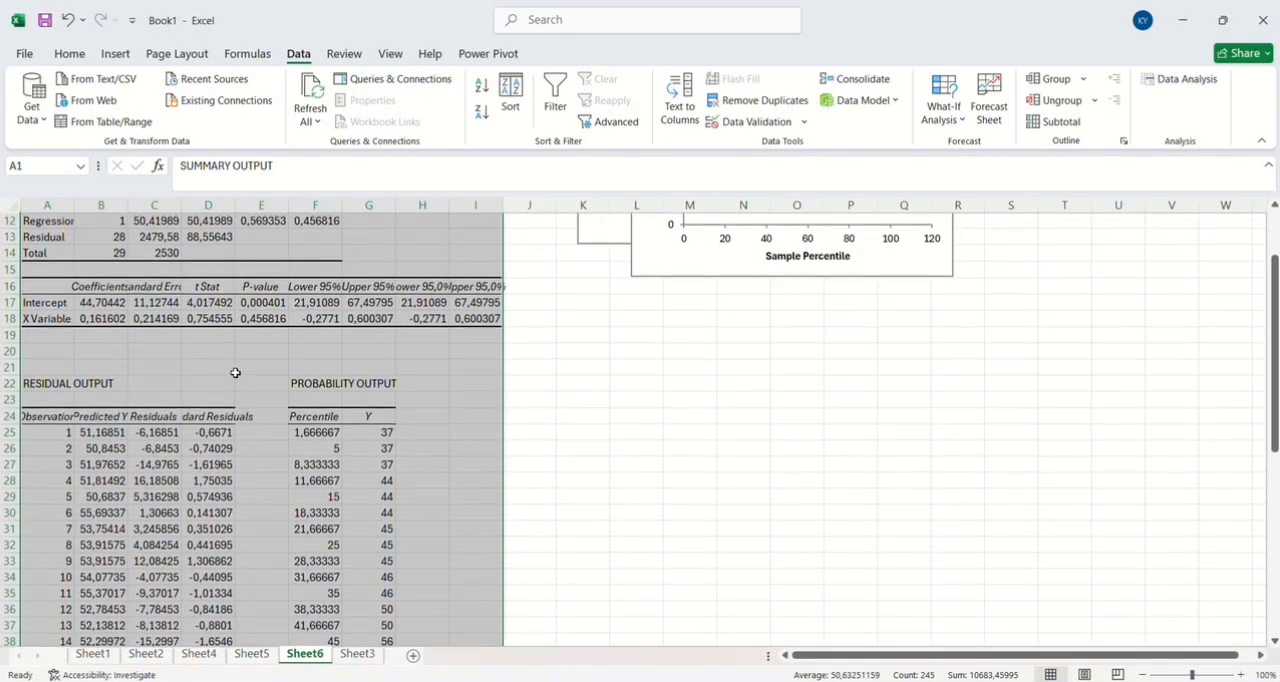
{"action": "scroll", "coordinate": [235, 372], "scroll_direction": "down", "scroll_amount": 9}
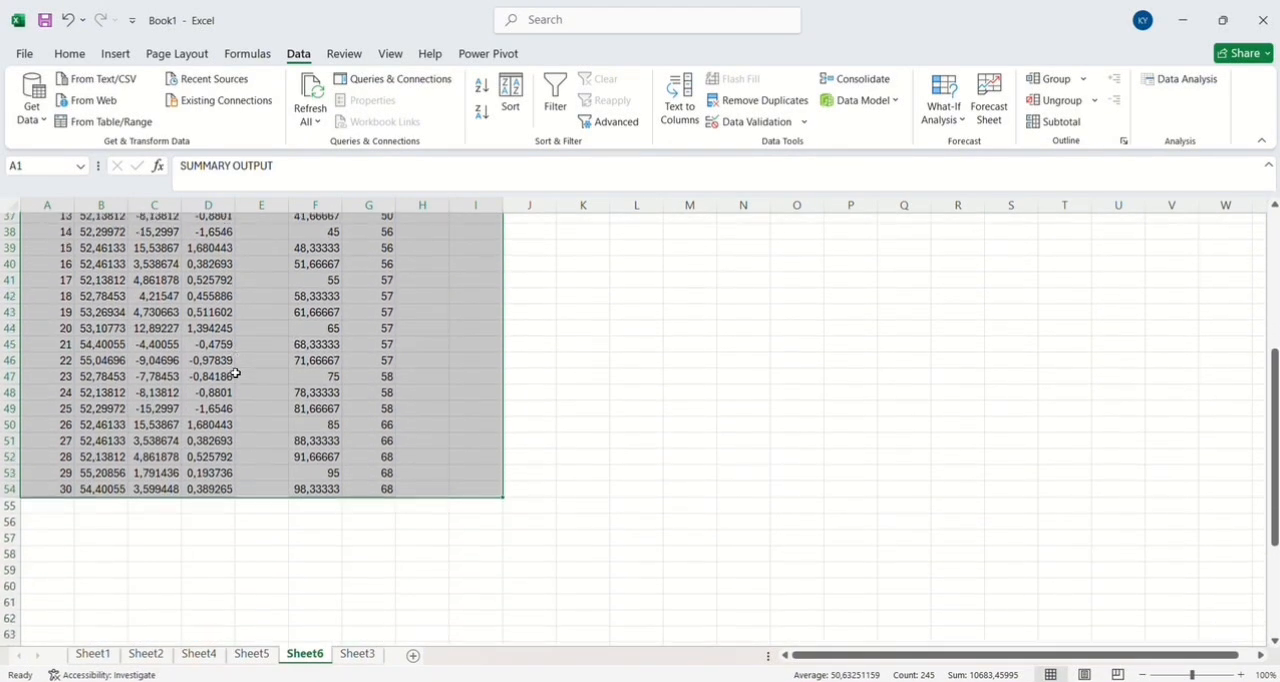
{"action": "scroll", "coordinate": [235, 372], "scroll_direction": "up", "scroll_amount": 13}
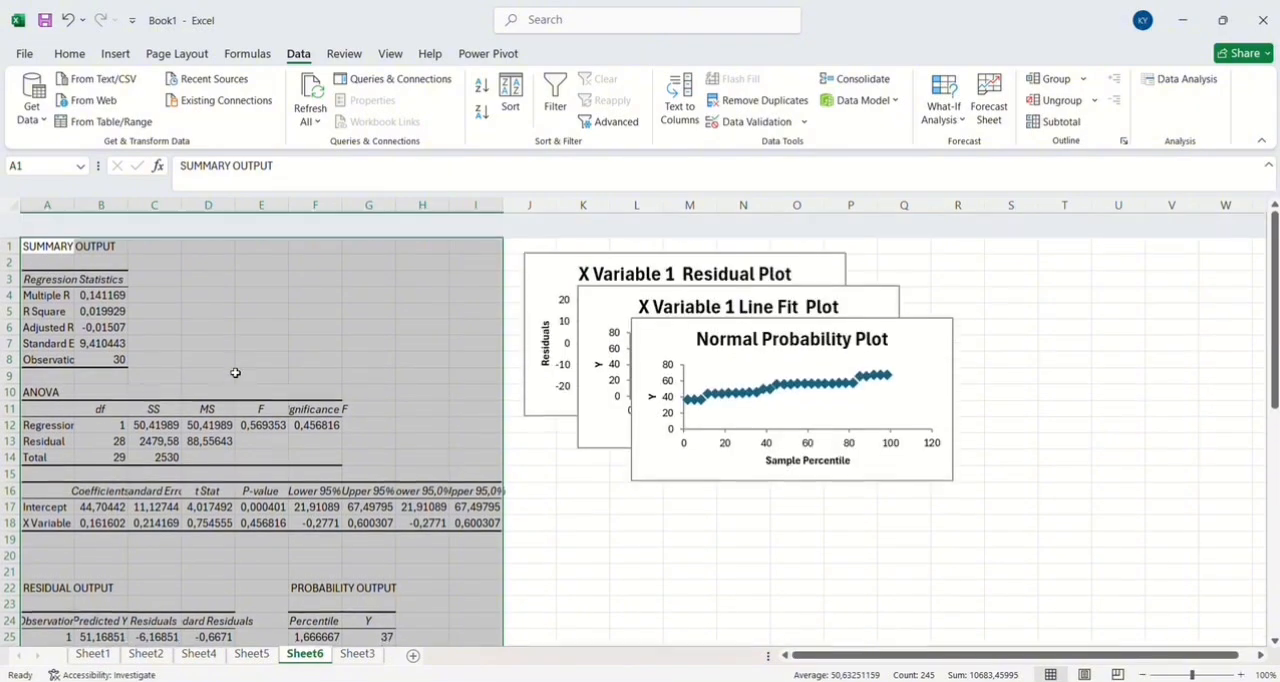
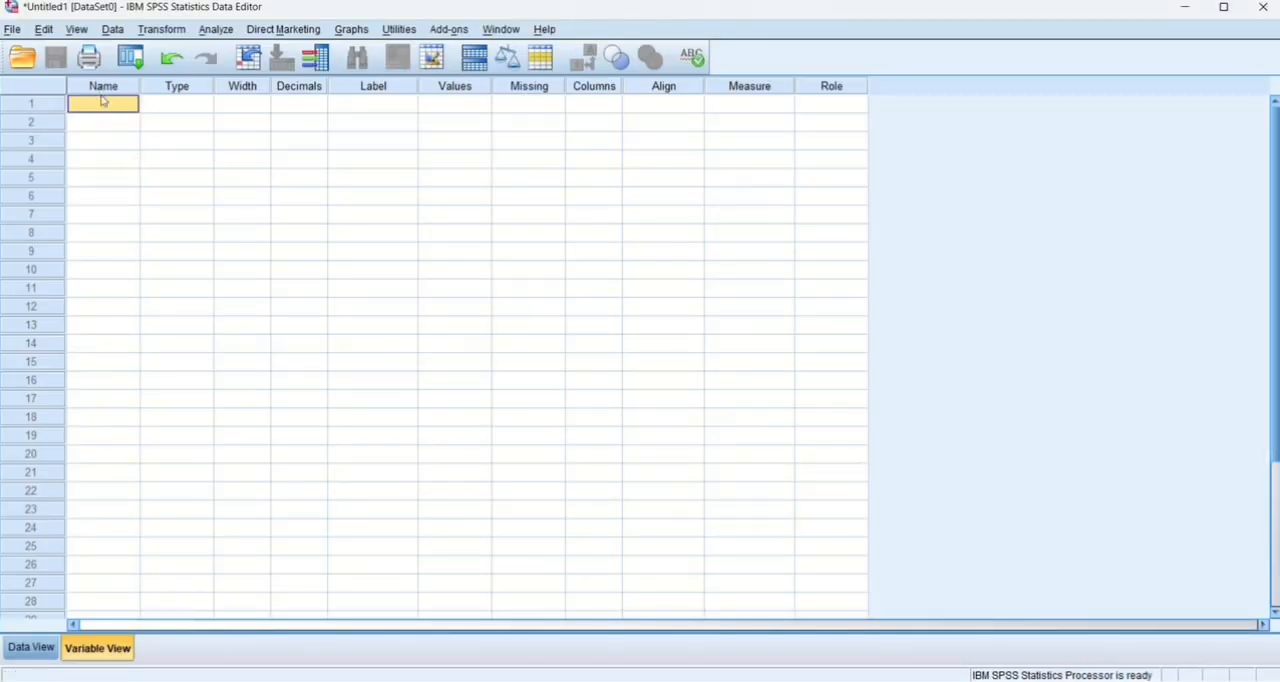
Define two numeric variables named Penjualan and Kelompok in the empty dataset.
{"action": "type", "text": "pen"}
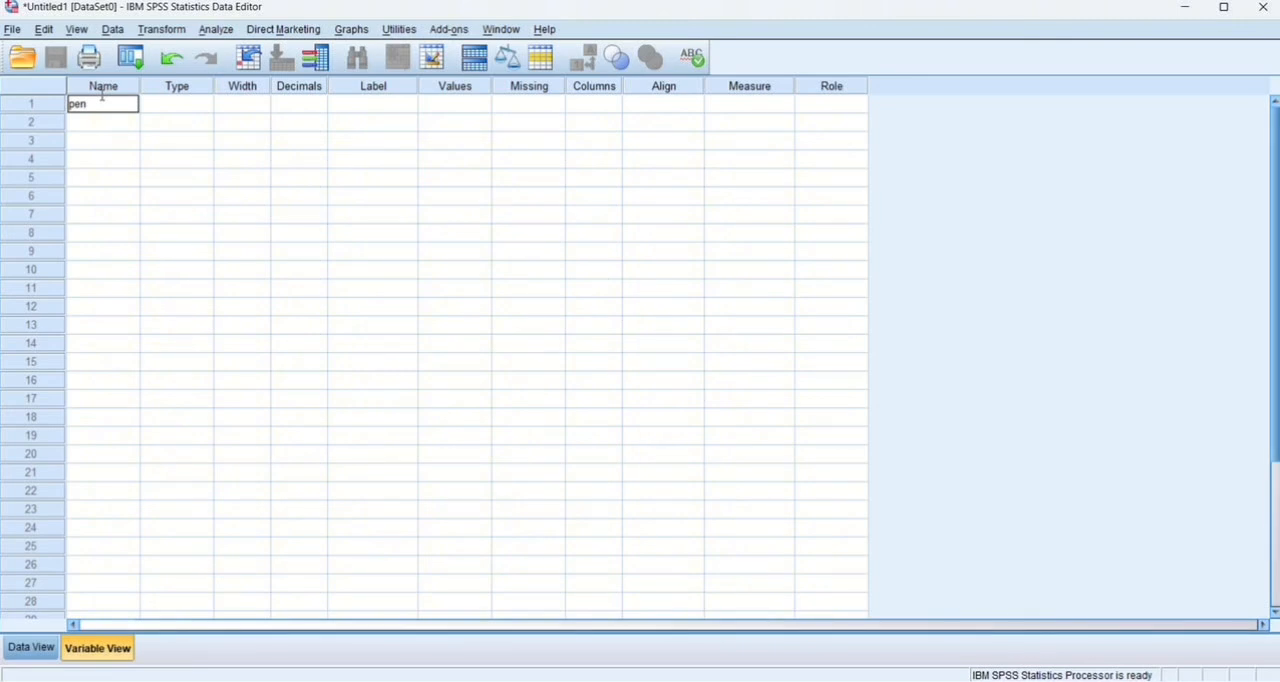
{"action": "type", "text": "jualan"}
{"action": "left_click", "coordinate": [121, 121]}
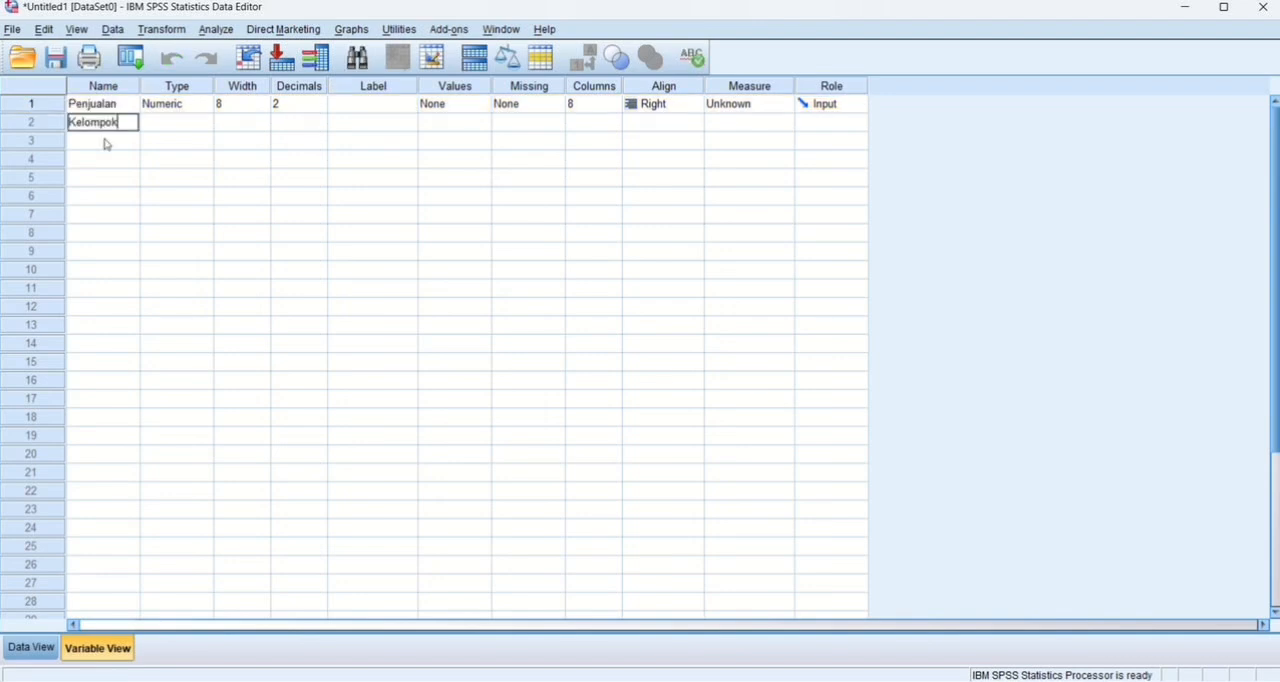
{"action": "left_click", "coordinate": [105, 142]}
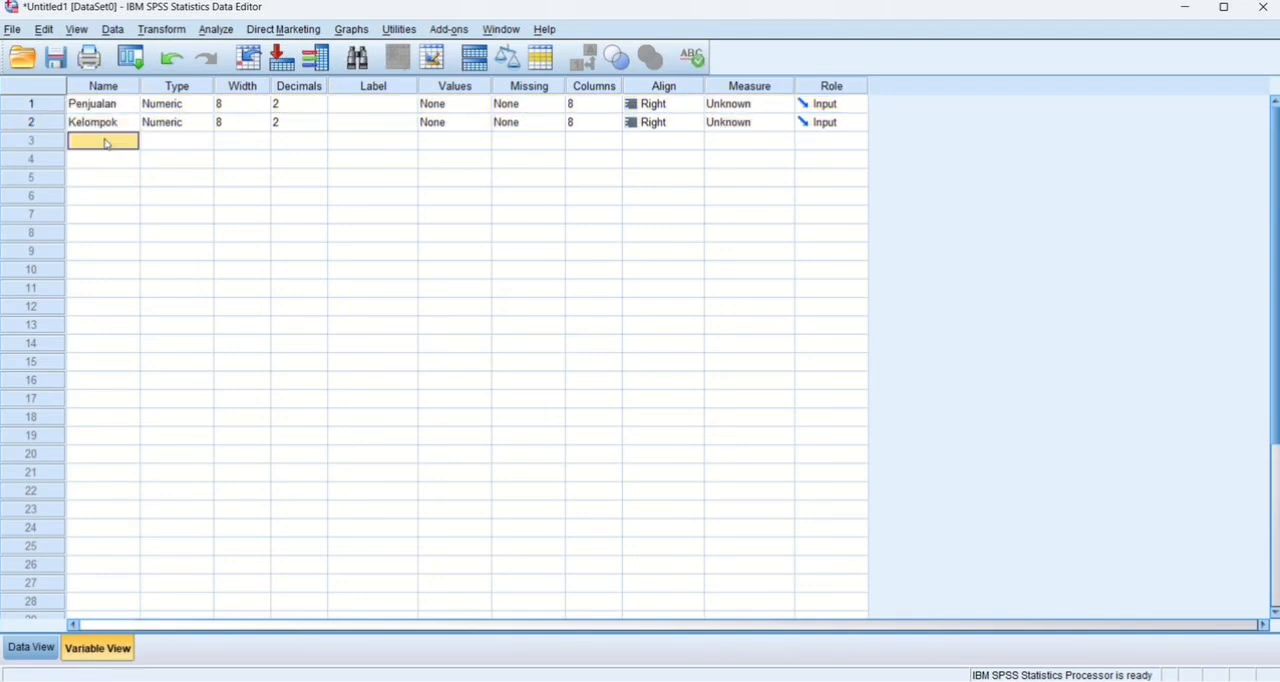
Set the decimals of both the Penjualan and Kelompok variables to 0.
{"action": "left_click", "coordinate": [320, 107]}
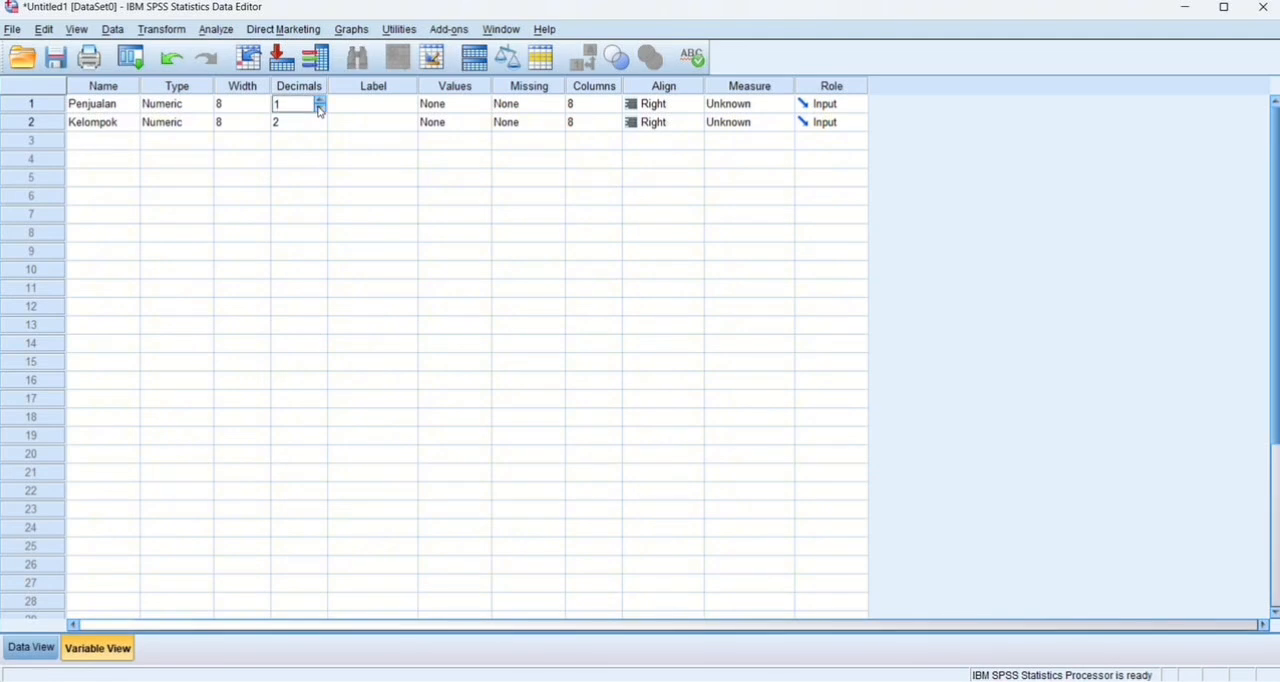
{"action": "left_click", "coordinate": [319, 110]}
{"action": "left_click", "coordinate": [319, 110]}
{"action": "left_click", "coordinate": [318, 127]}
{"action": "left_click", "coordinate": [318, 127]}
{"action": "left_click", "coordinate": [318, 127]}
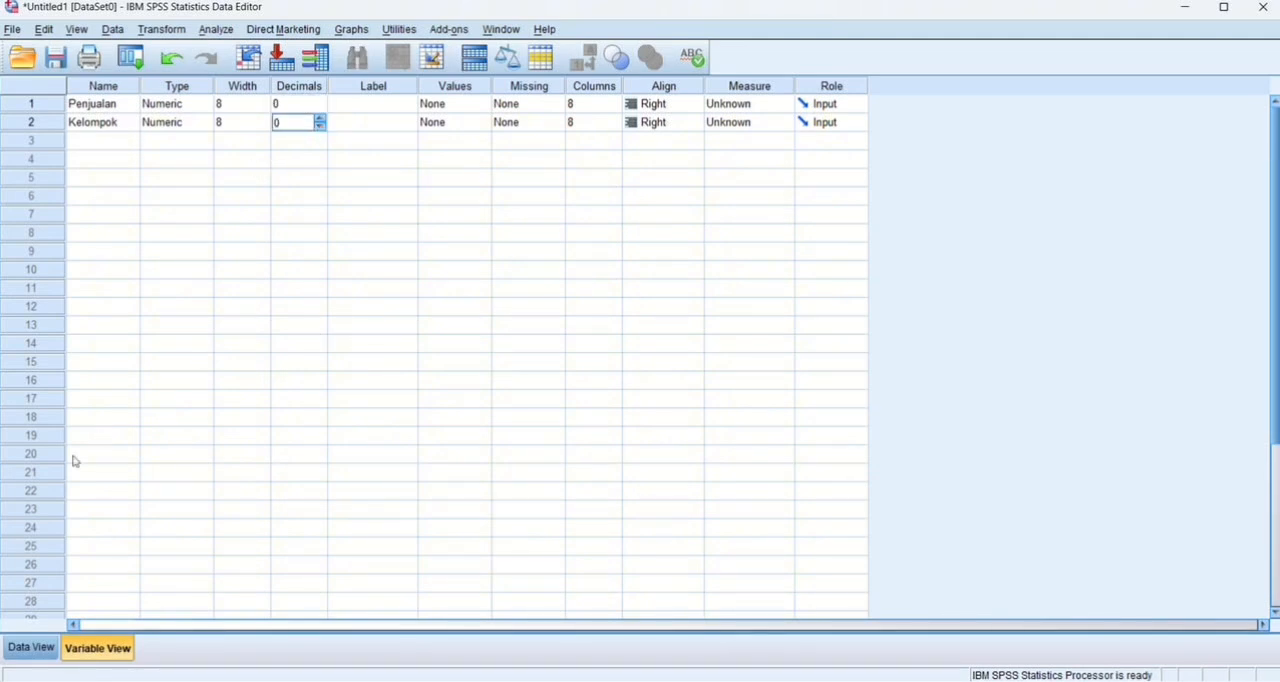
Show the dataset's data grid, switch to Excel and copy the Penjualan and Kelompok values in D2:E31 of Sheet3.
{"action": "left_click", "coordinate": [31, 647]}
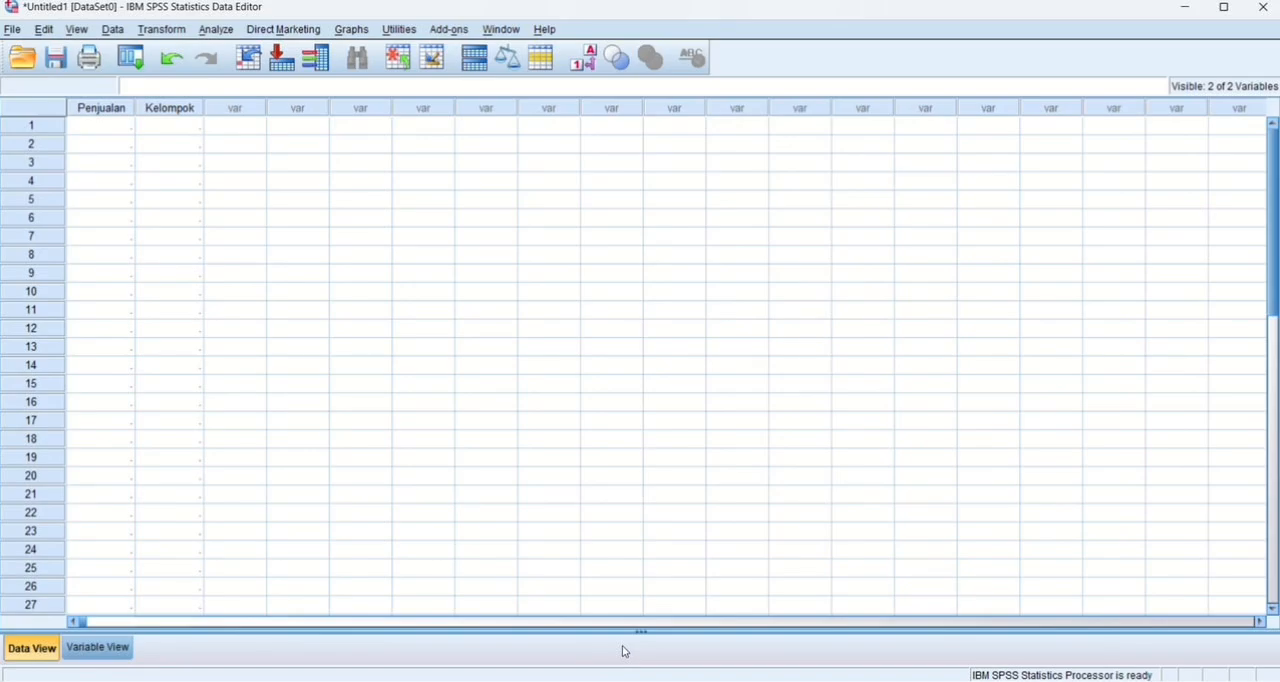
{"action": "left_click", "coordinate": [622, 680]}
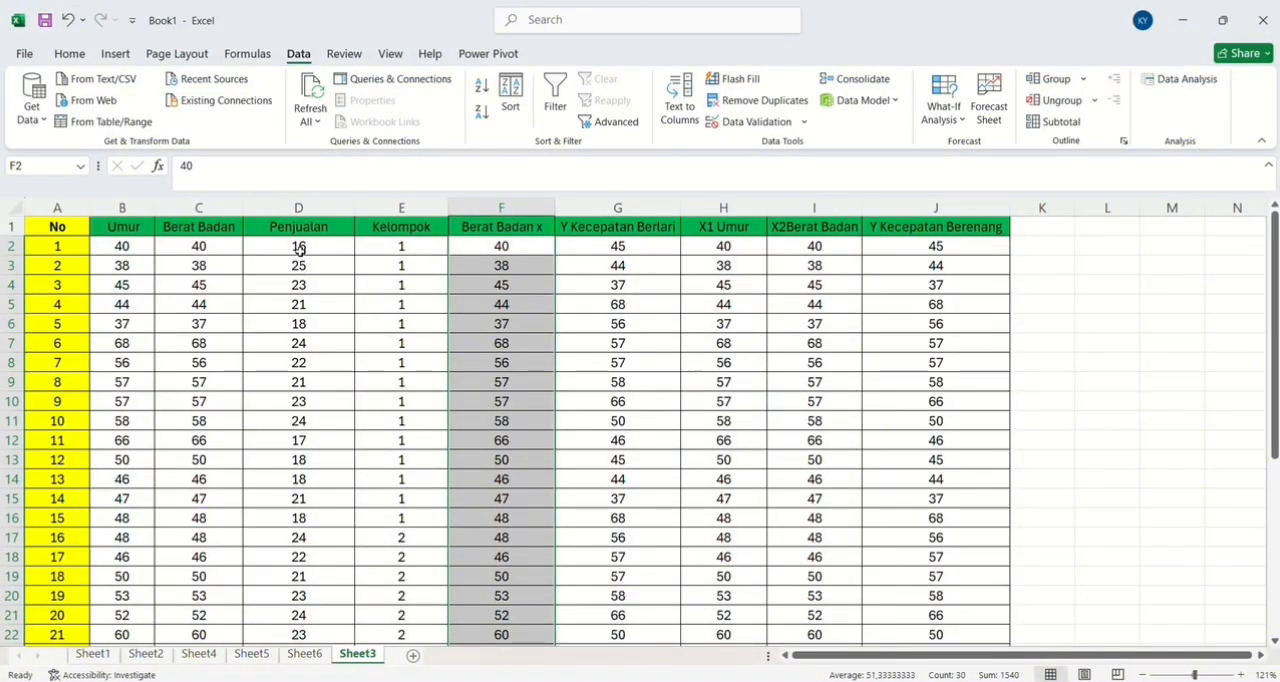
{"action": "left_click_drag", "start_coordinate": [299, 250], "coordinate": [403, 580]}
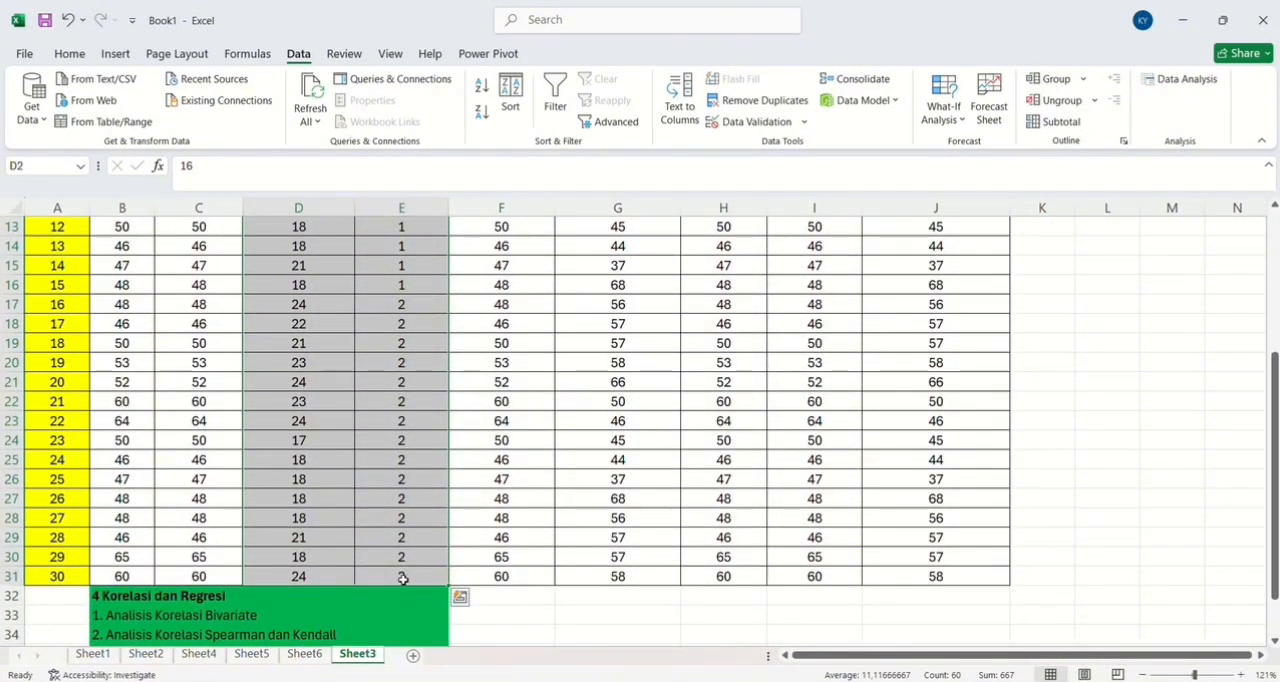
{"action": "key", "text": "ctrl+c"}
{"action": "scroll", "coordinate": [403, 575], "scroll_direction": "up", "scroll_amount": 4}
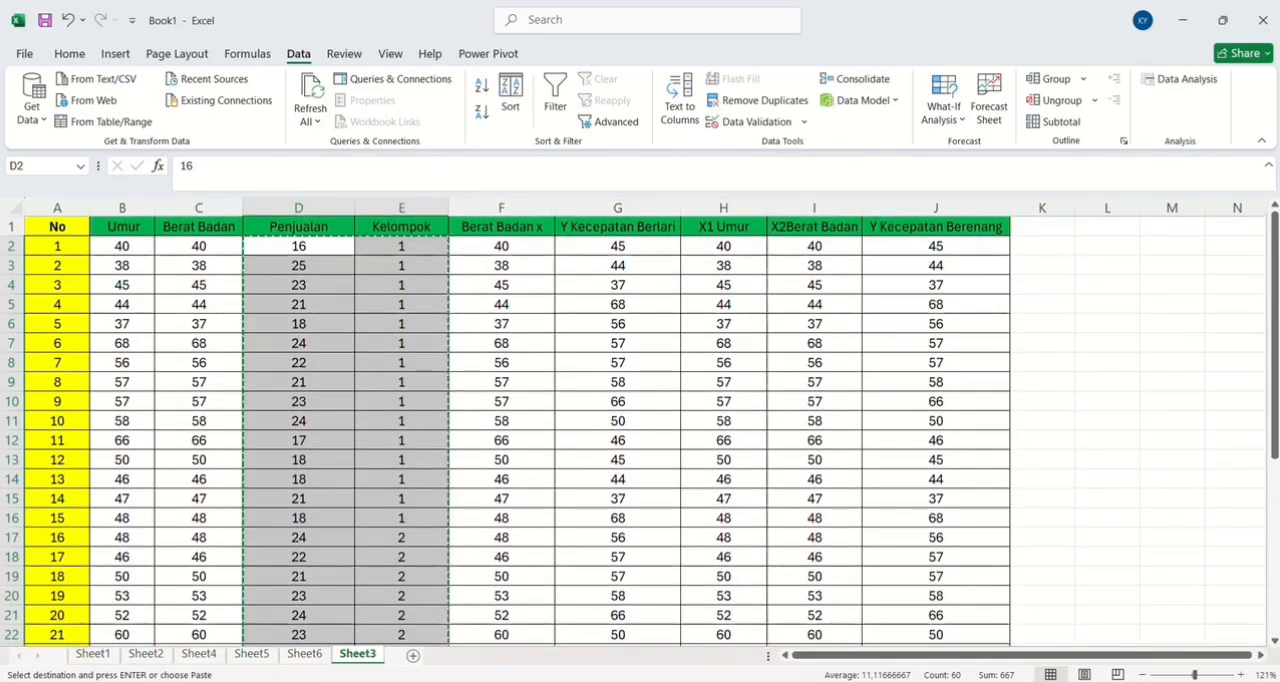
Switch back to SPSS and paste the copied values into the Penjualan and Kelompok columns starting at row 1.
{"action": "key", "text": "alt+Tab"}
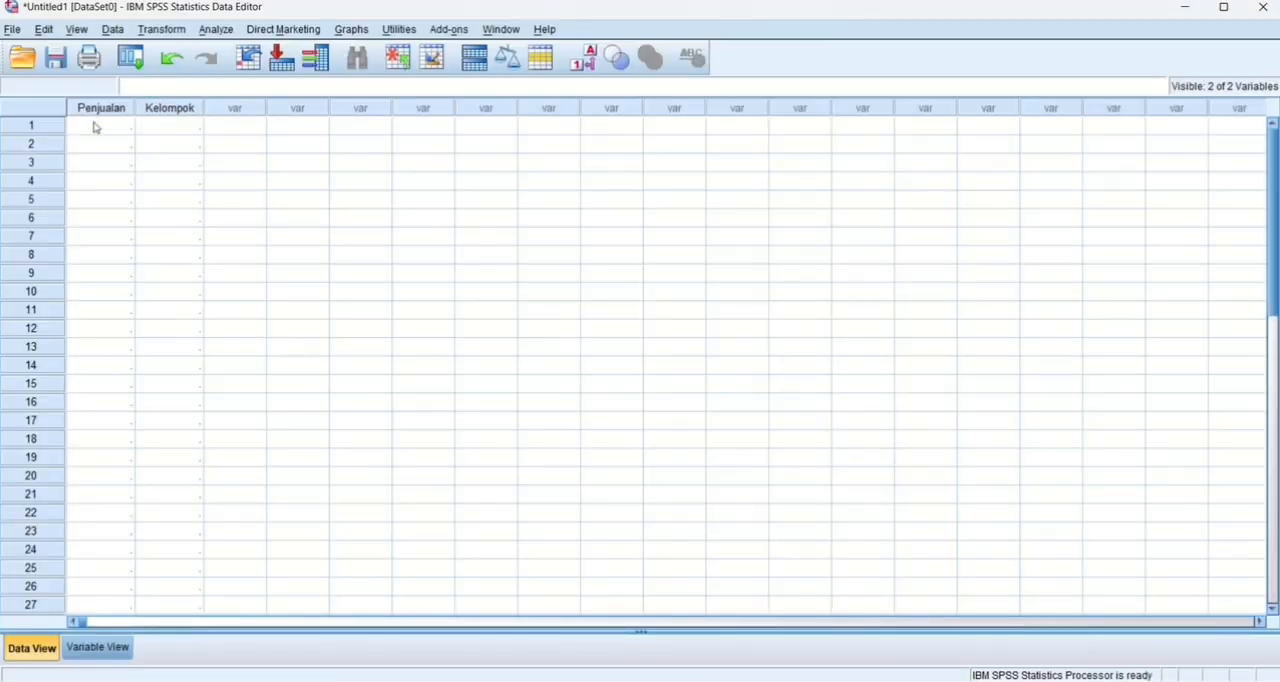
{"action": "left_click", "coordinate": [96, 126]}
{"action": "key", "text": "ctrl+v"}
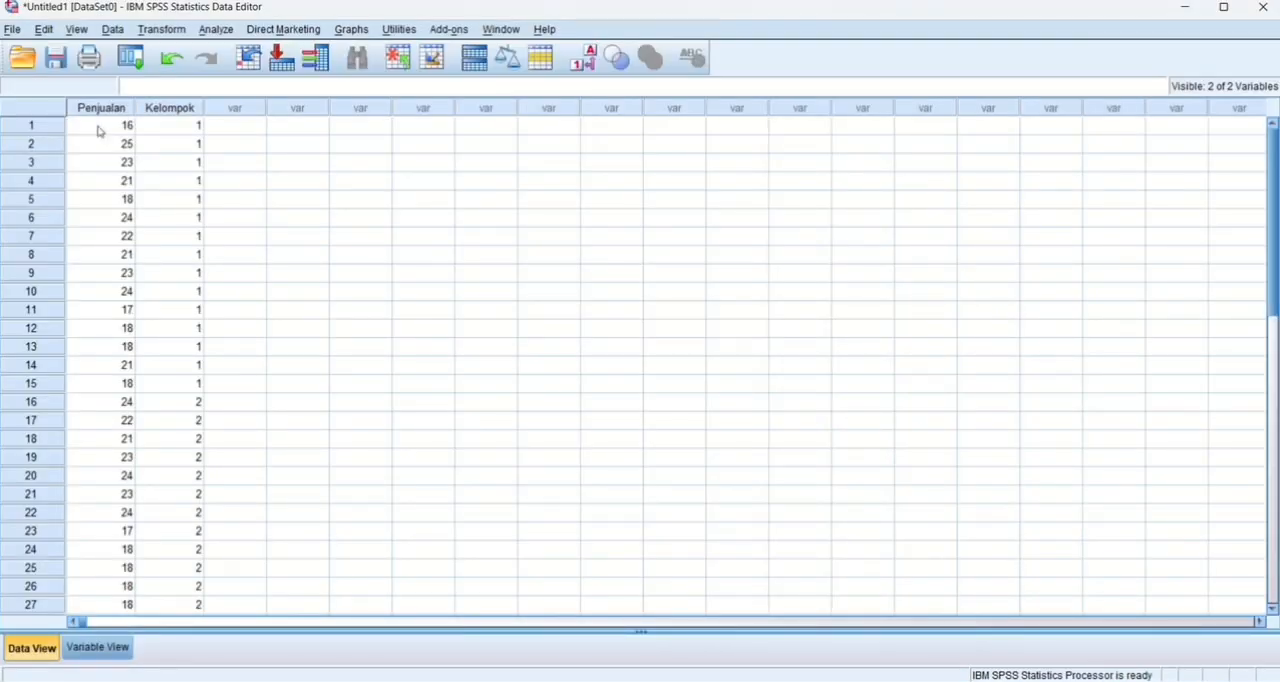
Start a bivariate correlation and select the Spearman coefficient instead of Pearson.
{"action": "left_click", "coordinate": [217, 31]}
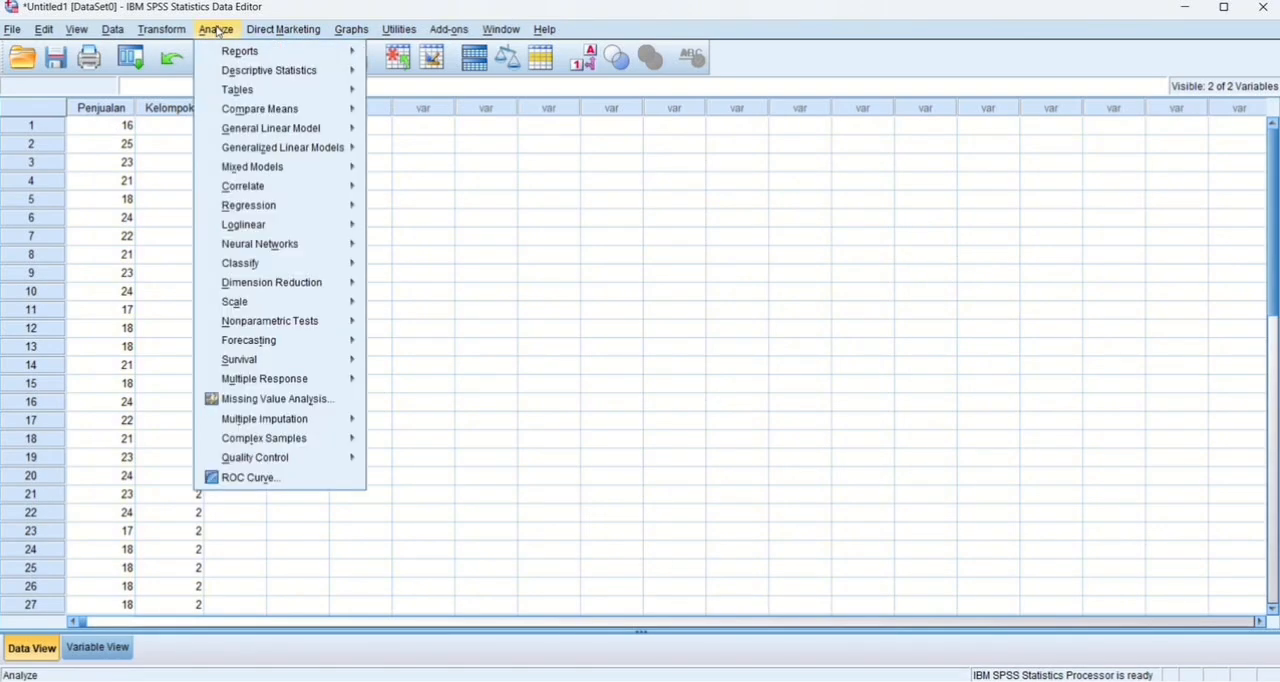
{"action": "mouse_move", "coordinate": [266, 96]}
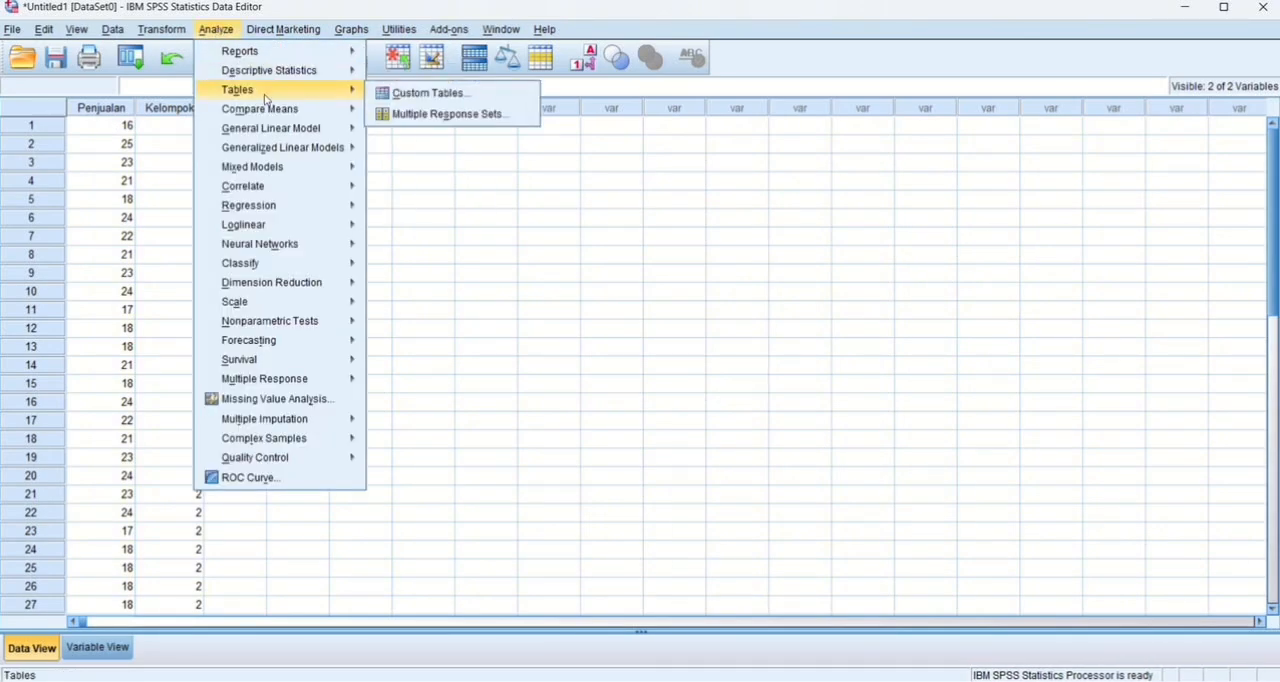
{"action": "mouse_move", "coordinate": [256, 192]}
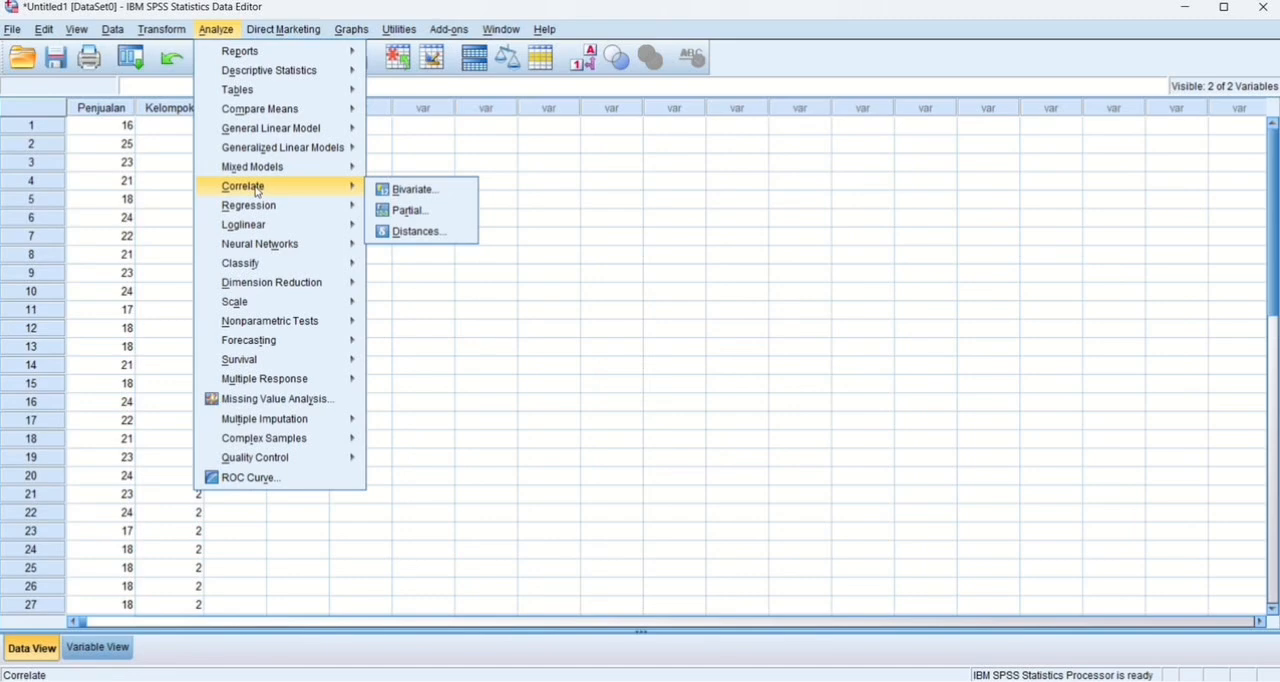
{"action": "left_click", "coordinate": [398, 189]}
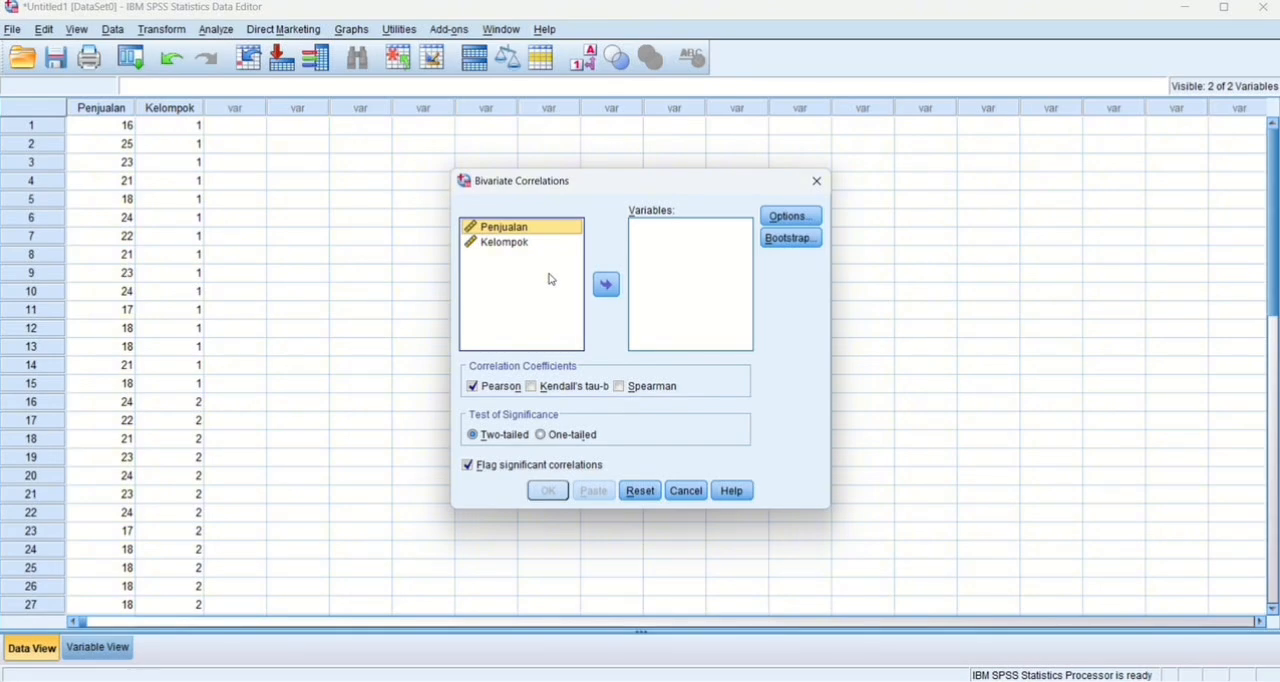
{"action": "left_click", "coordinate": [621, 389]}
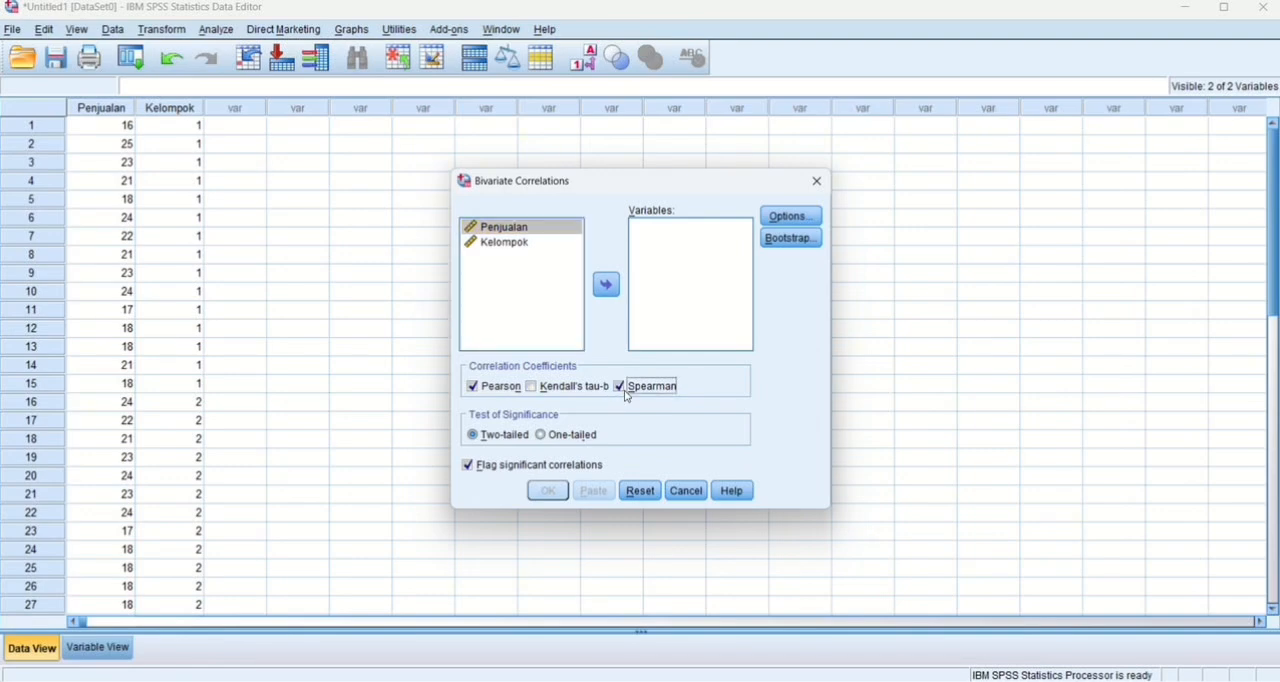
{"action": "left_click", "coordinate": [471, 387]}
Add Penjualan and Kelompok as the correlation variables, keep pairwise exclusion of missing values, and run the analysis.
{"action": "left_click", "coordinate": [606, 284]}
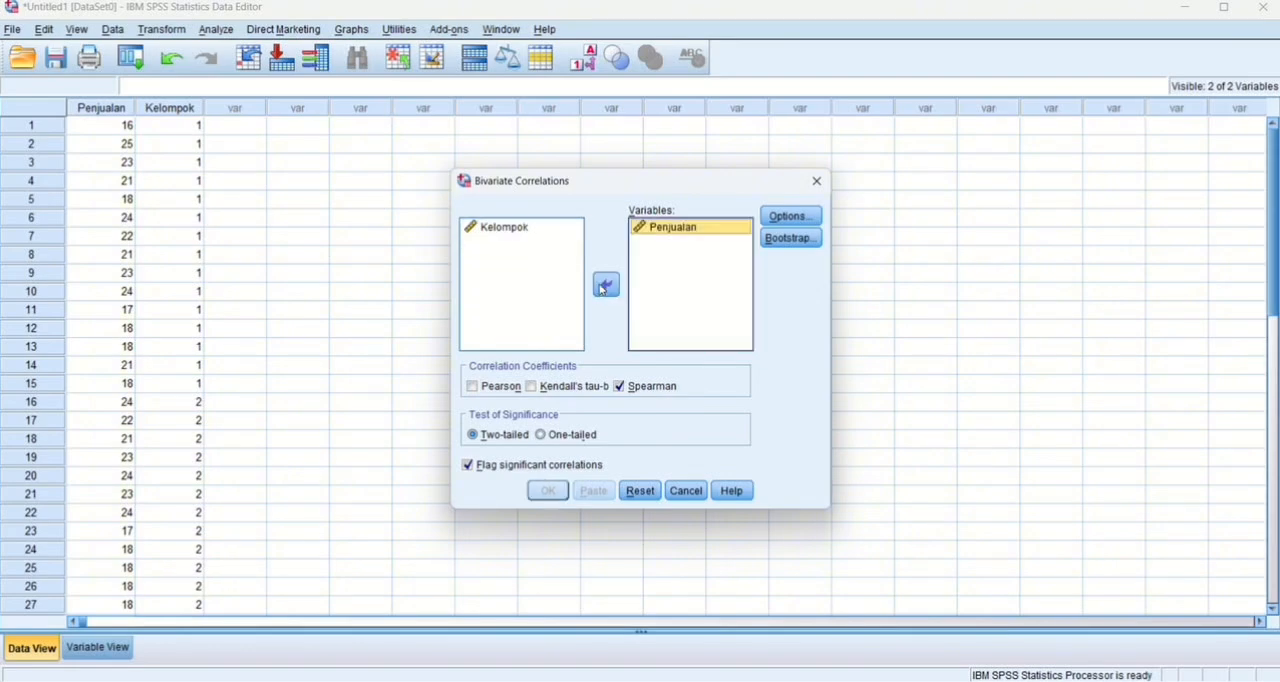
{"action": "left_click", "coordinate": [541, 228]}
{"action": "left_click", "coordinate": [608, 287]}
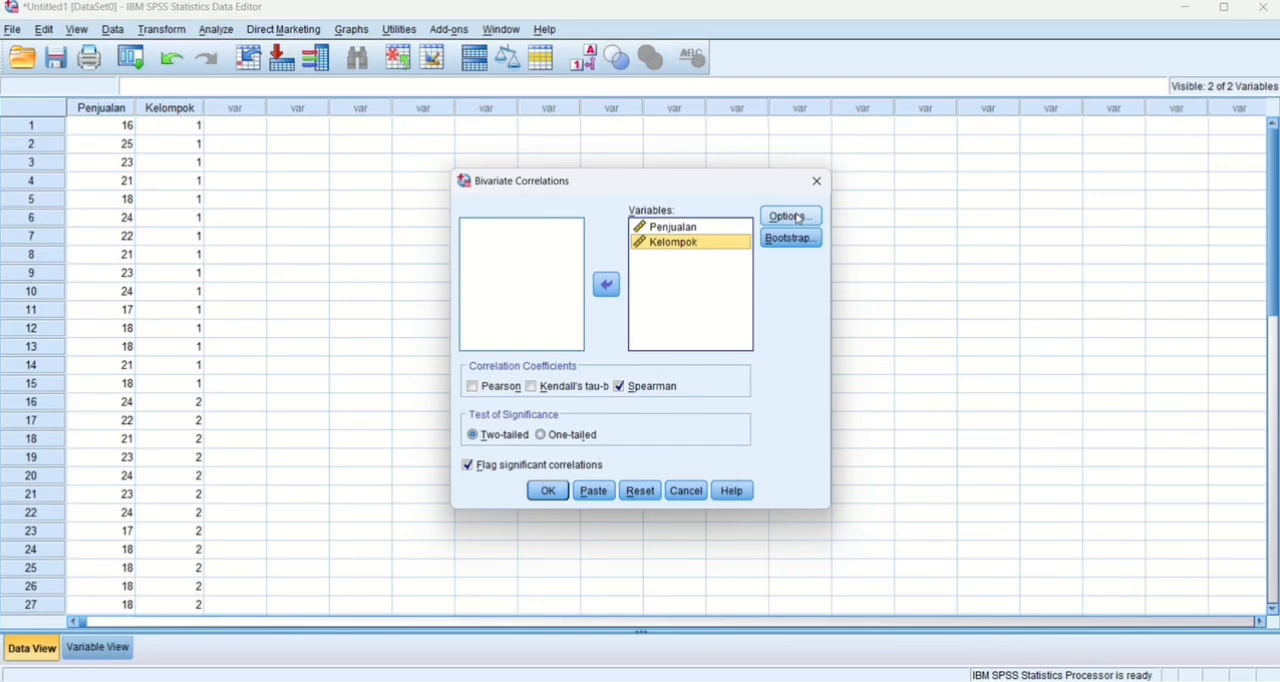
{"action": "left_click", "coordinate": [790, 216]}
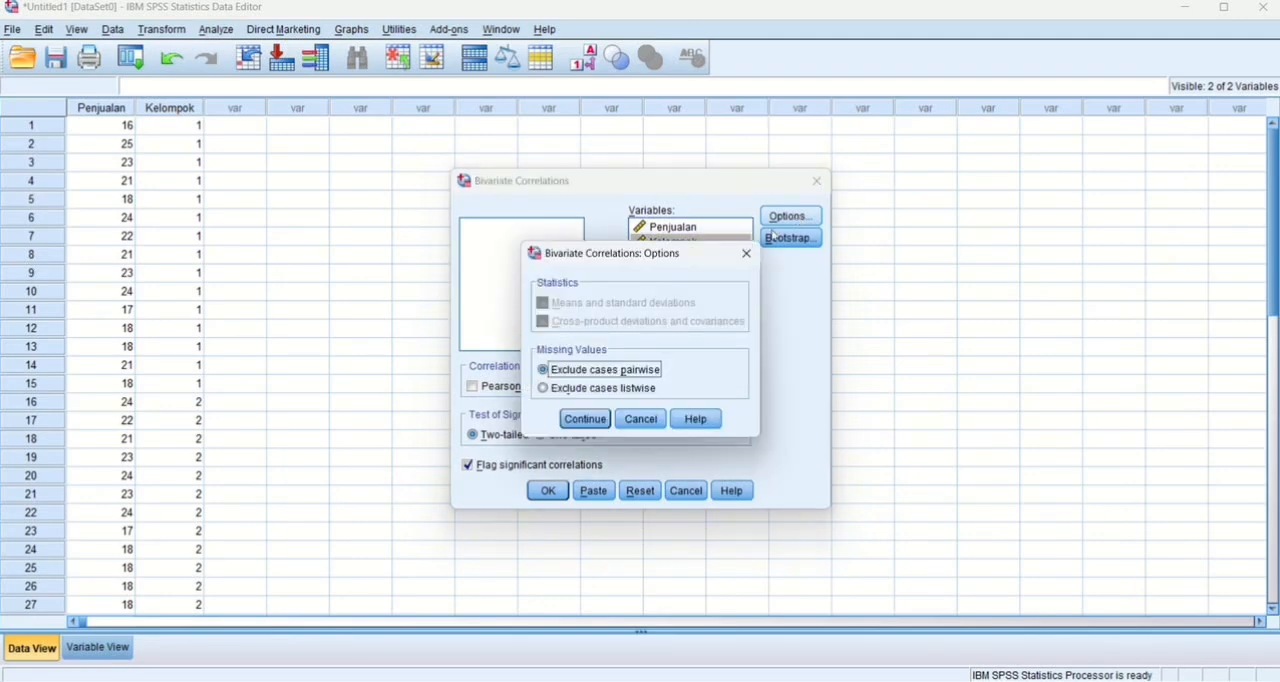
{"action": "left_click", "coordinate": [577, 419]}
{"action": "left_click", "coordinate": [548, 490]}
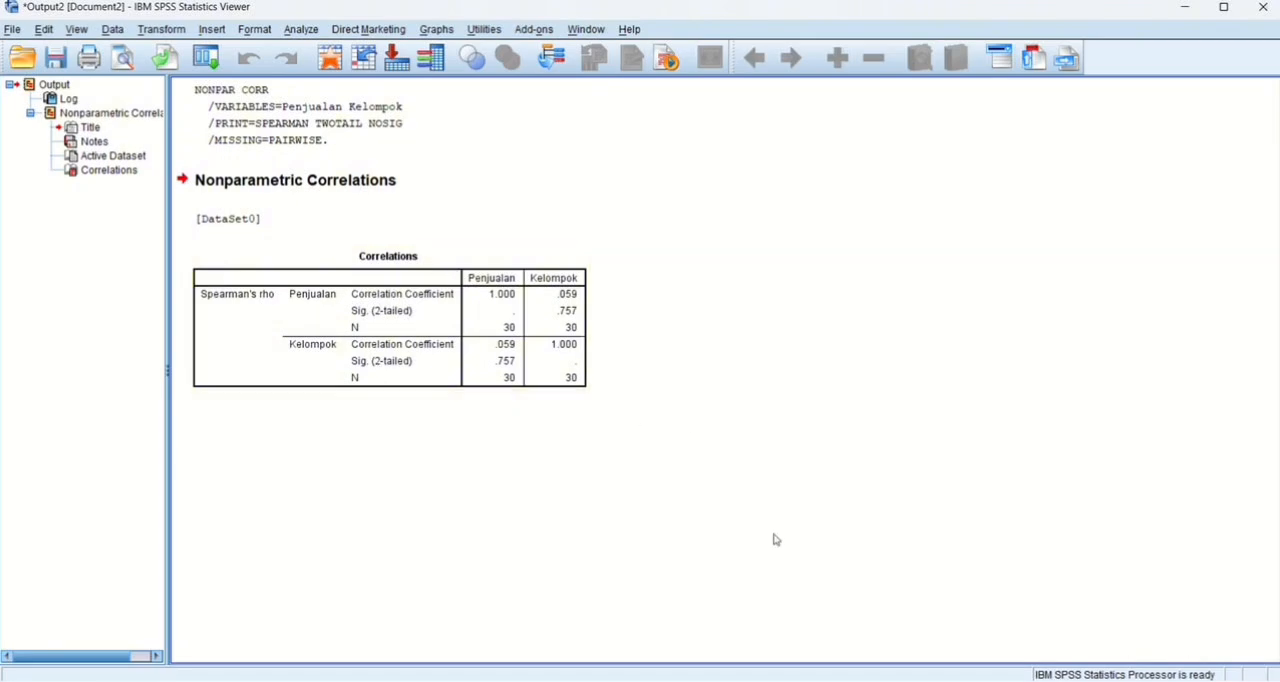
Return to the data editor and set up another bivariate correlation of Penjualan and Kelompok with Kendall's tau-b instead of Spearman.
{"action": "mouse_move", "coordinate": [780, 680]}
{"action": "left_click", "coordinate": [686, 615]}
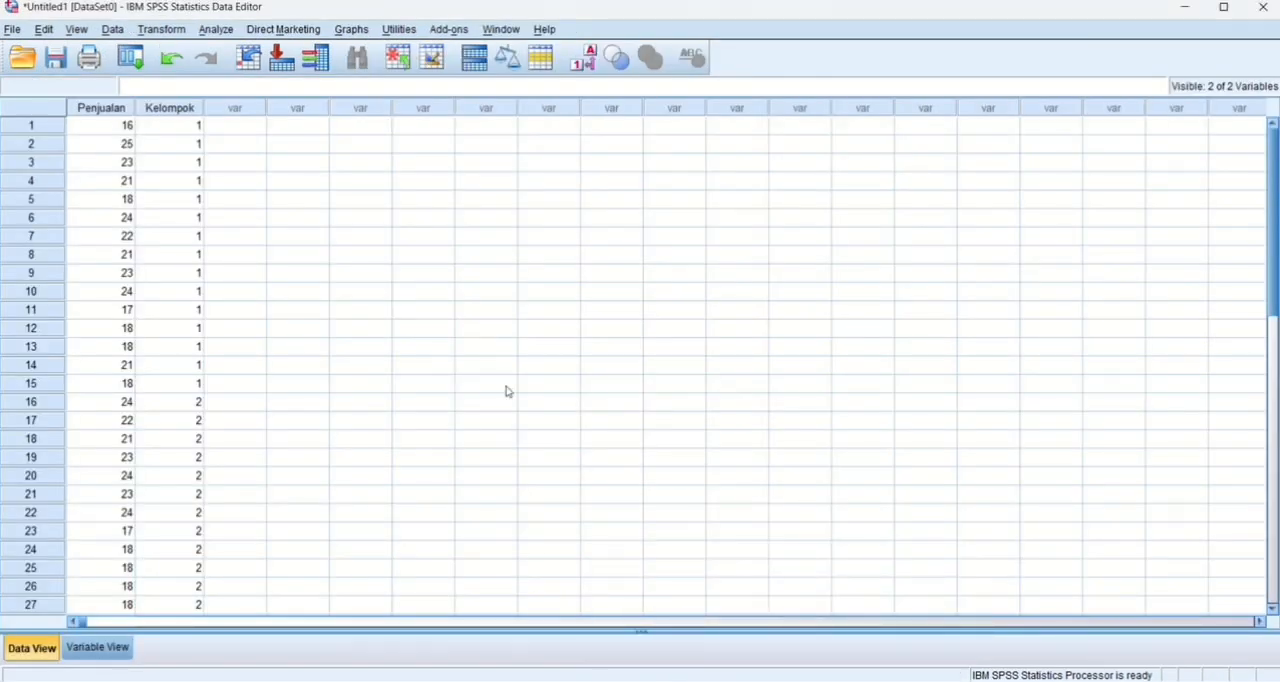
{"action": "left_click", "coordinate": [216, 30]}
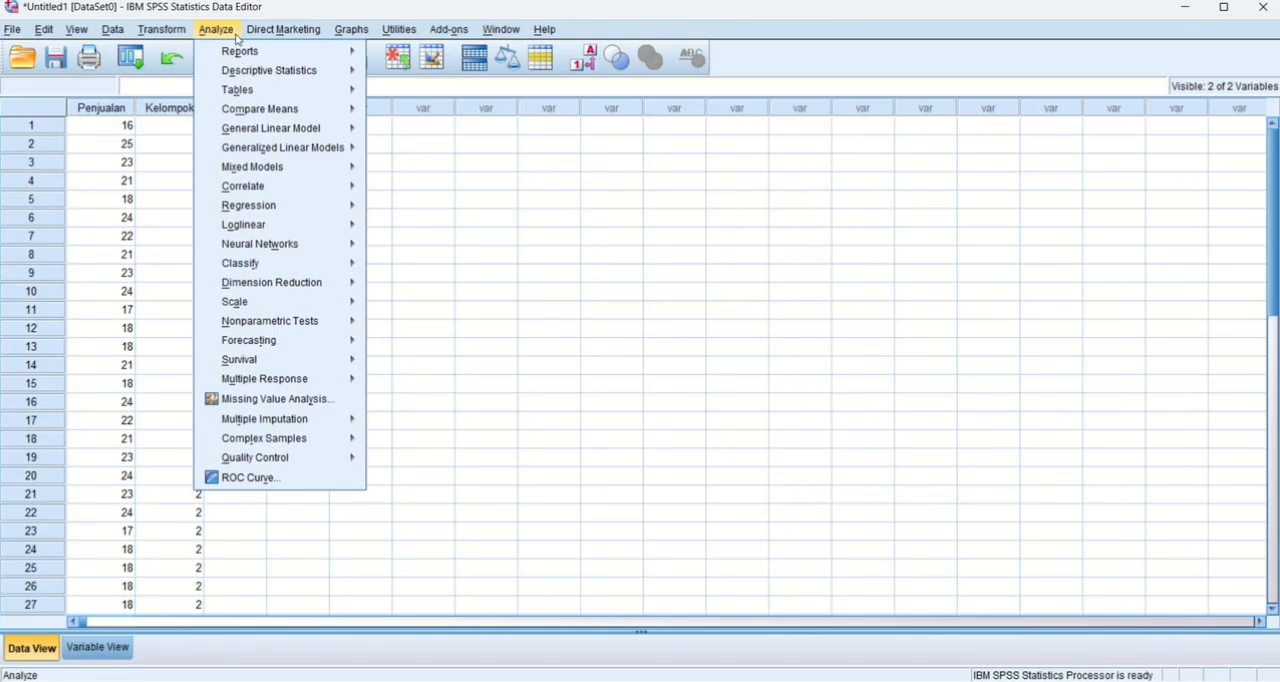
{"action": "mouse_move", "coordinate": [262, 186]}
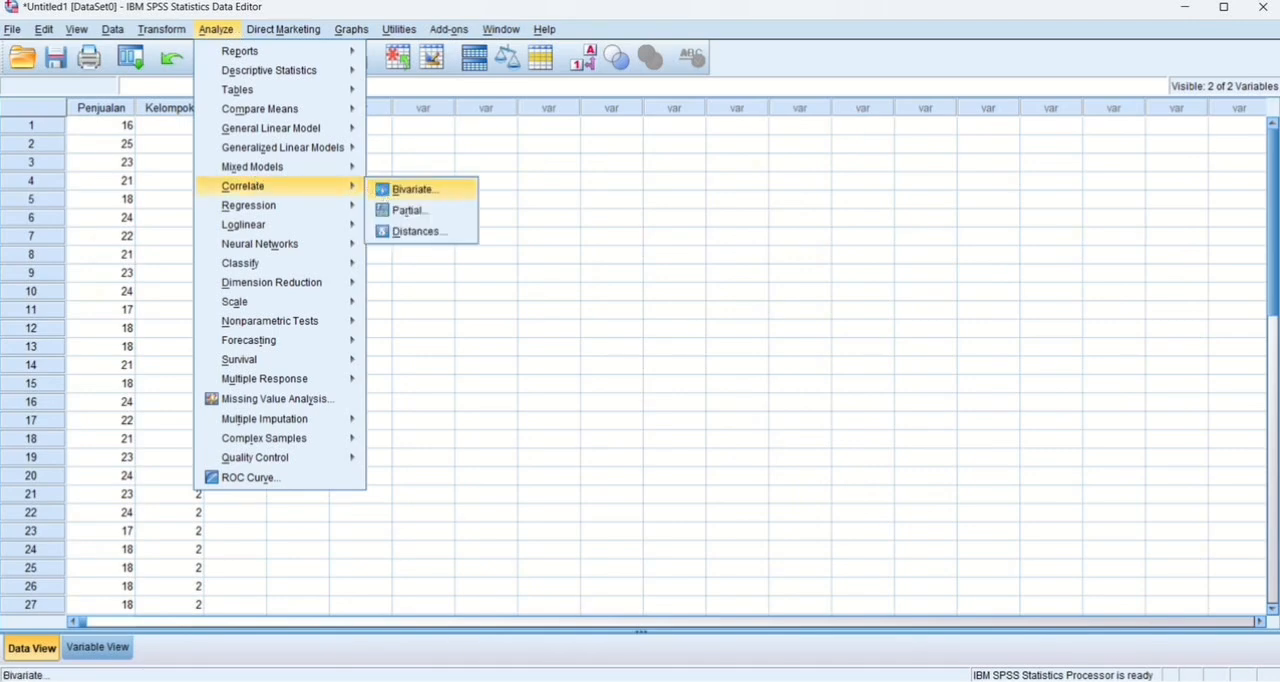
{"action": "left_click", "coordinate": [414, 190]}
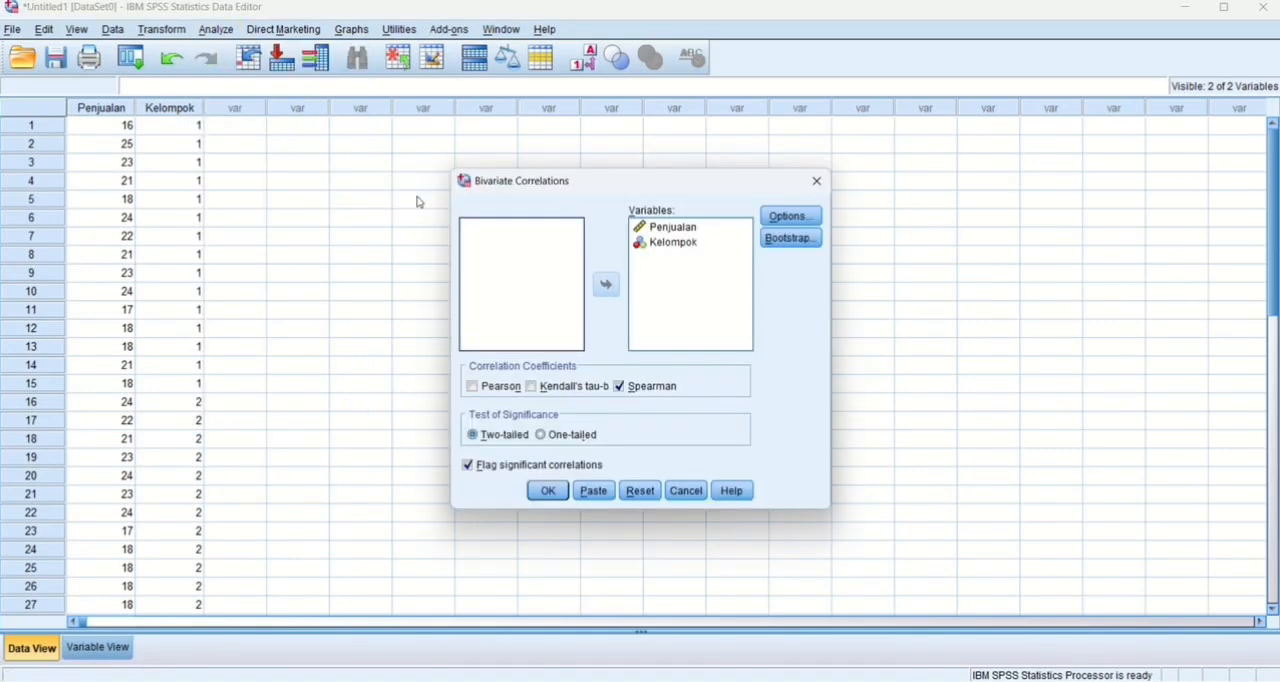
{"action": "left_click", "coordinate": [540, 394]}
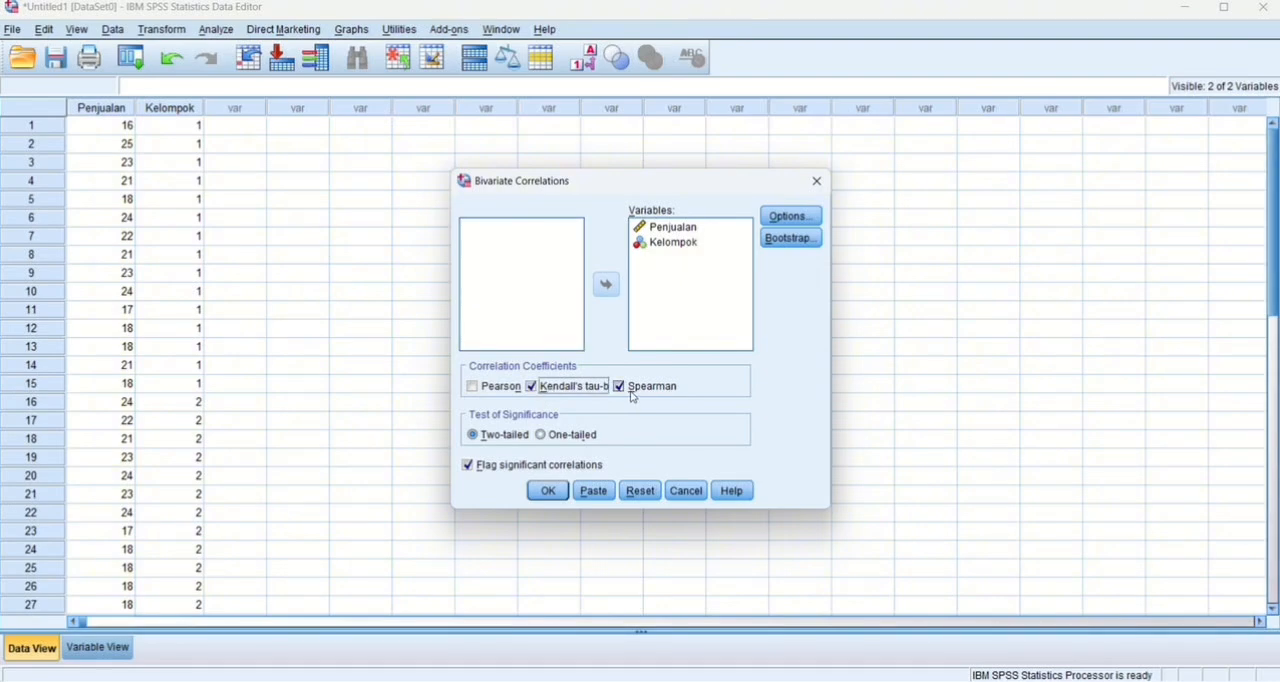
{"action": "left_click", "coordinate": [631, 392]}
Run the Kendall's tau-b correlation and compare its output table with the Spearman table.
{"action": "left_click", "coordinate": [545, 491]}
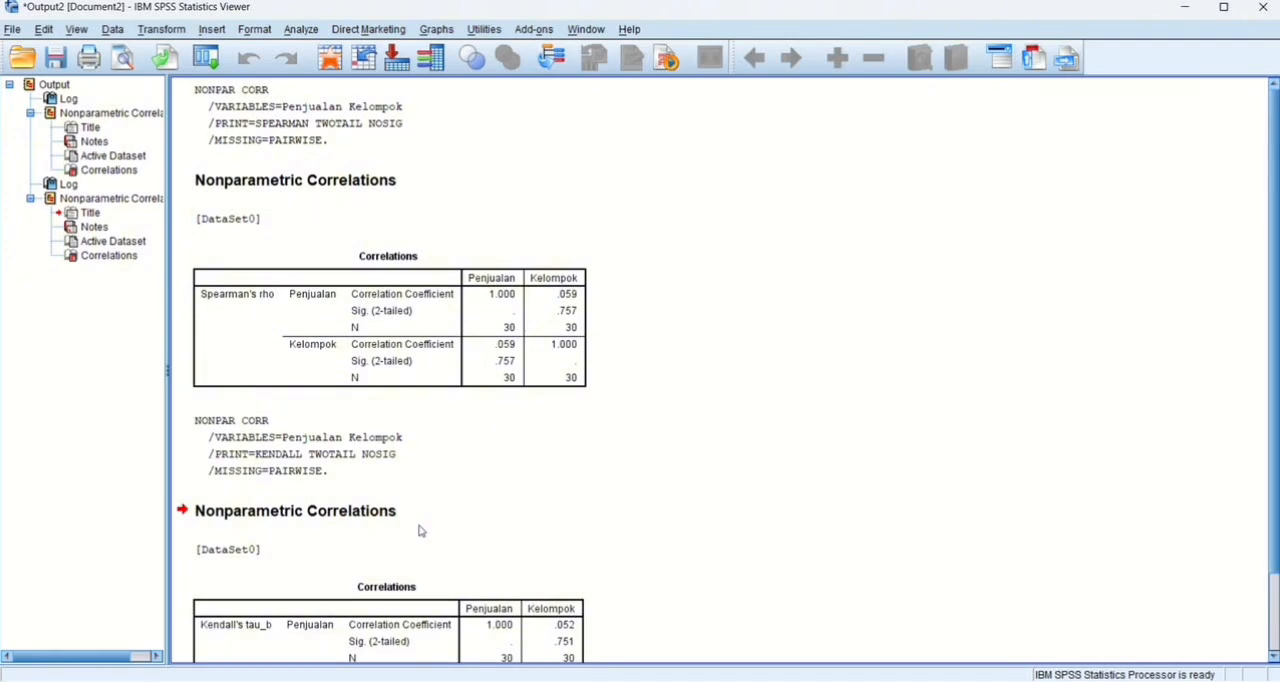
{"action": "scroll", "coordinate": [368, 470], "scroll_direction": "down", "scroll_amount": 2}
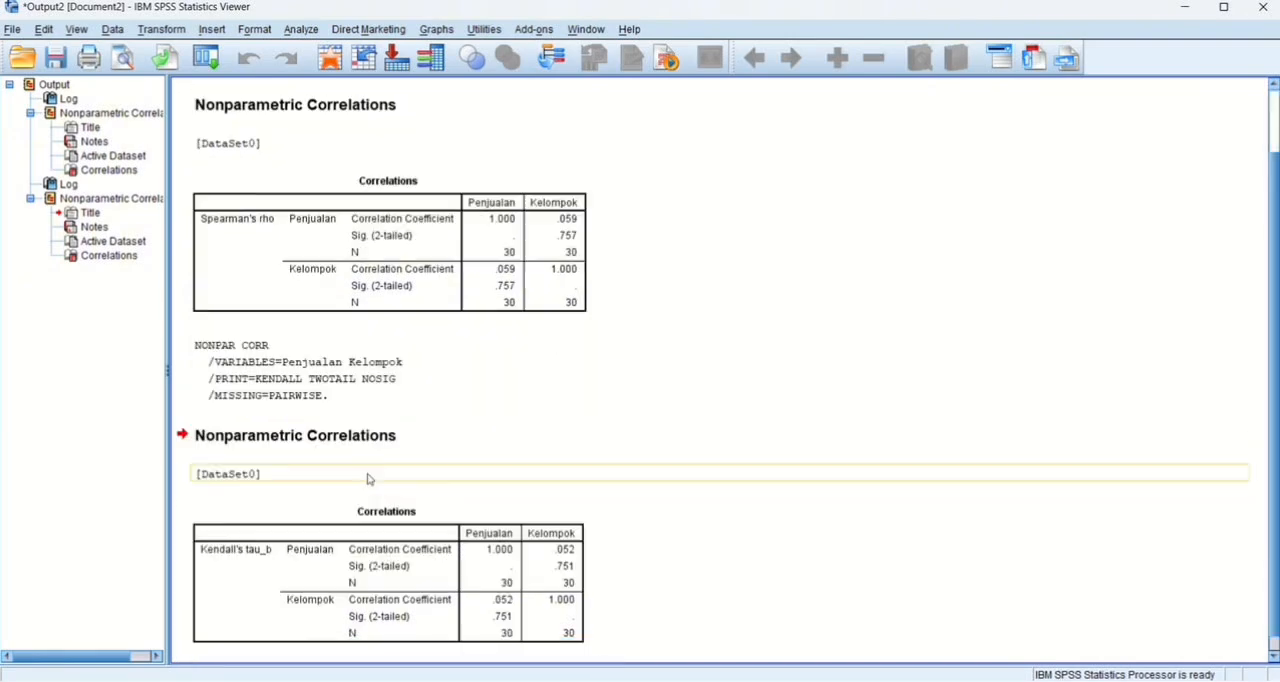
{"action": "scroll", "coordinate": [368, 478], "scroll_direction": "up", "scroll_amount": 2}
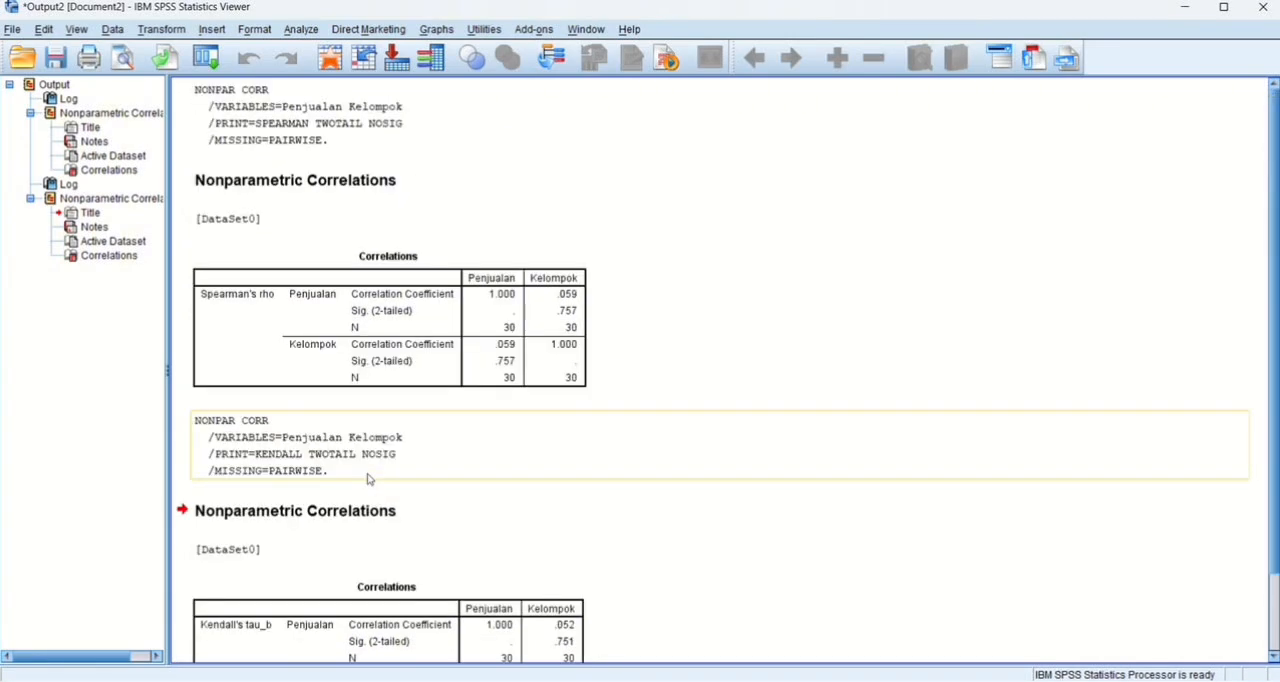